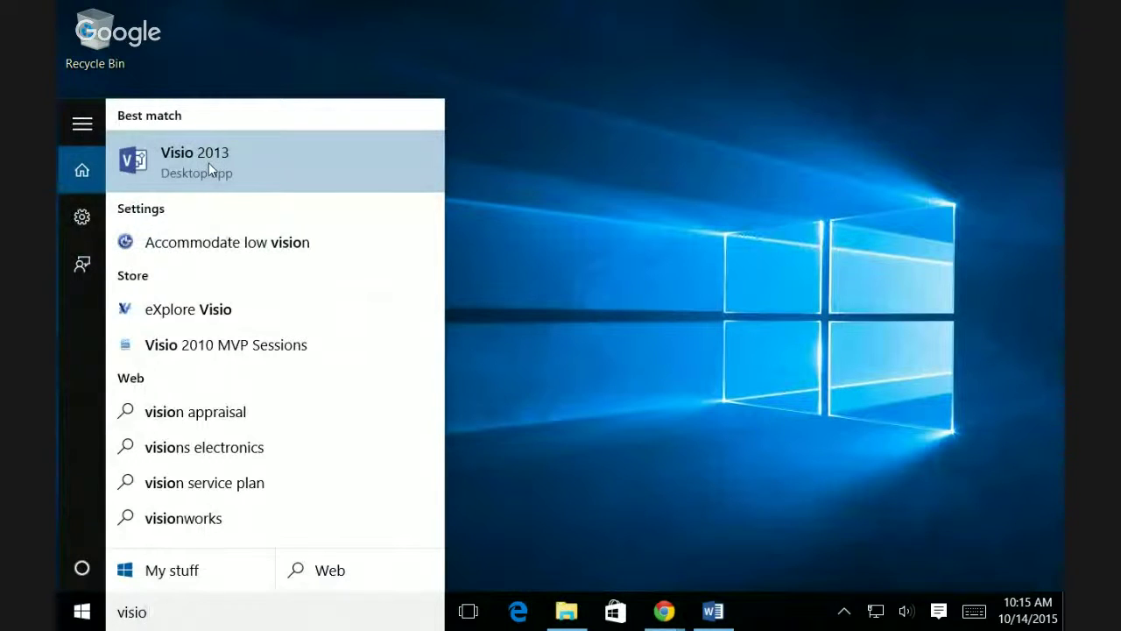
Step: Open Visio 2013 and create a drawing from the Crow's Foot Database Notation template in US Units
click(209, 162)
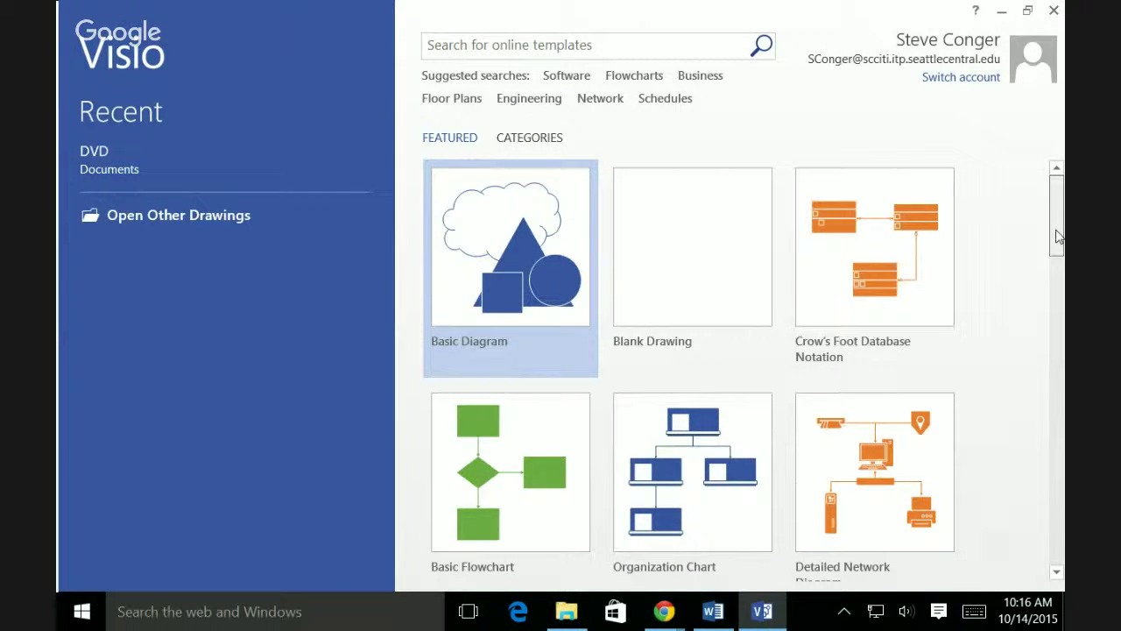
drag(1057, 236, 1024, 461)
mouse_move(1012, 384)
mouse_down()
mouse_move(1013, 225)
mouse_move(1019, 442)
mouse_move(1018, 190)
mouse_move(1001, 170)
mouse_up()
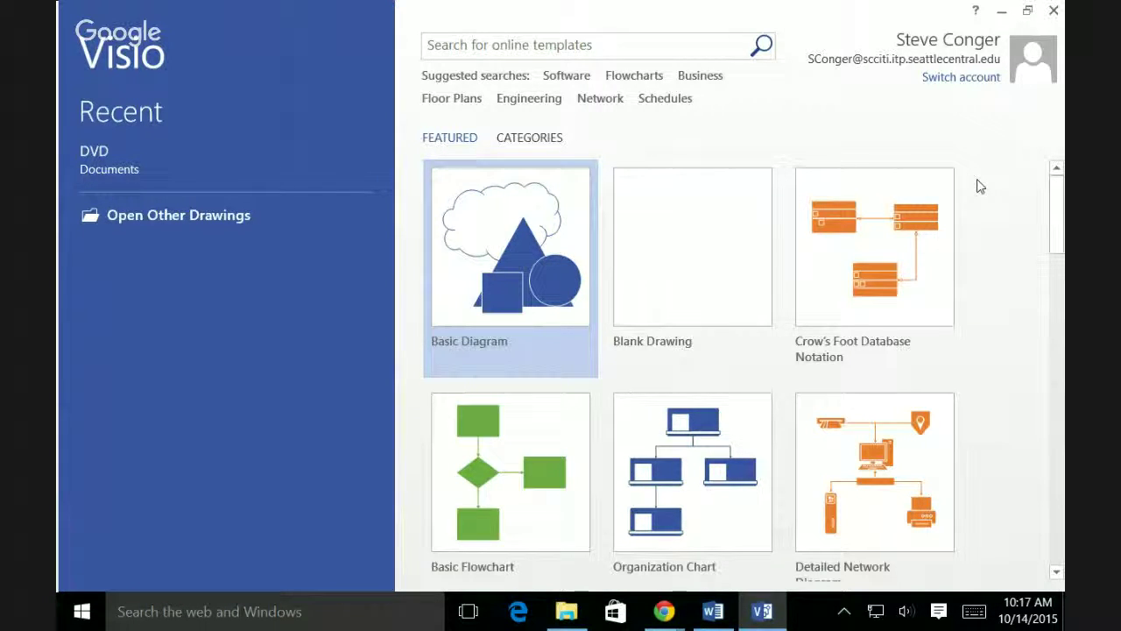
click(886, 246)
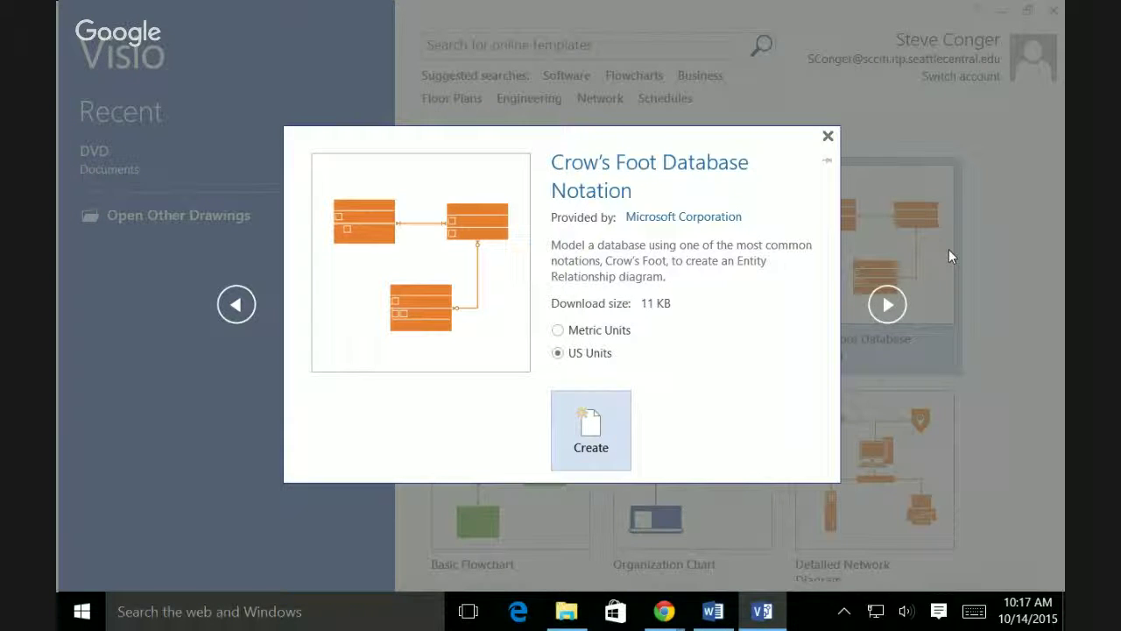
click(592, 431)
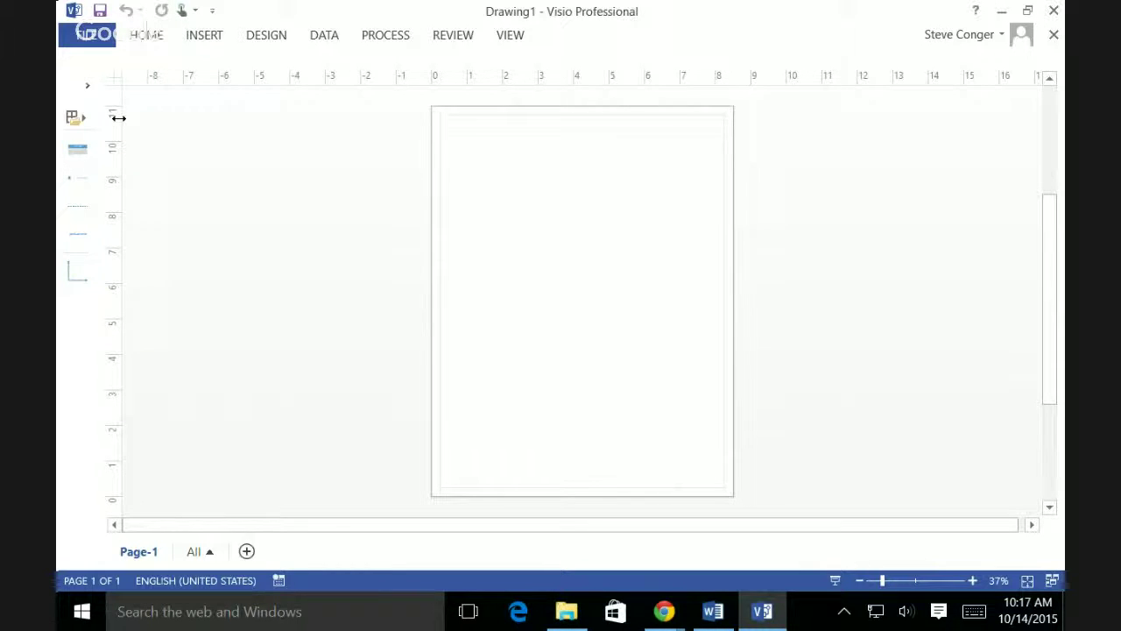
Step: Expand the list of available shapes and place an Entity shape near the top of the page
click(86, 91)
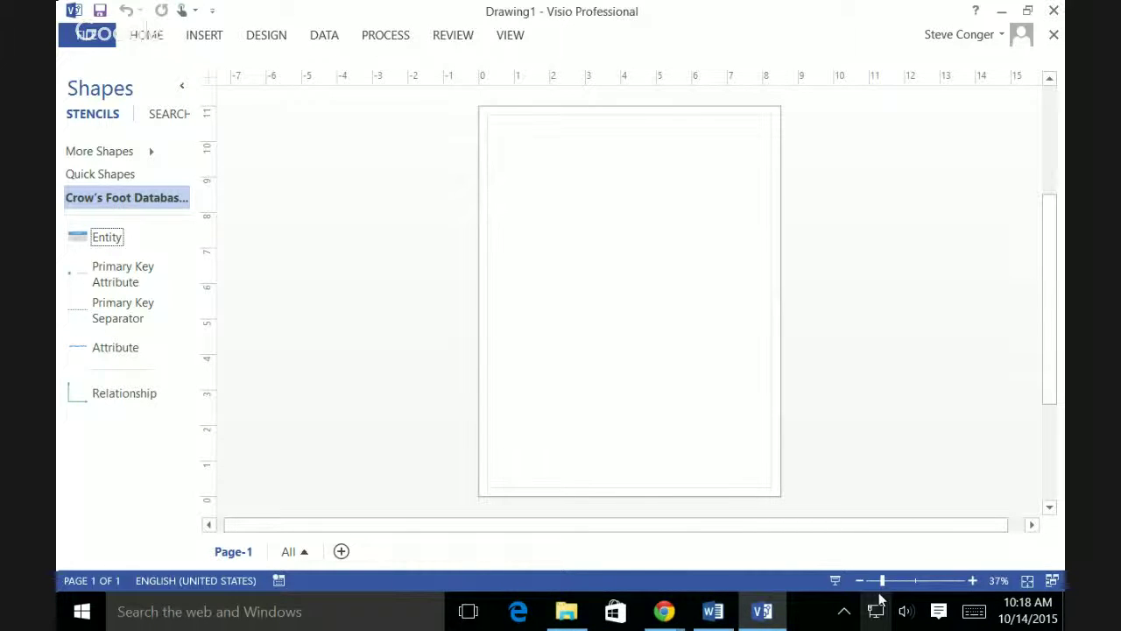
mouse_move(881, 580)
mouse_down()
mouse_move(911, 579)
mouse_move(898, 579)
mouse_up()
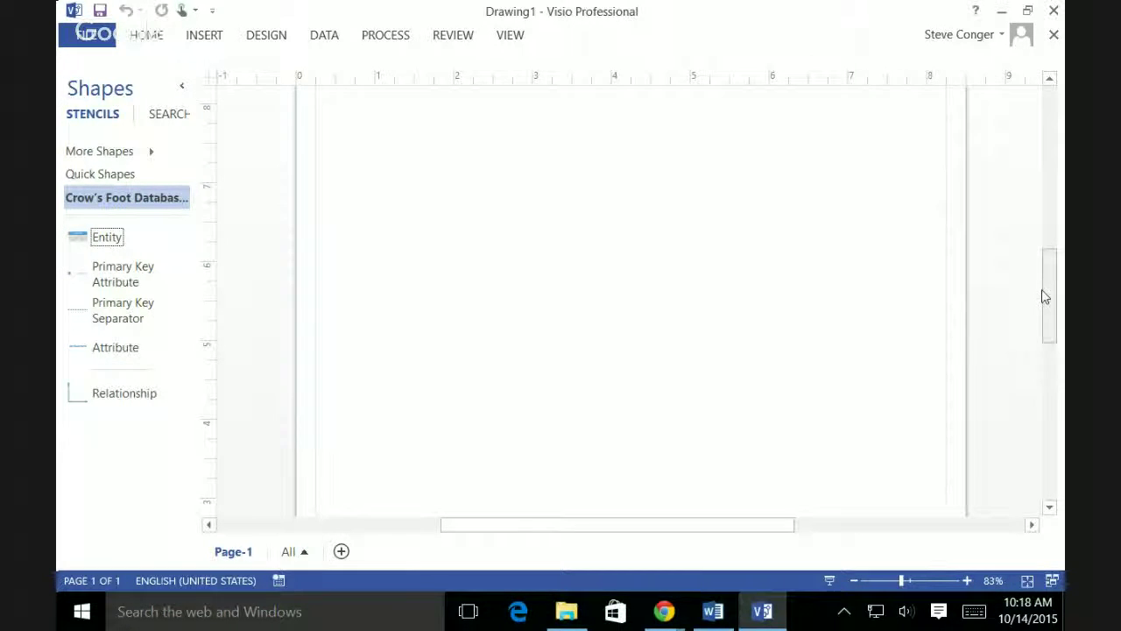
drag(1044, 295, 1054, 271)
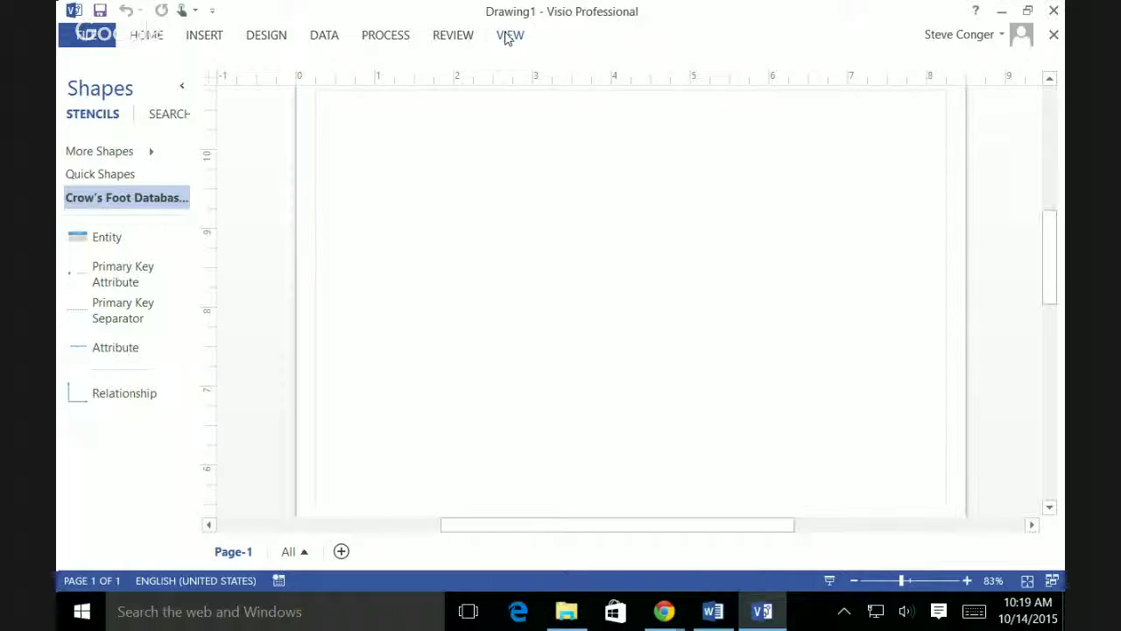
click(508, 35)
drag(131, 237, 494, 171)
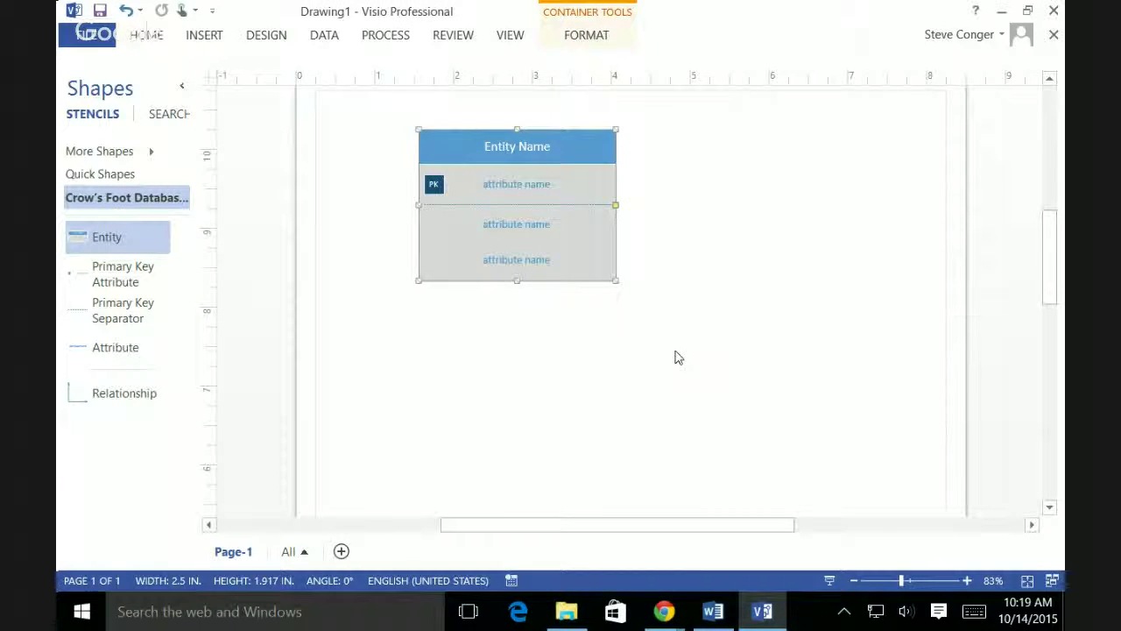
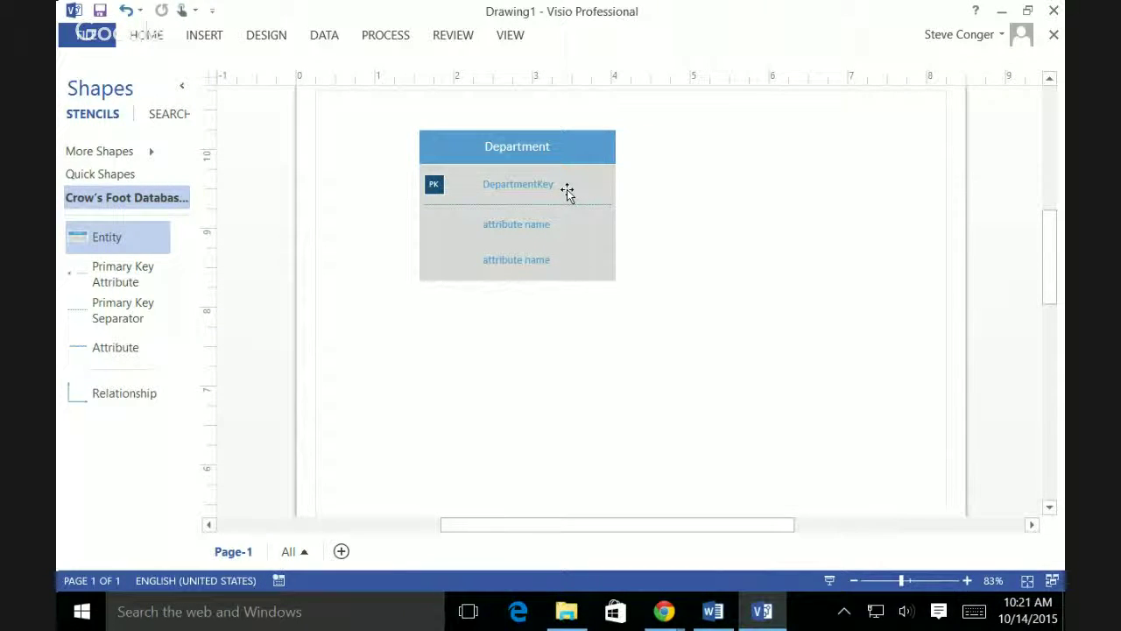
Step: Name the Department entity's non-key attributes DepartMentPhone, DepartmentCostCode and DepartmentRoom#
click(533, 225)
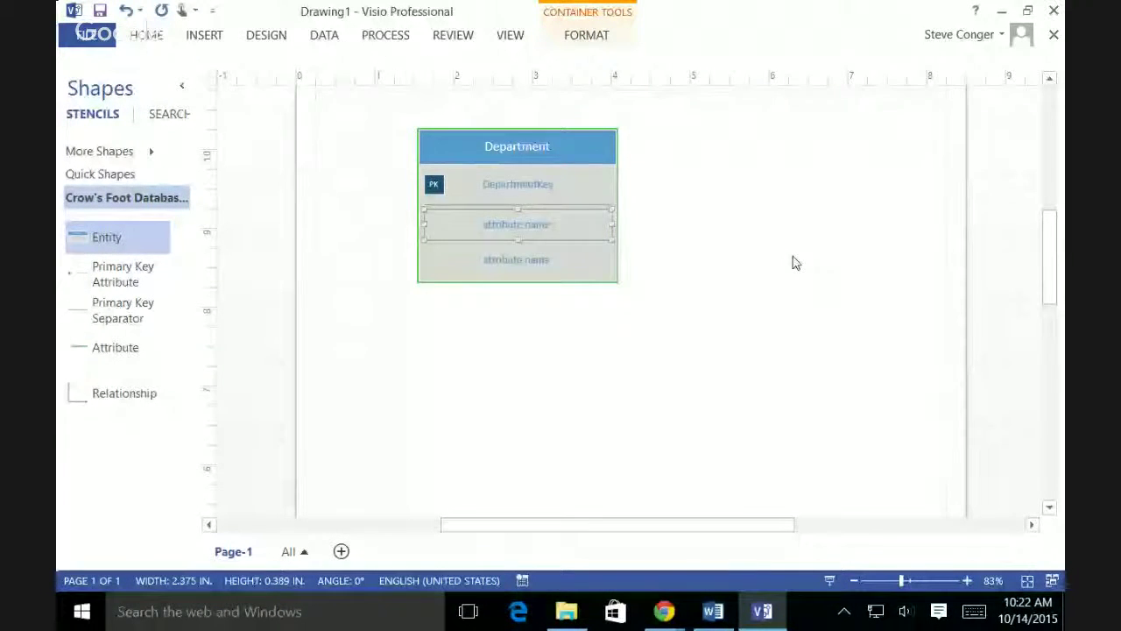
text(DepartMen)
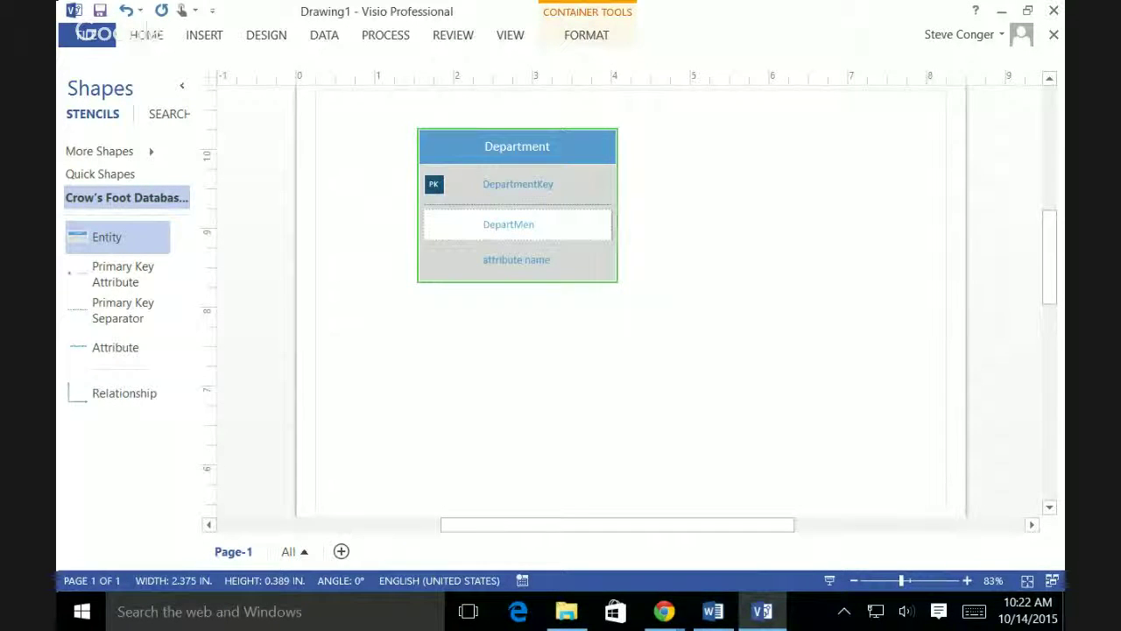
text(tPhone)
click(529, 260)
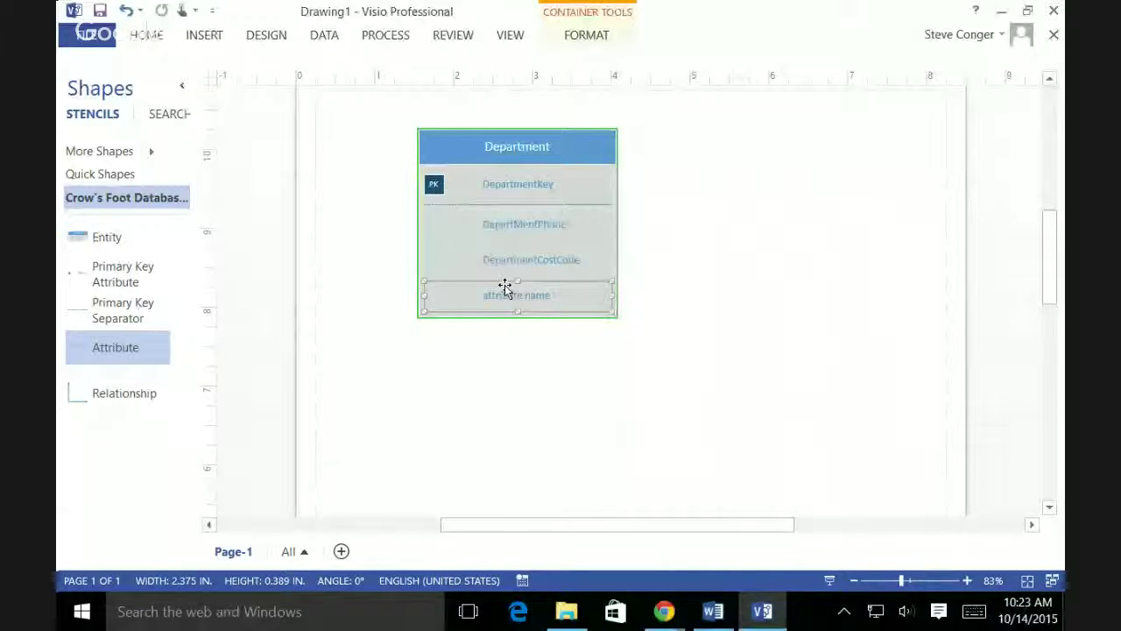
double_click(526, 301)
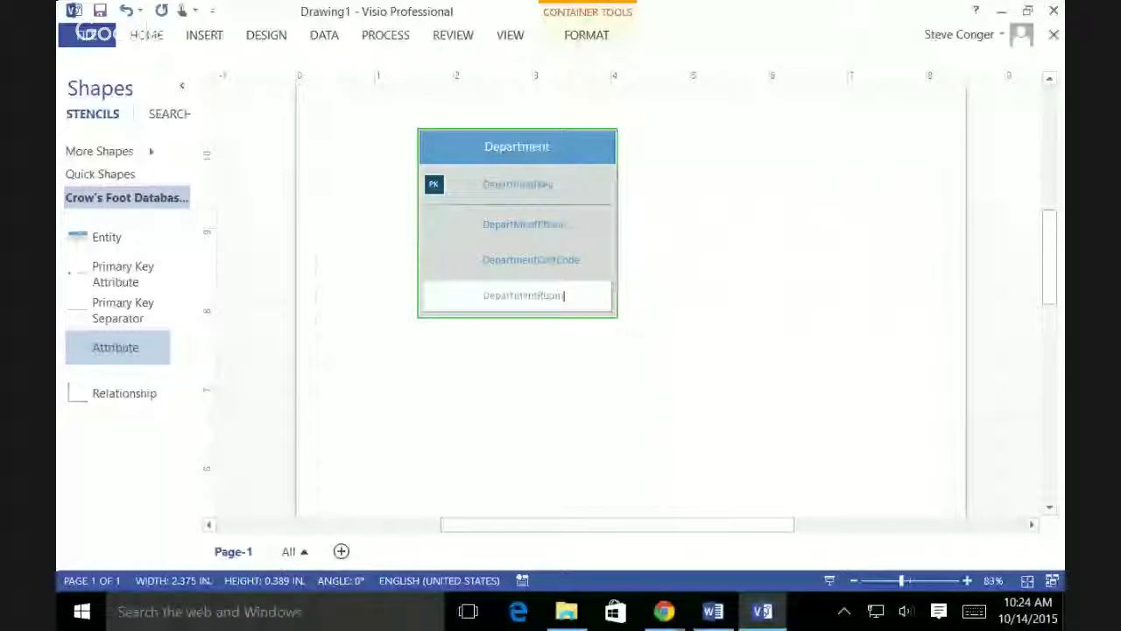
text(#)
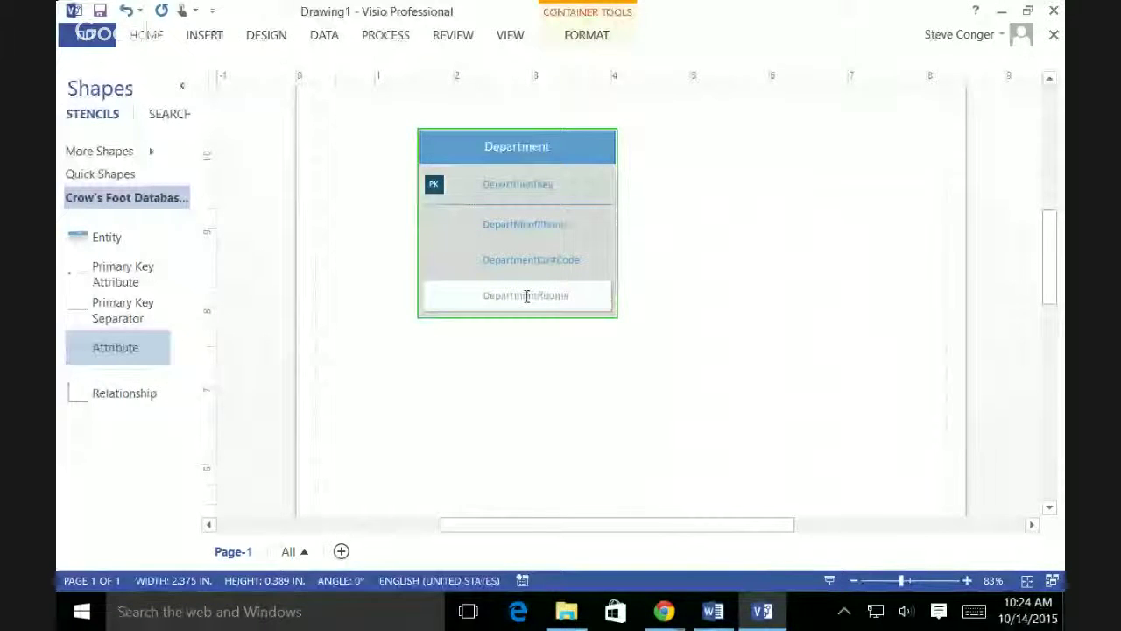
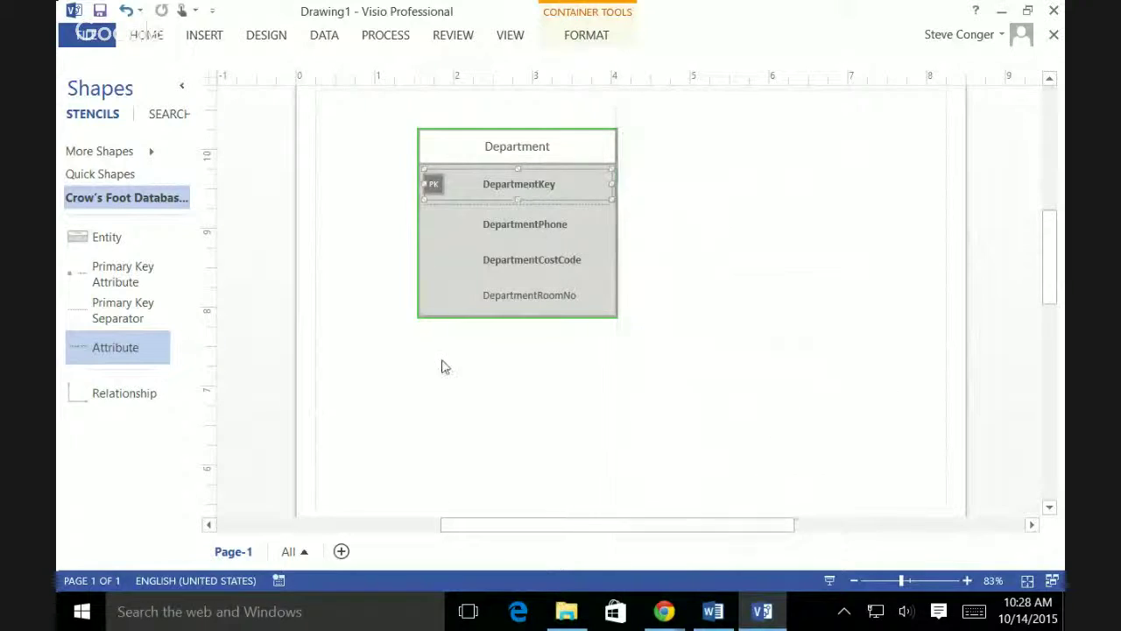
Step: Examine the DepartmentKey attribute's key and required options and the available container, view and data commands
click(557, 233)
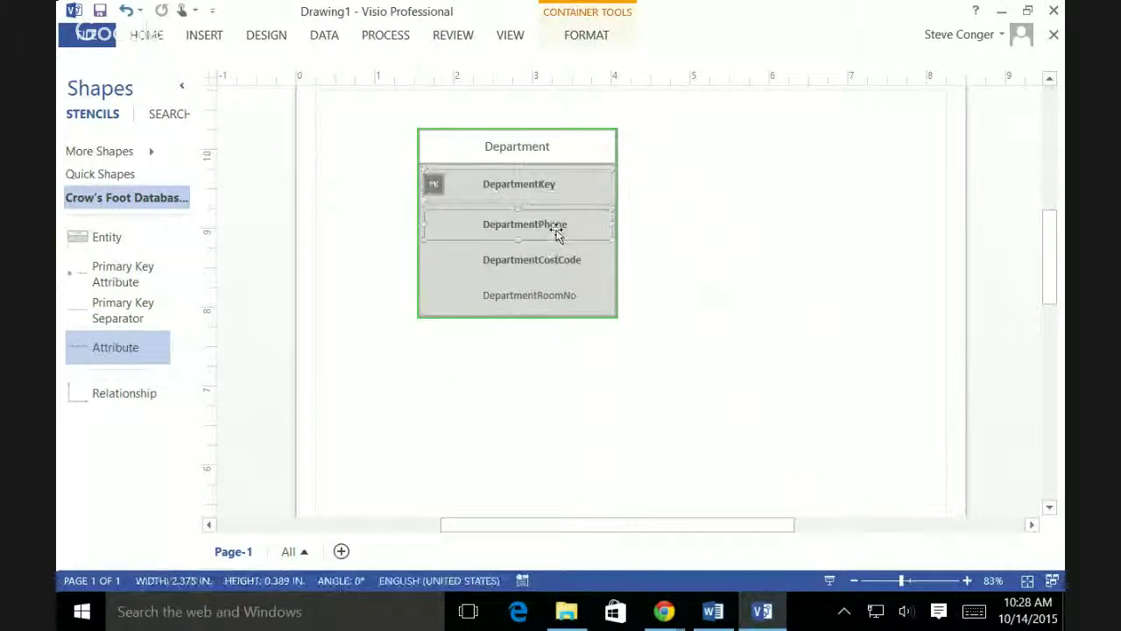
click(562, 228)
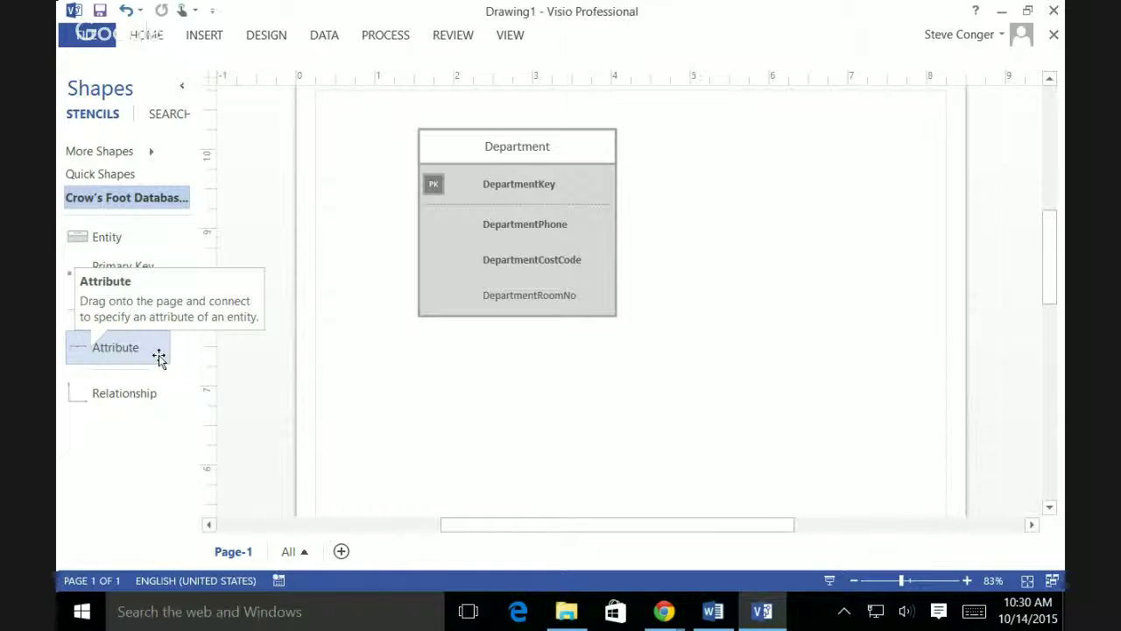
click(529, 191)
right_click(529, 191)
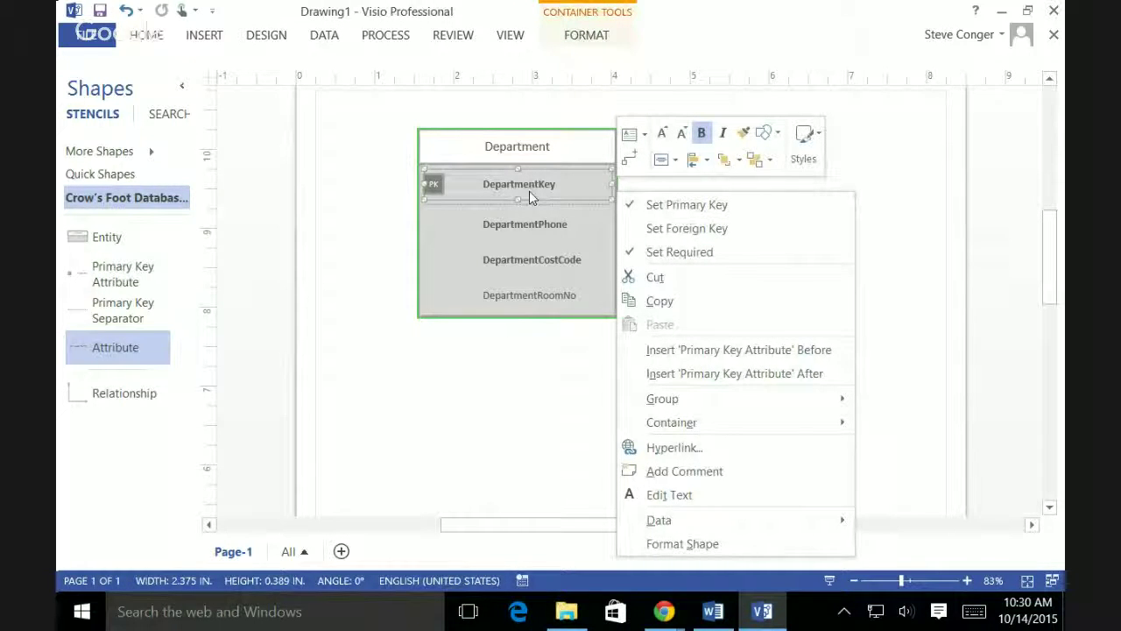
click(583, 36)
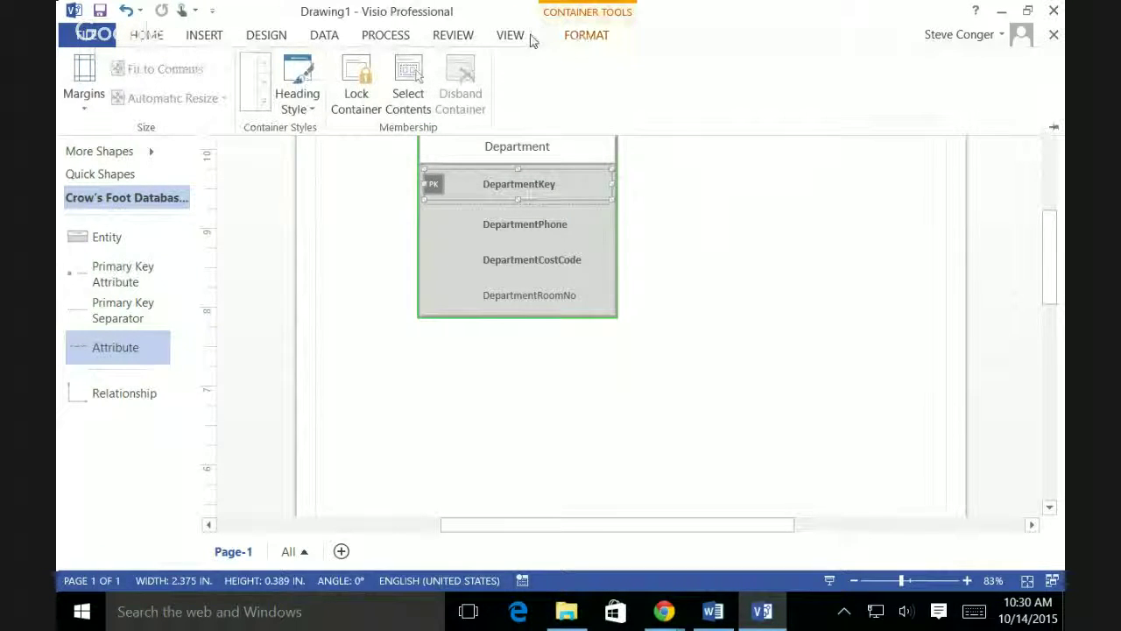
click(521, 38)
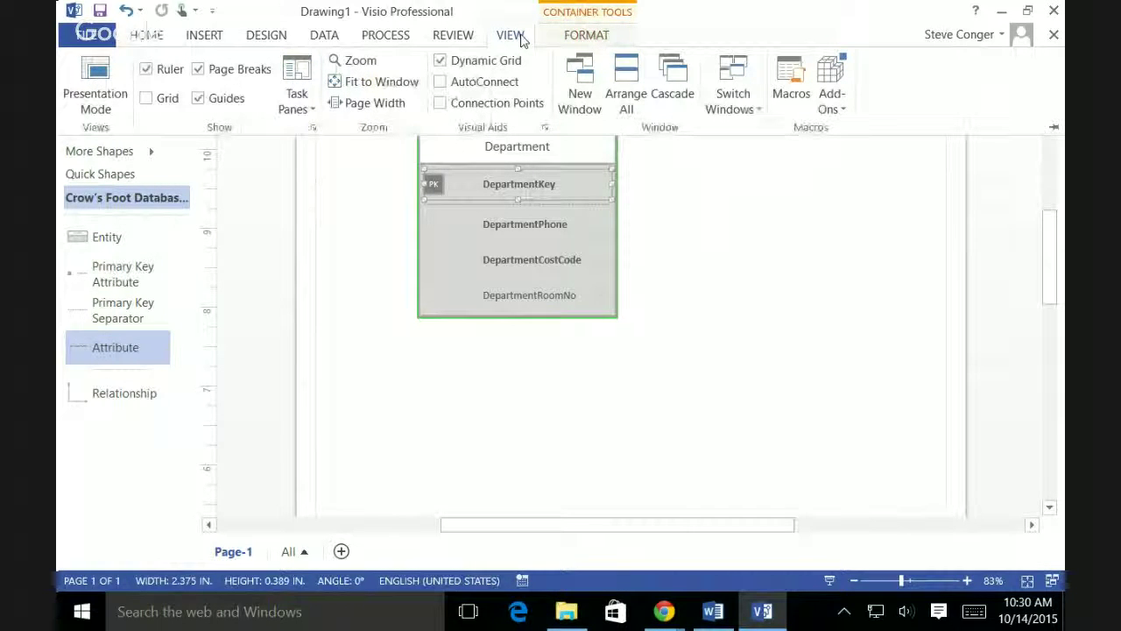
click(320, 39)
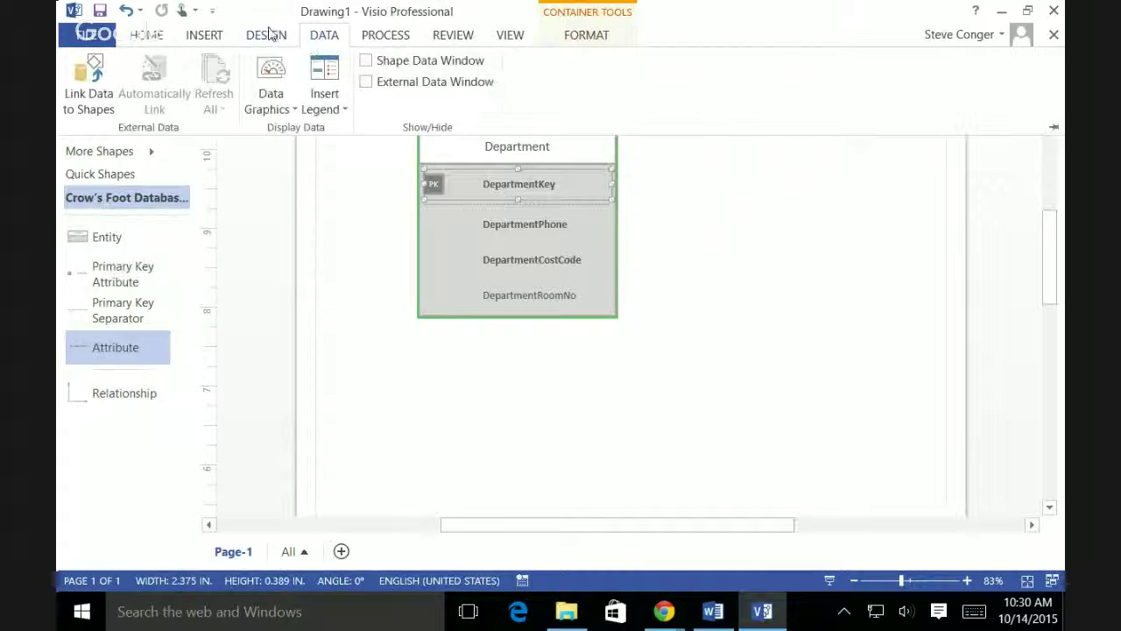
click(726, 324)
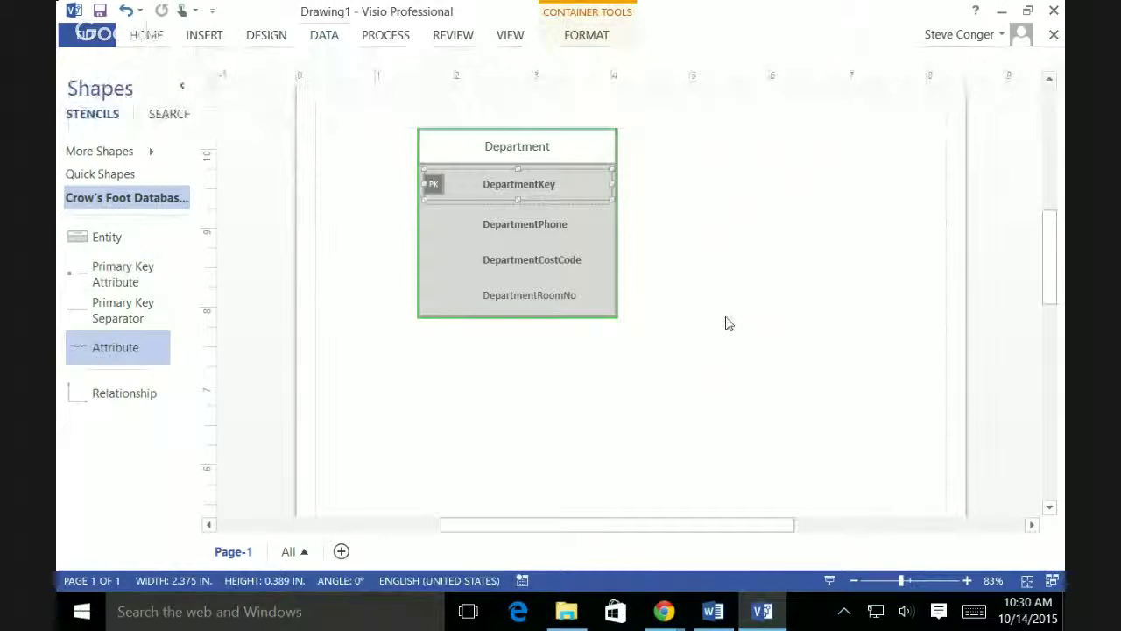
click(725, 306)
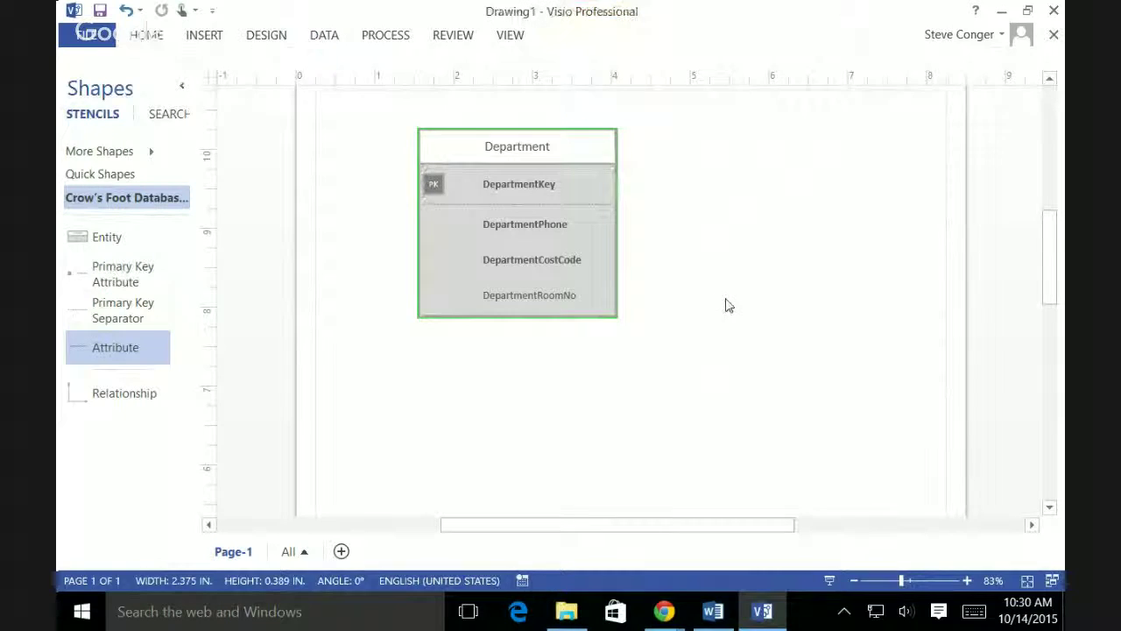
click(542, 184)
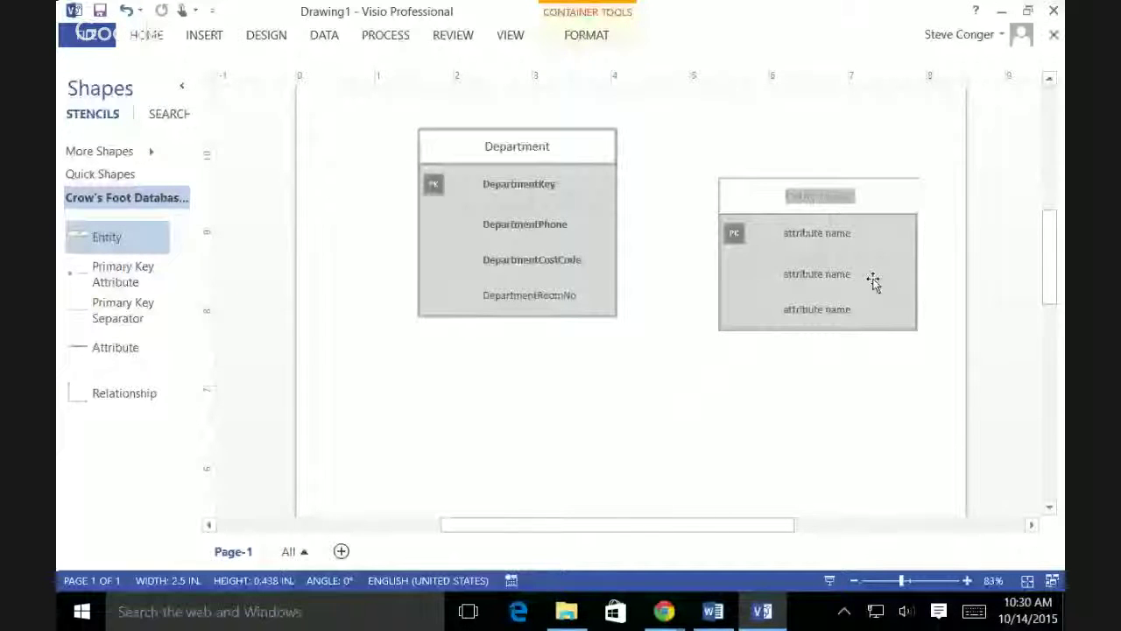
Step: Name the second entity Employee and its primary key attribute EmployeeKey
text(Employee)
click(799, 235)
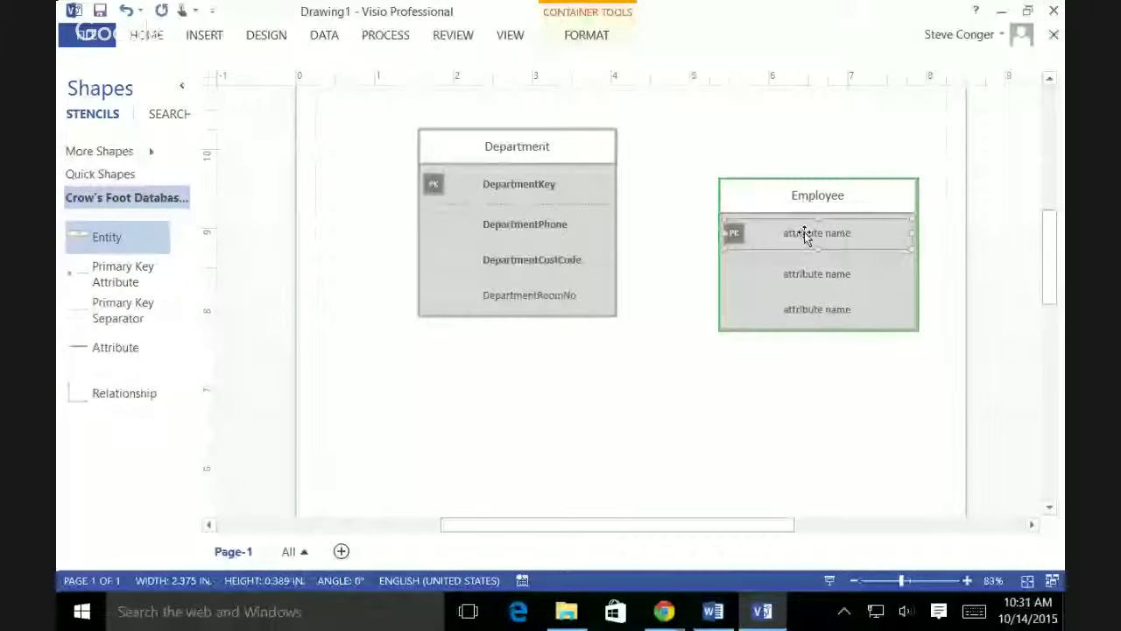
double_click(804, 237)
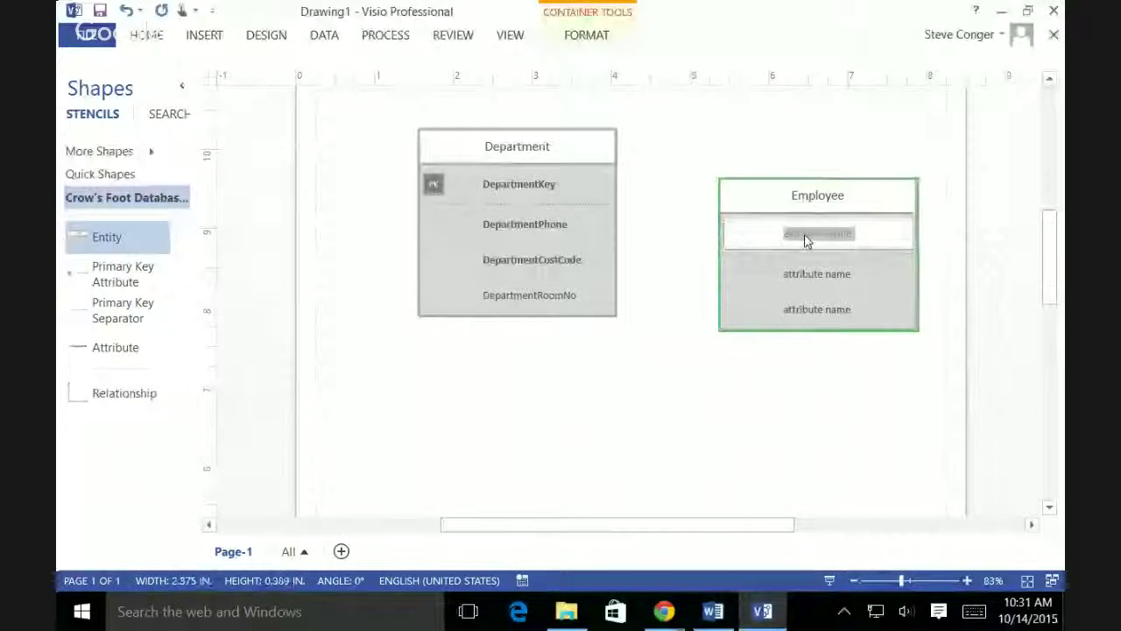
text(EmployeeKey)
click(679, 172)
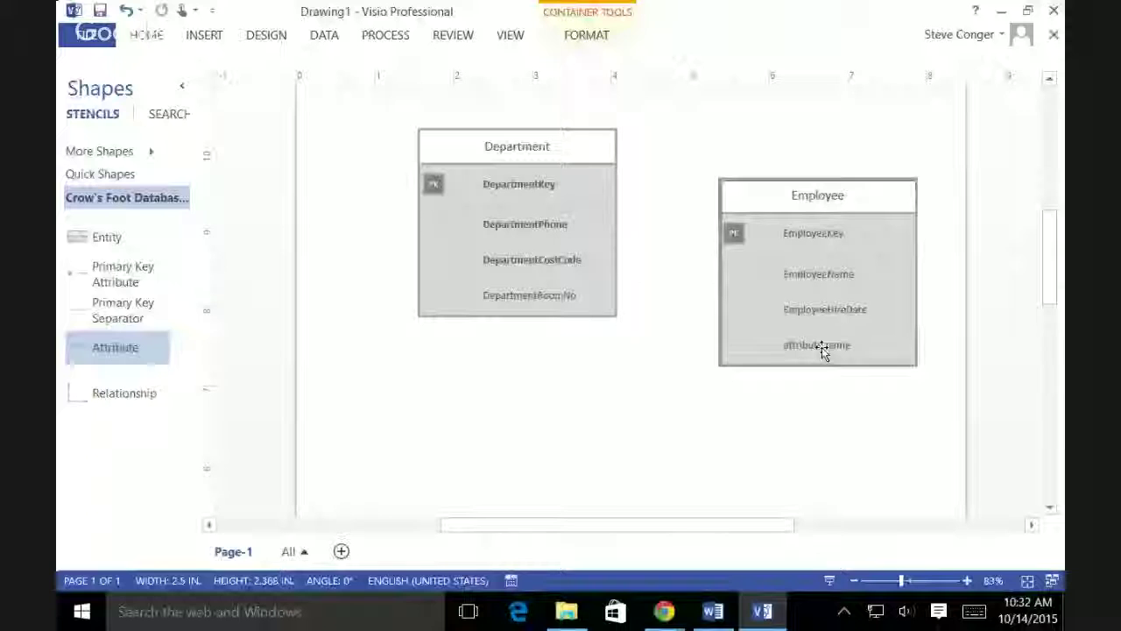
Step: Name the attribute below EmployeeHireDate in the Employee entity DepartmentKey
text(Depart)
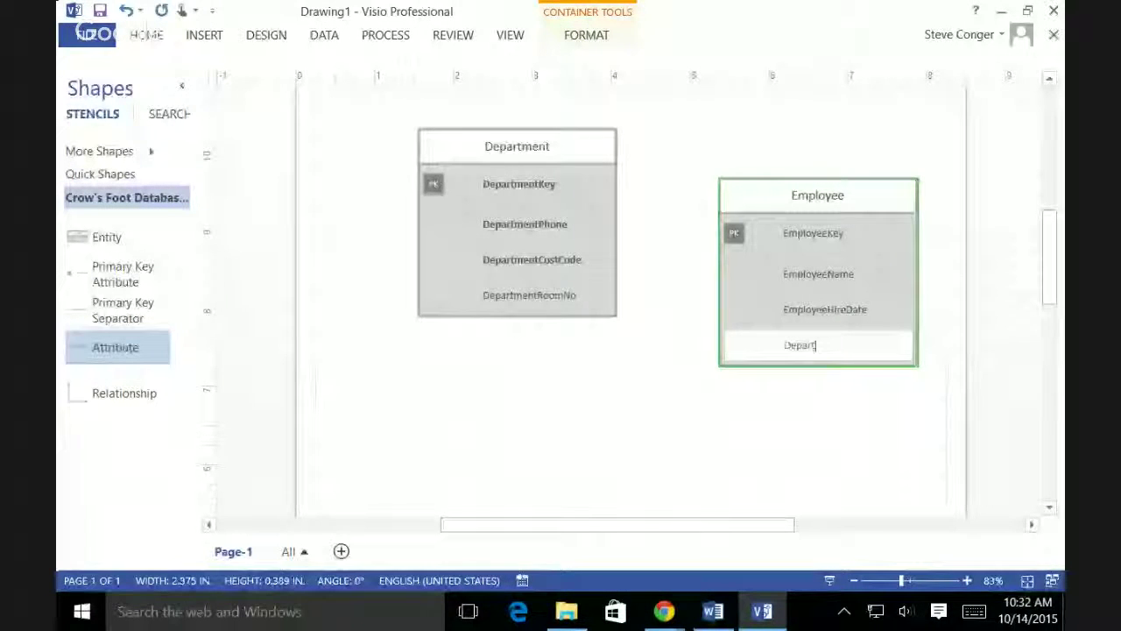
text(mentKey)
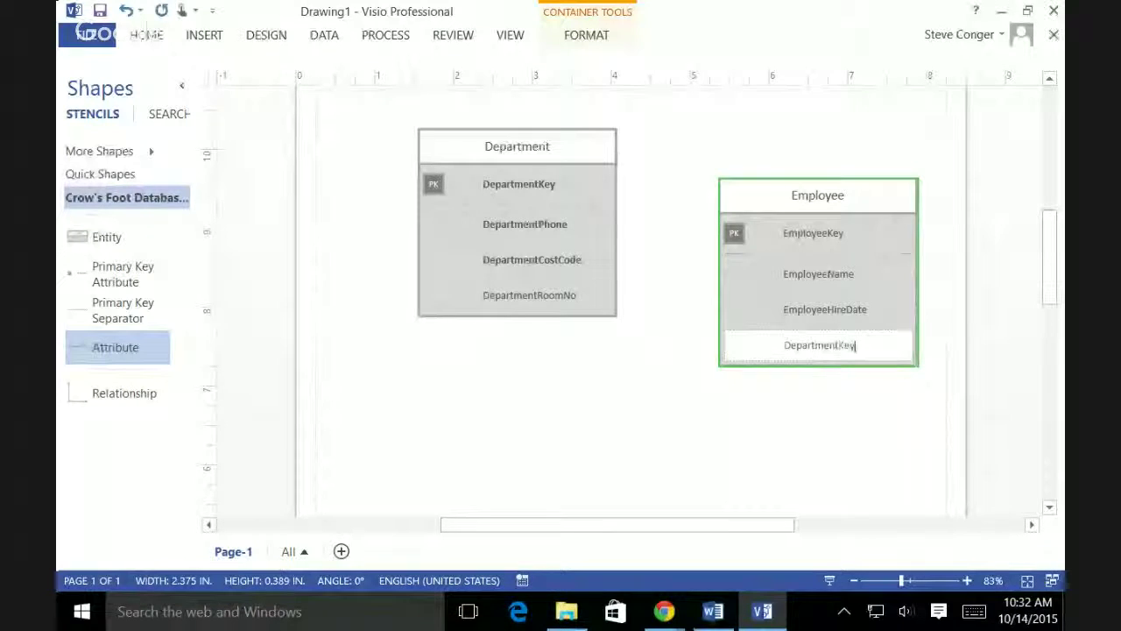
key(Escape)
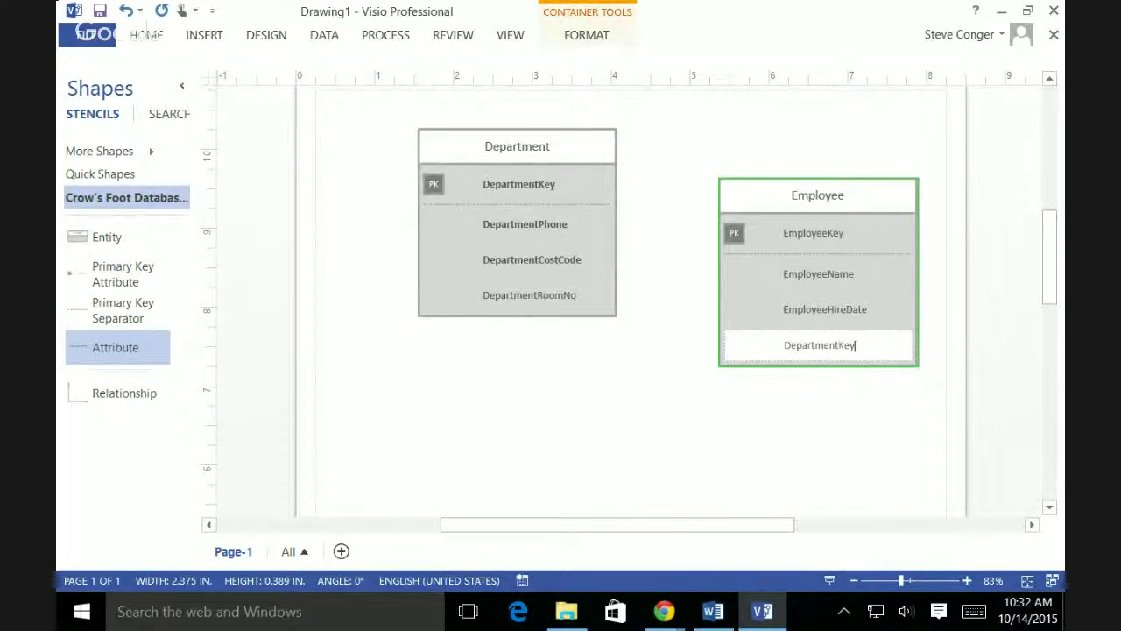
click(672, 371)
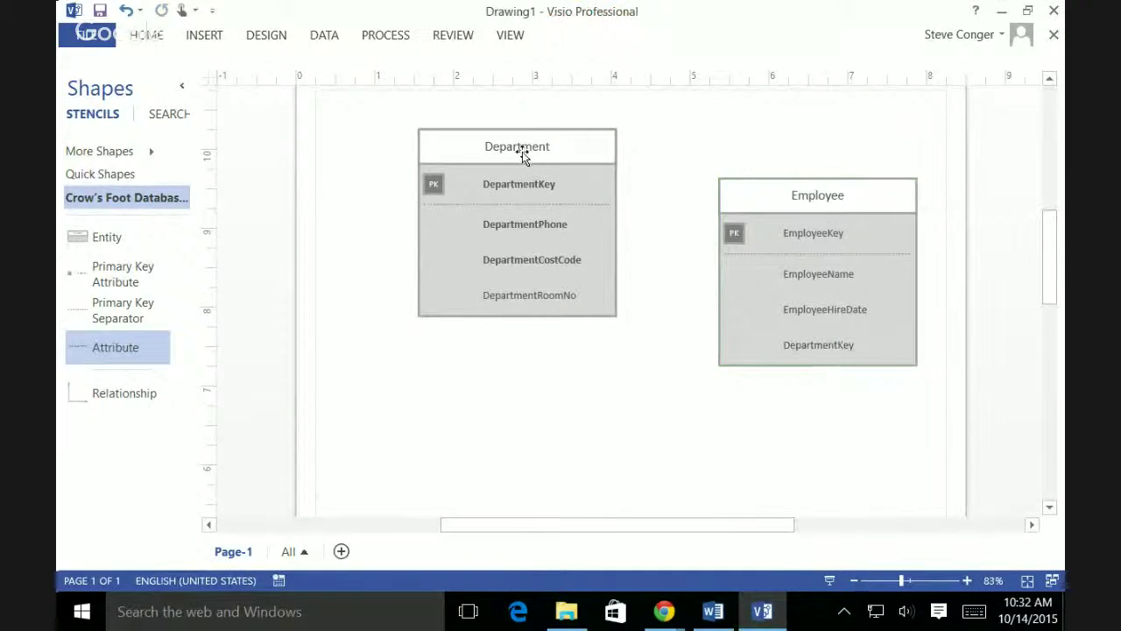
Step: Move the Department entity farther from Employee and place a Relationship connector on the page below the entities
drag(521, 154, 467, 164)
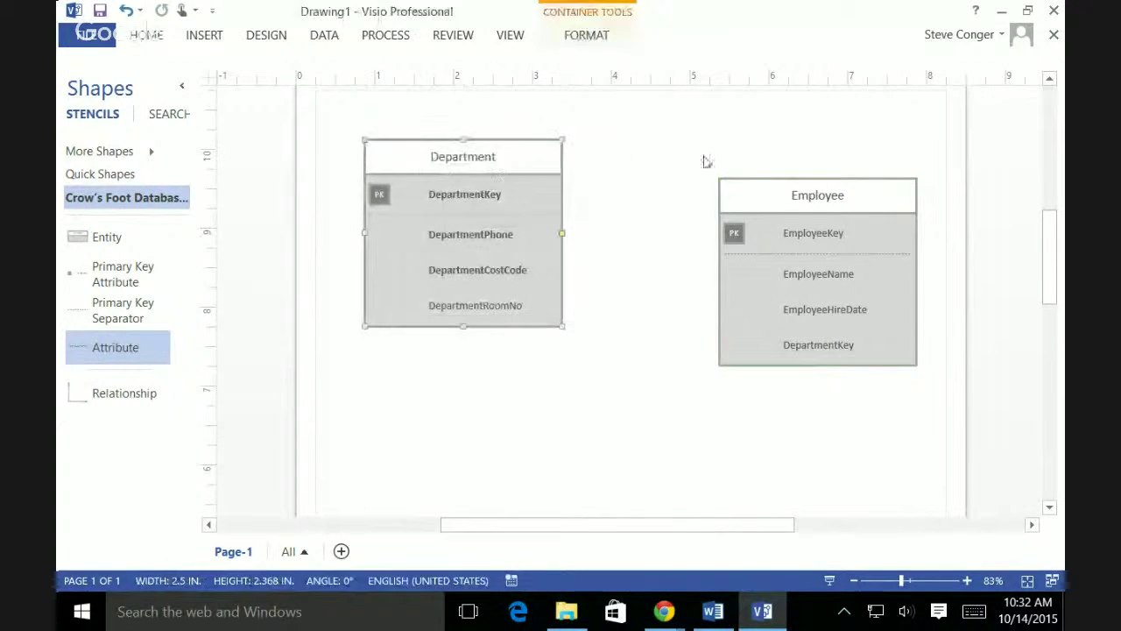
drag(100, 400, 570, 419)
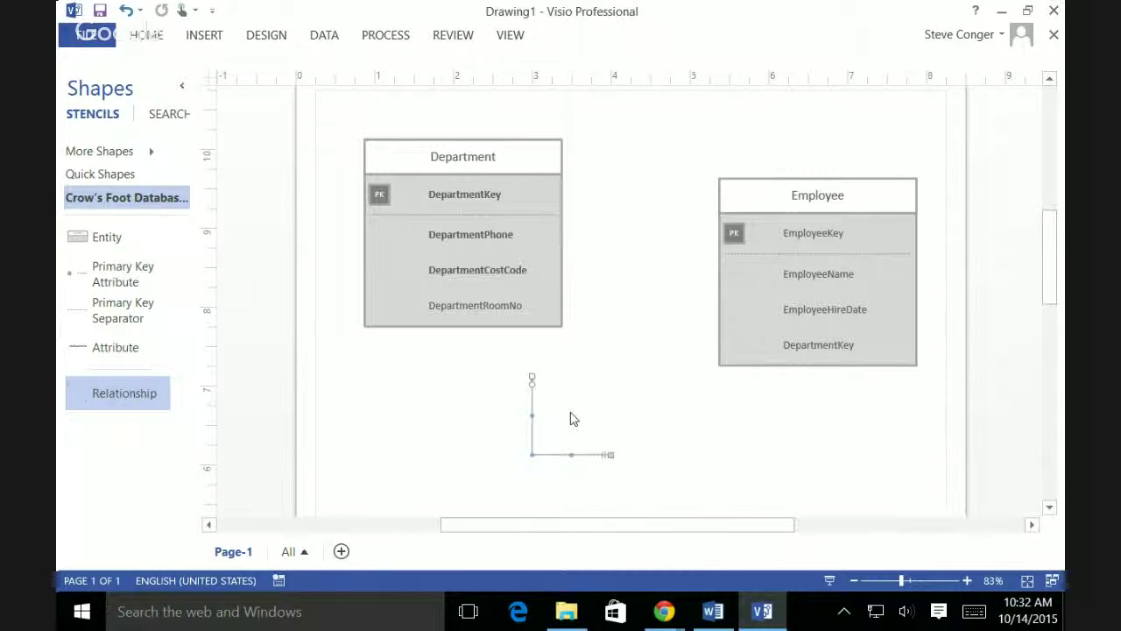
click(603, 426)
Step: Set the Relationship connector's begin and end arrow sizes to Extra Large
click(531, 437)
right_click(530, 439)
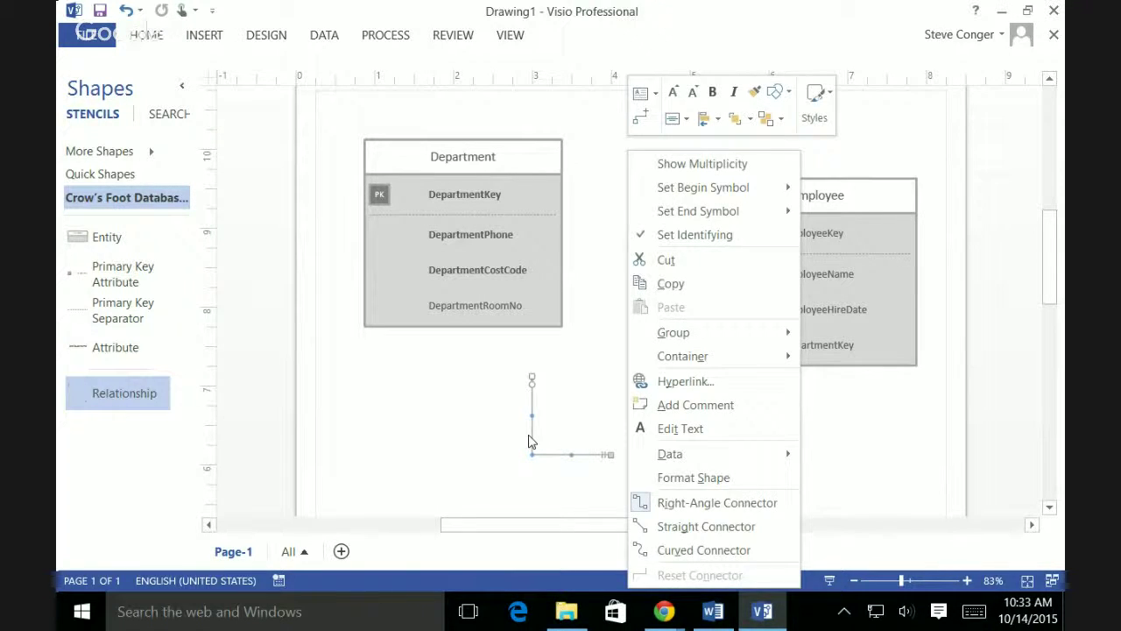
click(692, 478)
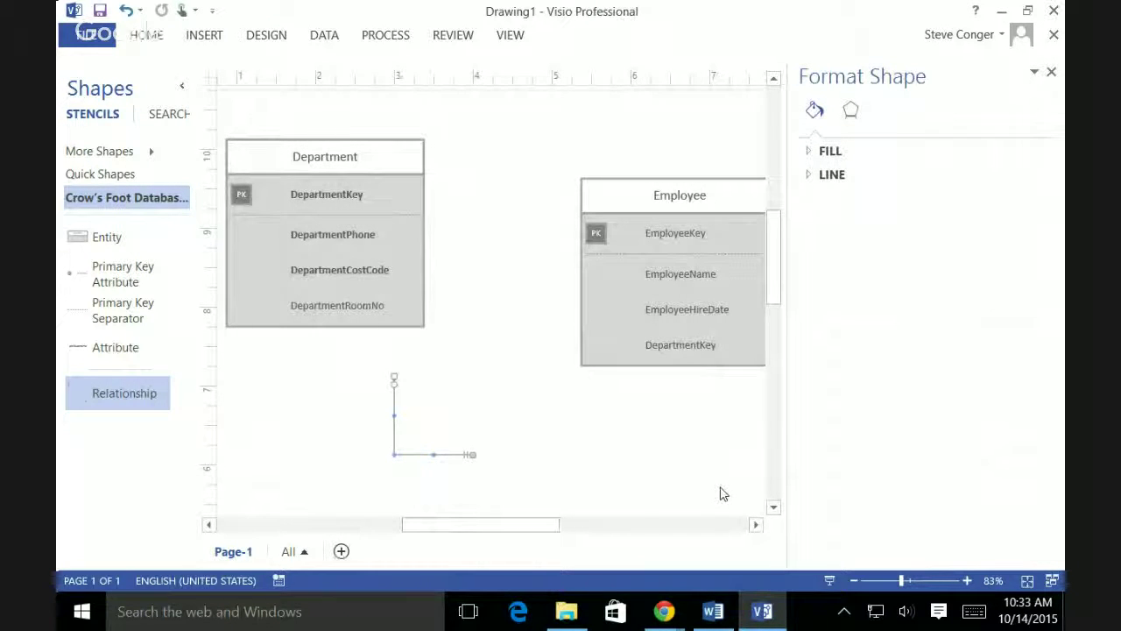
click(810, 179)
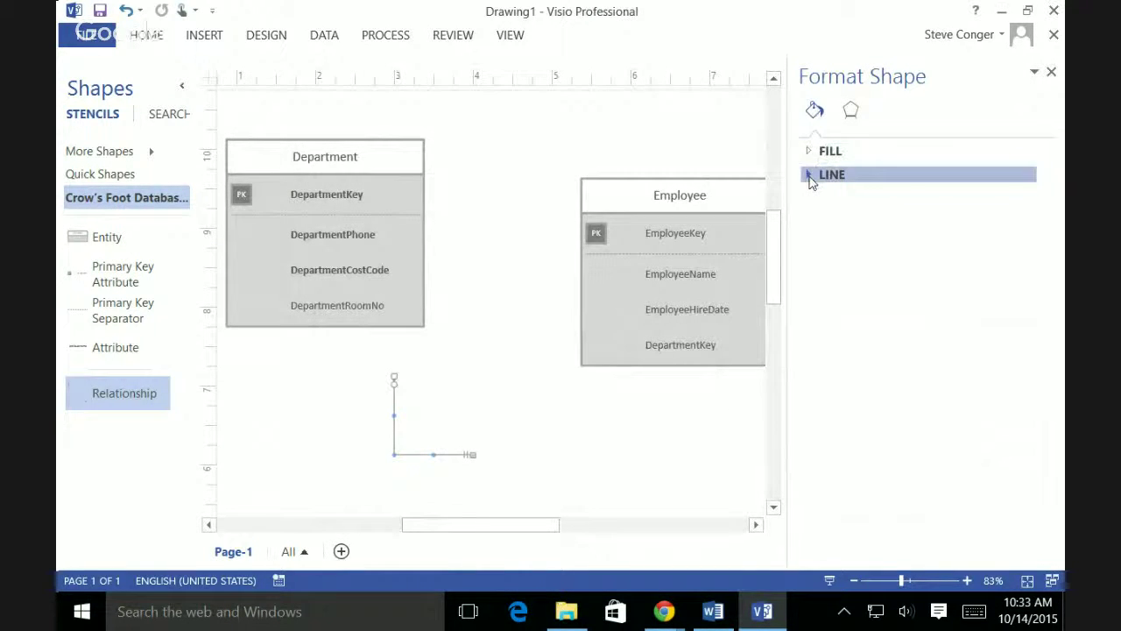
drag(1043, 261, 1056, 317)
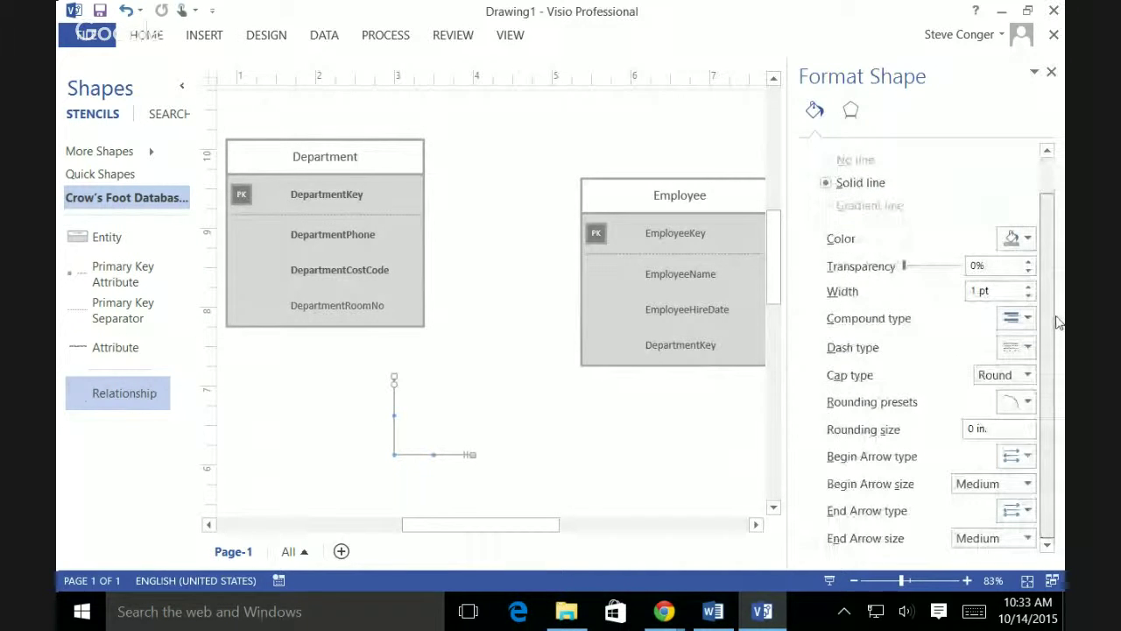
click(1028, 484)
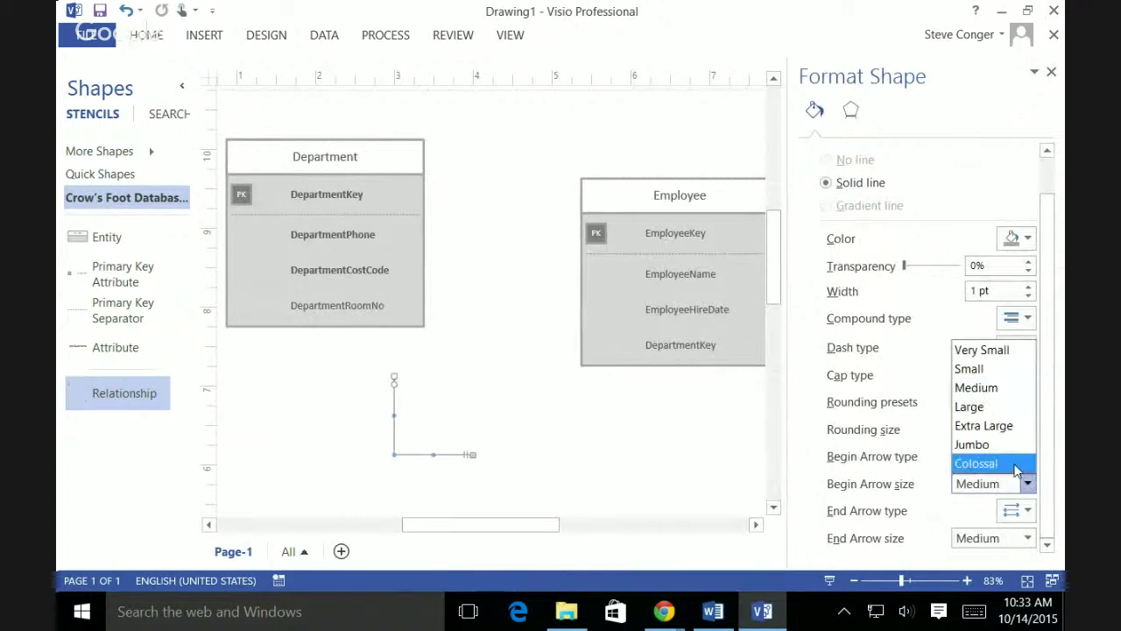
click(998, 425)
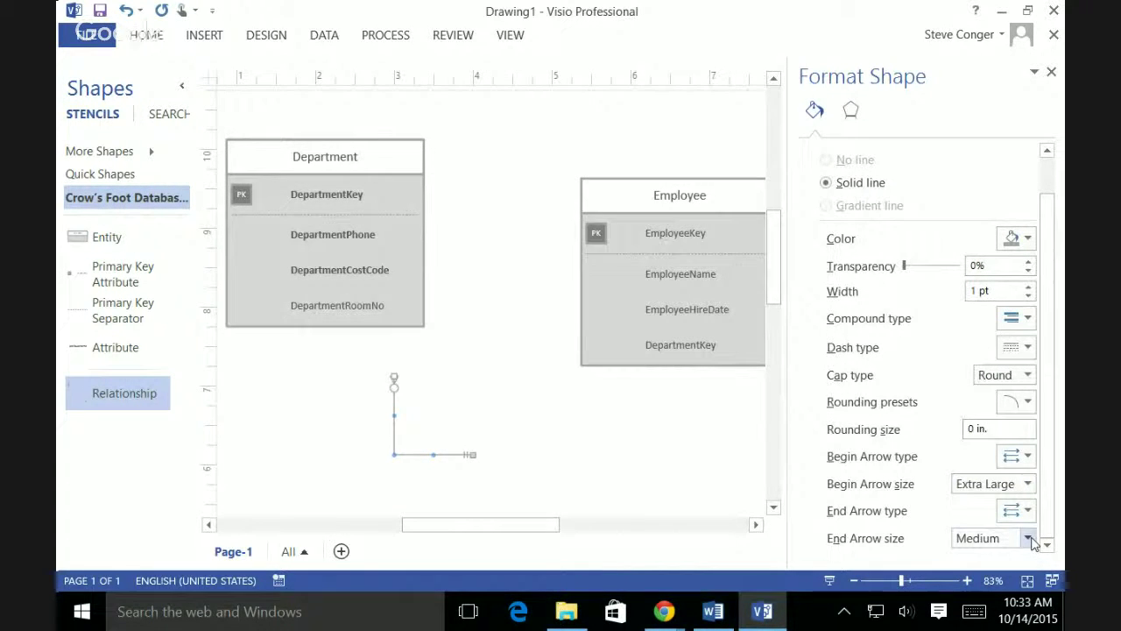
click(1028, 538)
click(1011, 488)
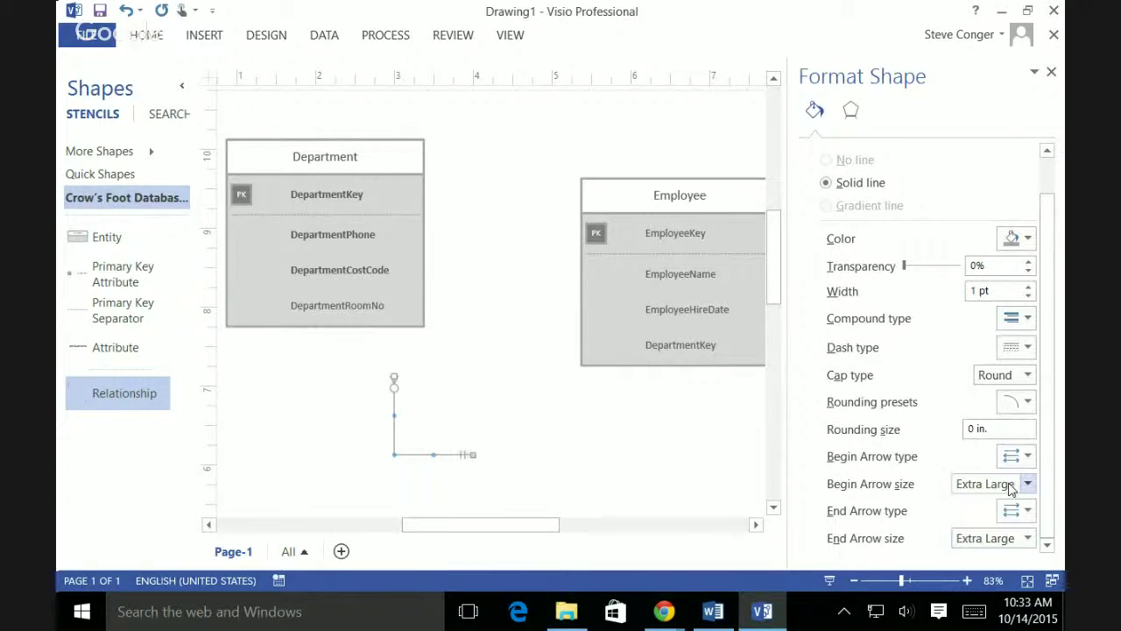
click(591, 466)
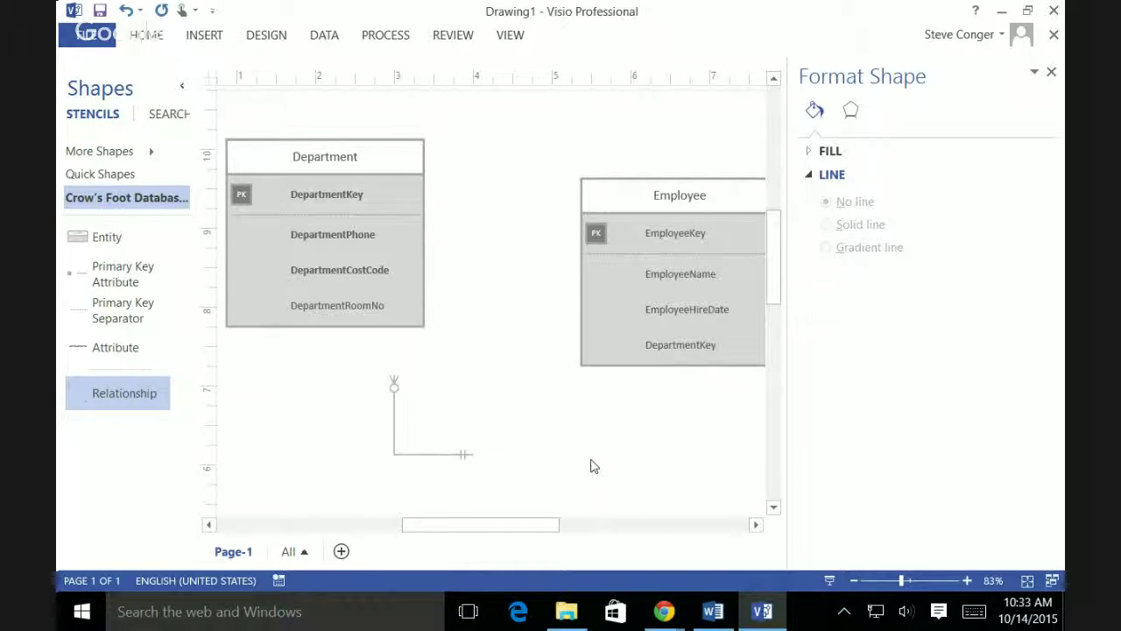
Step: Set the Relationship connector's begin and end arrow sizes to Jumbo
click(393, 429)
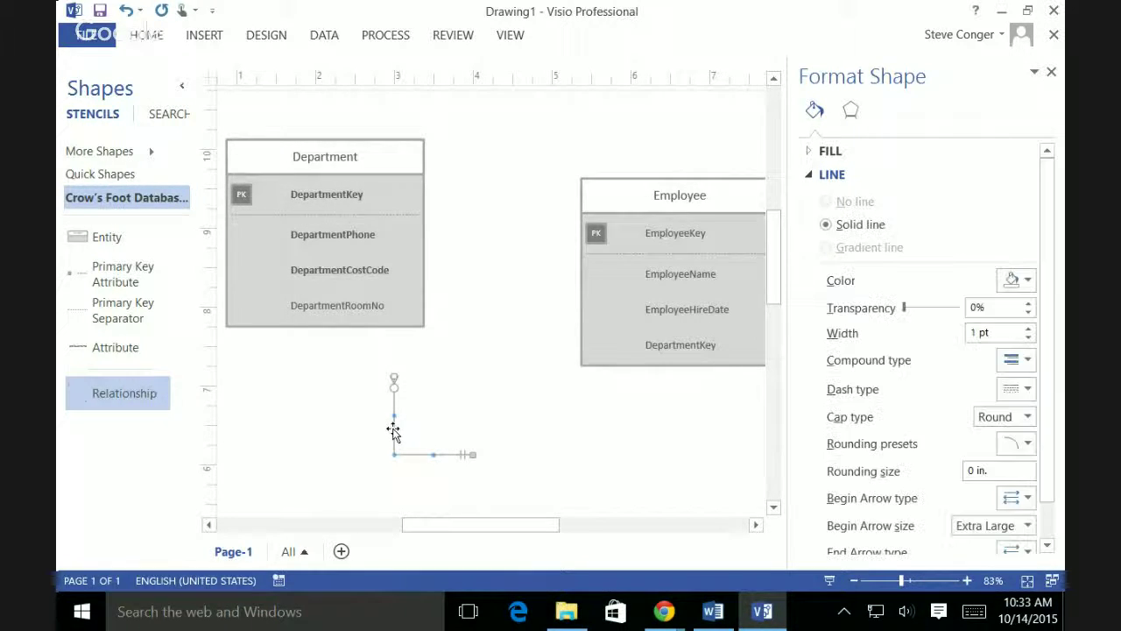
right_click(393, 429)
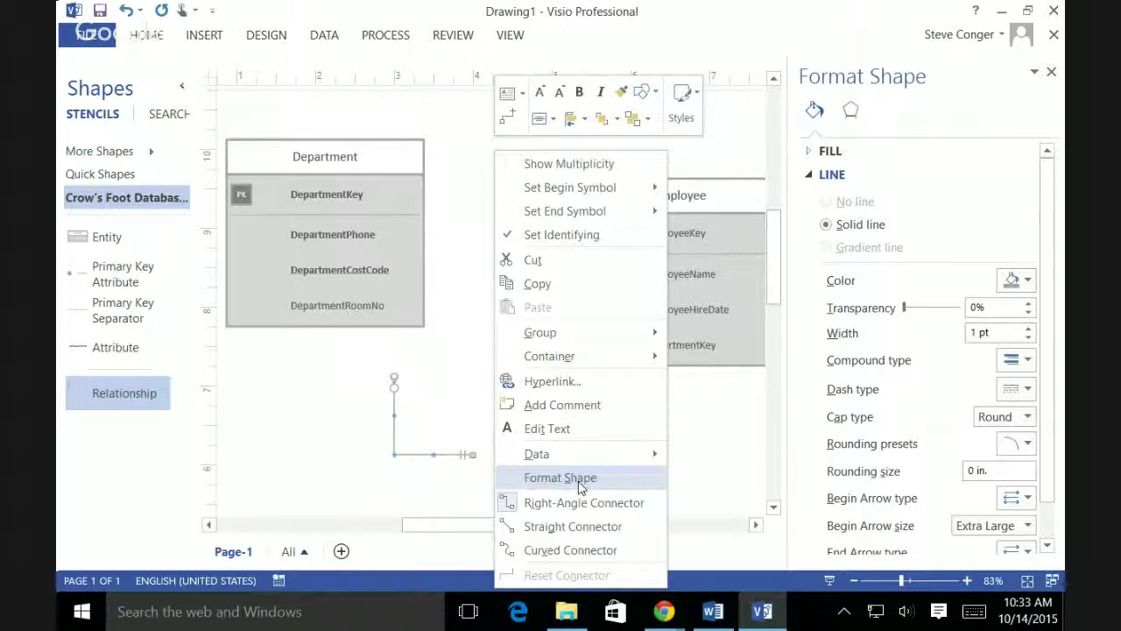
drag(1043, 482, 1042, 506)
click(1027, 487)
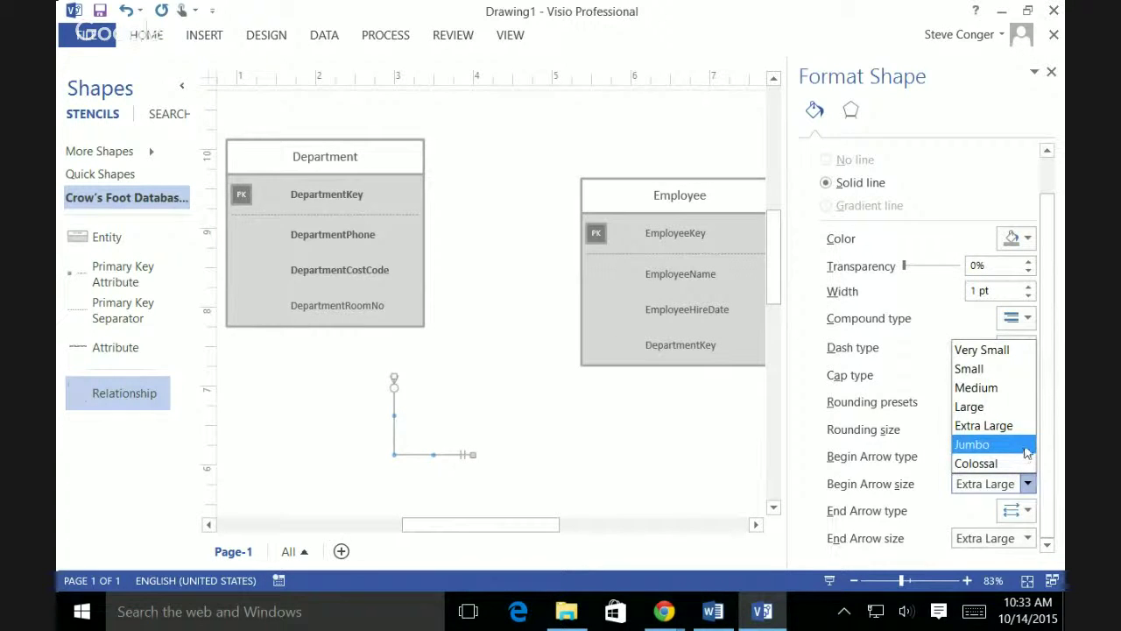
click(1021, 444)
click(1029, 539)
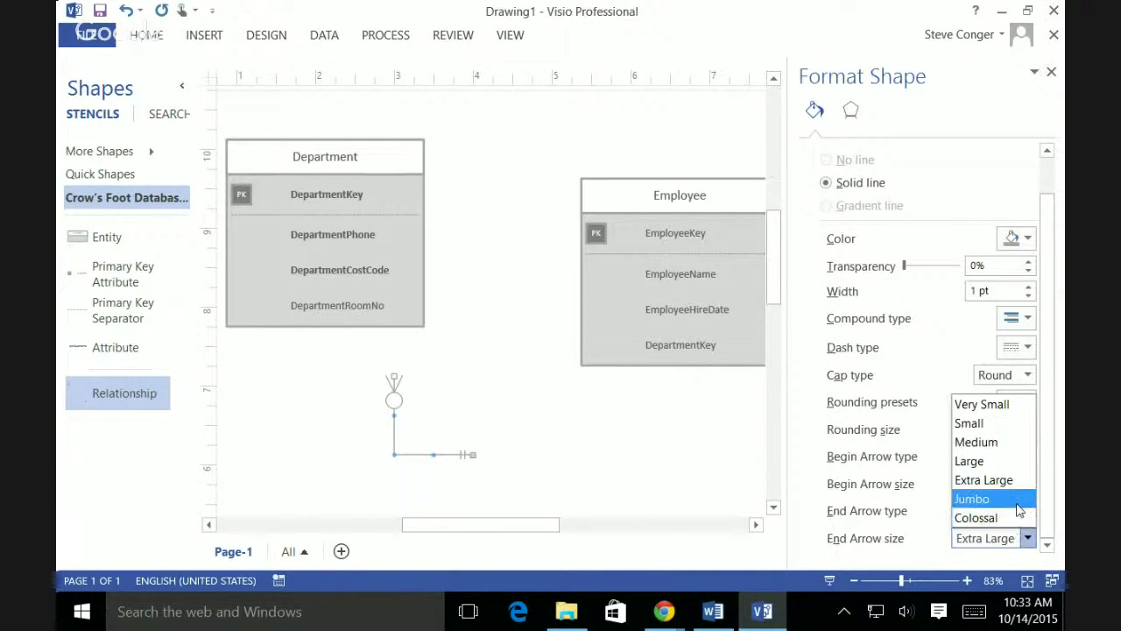
click(1018, 499)
click(514, 447)
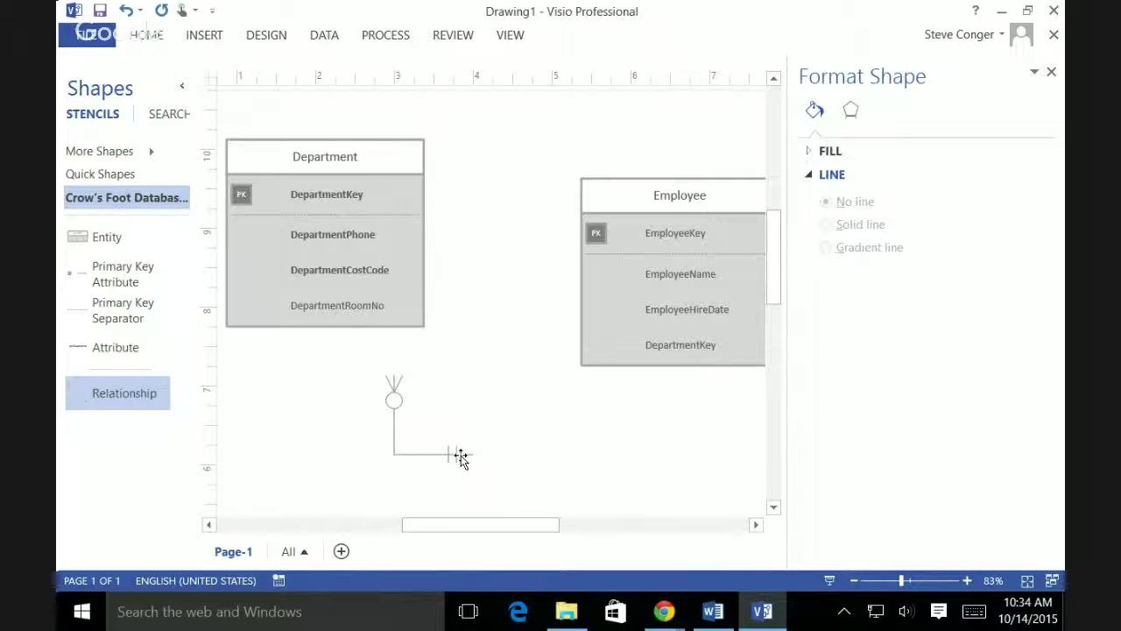
Step: Attach the connector's double-bar end to the Department entity and its crow's foot end to the Employee entity
drag(461, 457, 550, 424)
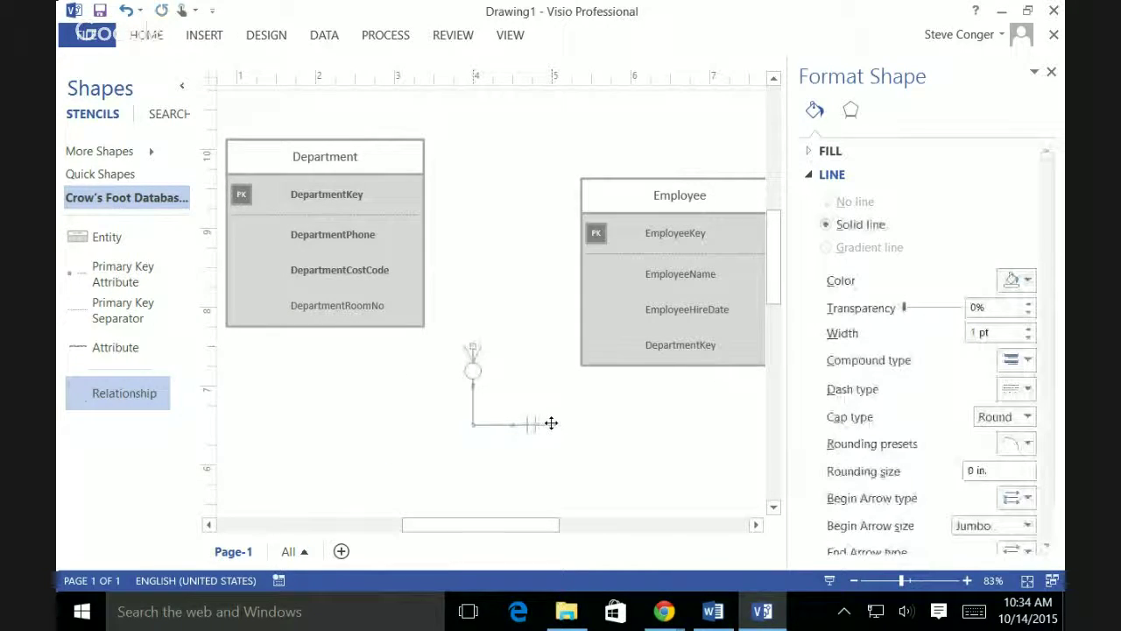
drag(449, 448, 366, 200)
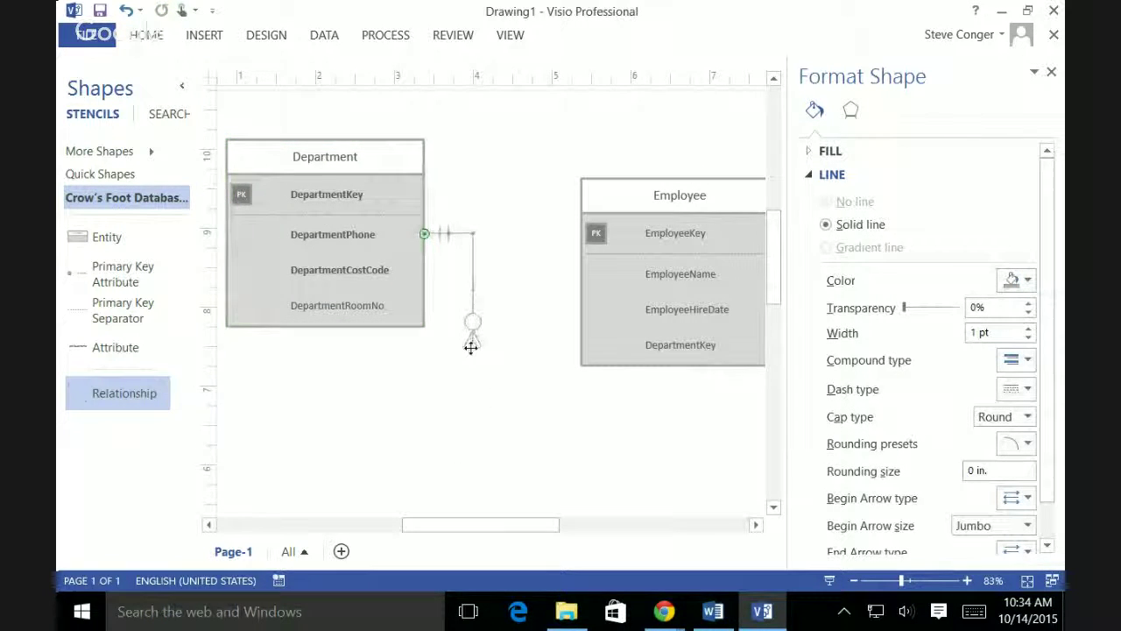
drag(471, 347, 576, 306)
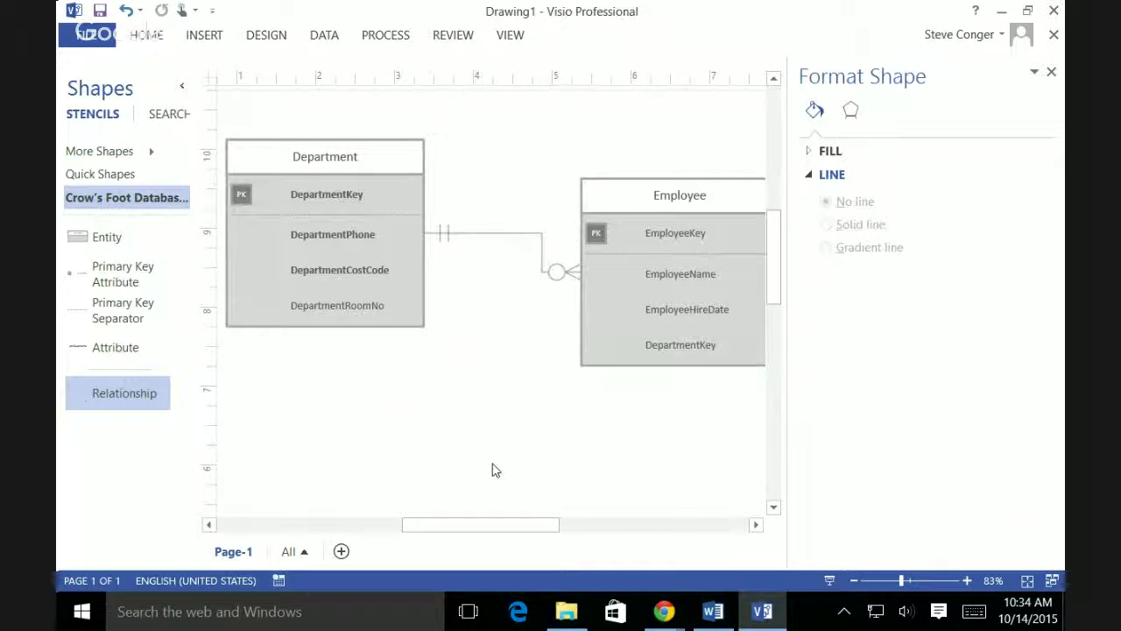
Step: Set the relationship's begin symbol at the Employee entity to 1 or more
click(488, 232)
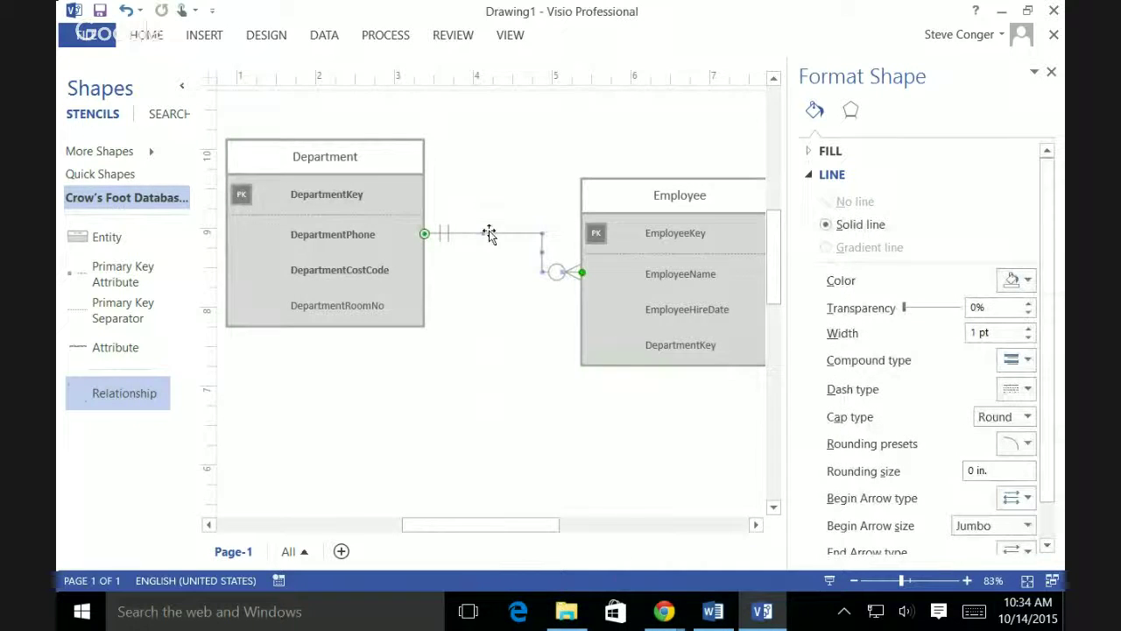
right_click(488, 233)
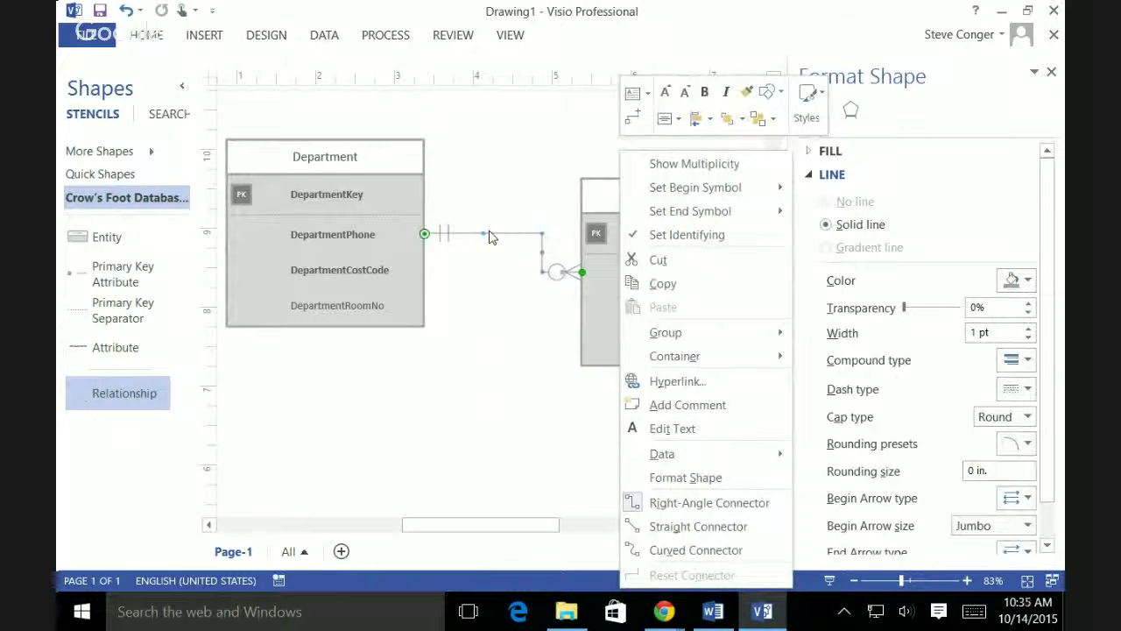
mouse_move(731, 199)
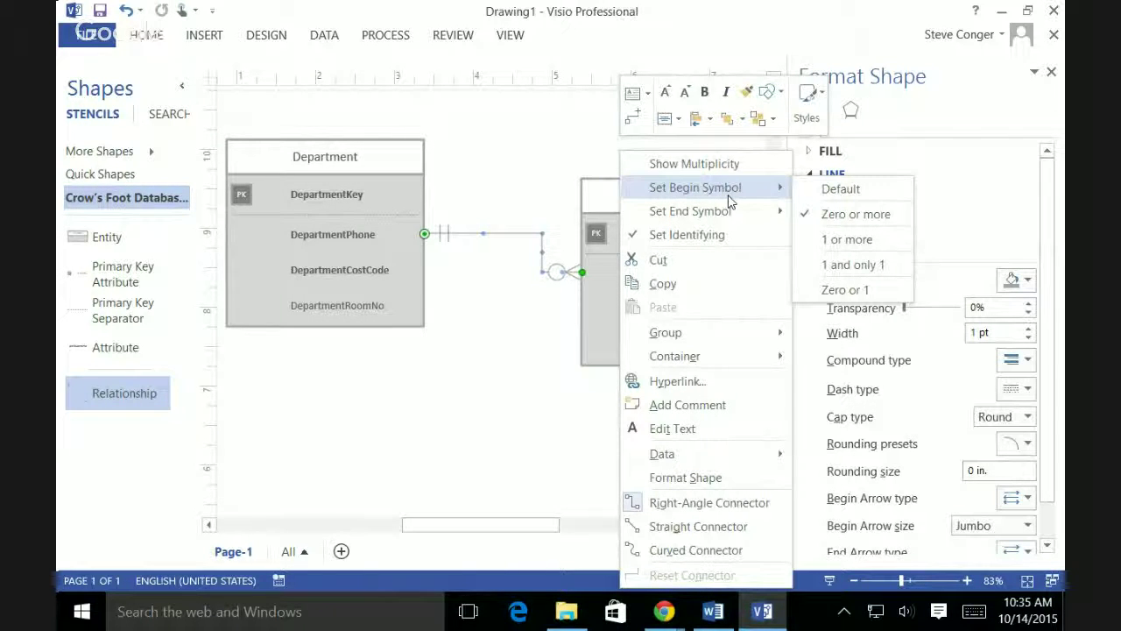
click(827, 239)
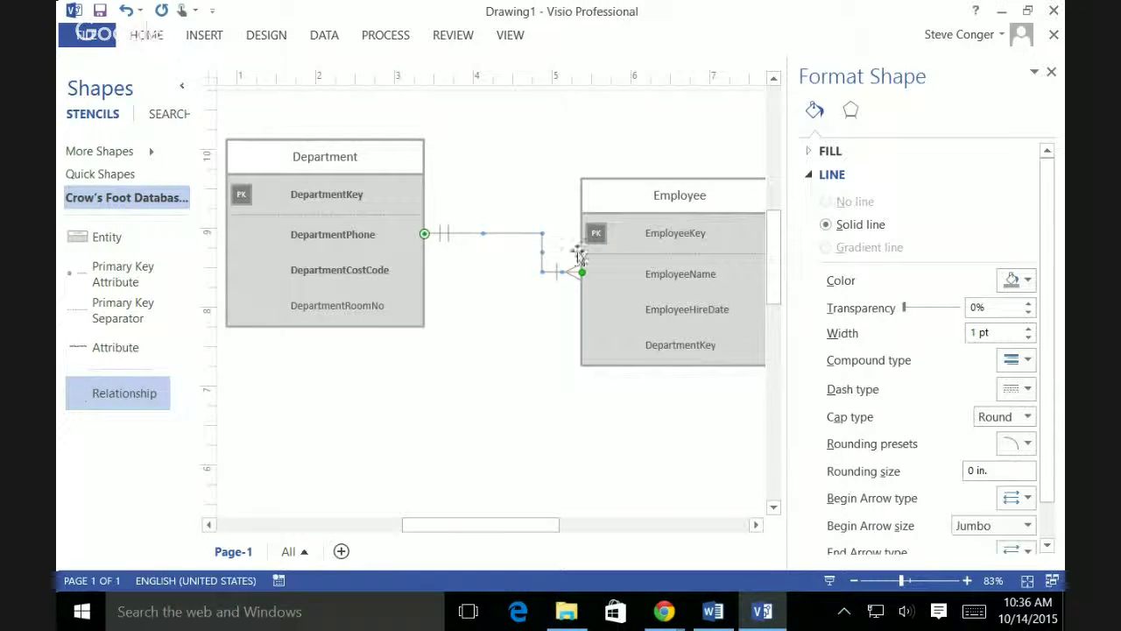
Step: Examine the end symbol options of the relationship between Department and Employee, then deselect the connector
right_click(500, 239)
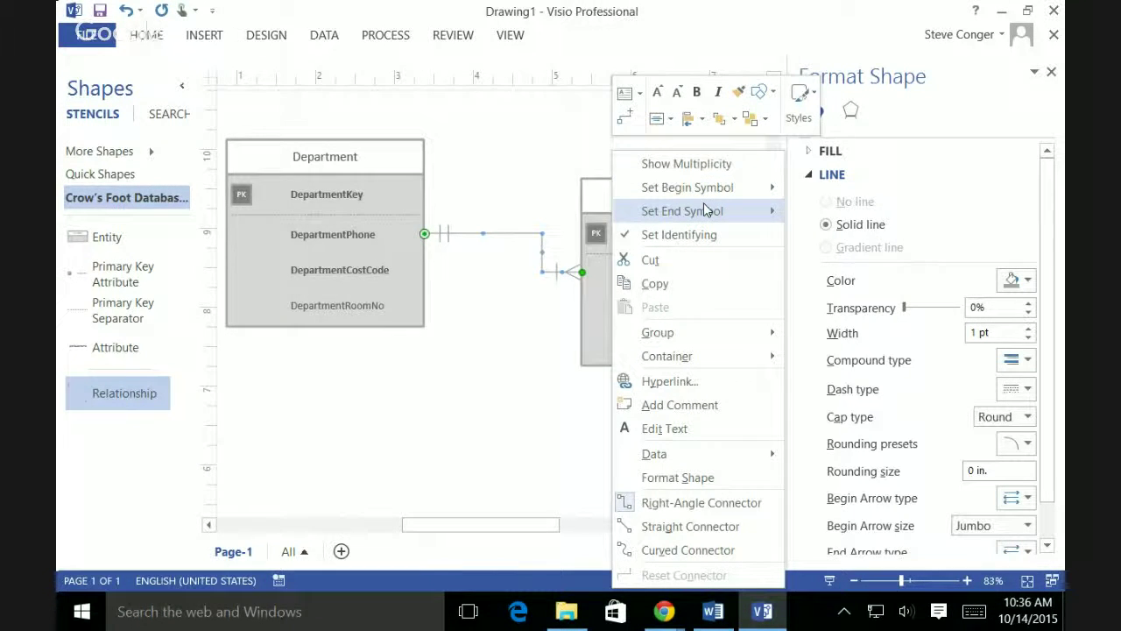
mouse_move(704, 209)
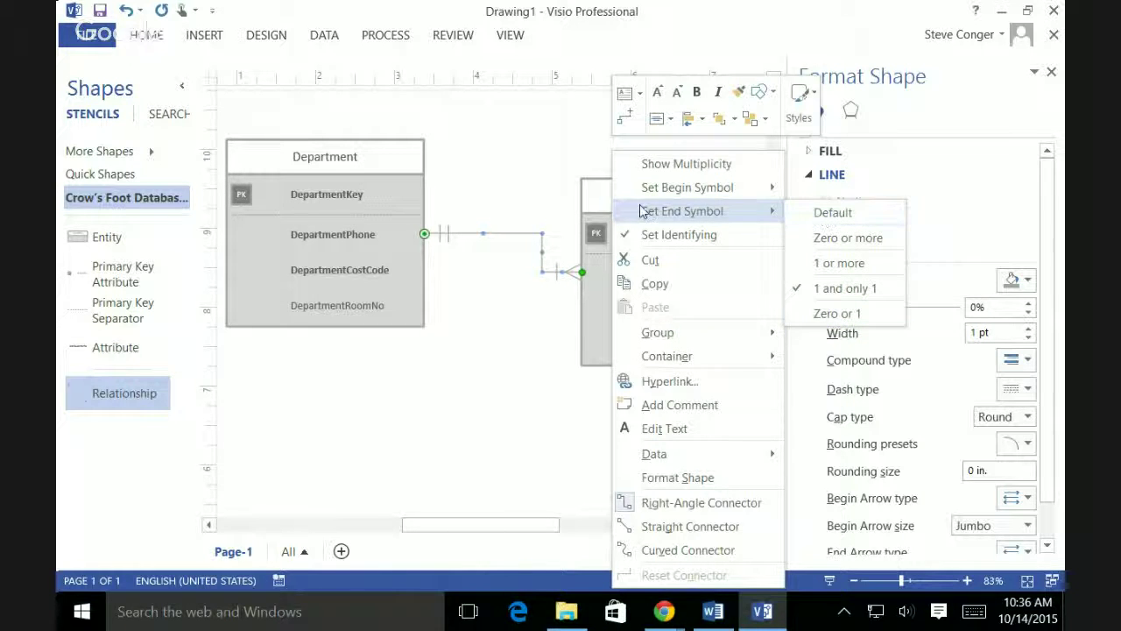
click(496, 178)
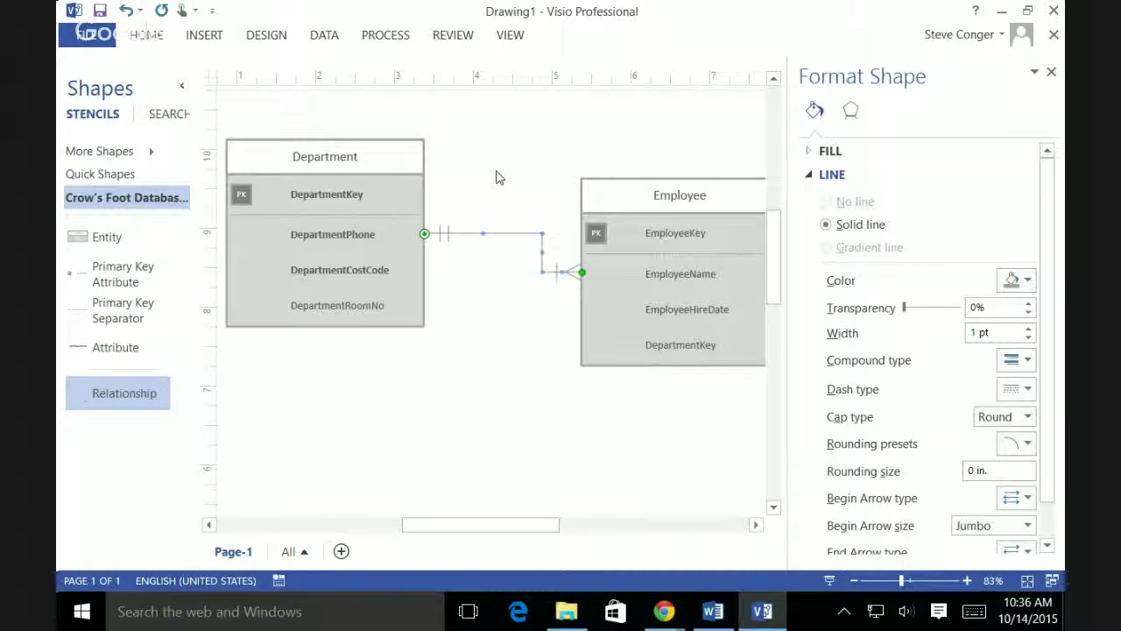
click(496, 178)
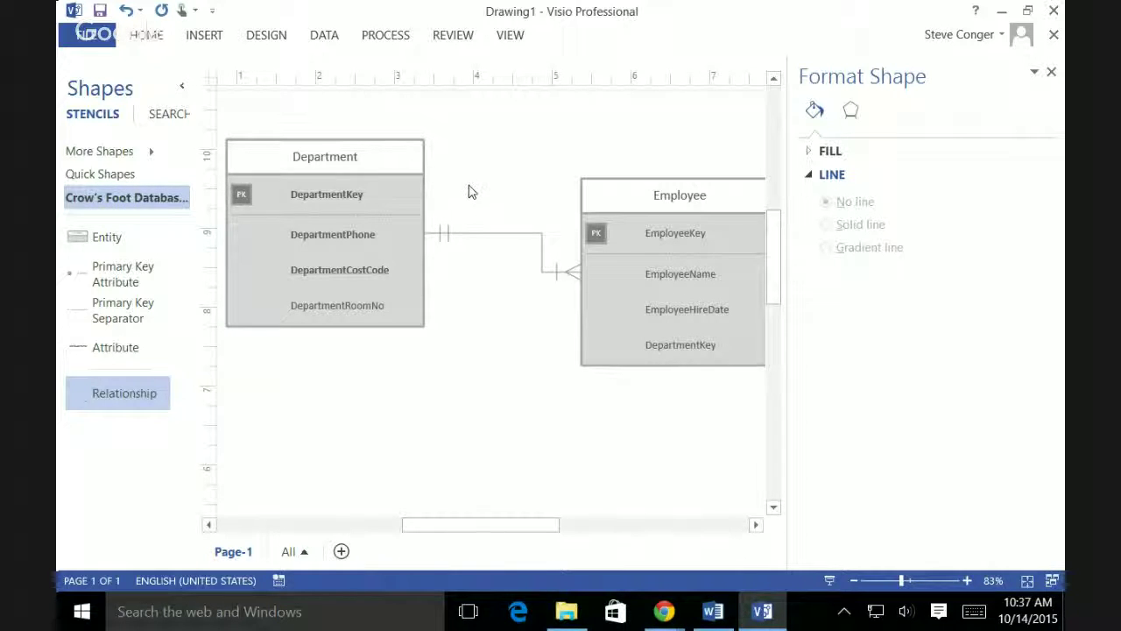
Step: Close the shape formatting options and set the Employee entity's DepartmentKey attribute as a foreign key
click(684, 350)
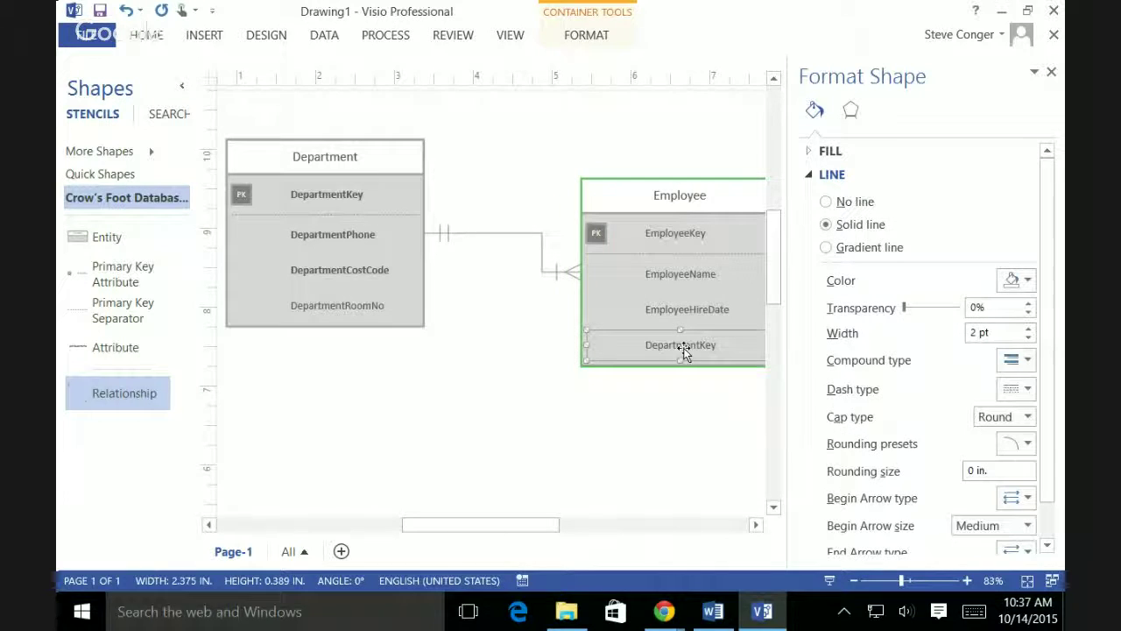
click(1050, 73)
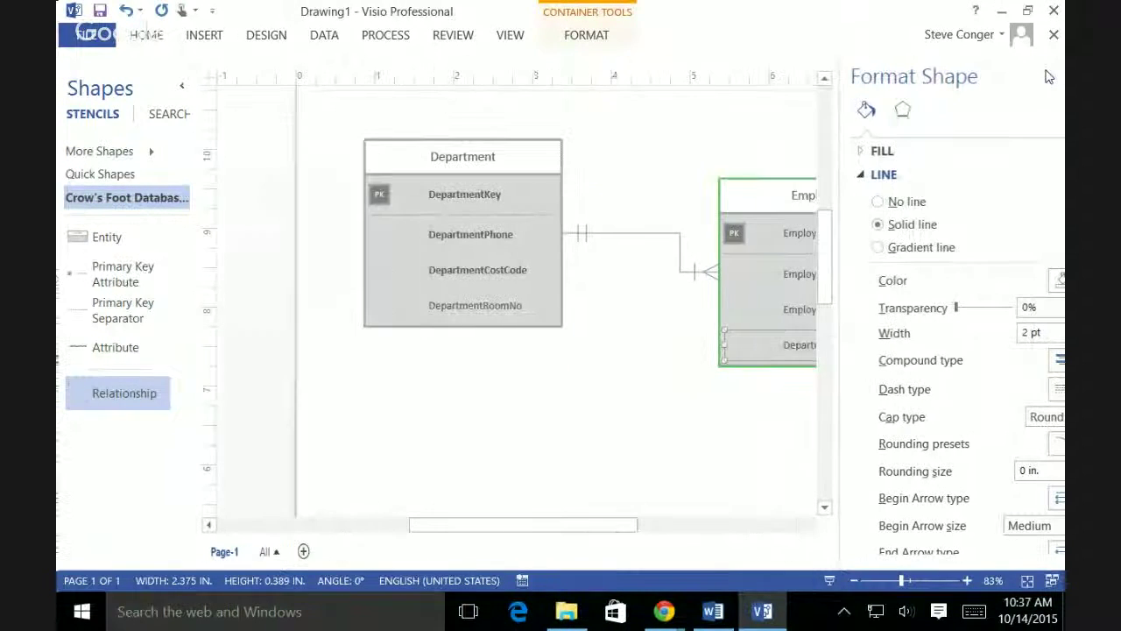
right_click(806, 350)
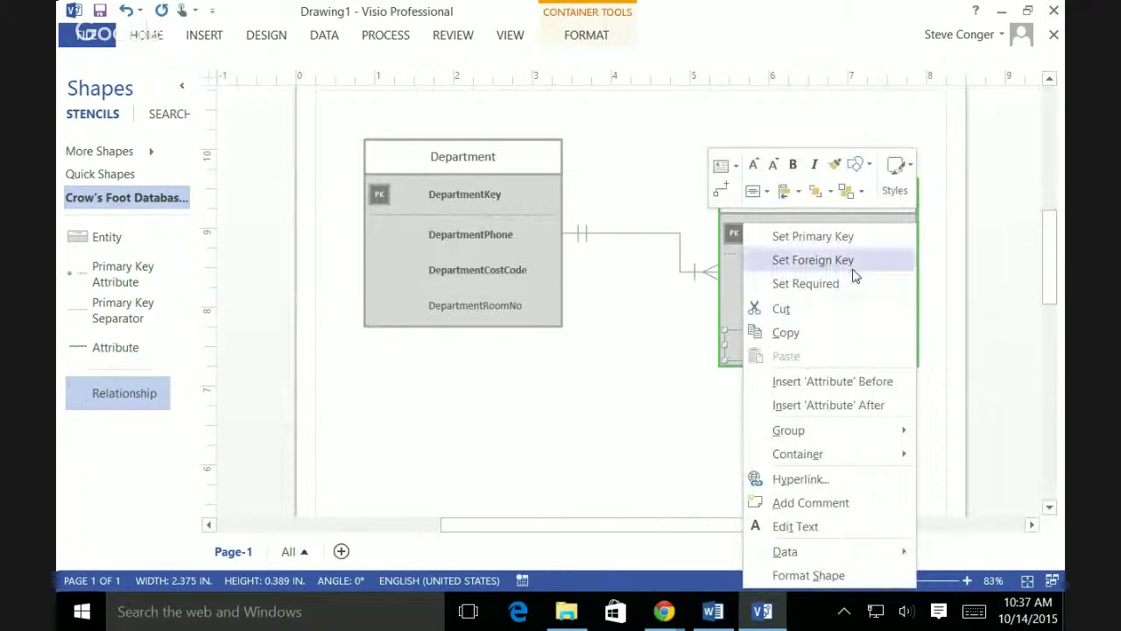
click(813, 259)
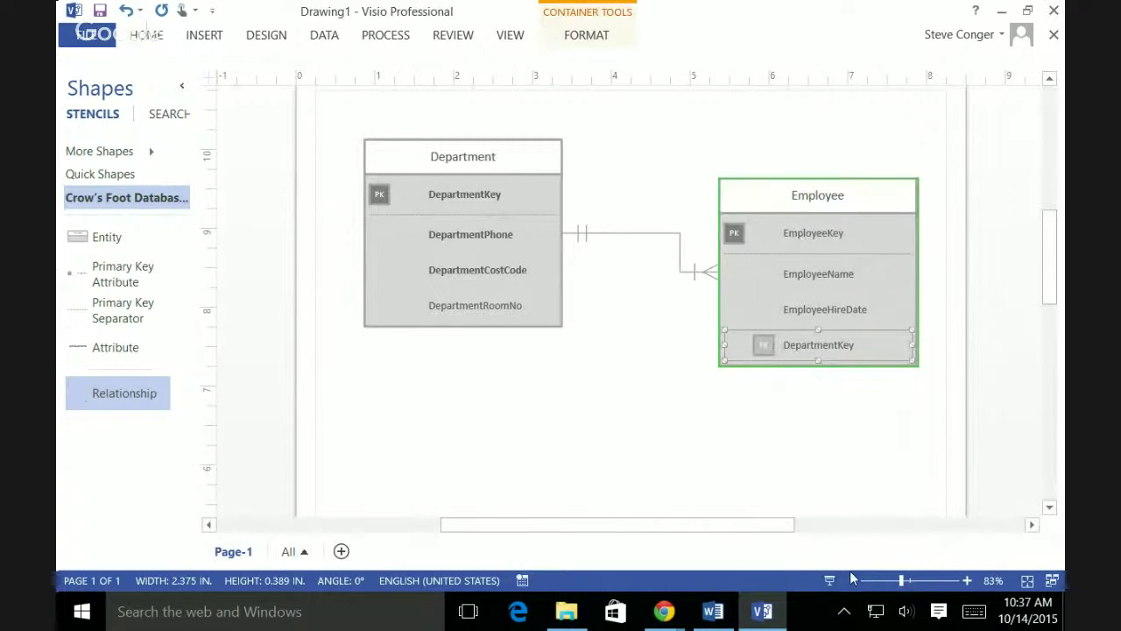
click(627, 399)
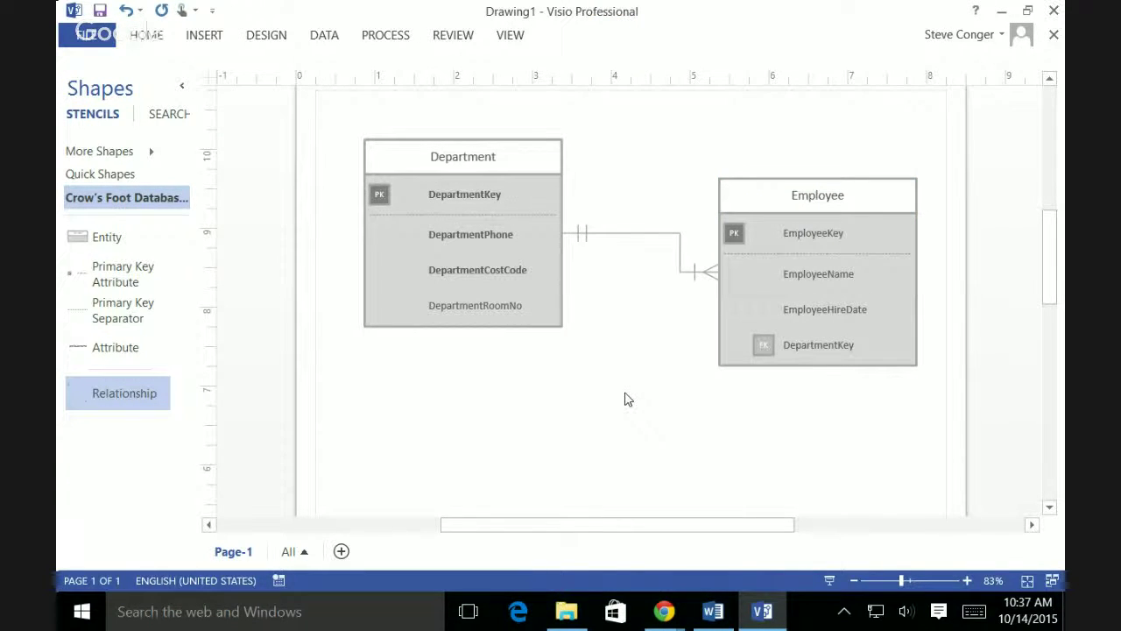
right_click(745, 346)
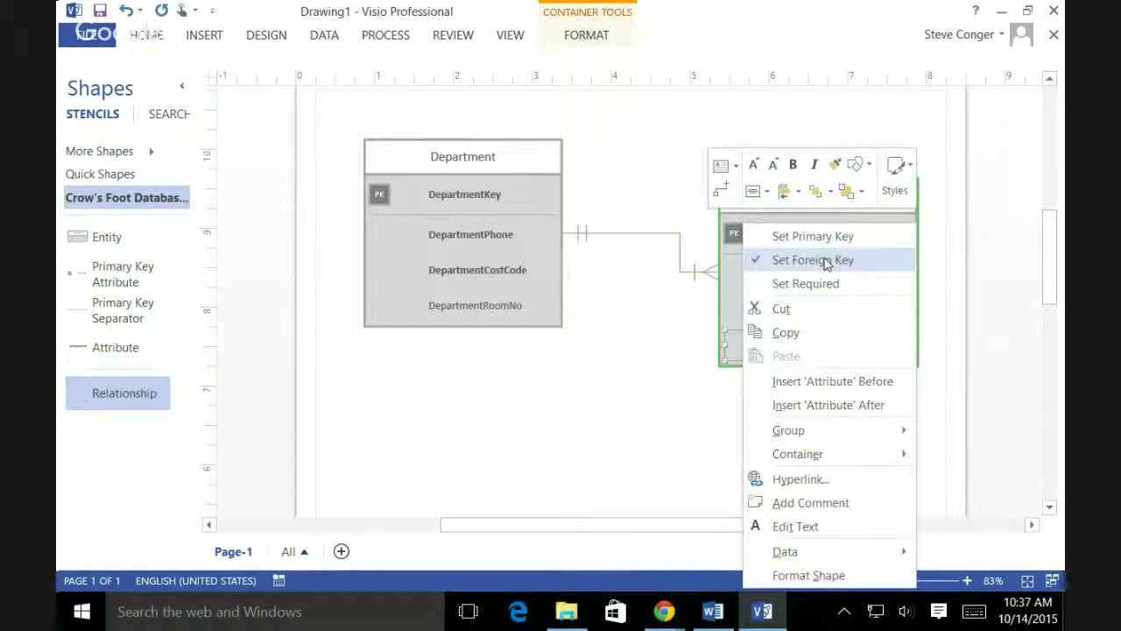
click(607, 357)
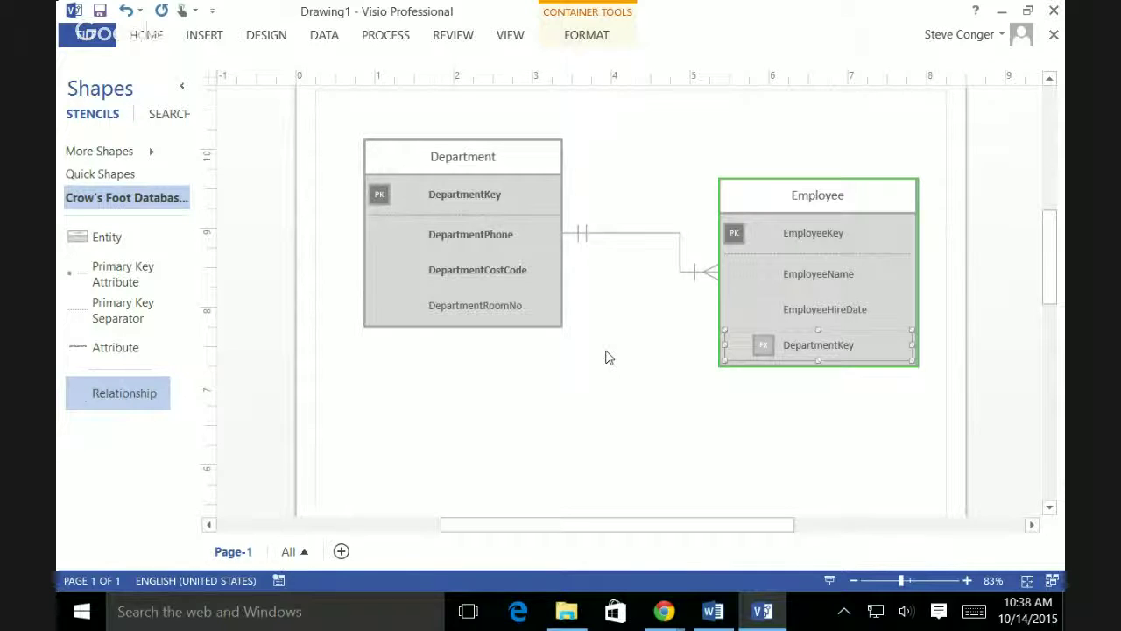
Step: Set the EmployeeKey, EmployeeName and EmployeeHireDate attributes of the Employee entity as required
right_click(811, 232)
click(793, 283)
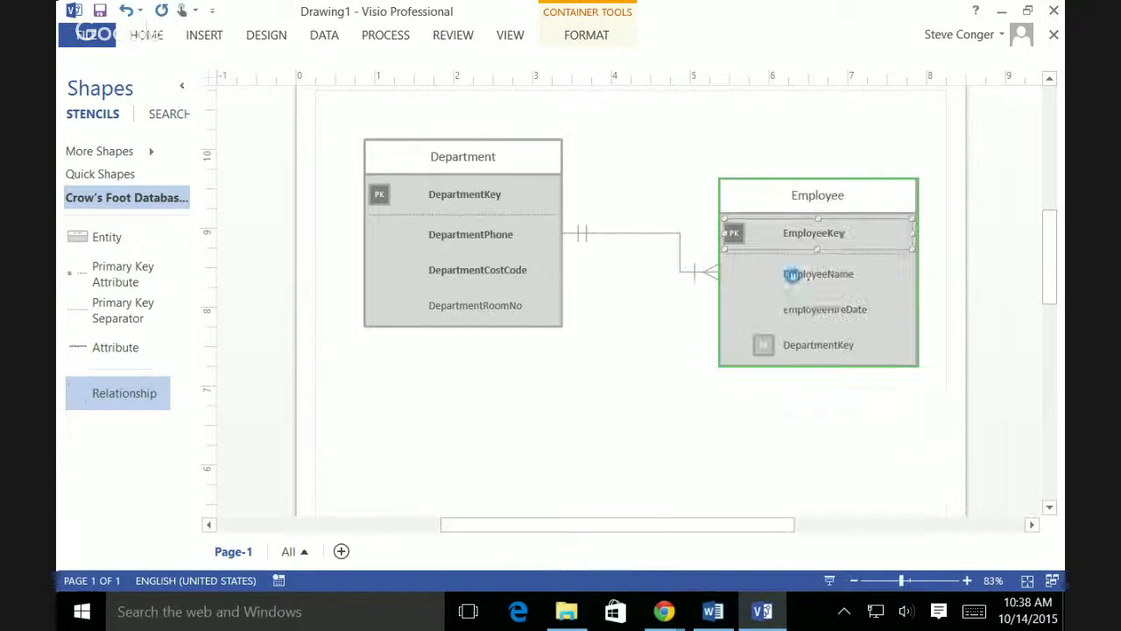
right_click(813, 275)
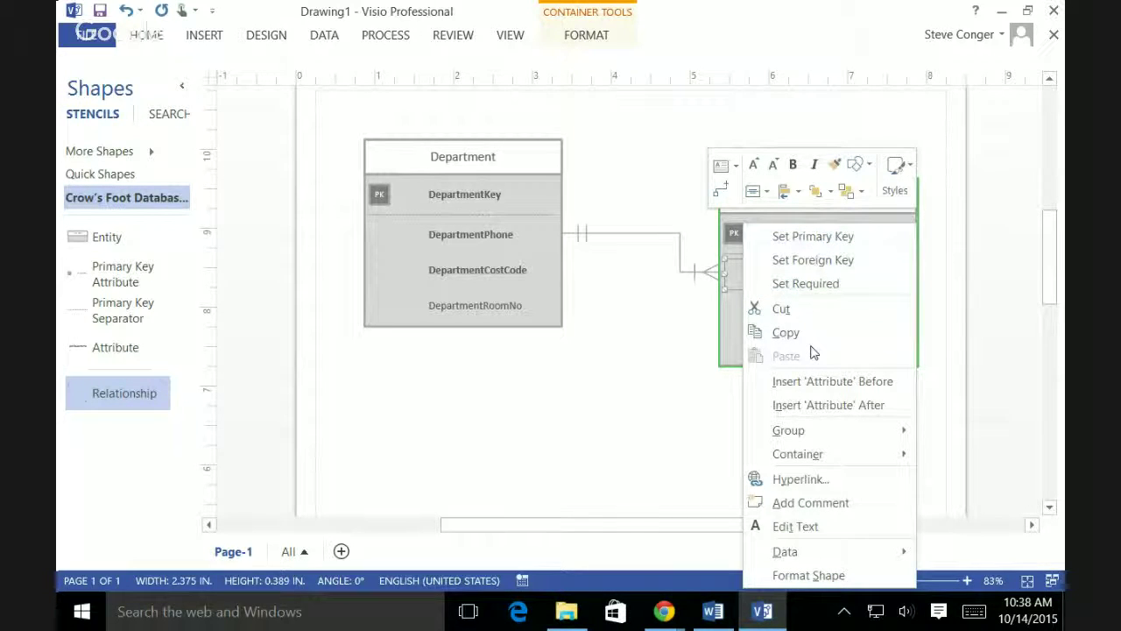
click(839, 283)
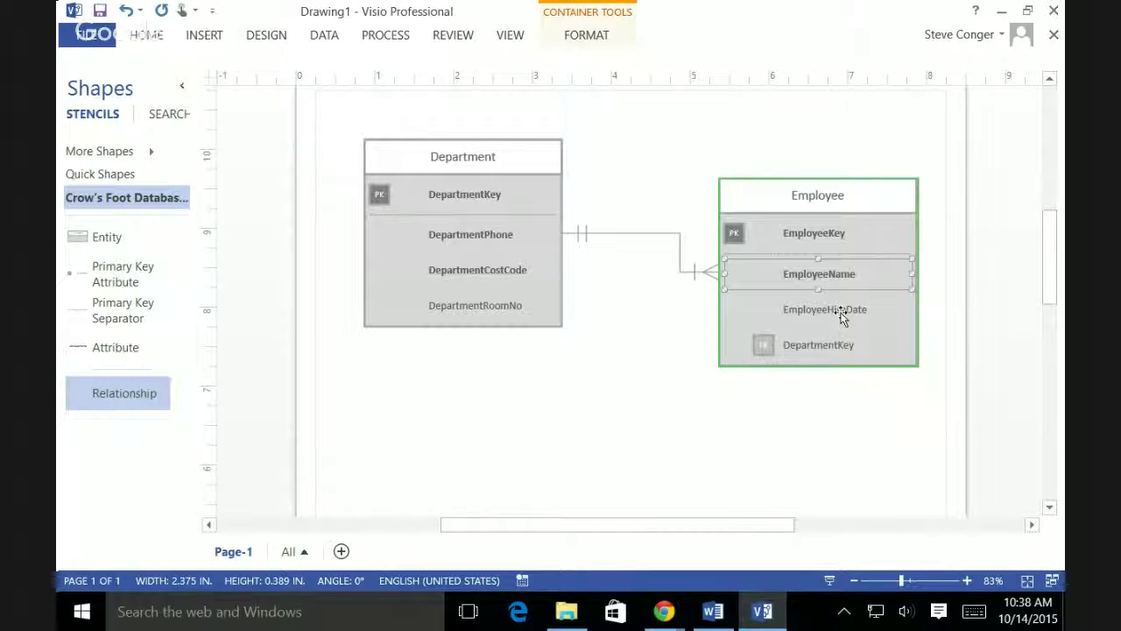
click(839, 312)
right_click(839, 315)
click(839, 282)
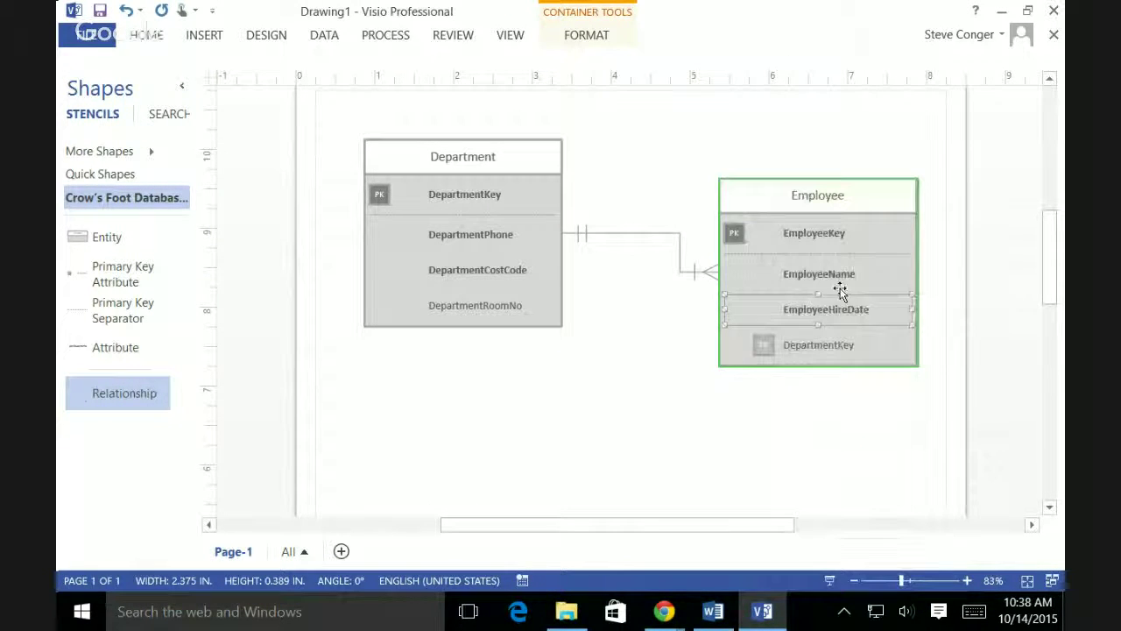
Step: Set the Employee entity's DepartmentKey attribute as required
click(689, 424)
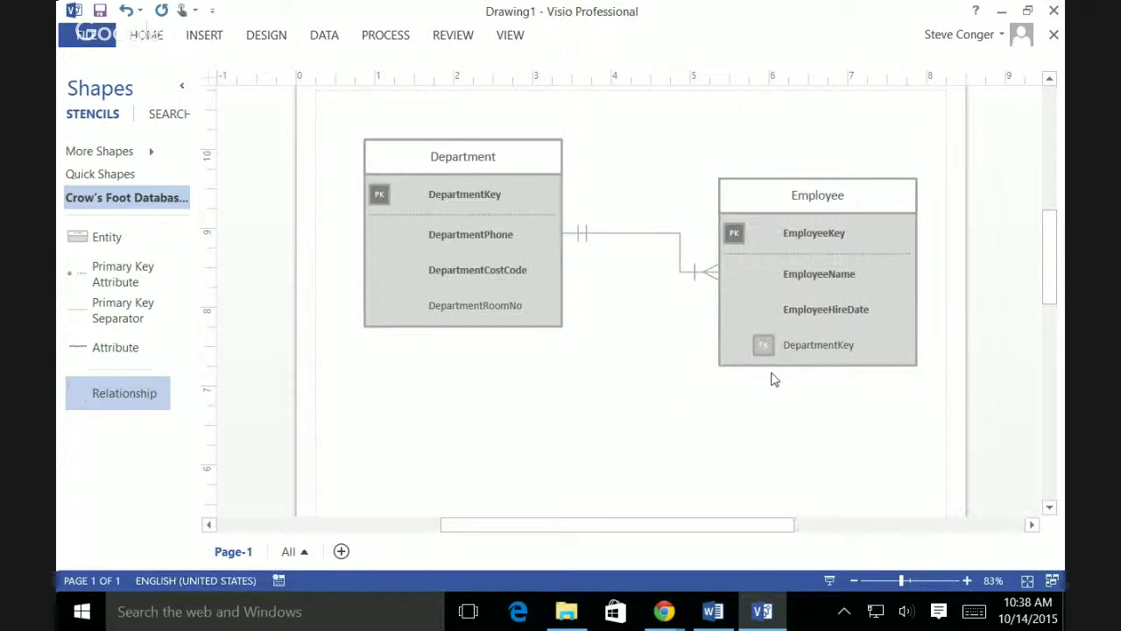
right_click(744, 347)
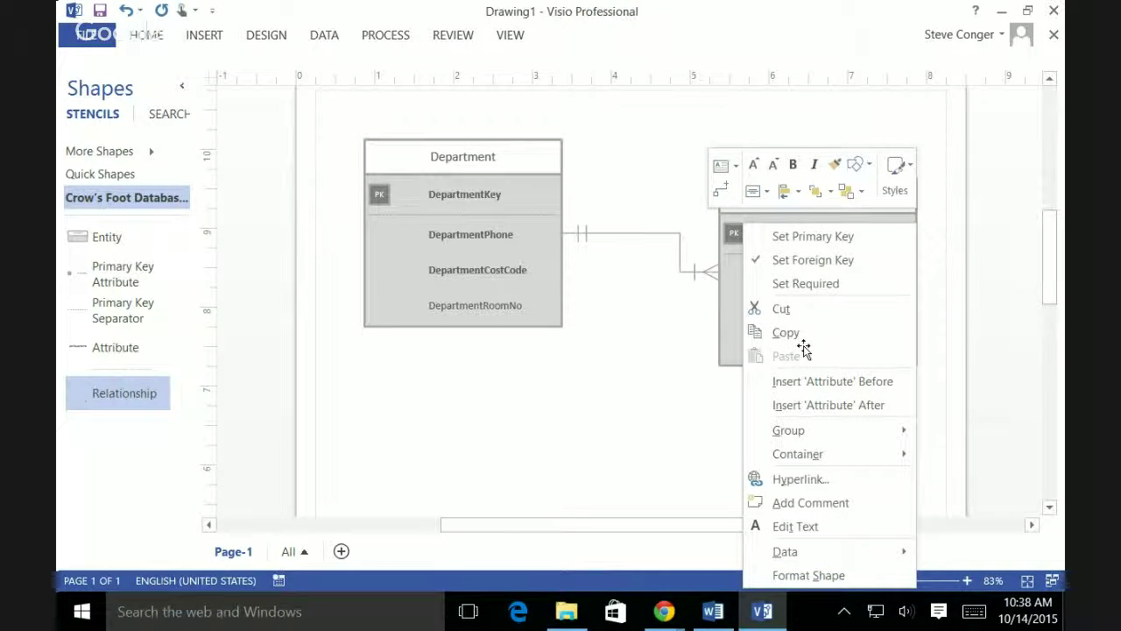
click(807, 290)
click(765, 409)
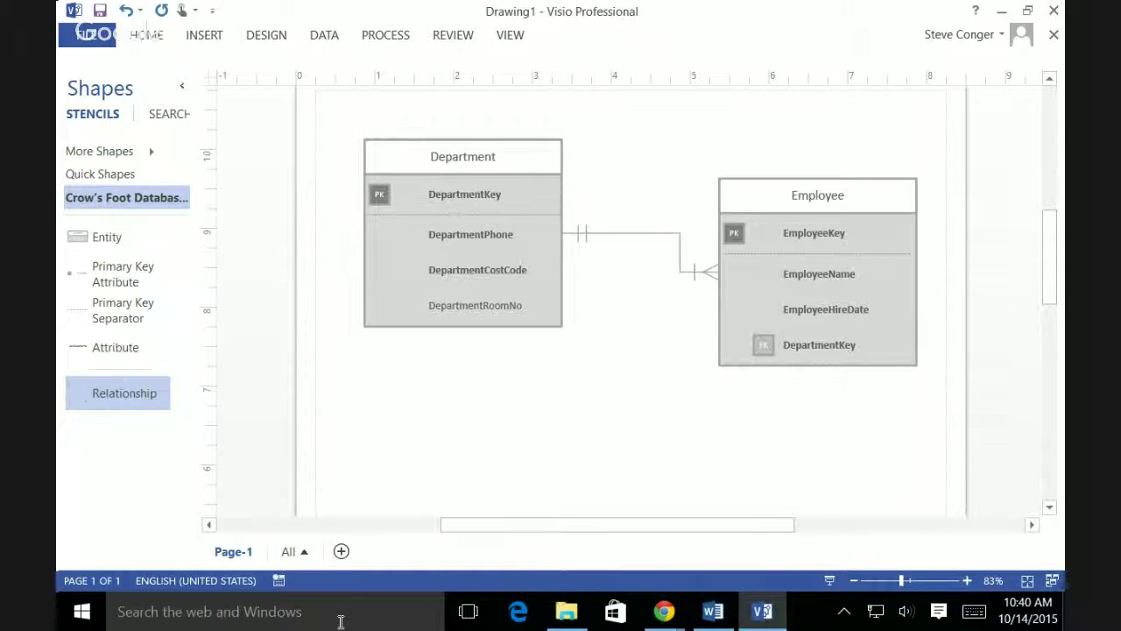
Step: Add a new entity below and between the Department and Employee entities and name it Dependents
drag(75, 246, 590, 411)
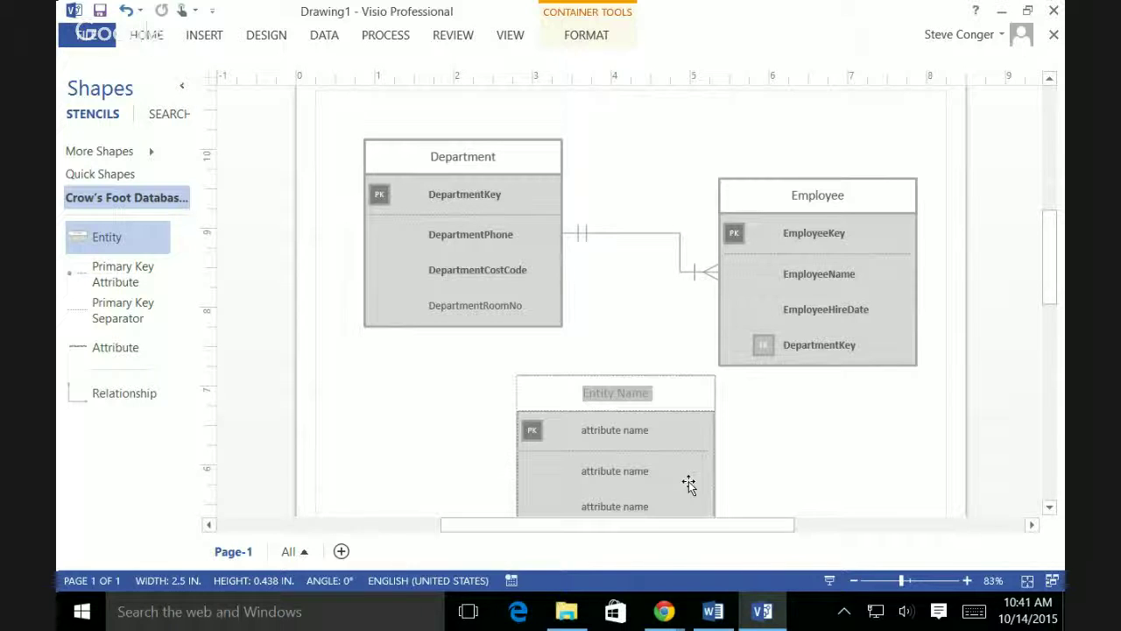
text(Dependents)
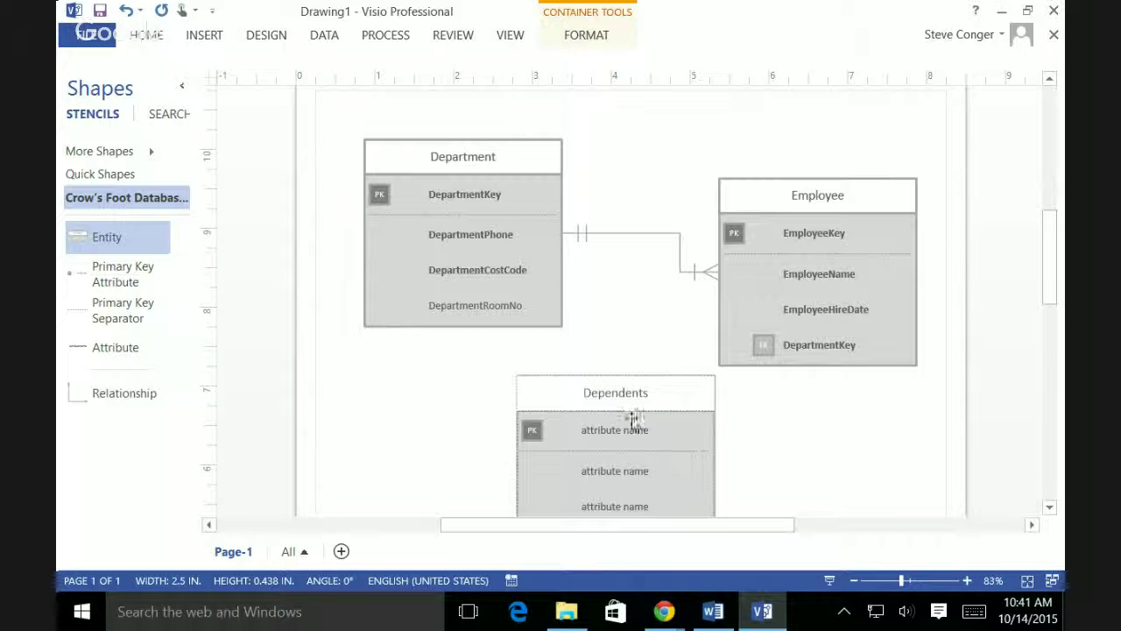
click(636, 330)
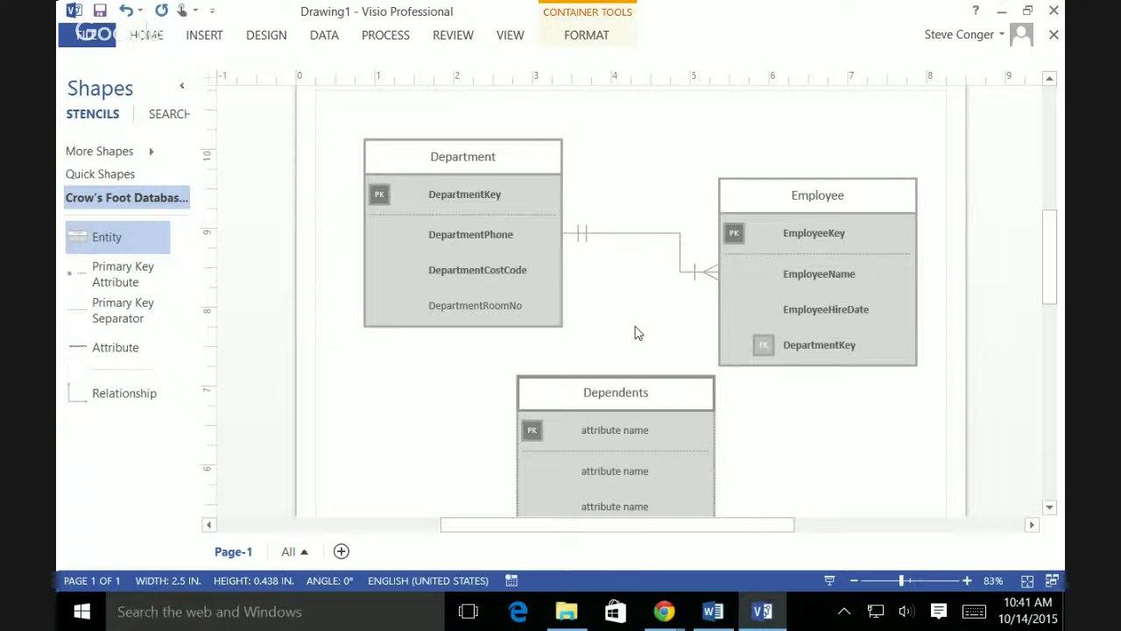
drag(651, 399, 645, 400)
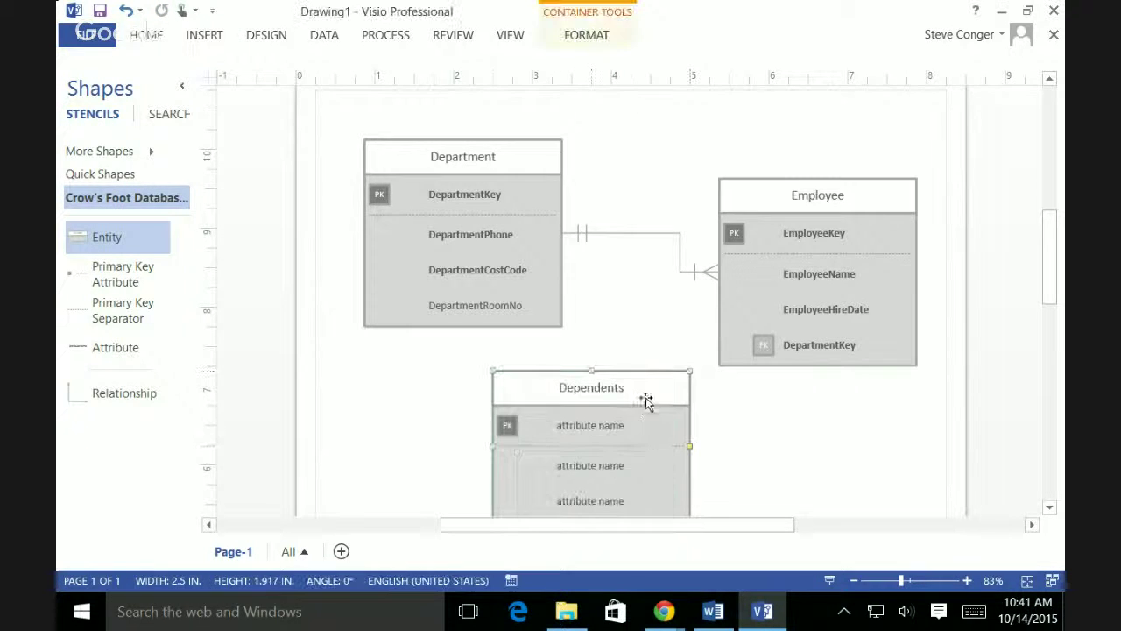
Step: Name the Dependents entity's primary key attribute DependentKey and its second attribute DependentName
double_click(611, 430)
text(D)
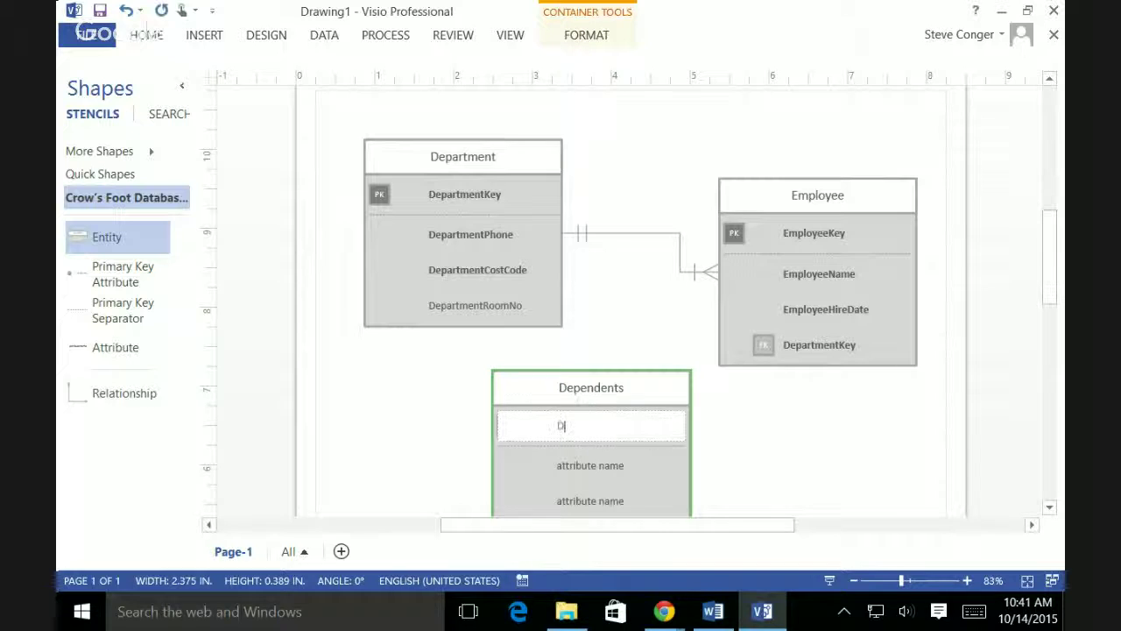
text(ependentKey)
click(613, 466)
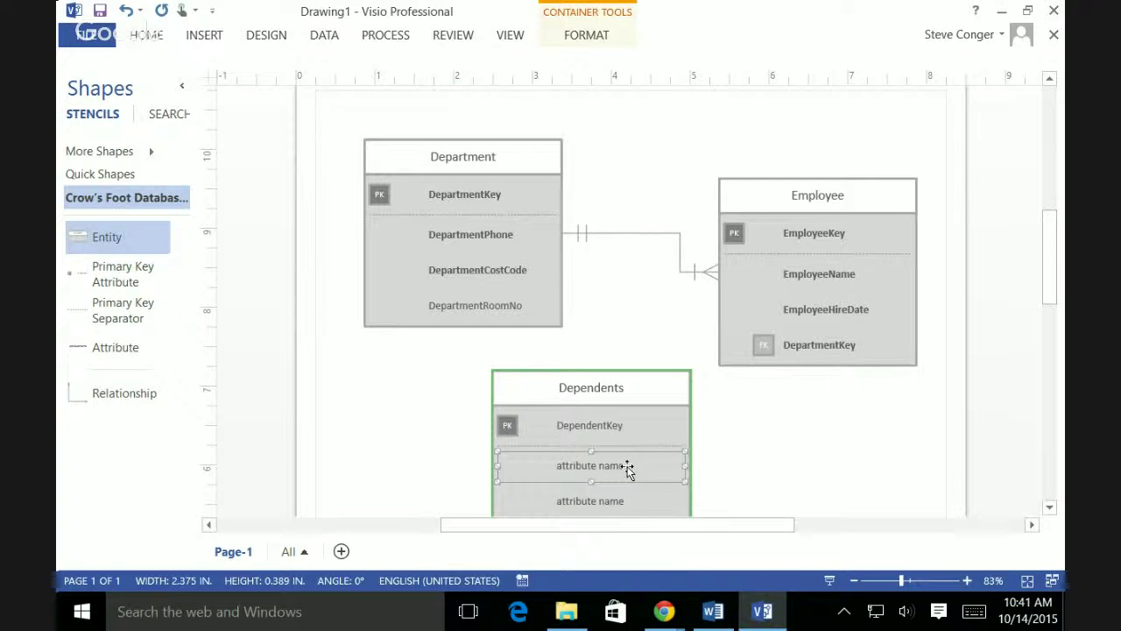
text(Dependen)
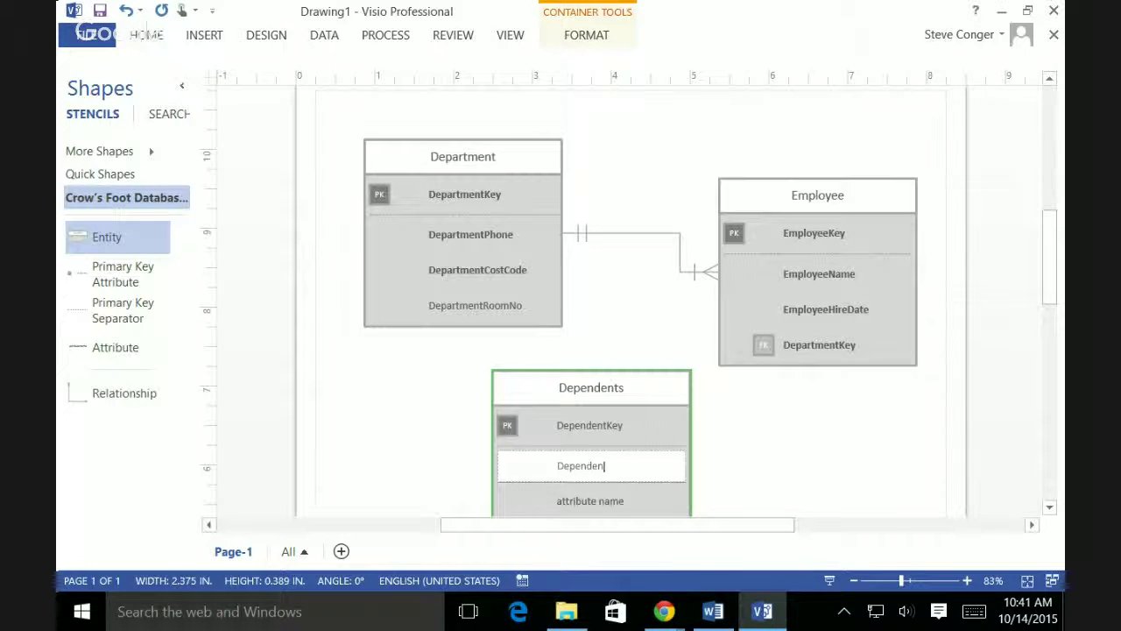
text(tName)
Step: Move the Dependents entity up slightly and name its last attribute EmployeeKey
click(615, 388)
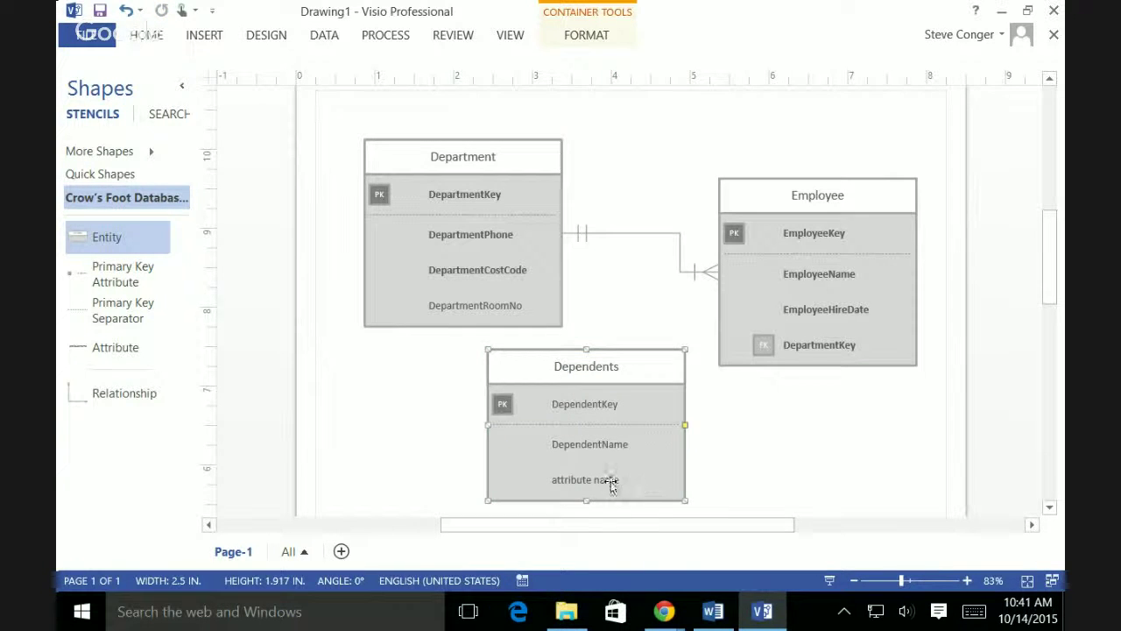
click(615, 482)
click(613, 481)
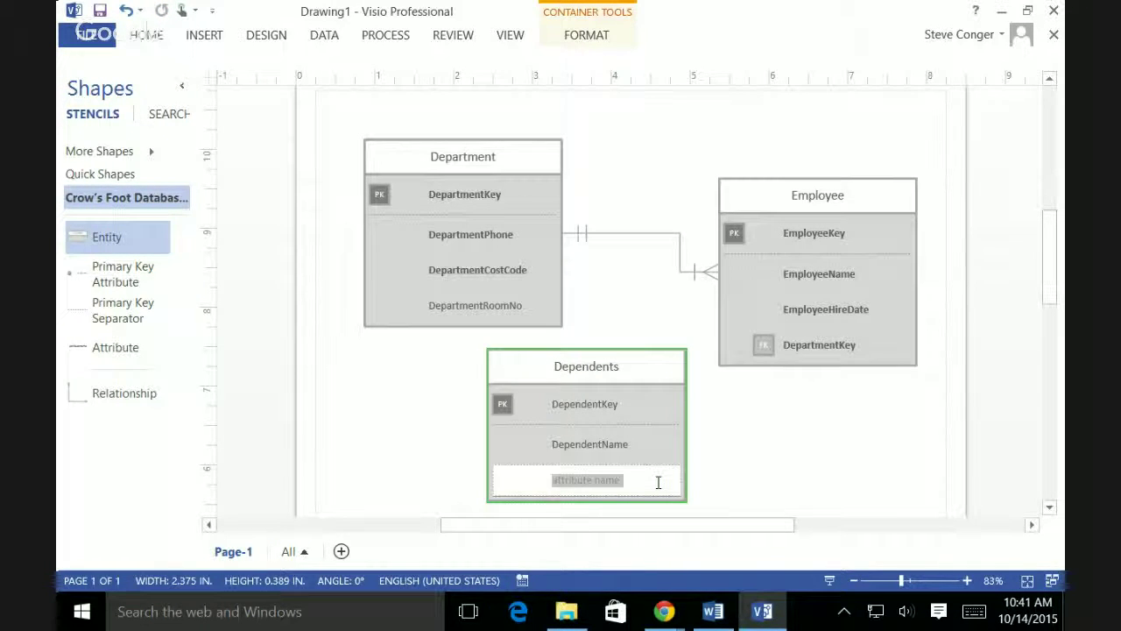
text(Employe)
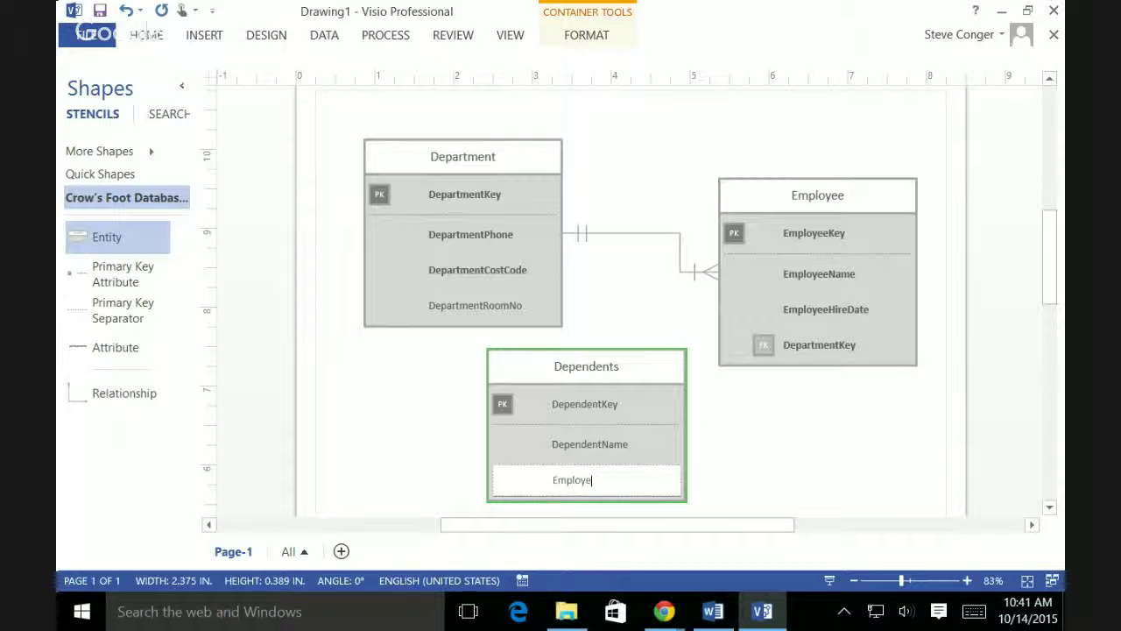
text(eKey)
click(740, 454)
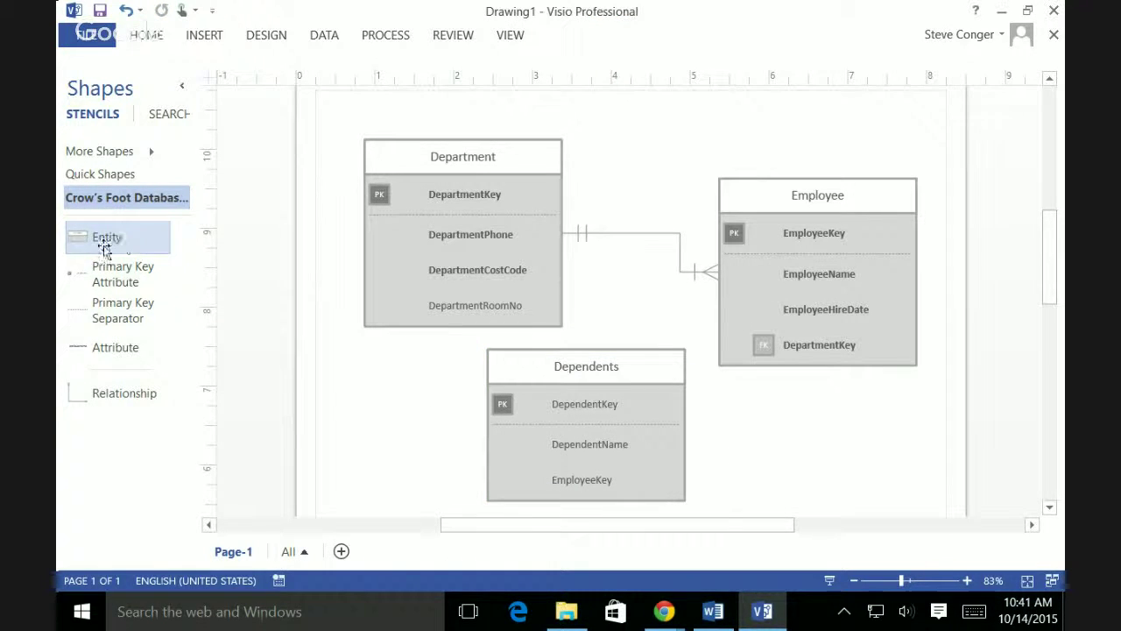
Step: Add a relationship connector below the Employee entity and set its begin and end arrow sizes to Jumbo
drag(108, 398, 856, 458)
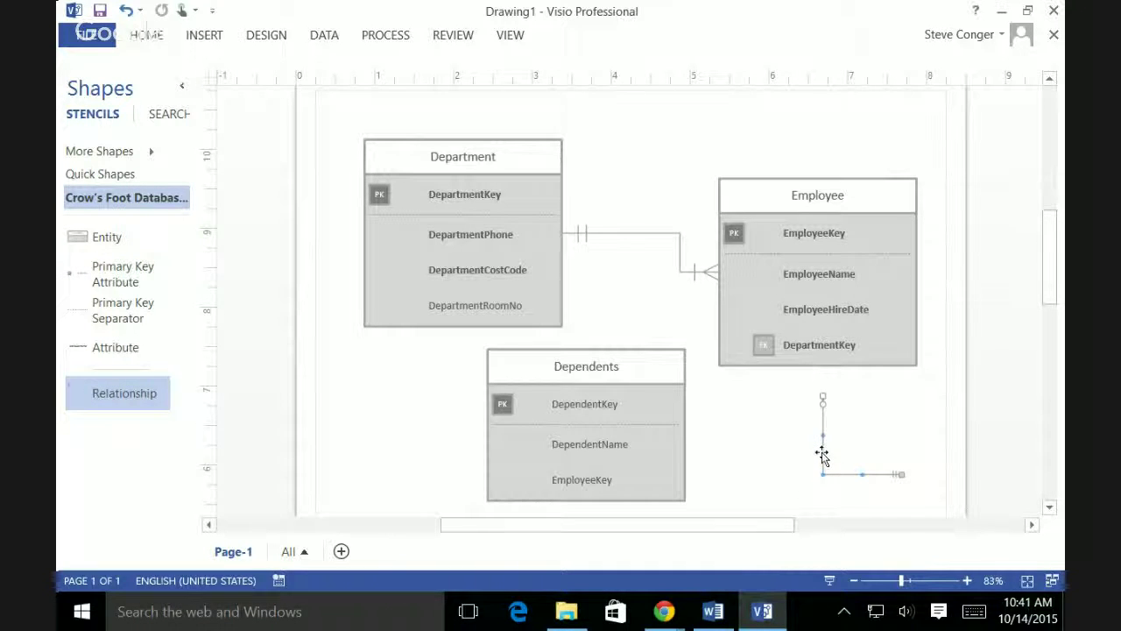
right_click(821, 454)
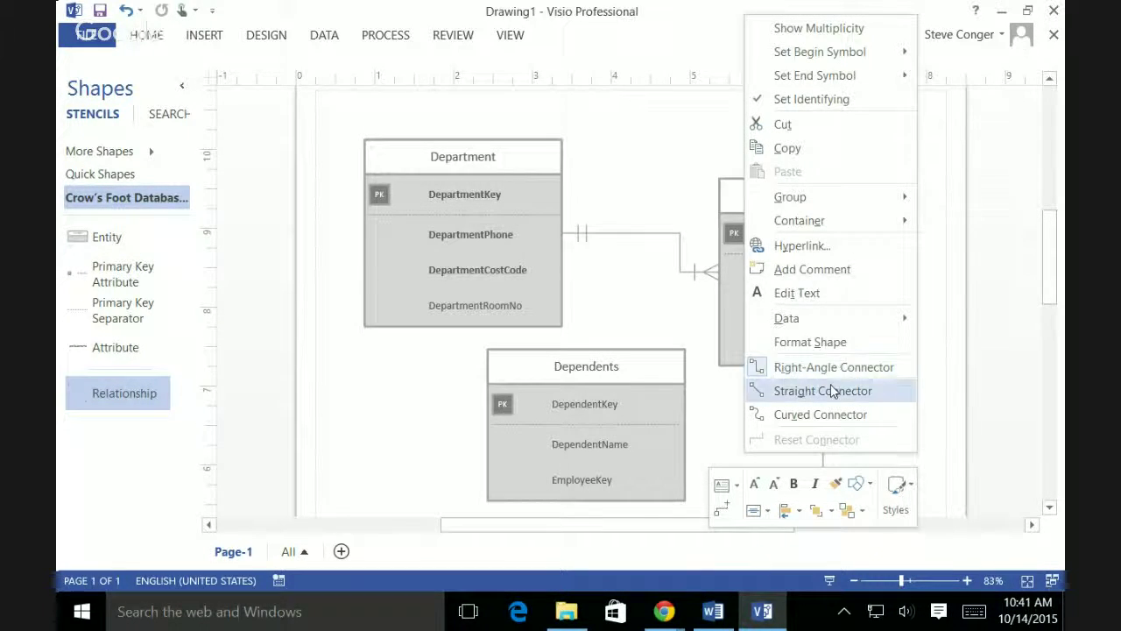
click(810, 341)
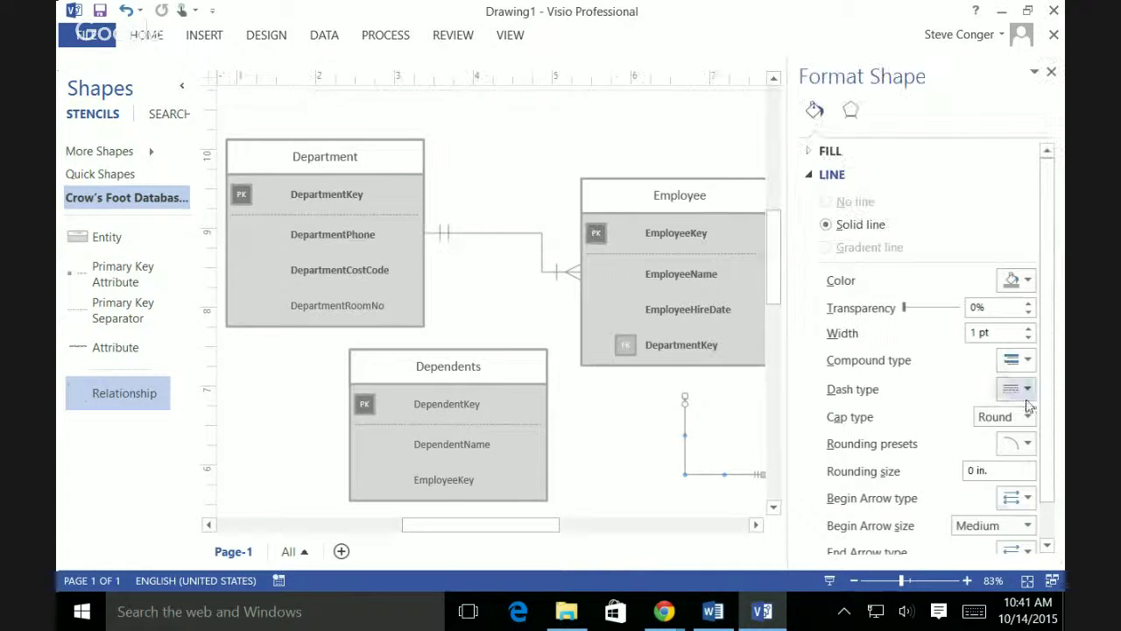
scroll(1056, 546, down, 1)
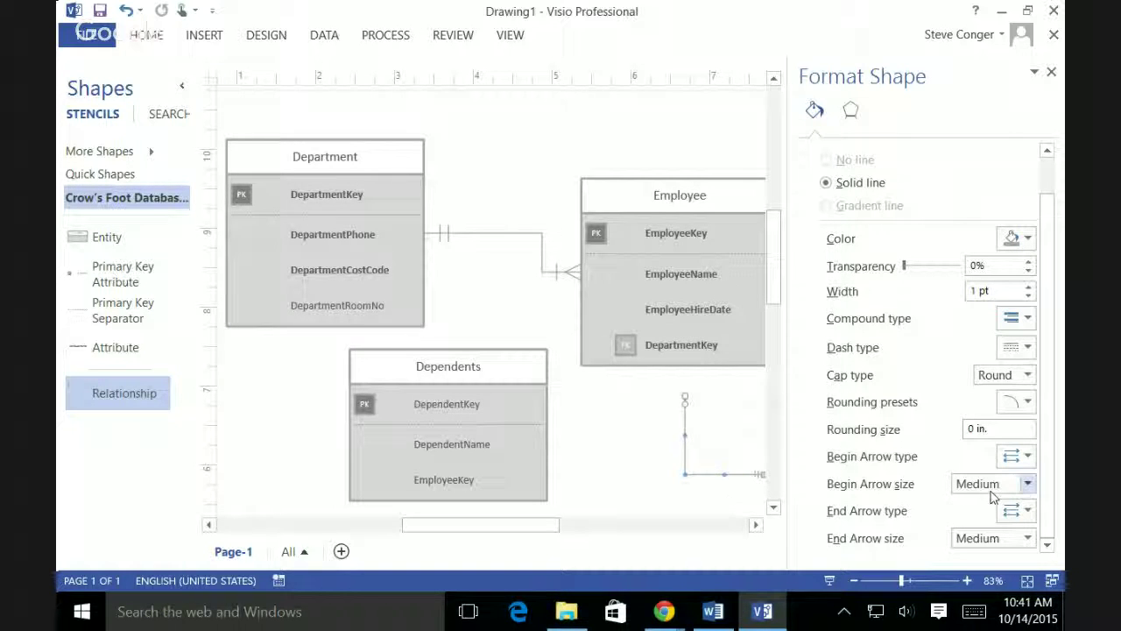
click(1028, 485)
click(972, 444)
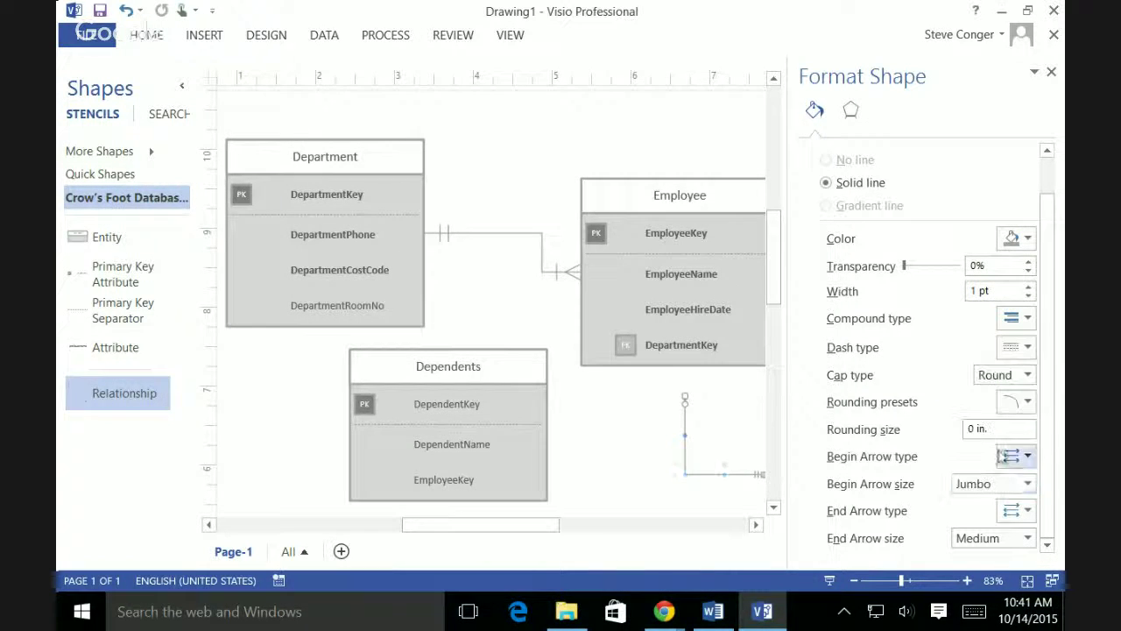
click(1028, 539)
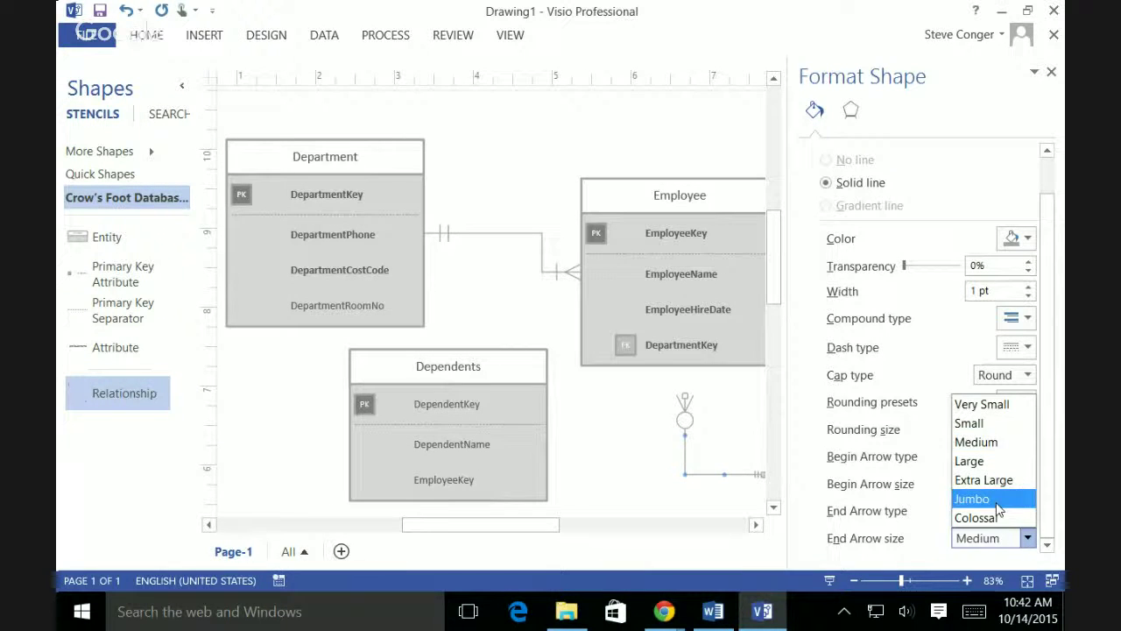
click(974, 498)
click(708, 497)
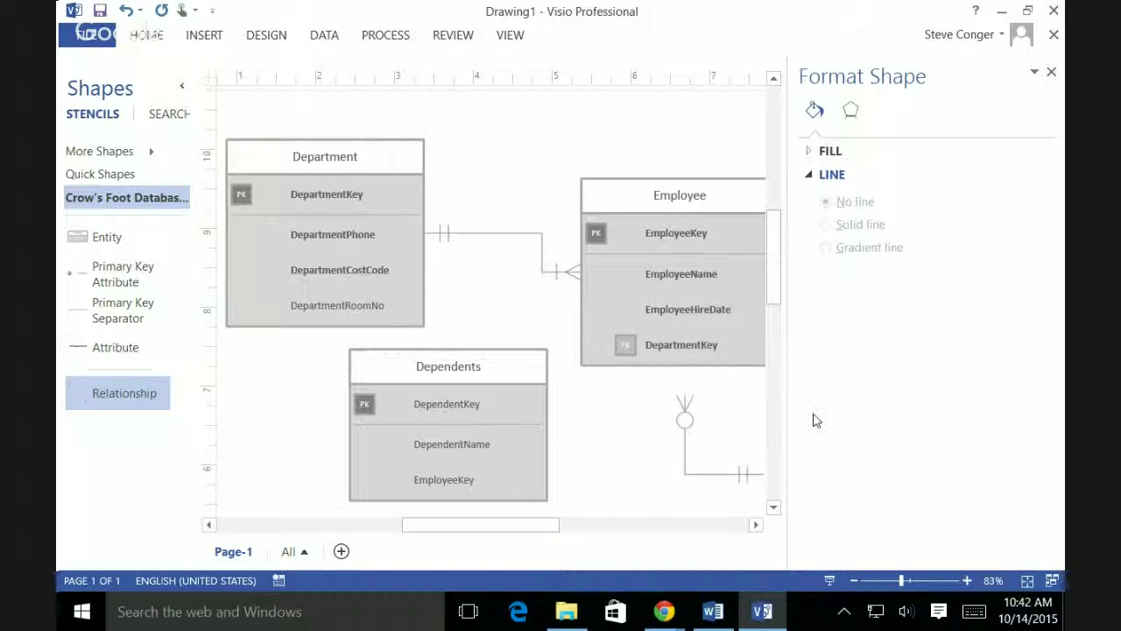
click(1051, 74)
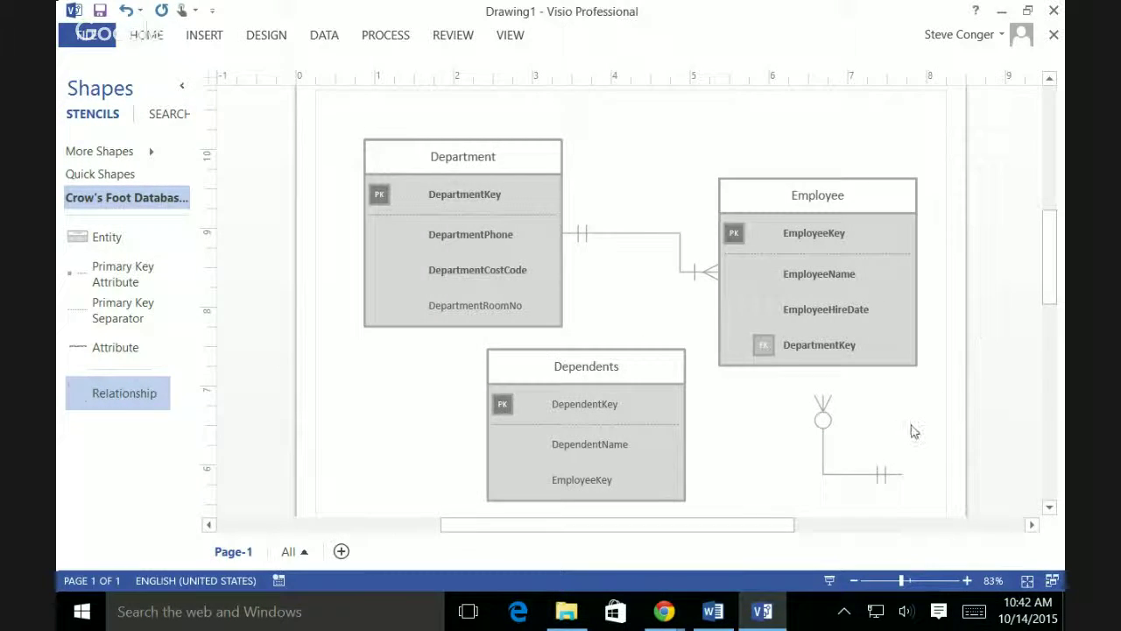
Step: Examine the line and arrow size settings of the unattached relationship connector, then close the shape formatting options
right_click(824, 463)
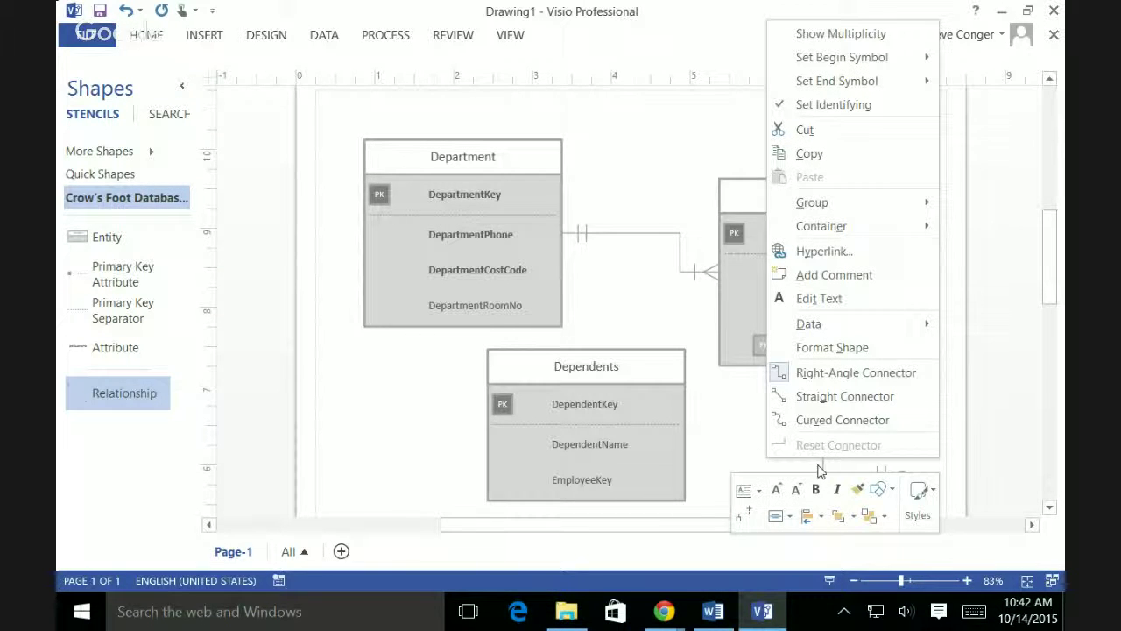
click(741, 448)
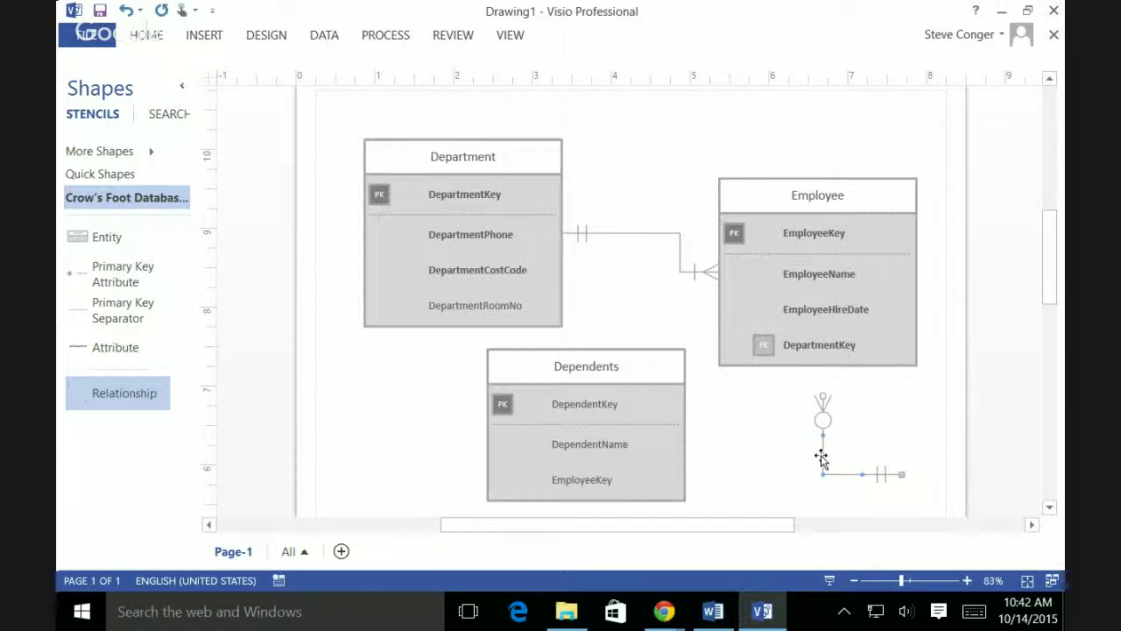
right_click(822, 455)
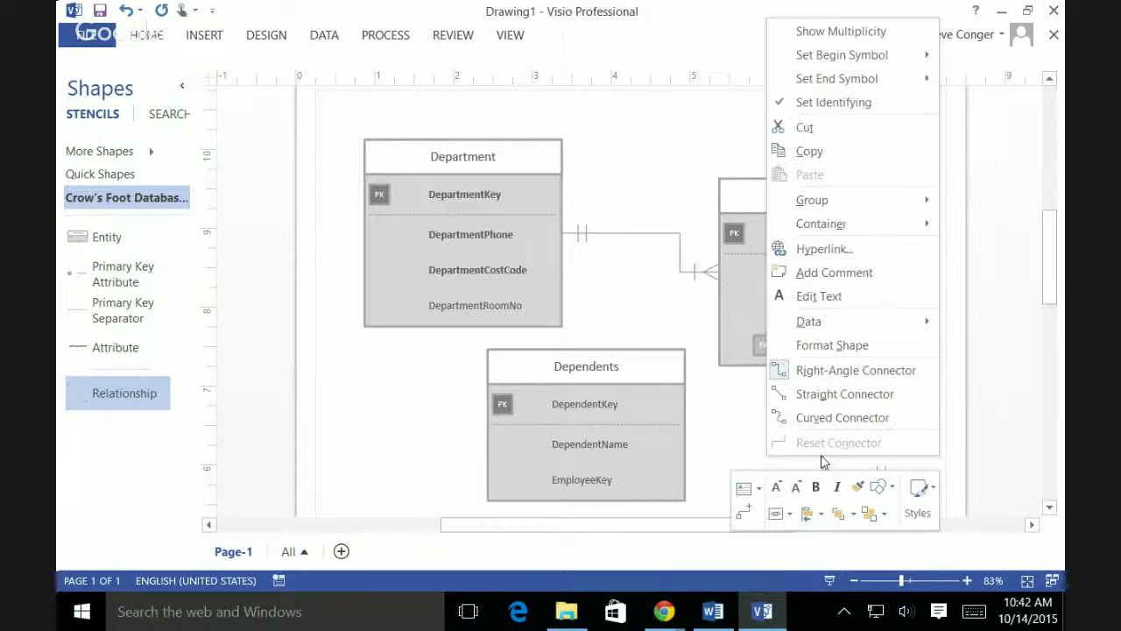
click(837, 350)
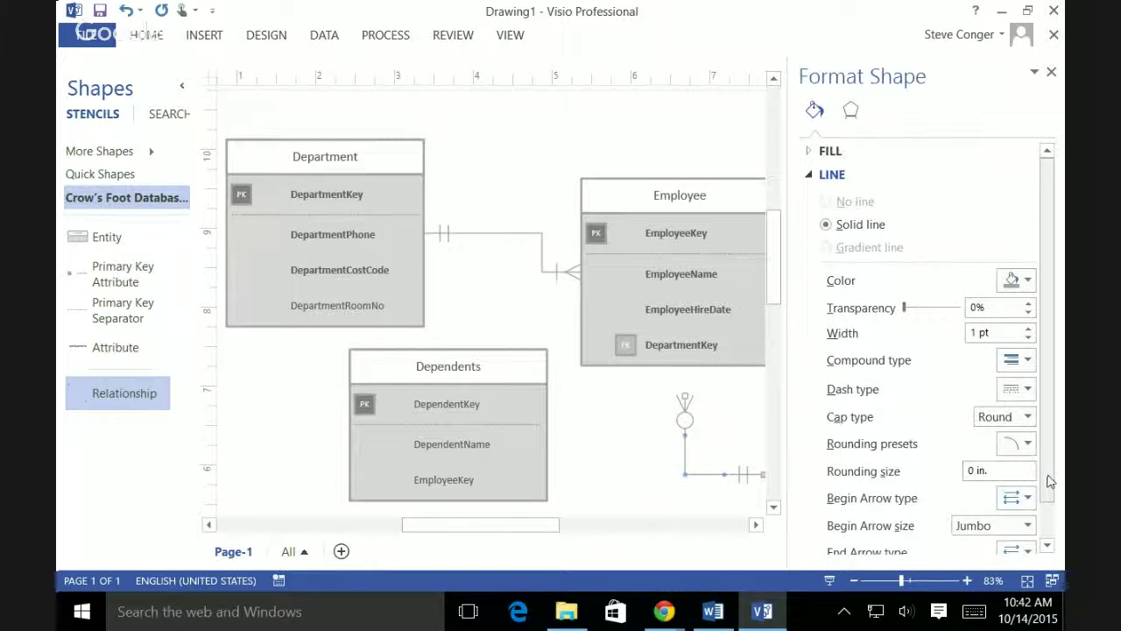
drag(1050, 480, 1047, 536)
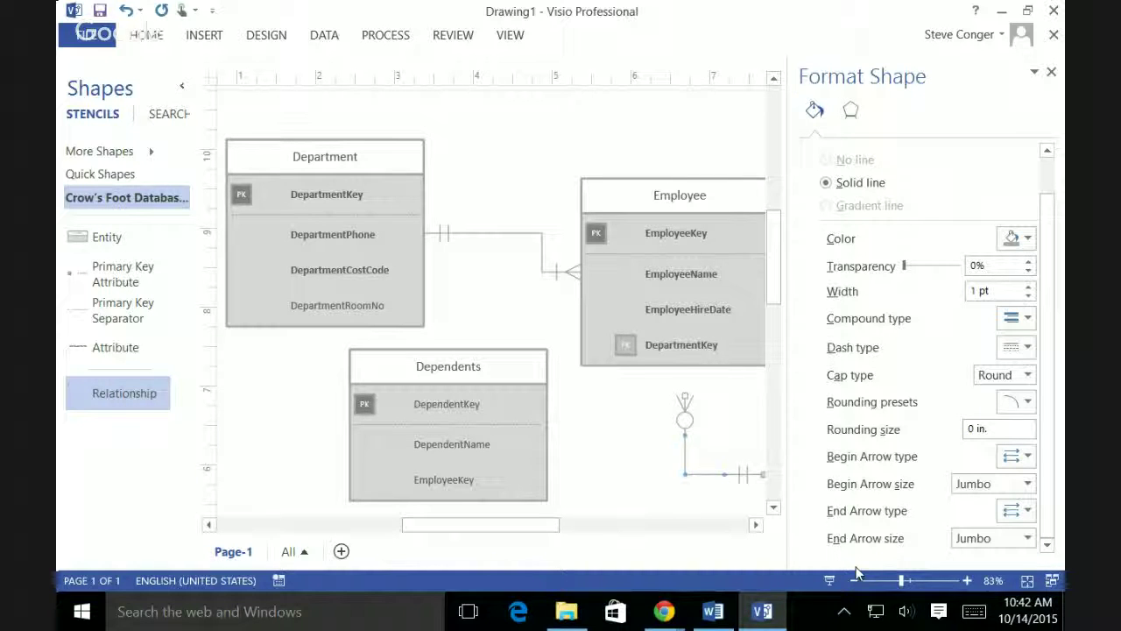
click(731, 437)
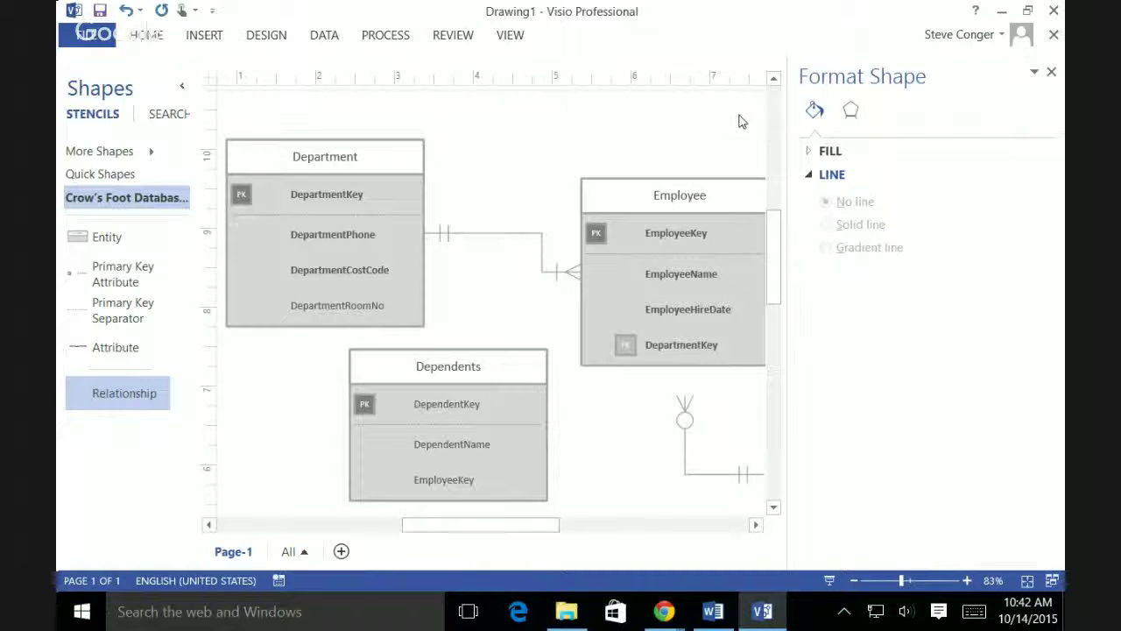
click(1052, 72)
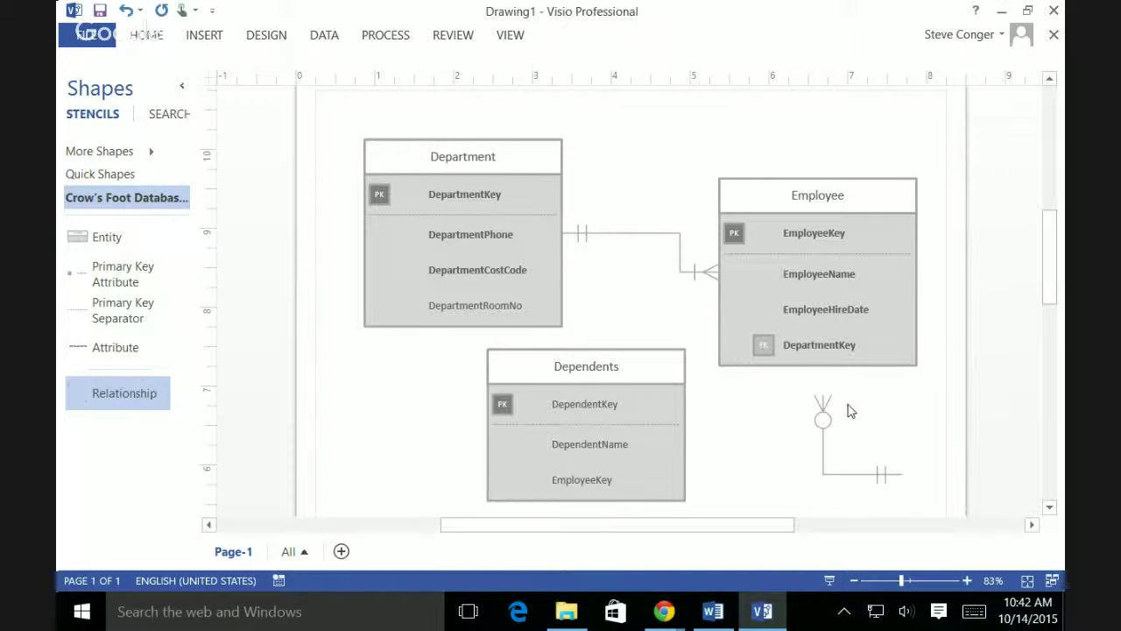
Step: Attach the relationship connector's single-line end to the Employee entity and its crow's foot end to the Dependents entity
click(899, 475)
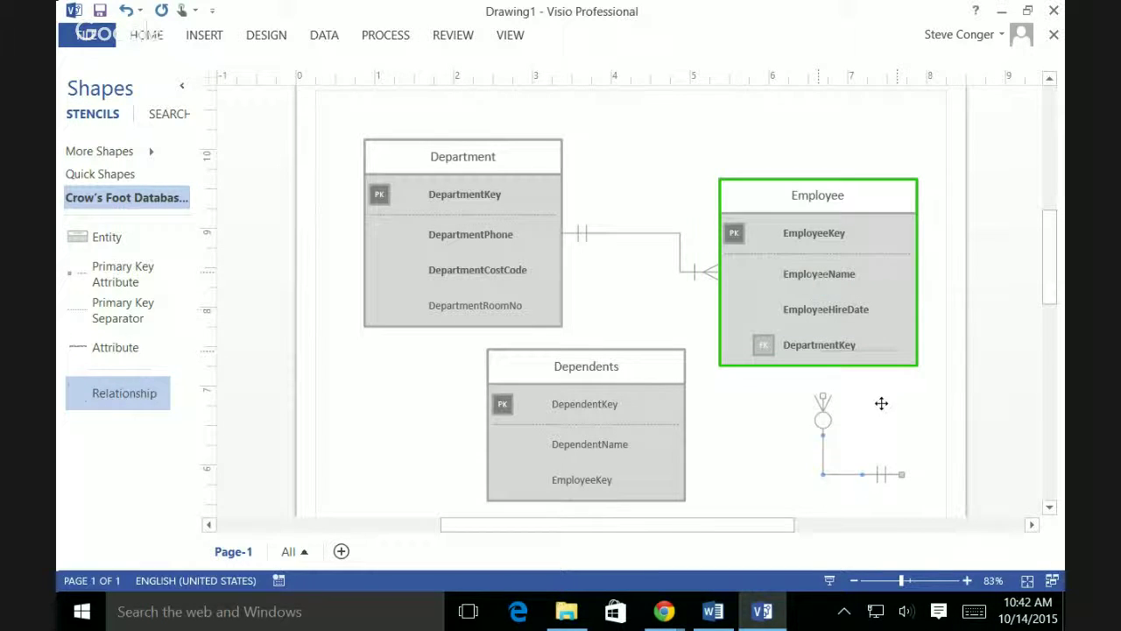
drag(882, 403, 879, 374)
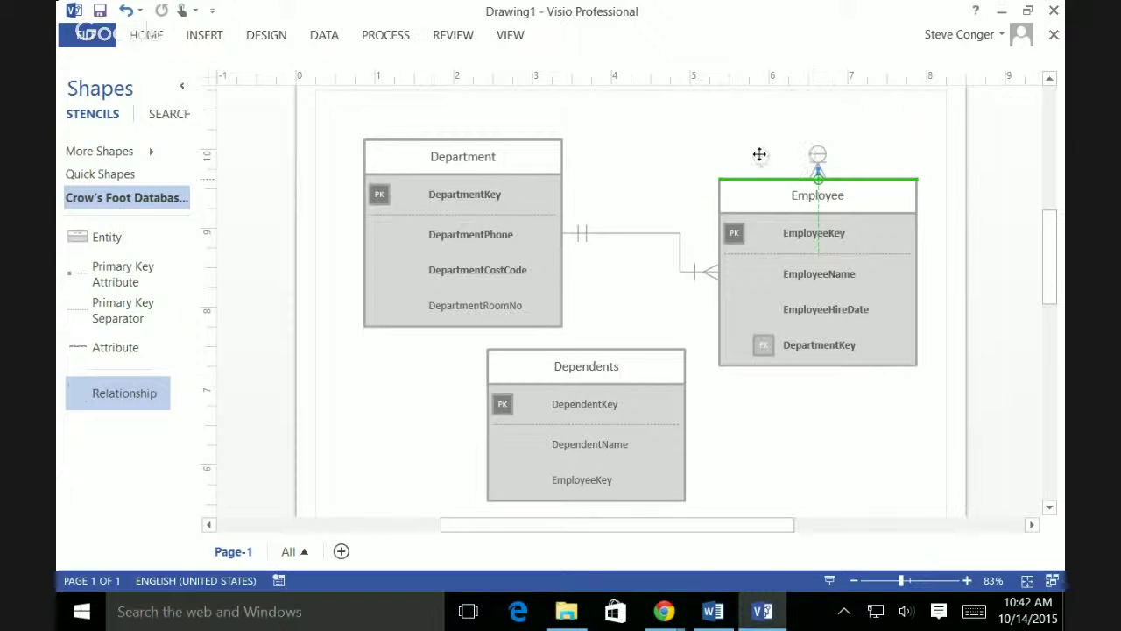
drag(759, 155, 738, 172)
drag(818, 178, 729, 120)
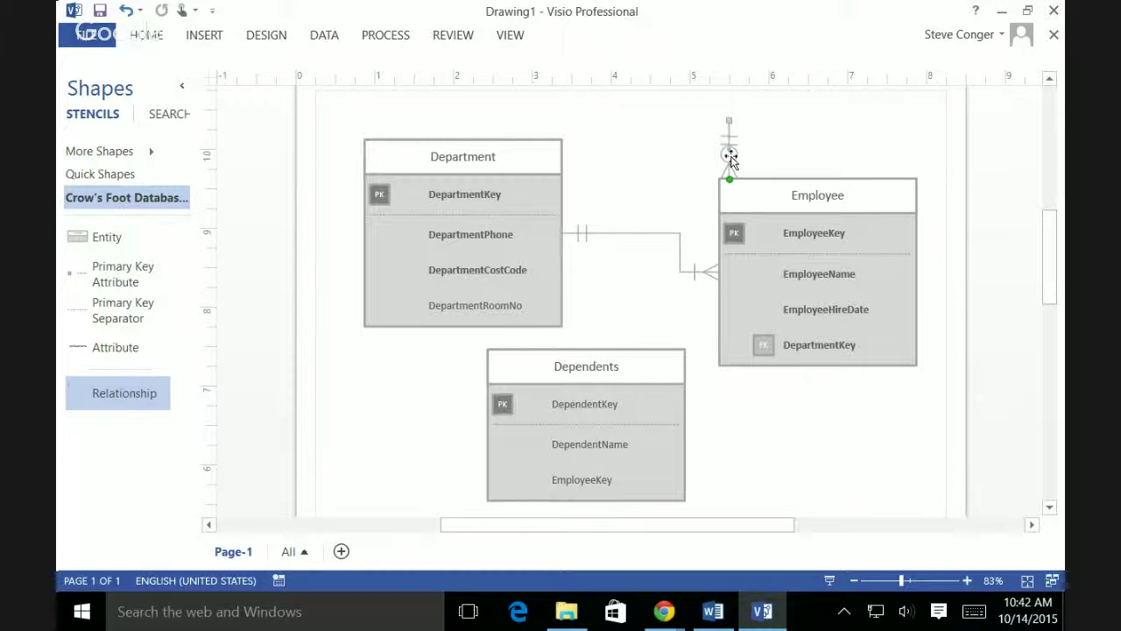
click(734, 170)
drag(731, 167, 694, 167)
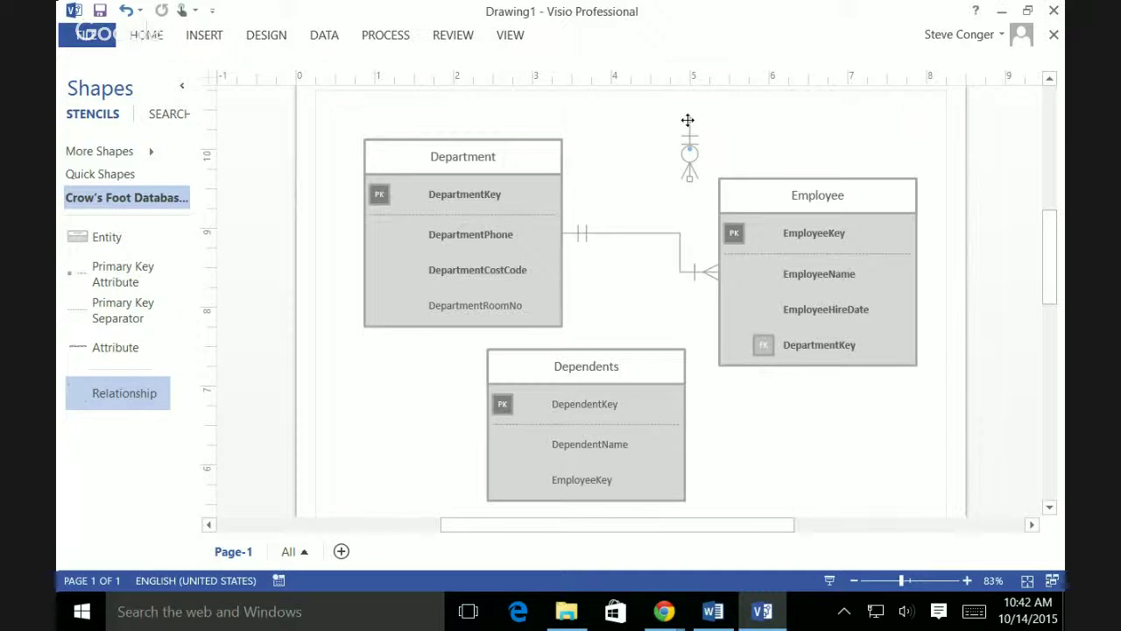
drag(688, 120, 759, 240)
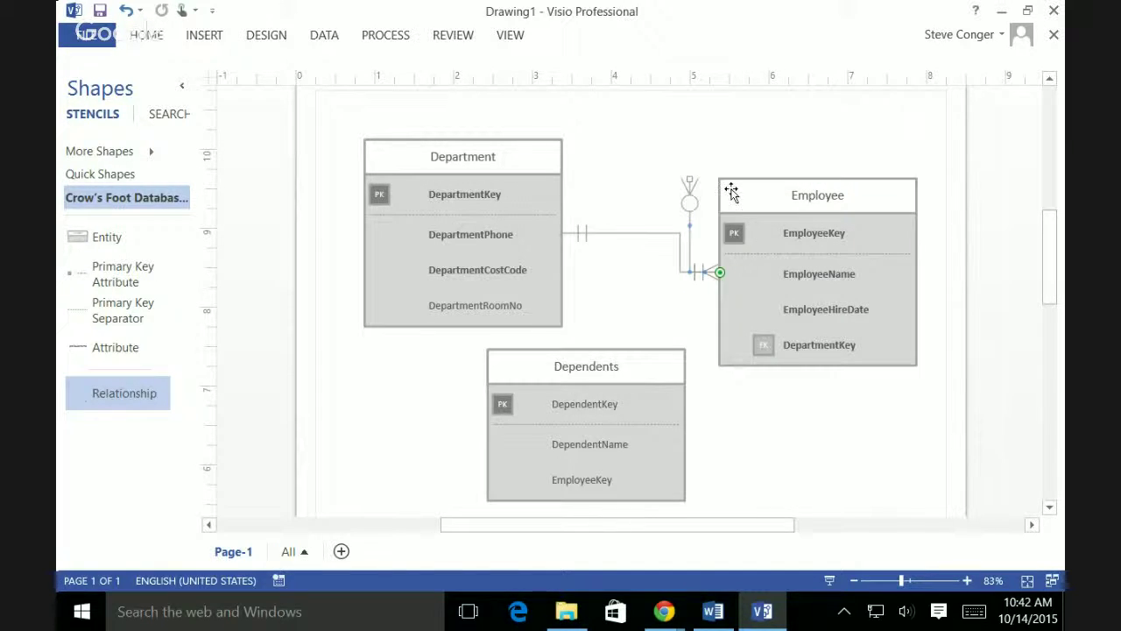
drag(689, 181, 687, 458)
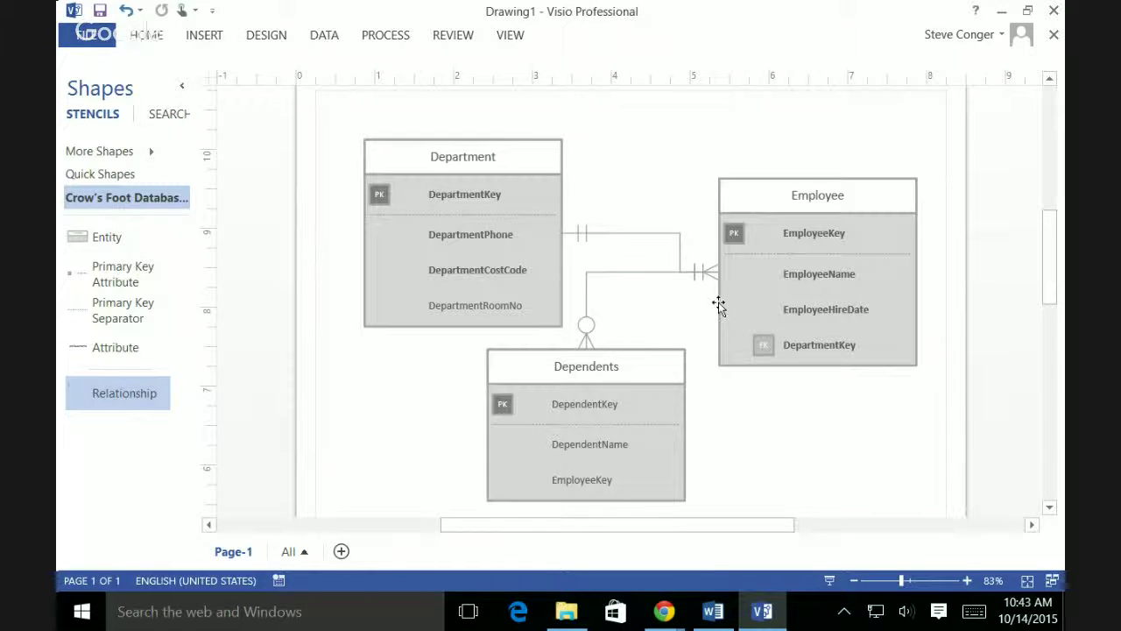
Step: Move the Dependents entity slightly down and left, and reroute its relationship from Employee's bottom edge to the Dependents entity's right edge
drag(660, 273, 677, 308)
click(793, 438)
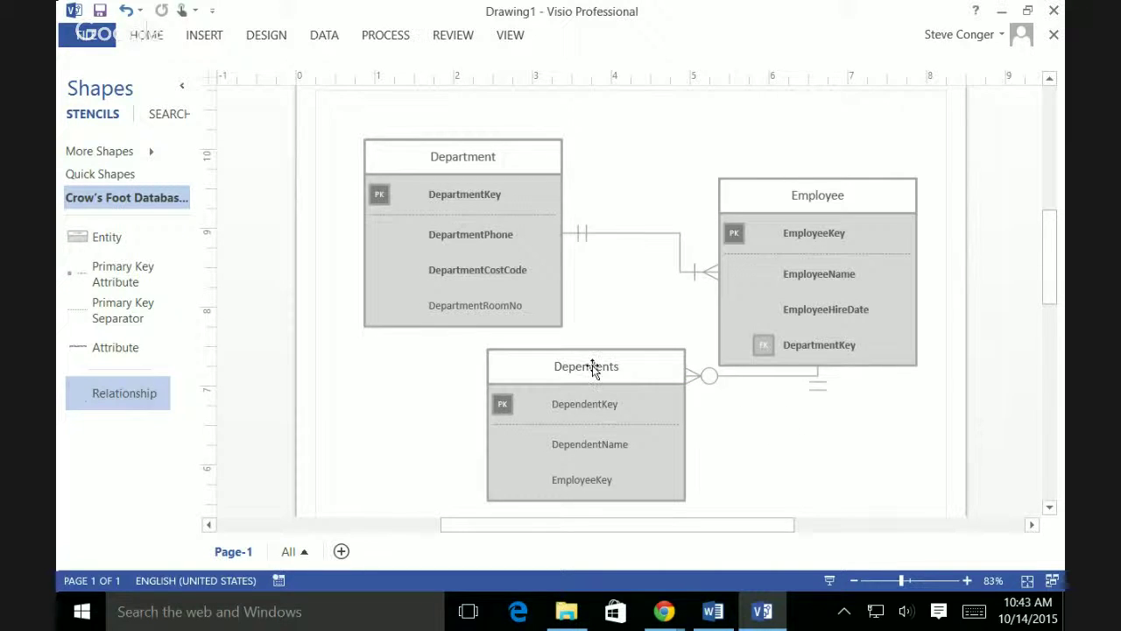
drag(581, 363, 561, 383)
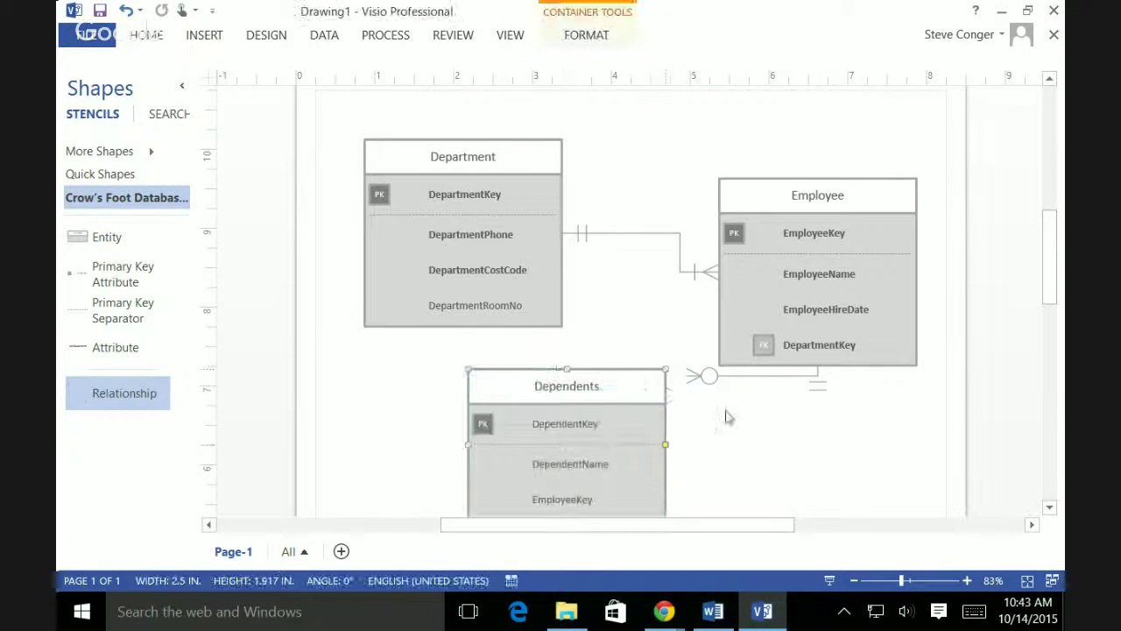
click(692, 378)
drag(689, 379, 666, 438)
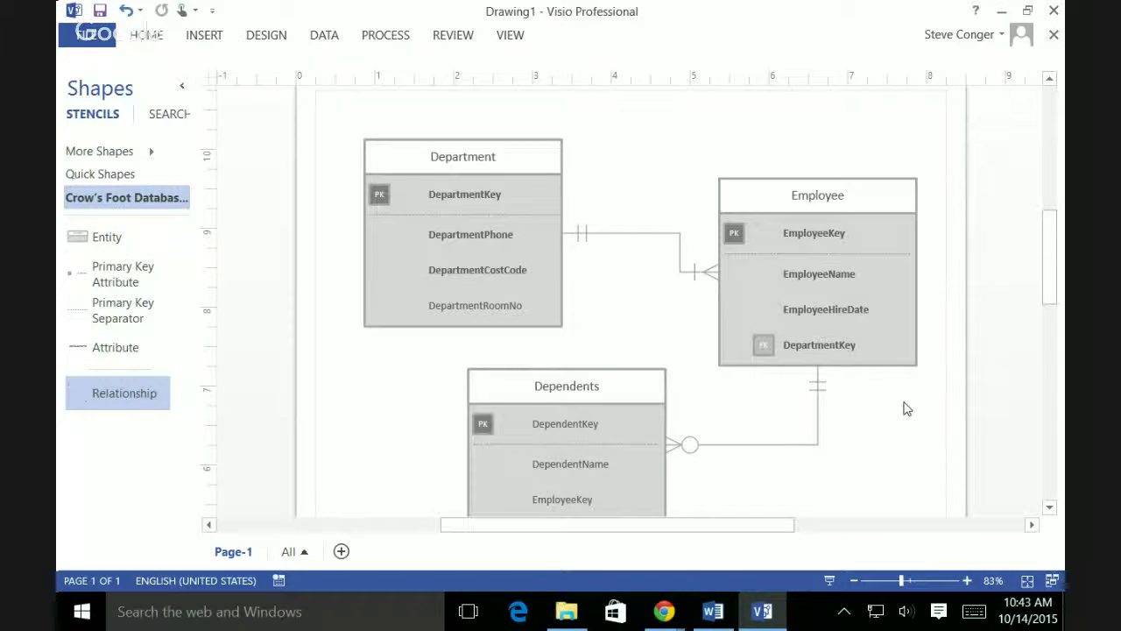
Step: Set the EmployeeKey attribute of the Dependents entity as a foreign key
scroll(908, 409, down, 1)
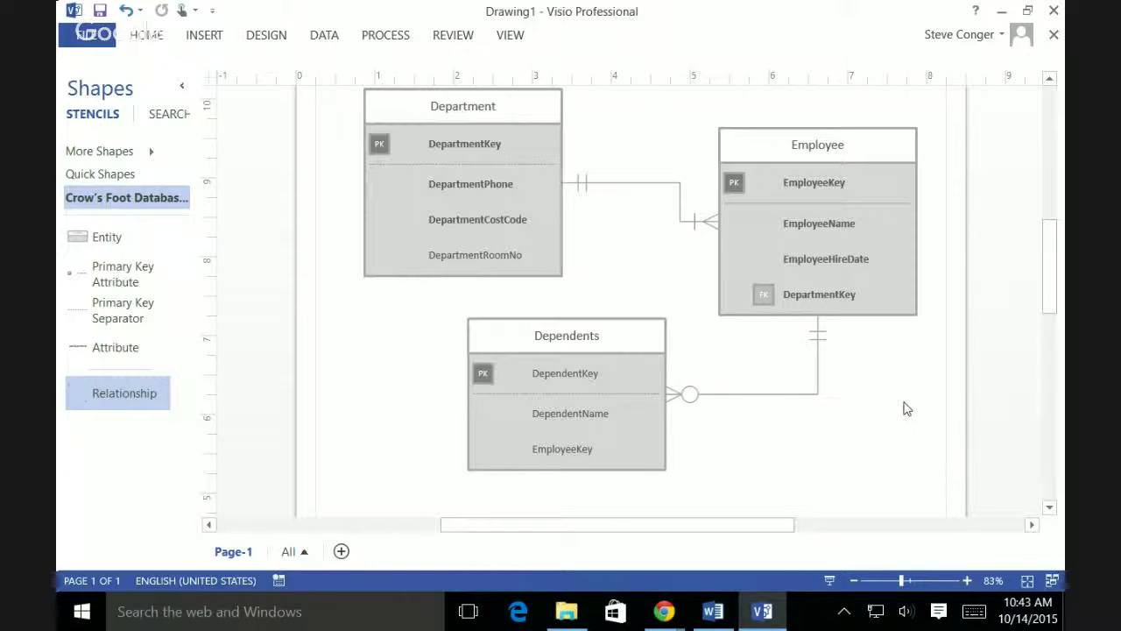
right_click(562, 448)
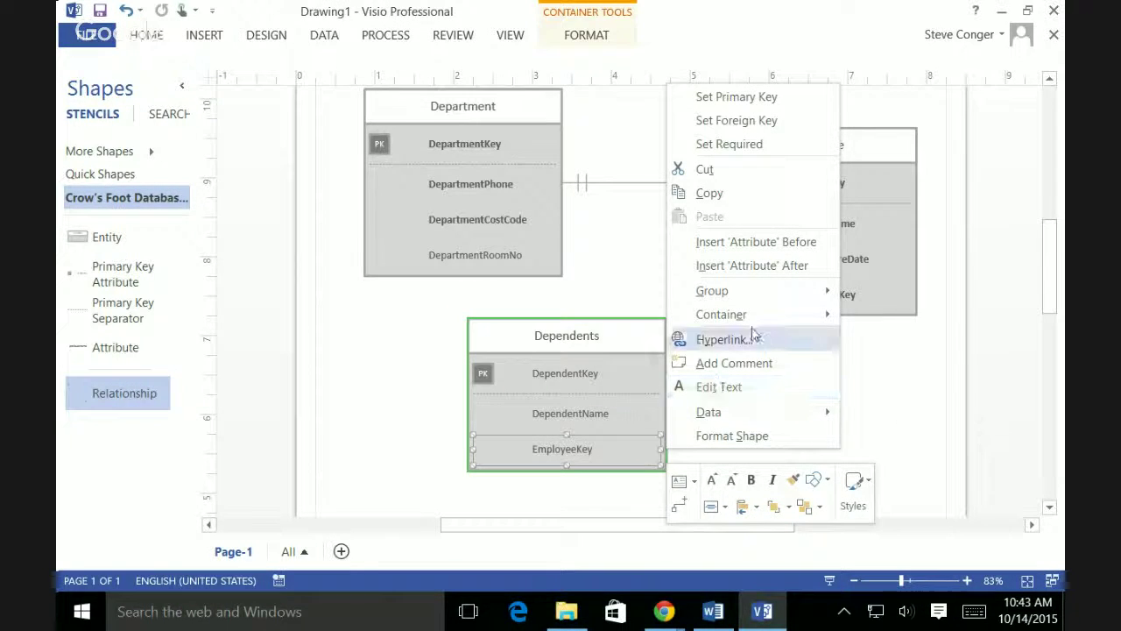
mouse_move(759, 315)
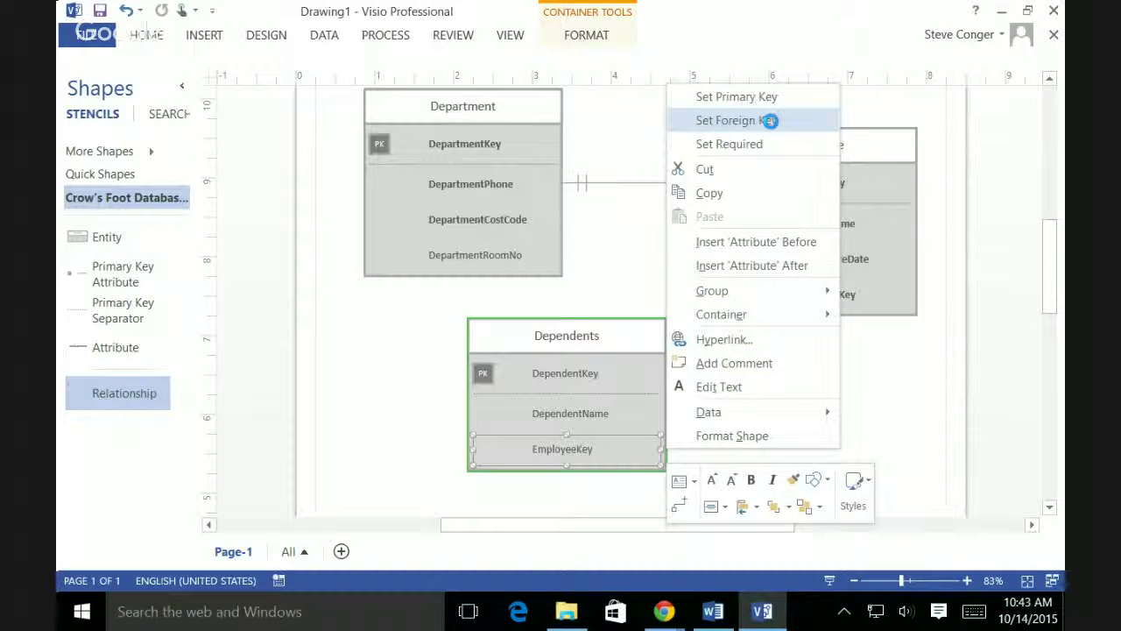
click(768, 120)
click(940, 445)
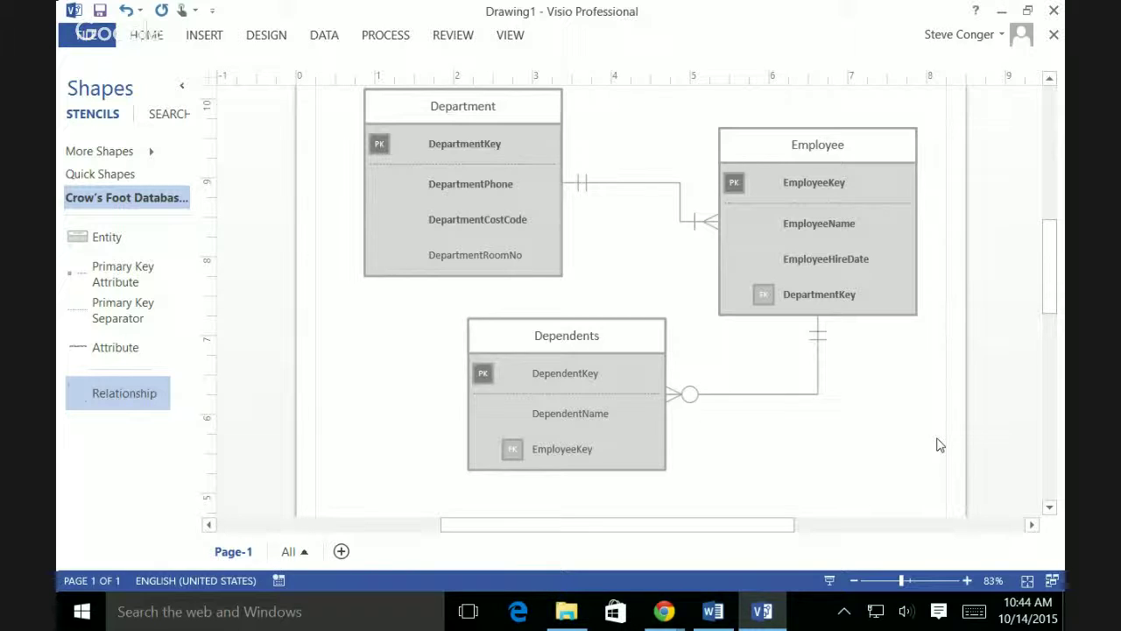
Step: Examine the begin symbol options of the relationship between Employee and Dependents, leaving the selection as it is
right_click(781, 393)
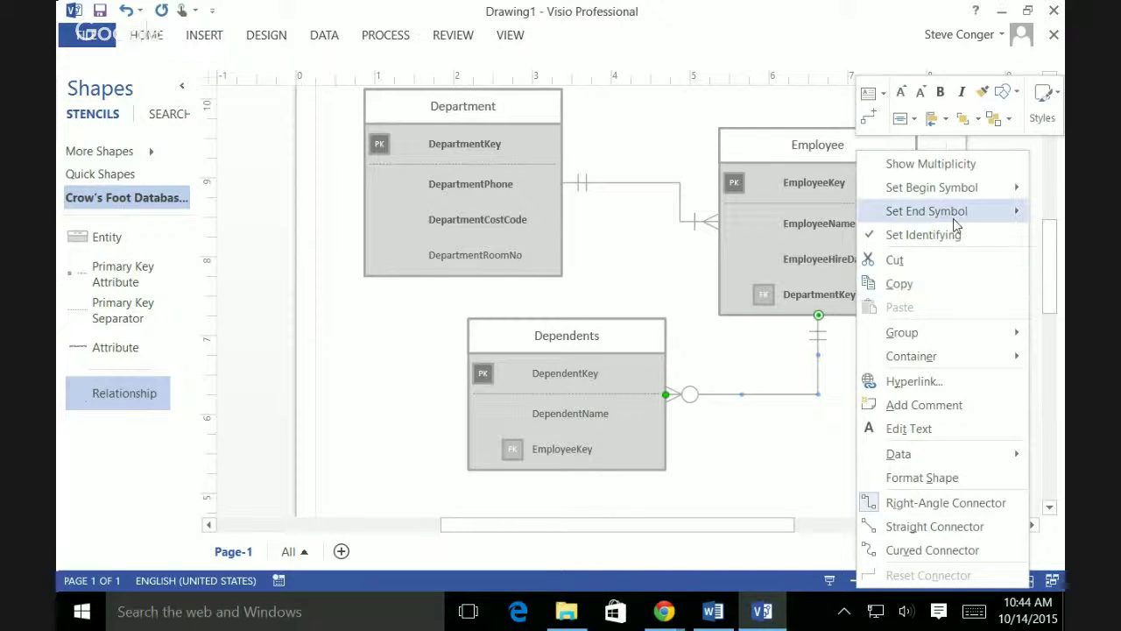
mouse_move(964, 189)
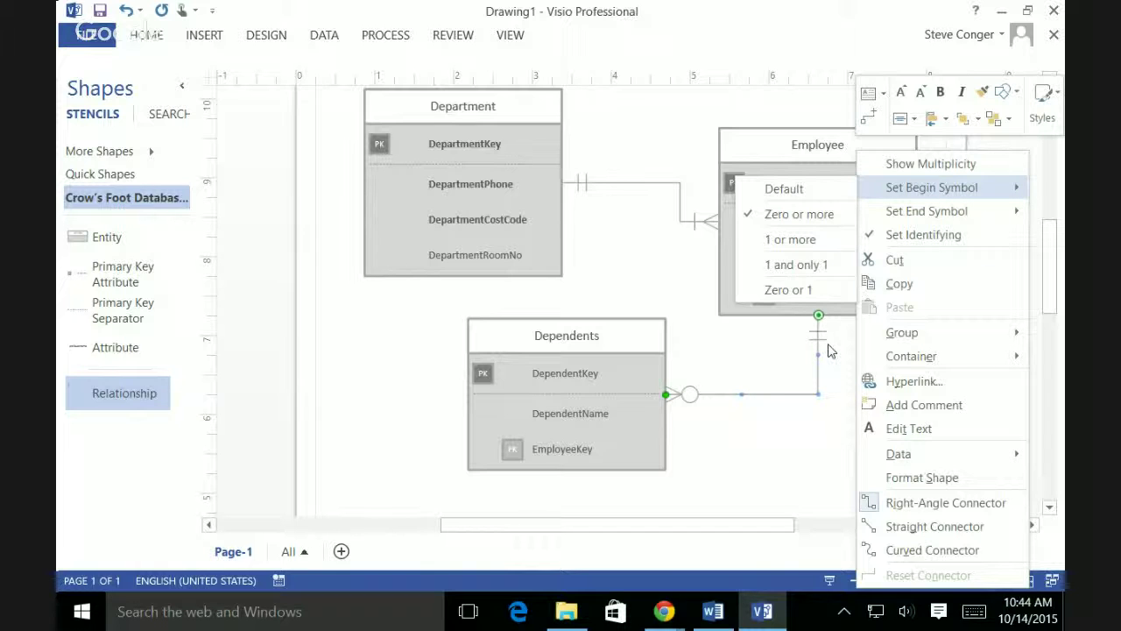
click(796, 427)
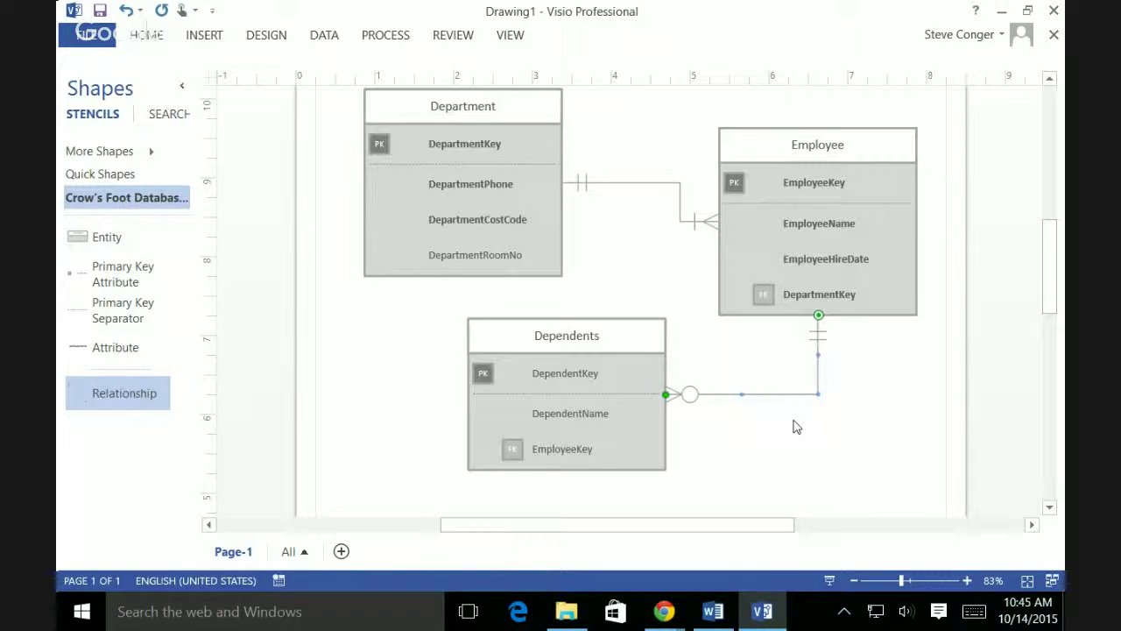
click(796, 426)
Step: Add a new page to the drawing and place an entity named EmployeePublic in its upper left area
click(341, 551)
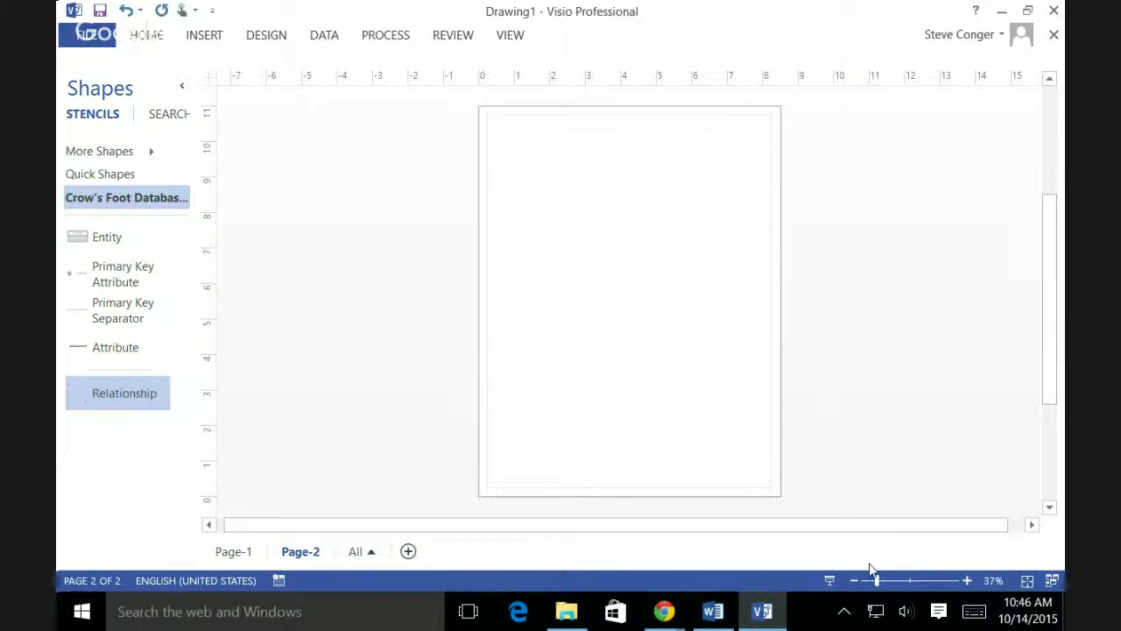
drag(877, 580, 909, 582)
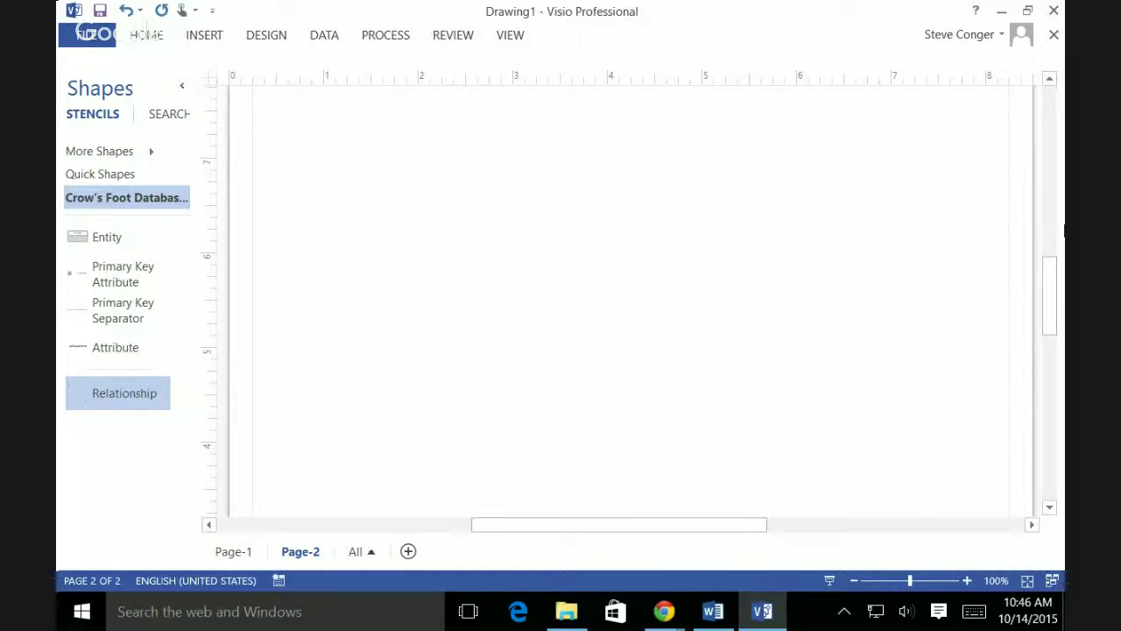
drag(1048, 276, 1050, 233)
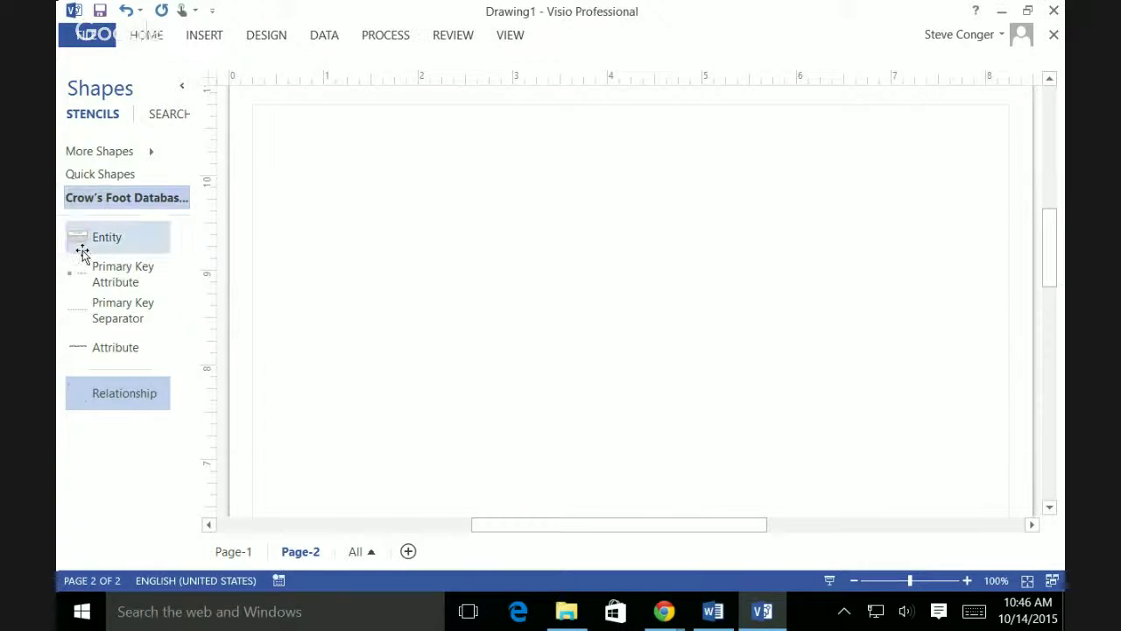
drag(80, 243, 398, 177)
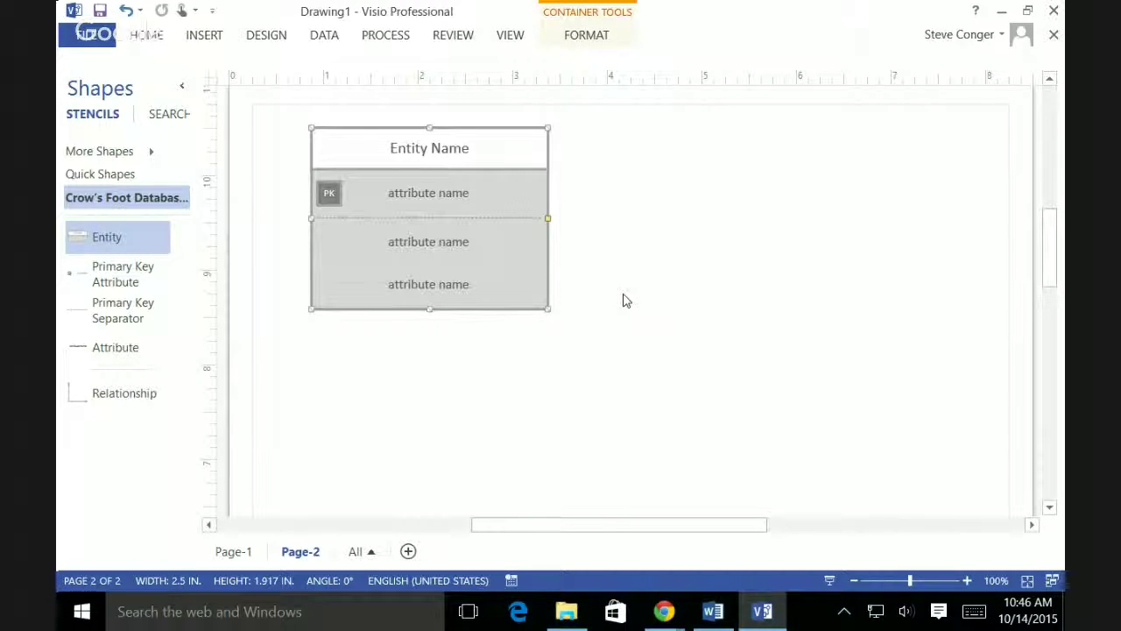
click(444, 152)
click(444, 153)
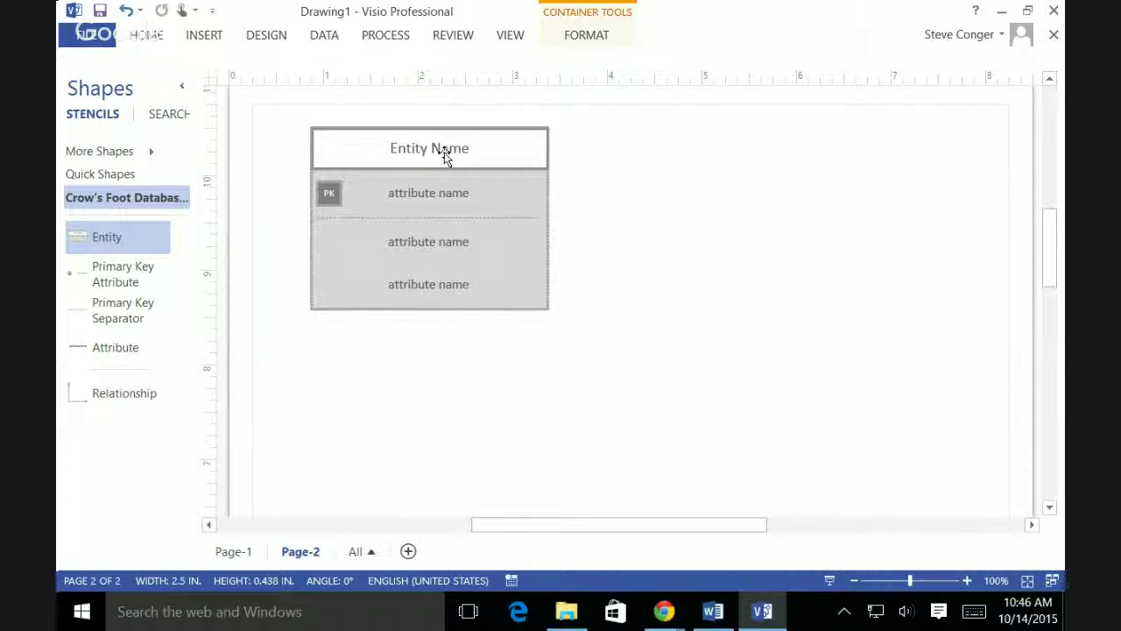
text(Employ)
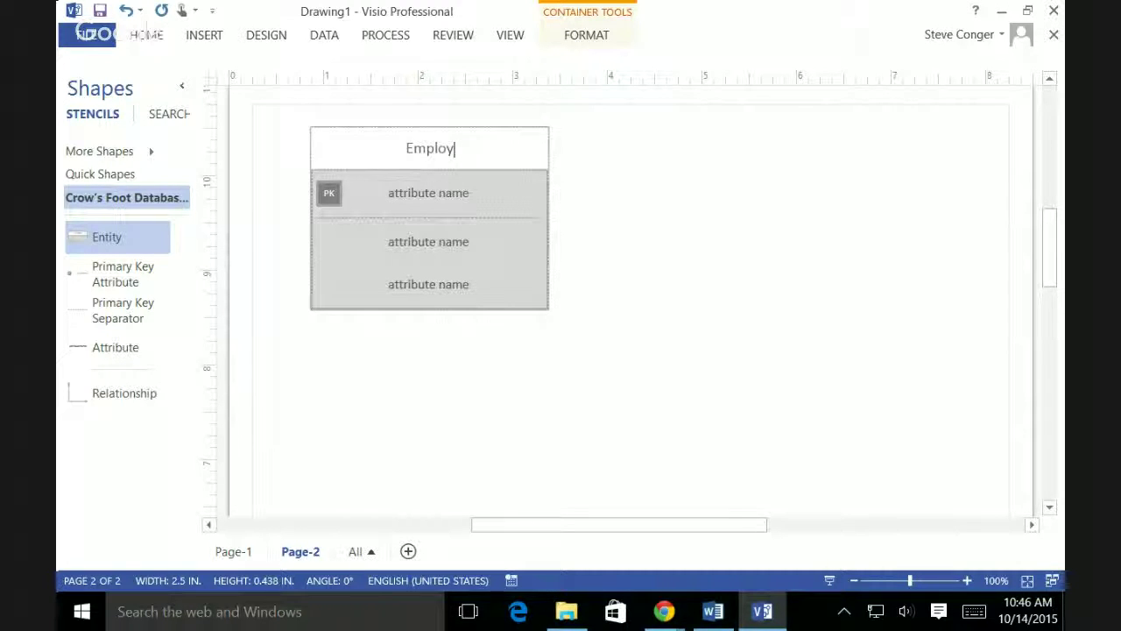
text(eePublic)
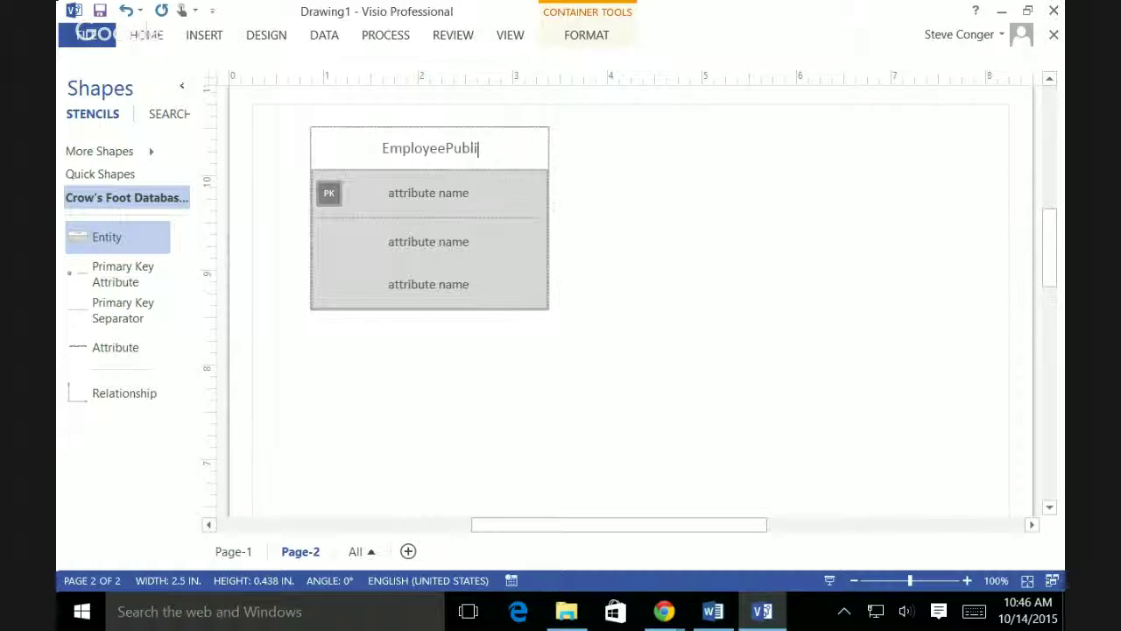
key(Escape)
Step: Add a second entity to the right of EmployeePublic and name it EmployeePrivate
drag(105, 237, 735, 166)
double_click(741, 152)
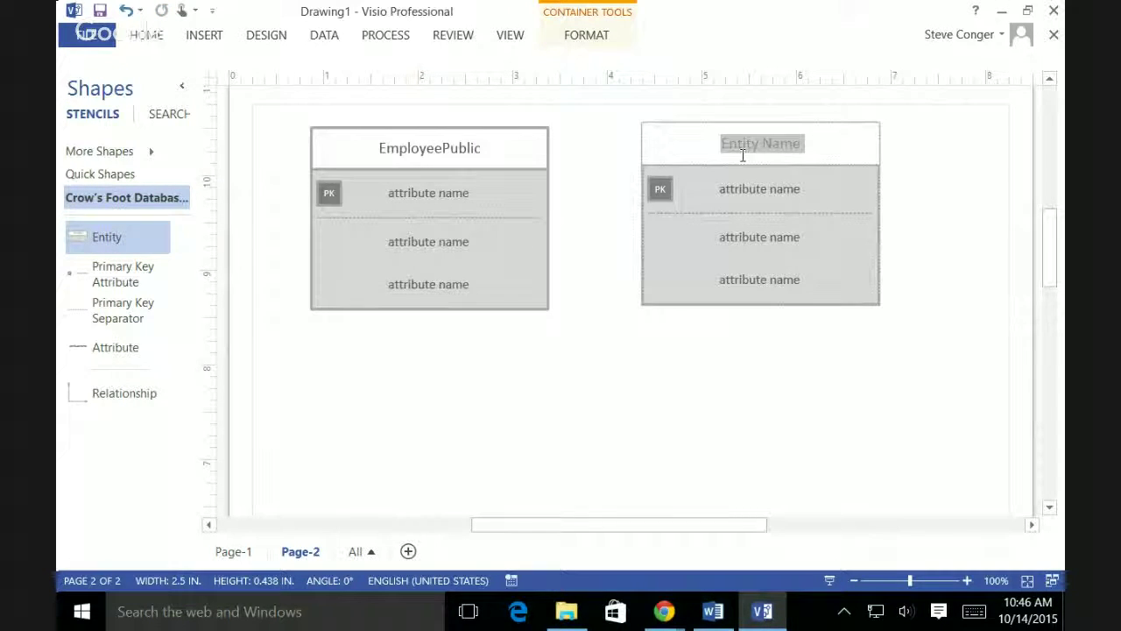
text(Empl)
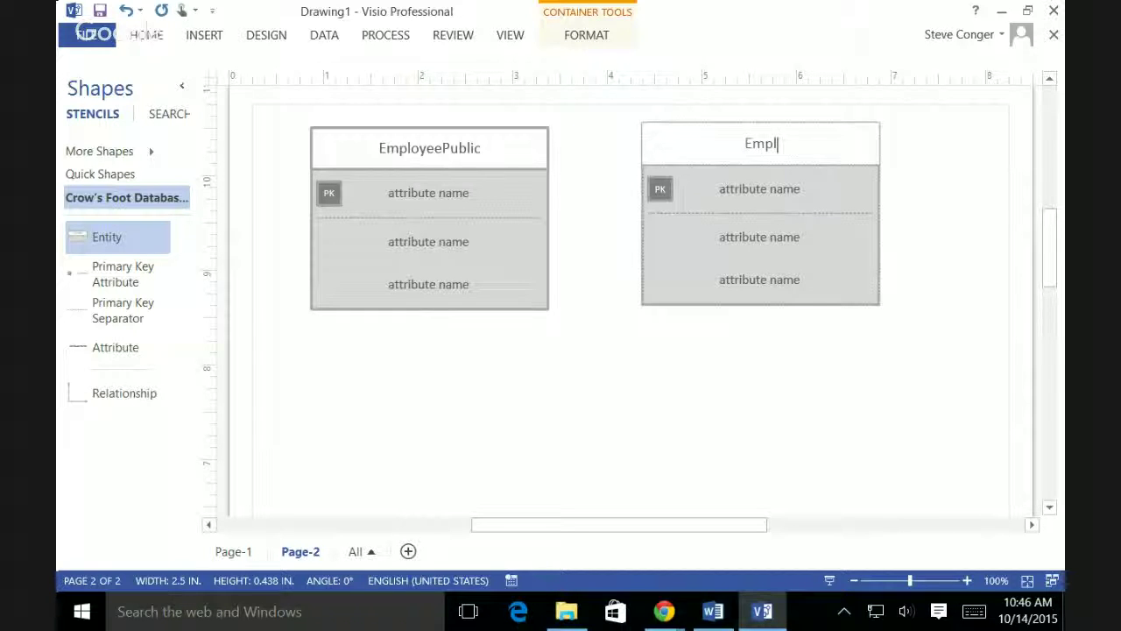
text(oyeePrivate)
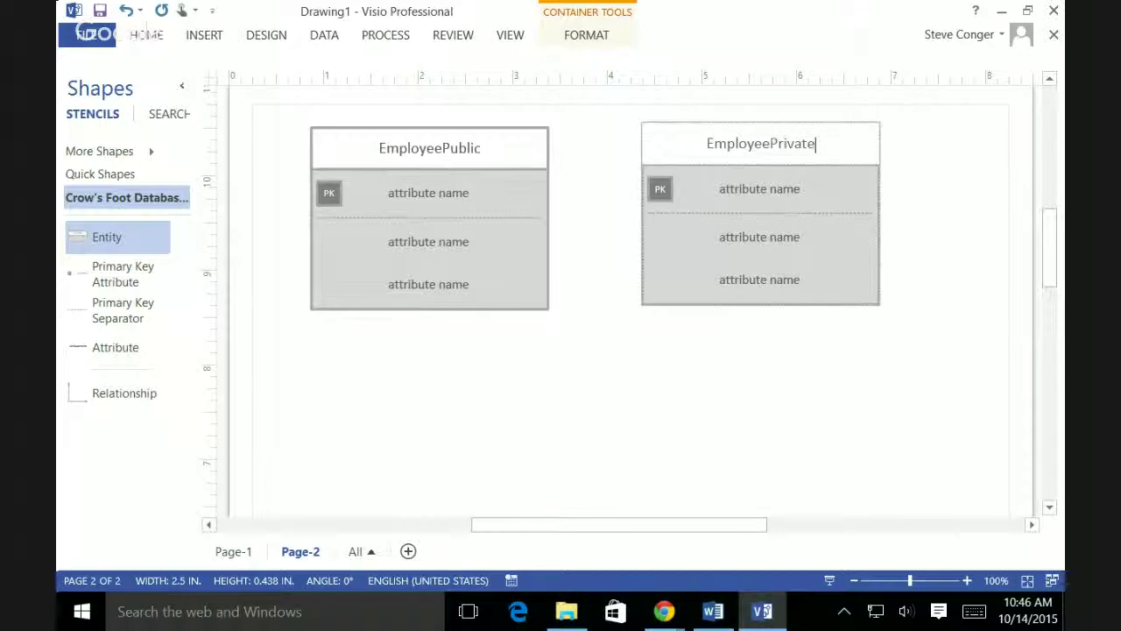
Step: Name the primary key attribute EmployeeKey in both the EmployeePublic and EmployeePrivate entities
click(453, 196)
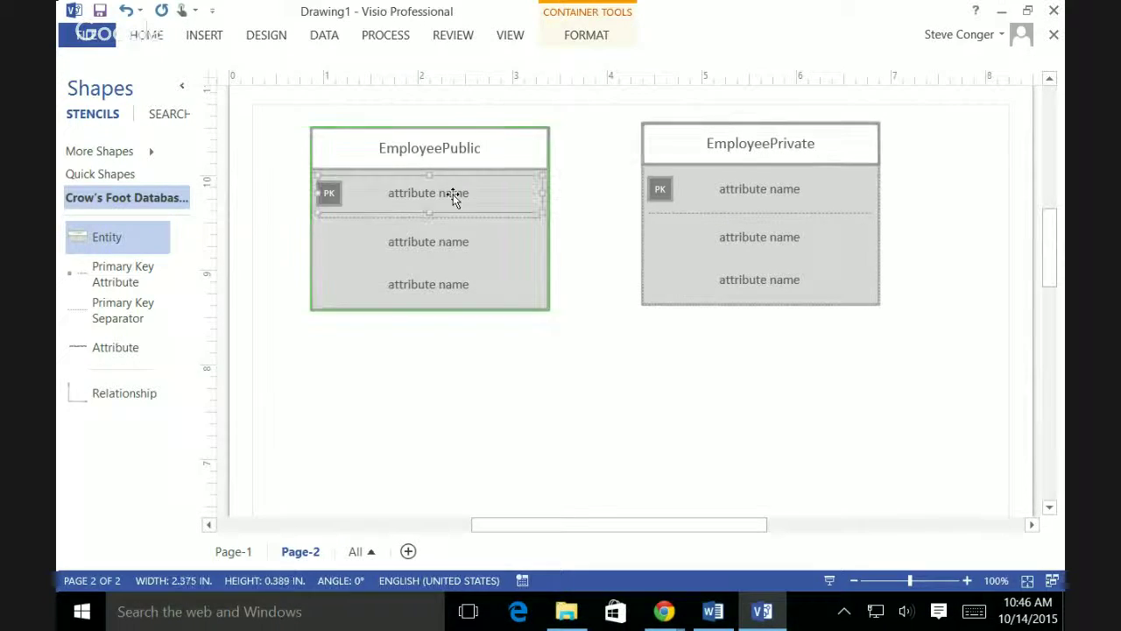
double_click(452, 197)
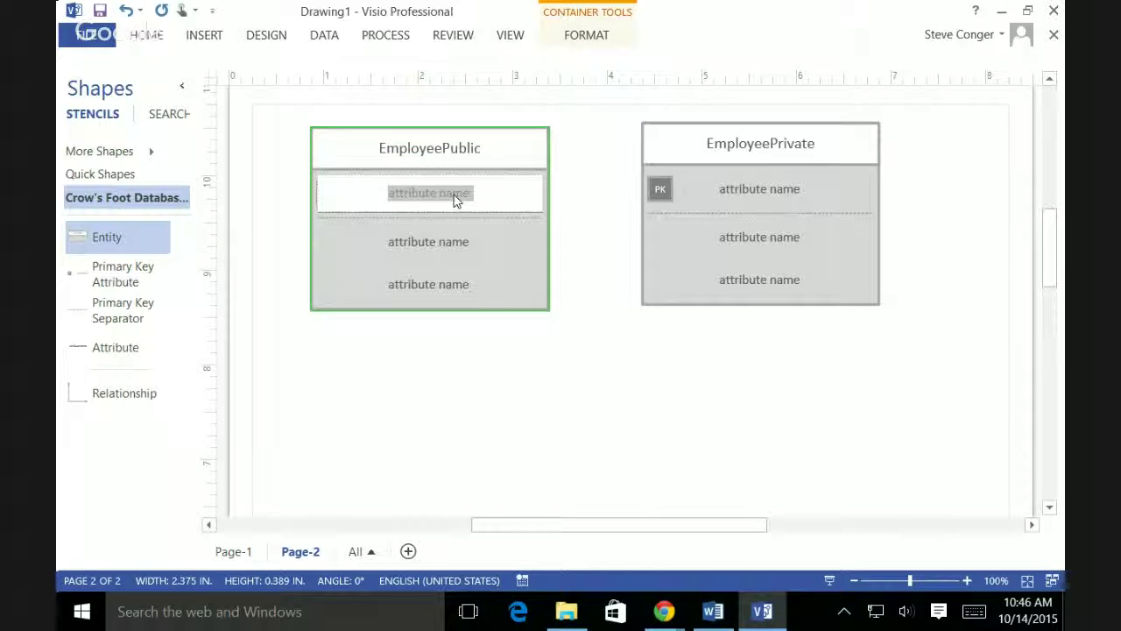
text(Emplo)
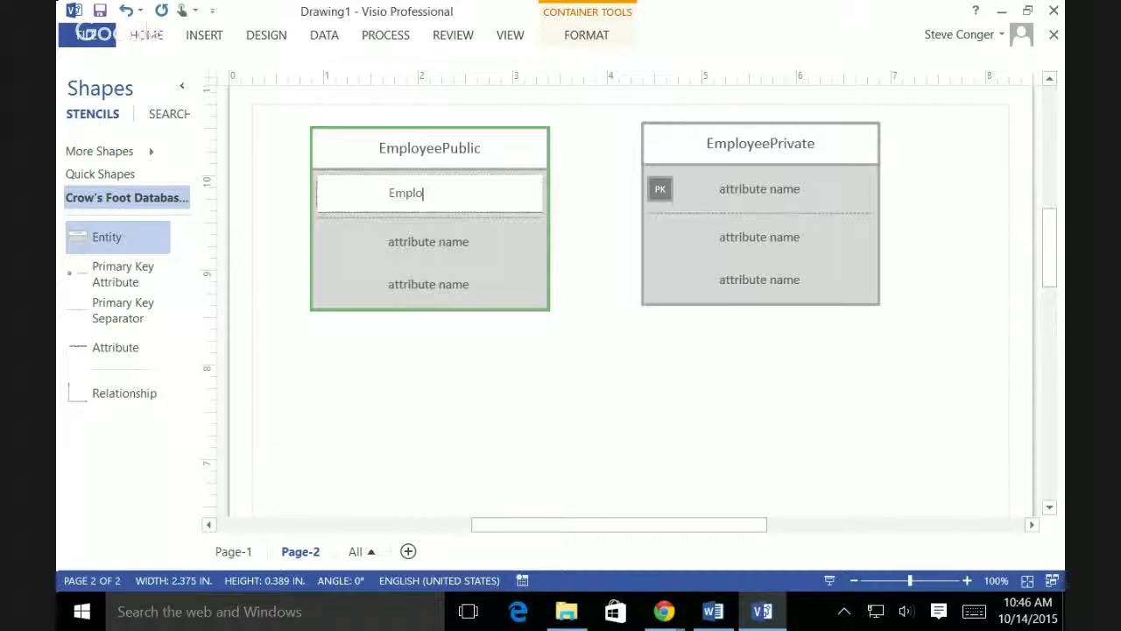
text(yeeKey)
double_click(762, 193)
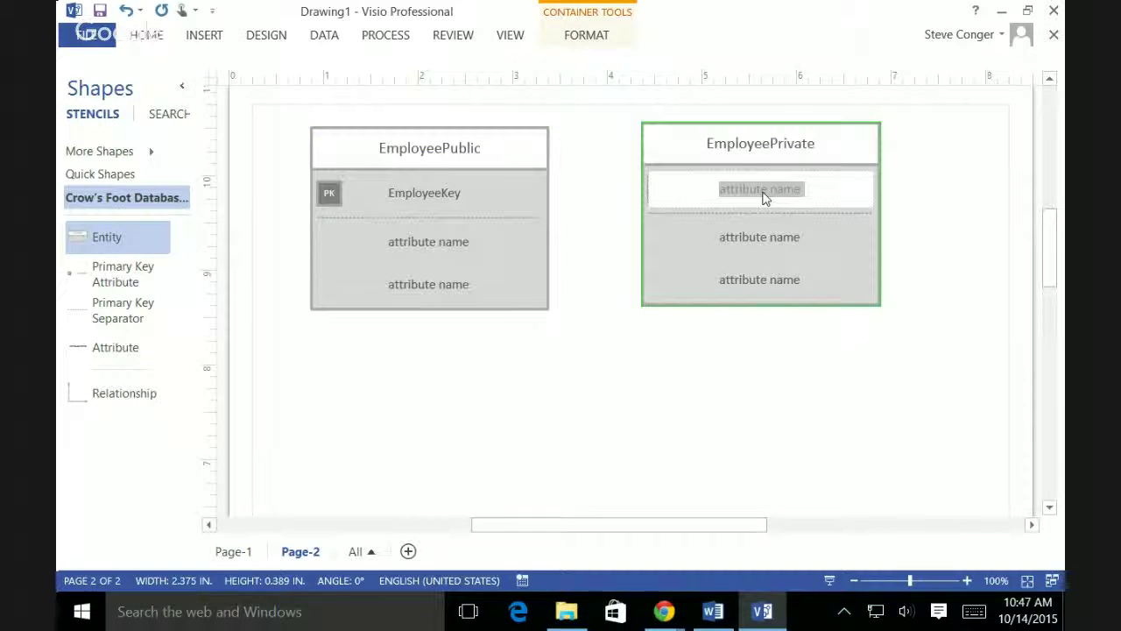
text(EmployeeKey)
click(608, 273)
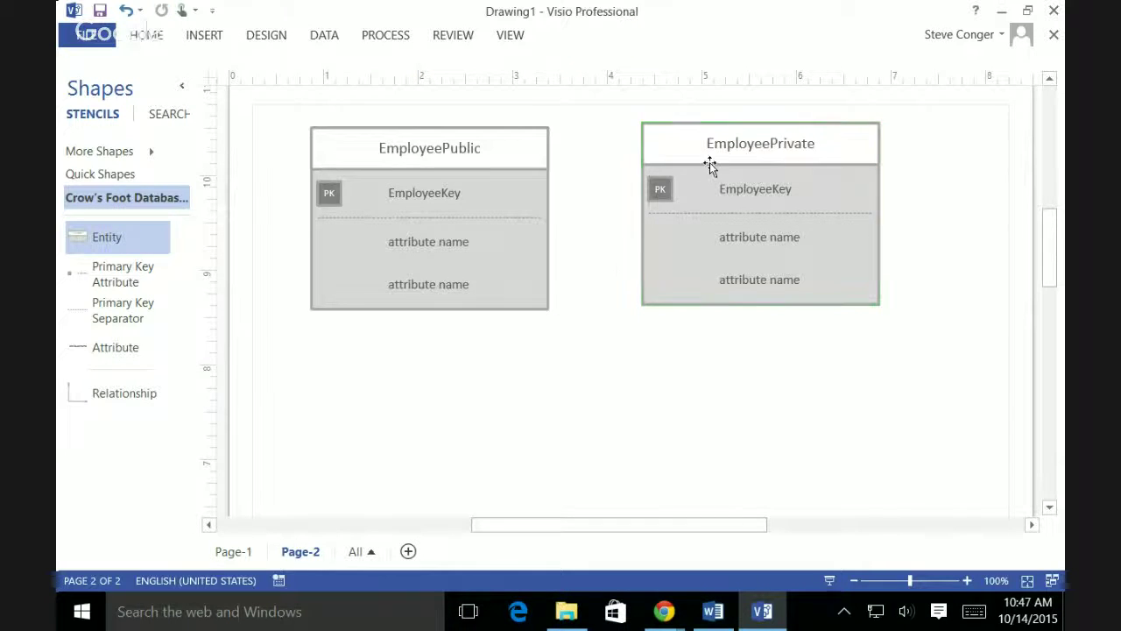
Step: Move the EmployeePrivate entity farther from EmployeePublic and add a relationship connector below and between the two entities
drag(711, 145, 768, 143)
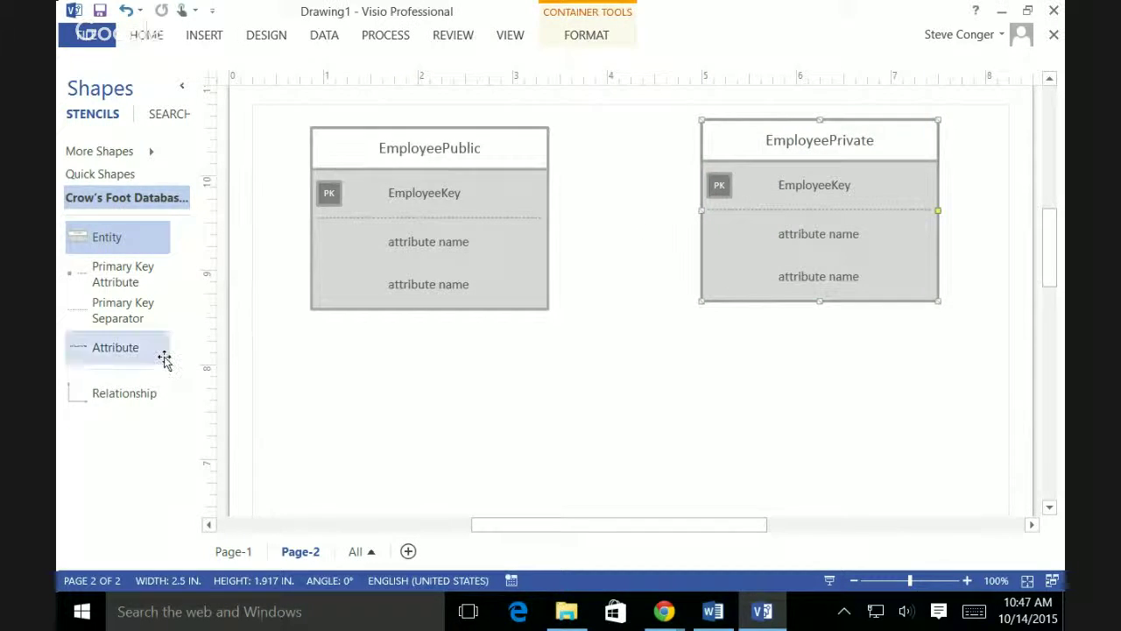
drag(130, 393, 588, 396)
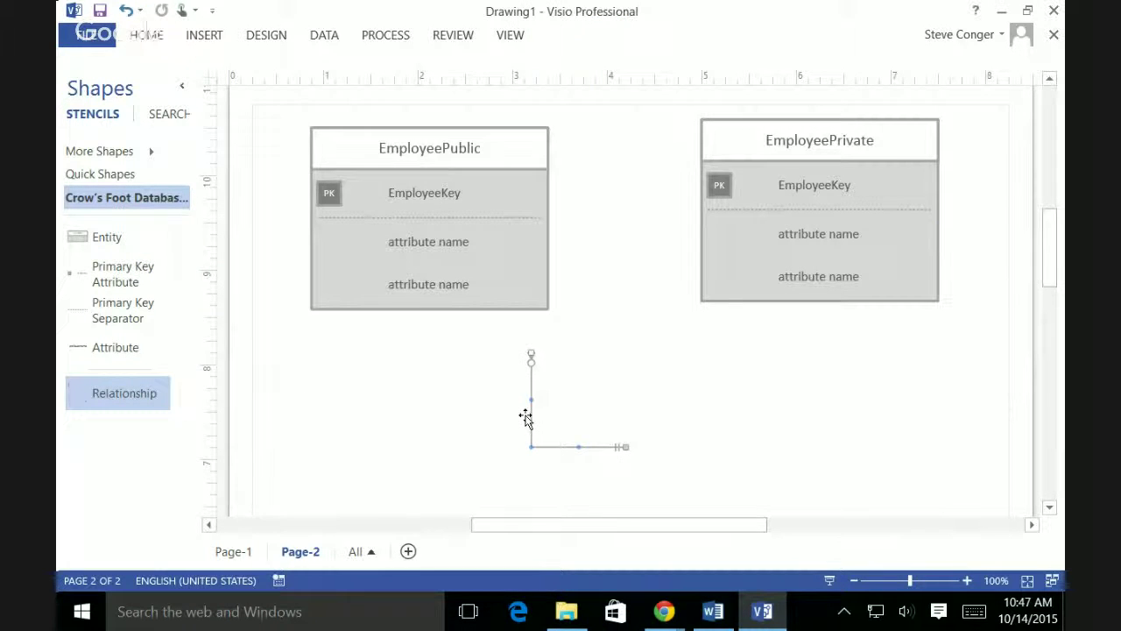
double_click(530, 421)
key(Escape)
click(529, 412)
Step: Set the new relationship connector's begin and end arrow sizes to Jumbo, then close the shape formatting options
right_click(529, 412)
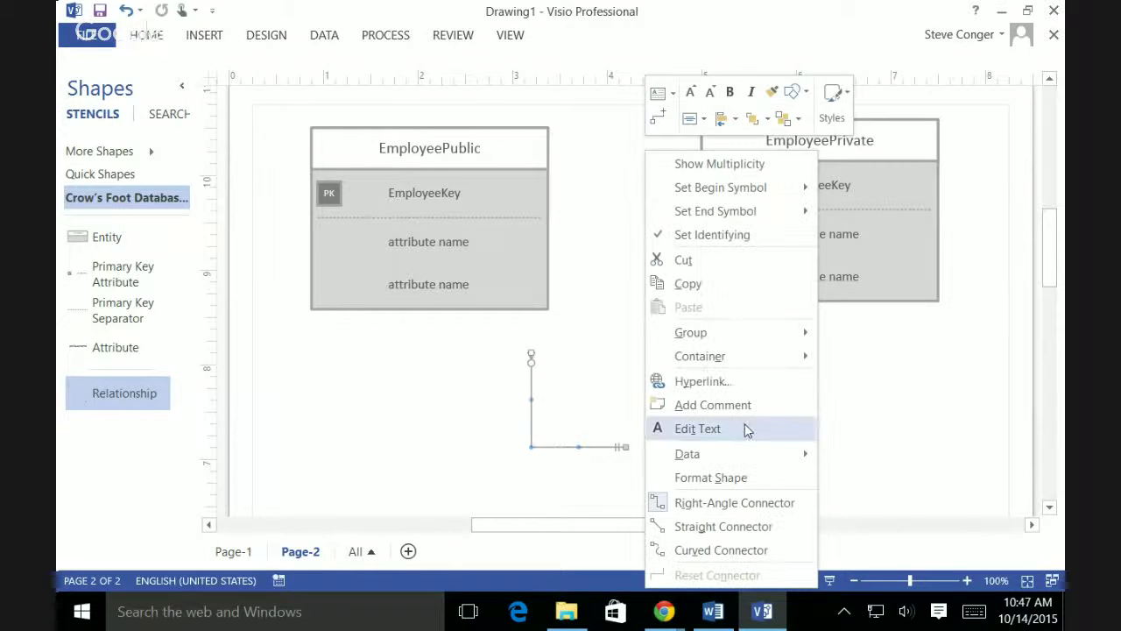
click(758, 478)
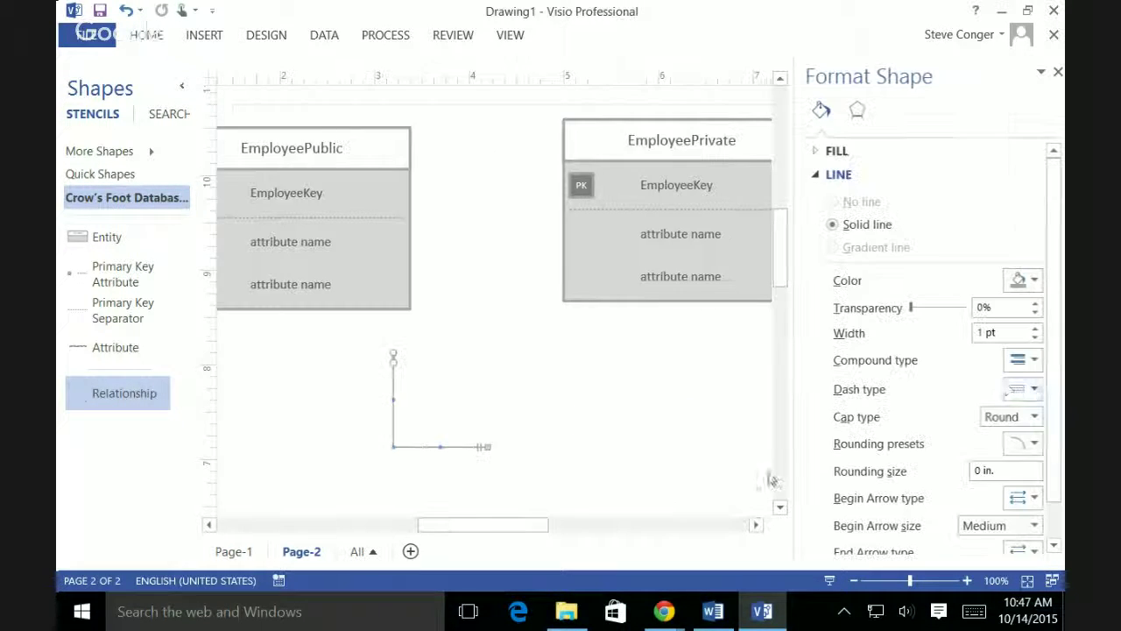
scroll(1050, 323, down, 1)
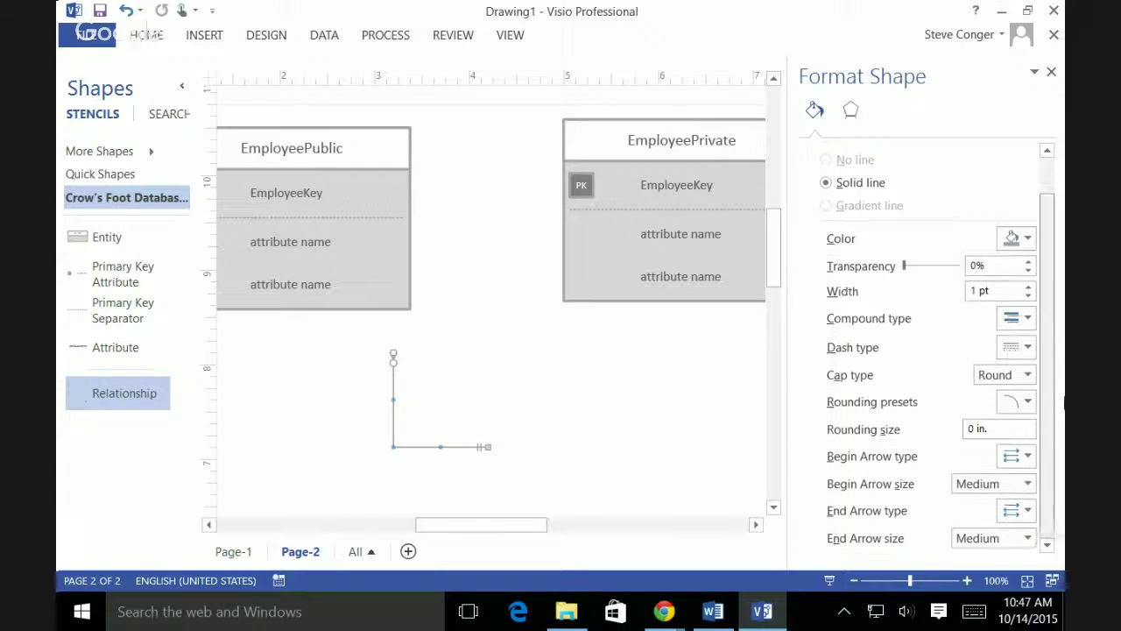
click(1028, 483)
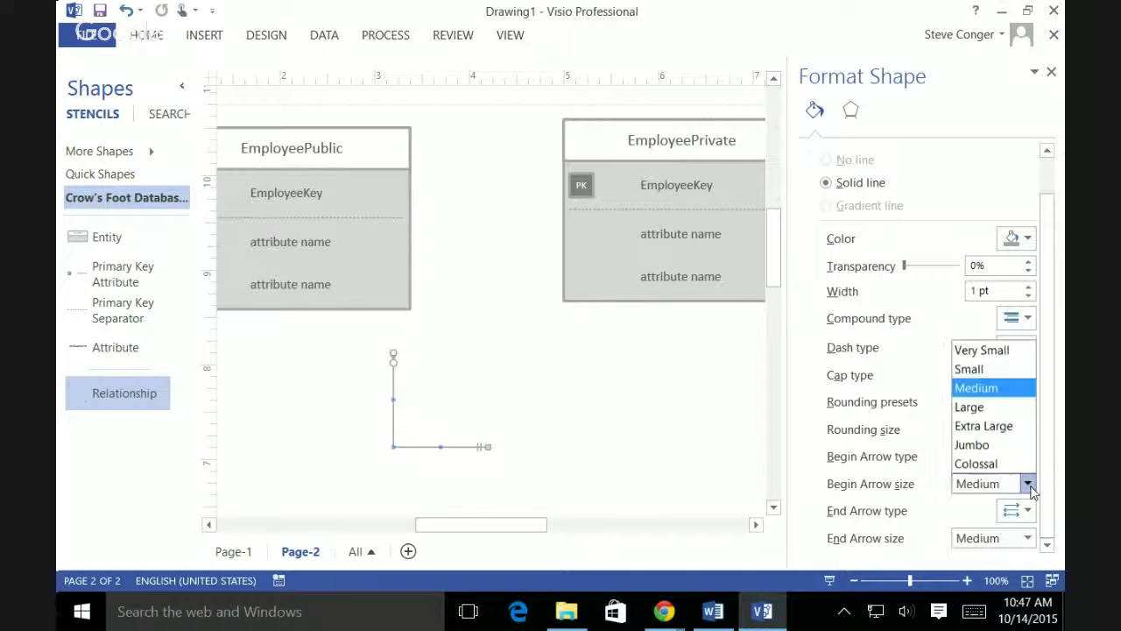
click(977, 444)
click(1030, 543)
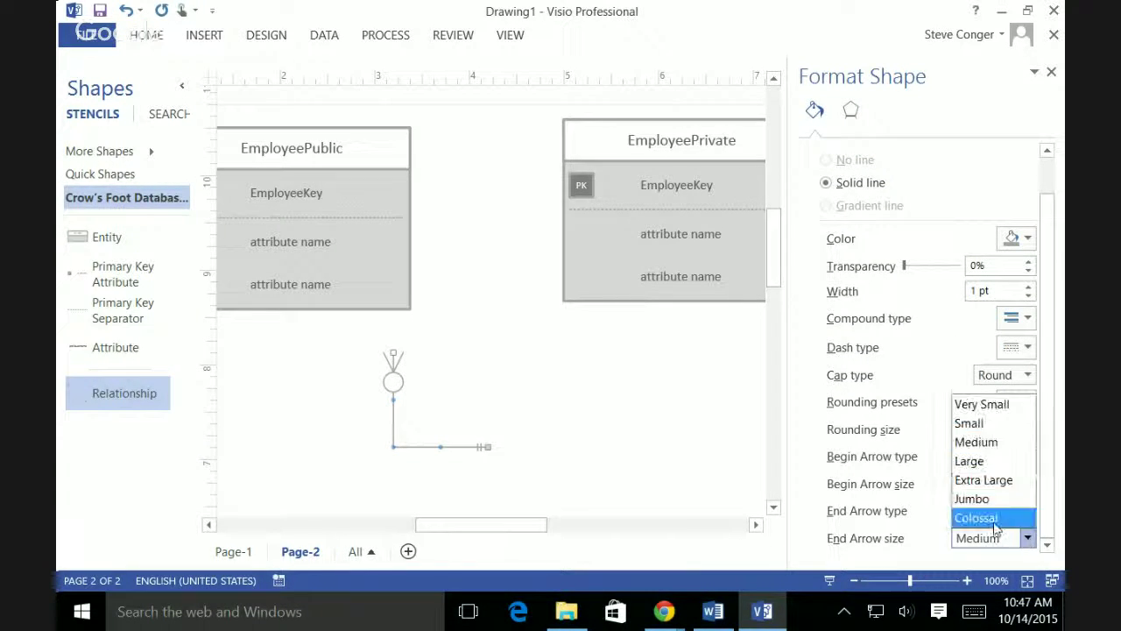
click(990, 499)
click(627, 431)
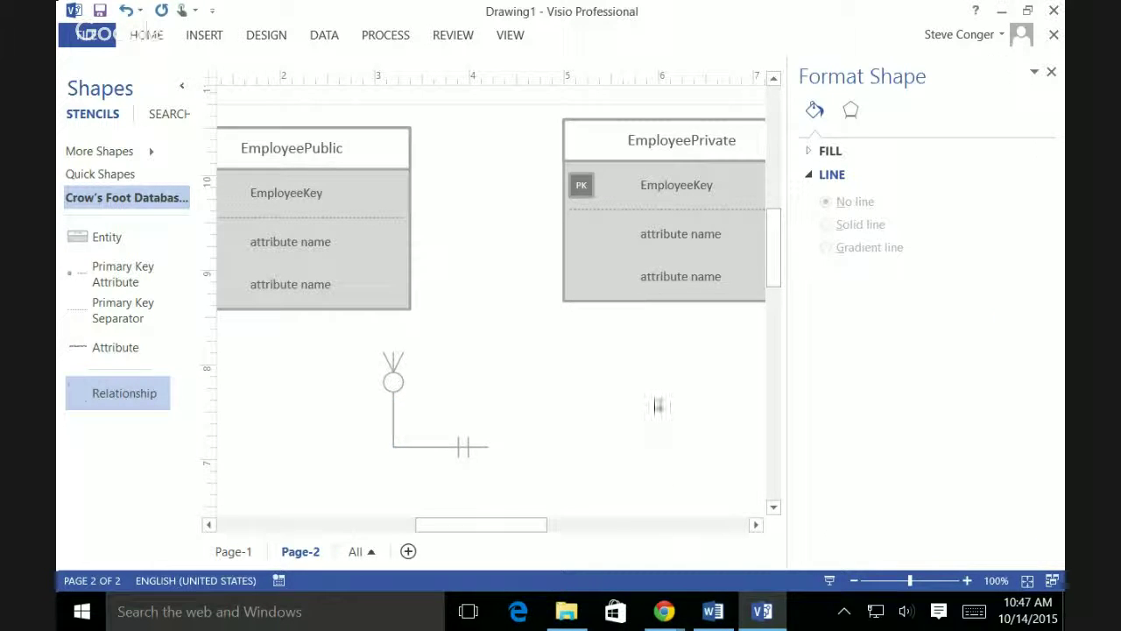
click(1051, 71)
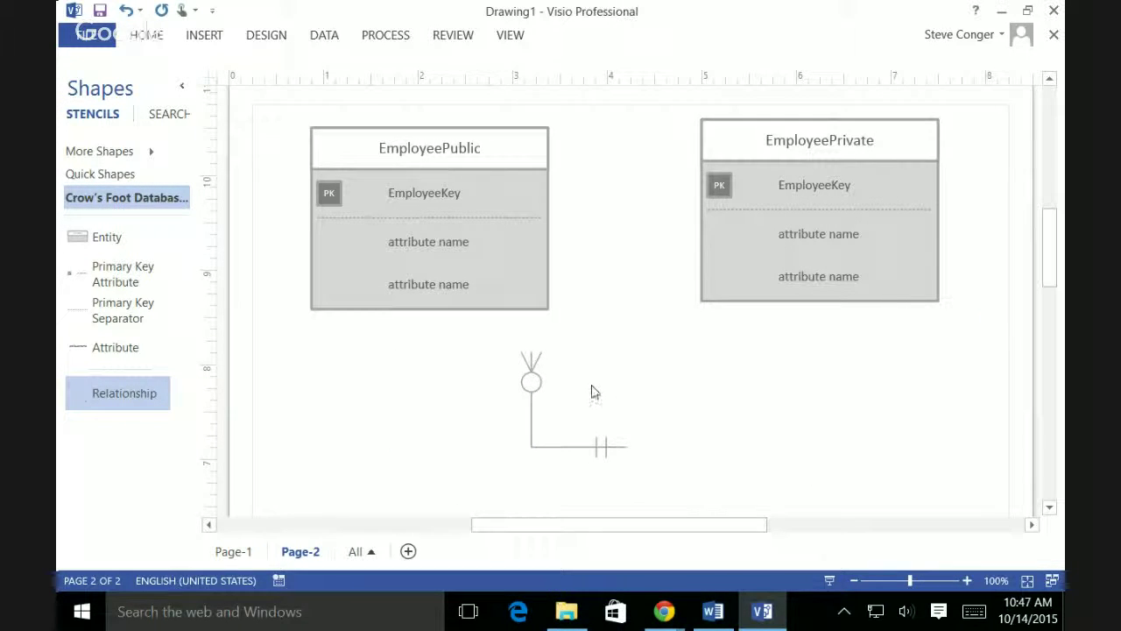
Step: Connect the relationship from EmployeePublic to EmployeePrivate and set its begin symbol to 1 and only 1
drag(531, 372, 491, 325)
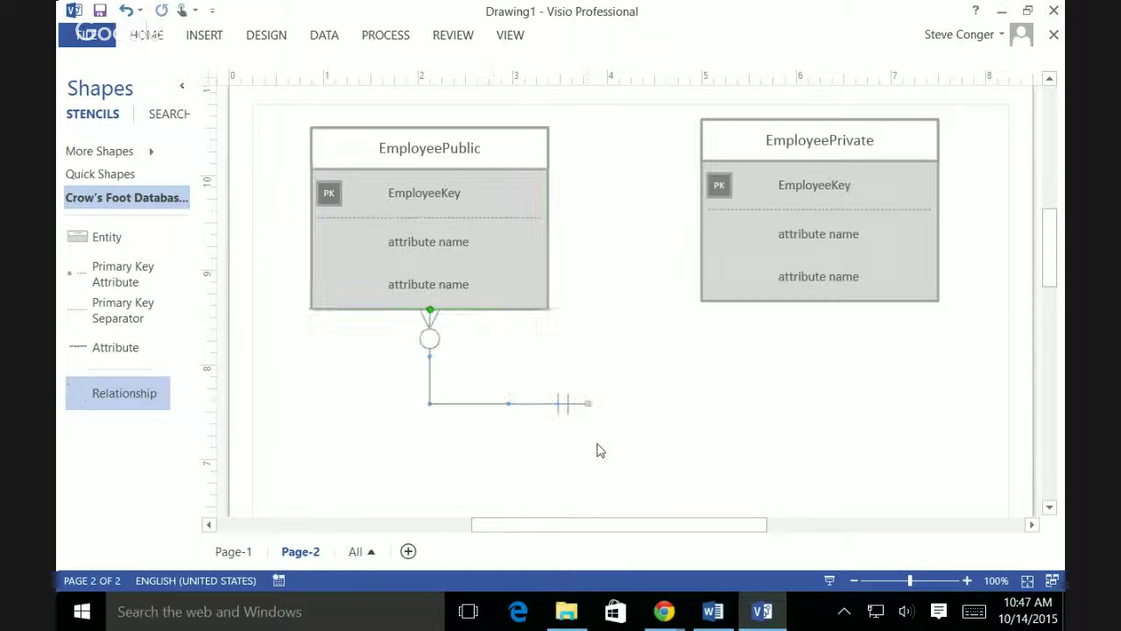
drag(586, 406, 757, 319)
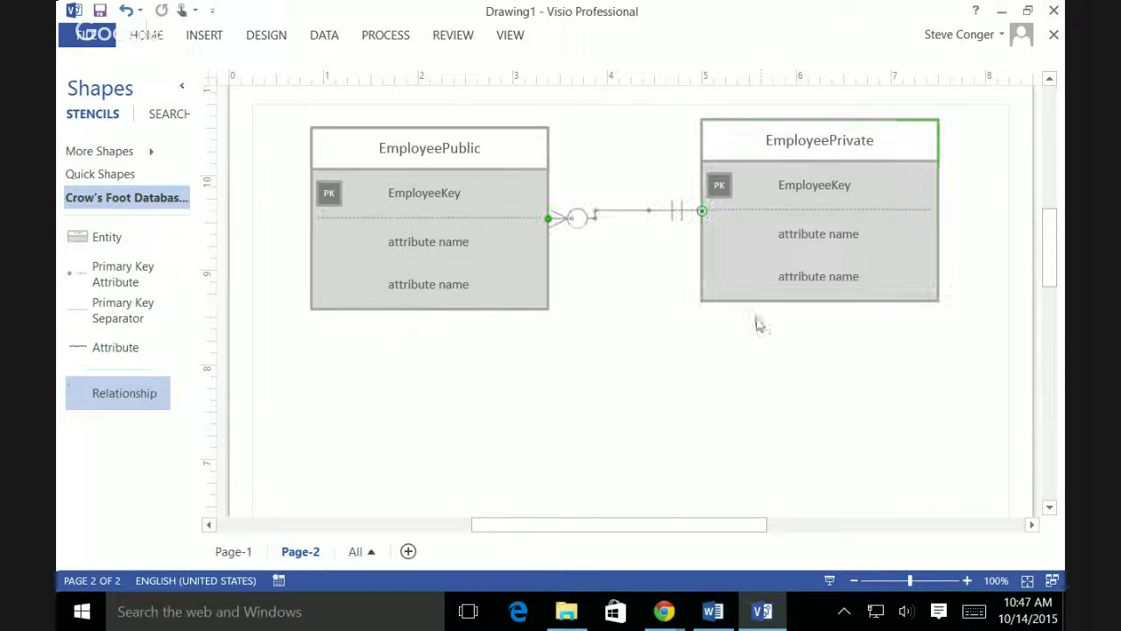
right_click(631, 211)
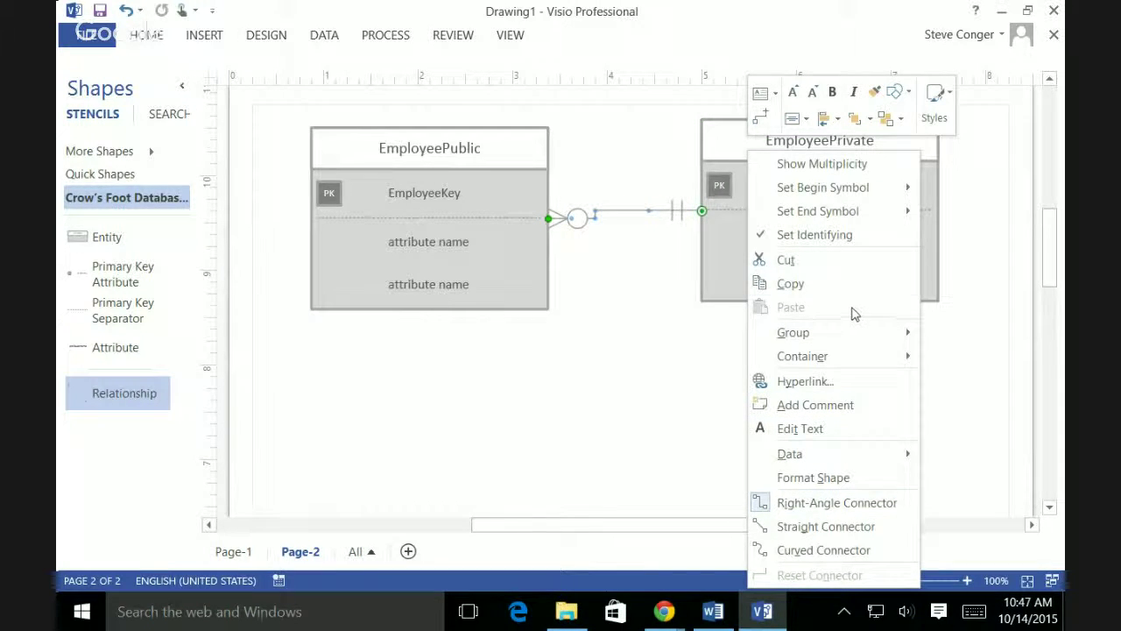
mouse_move(858, 188)
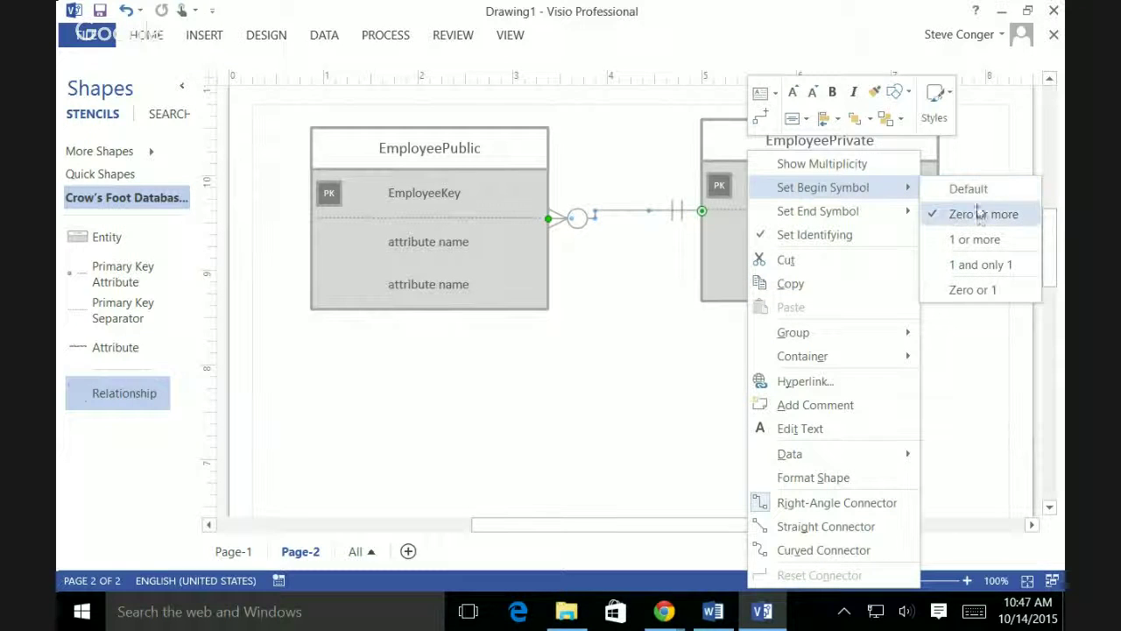
click(985, 266)
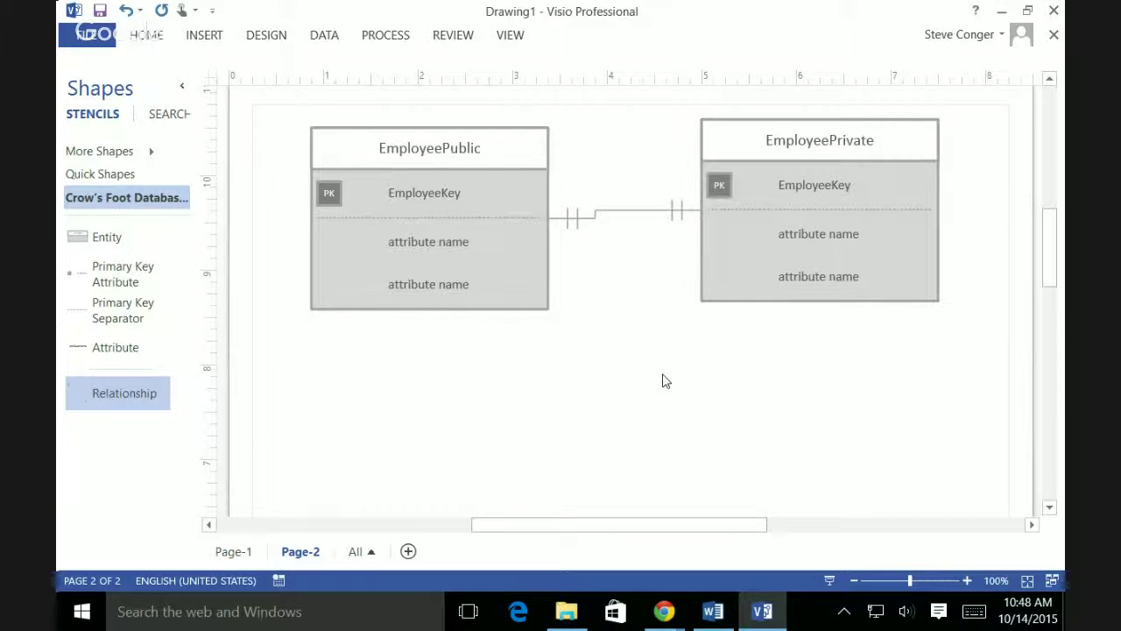
Step: Mark the EmployeeKey attribute in the EmployeePrivate entity as a foreign key as well
right_click(832, 186)
click(824, 219)
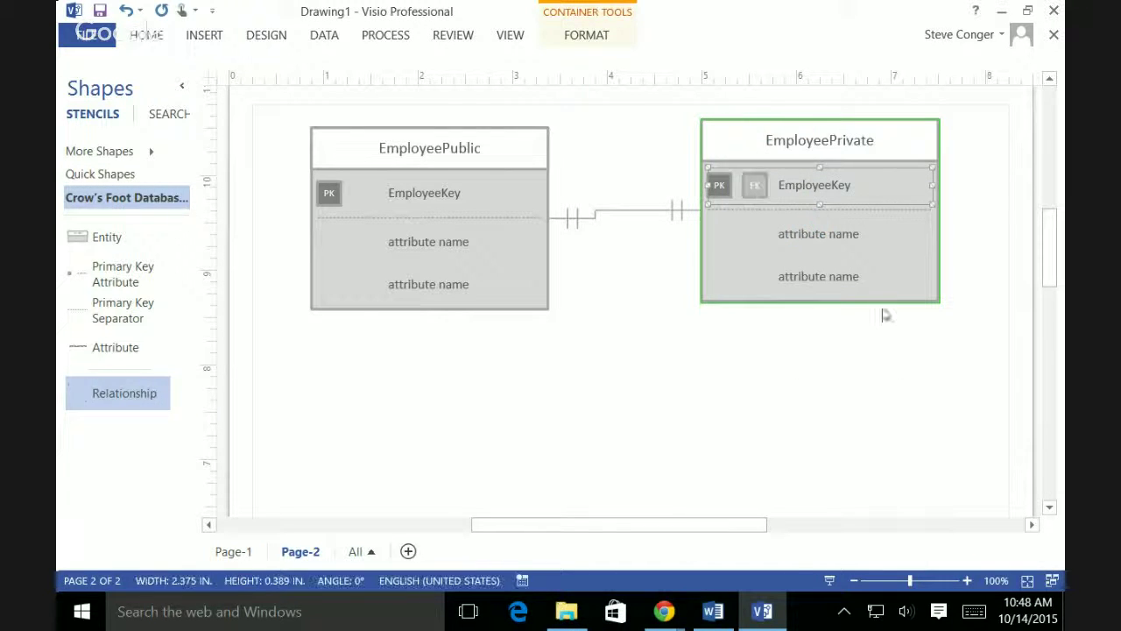
click(804, 507)
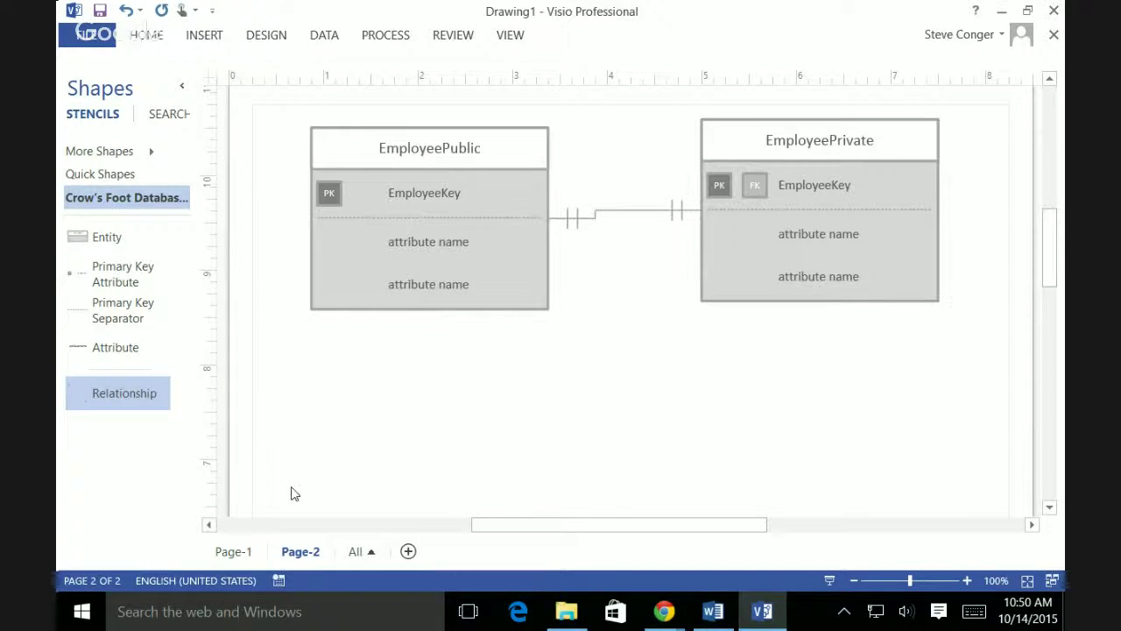
Step: Add a third page to the drawing and show it at 100% zoom
click(408, 551)
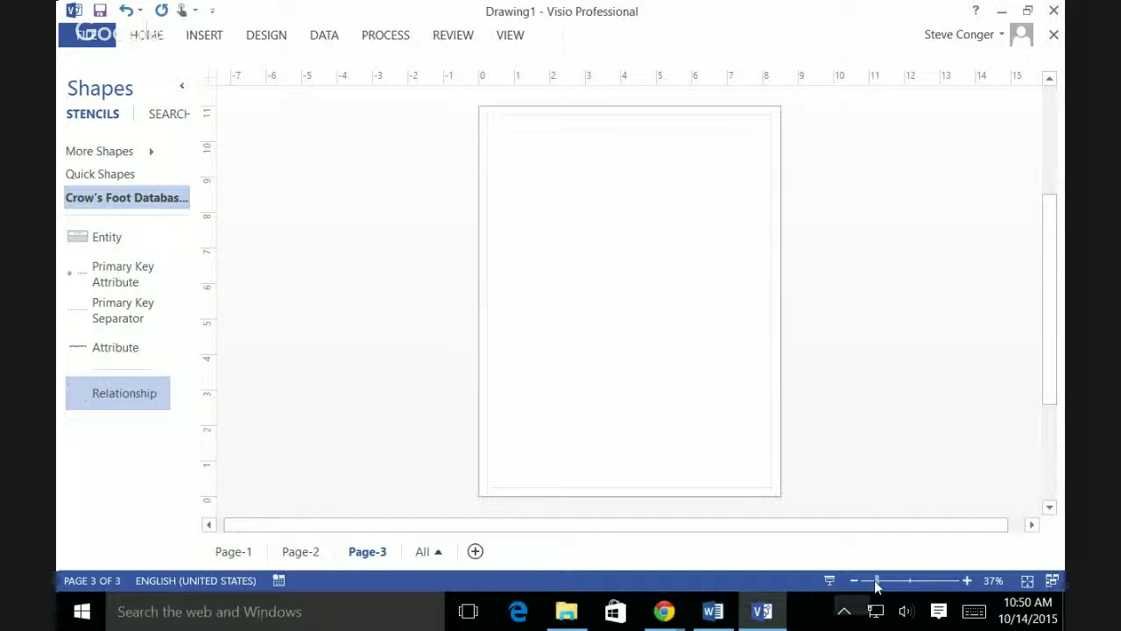
drag(875, 585, 910, 585)
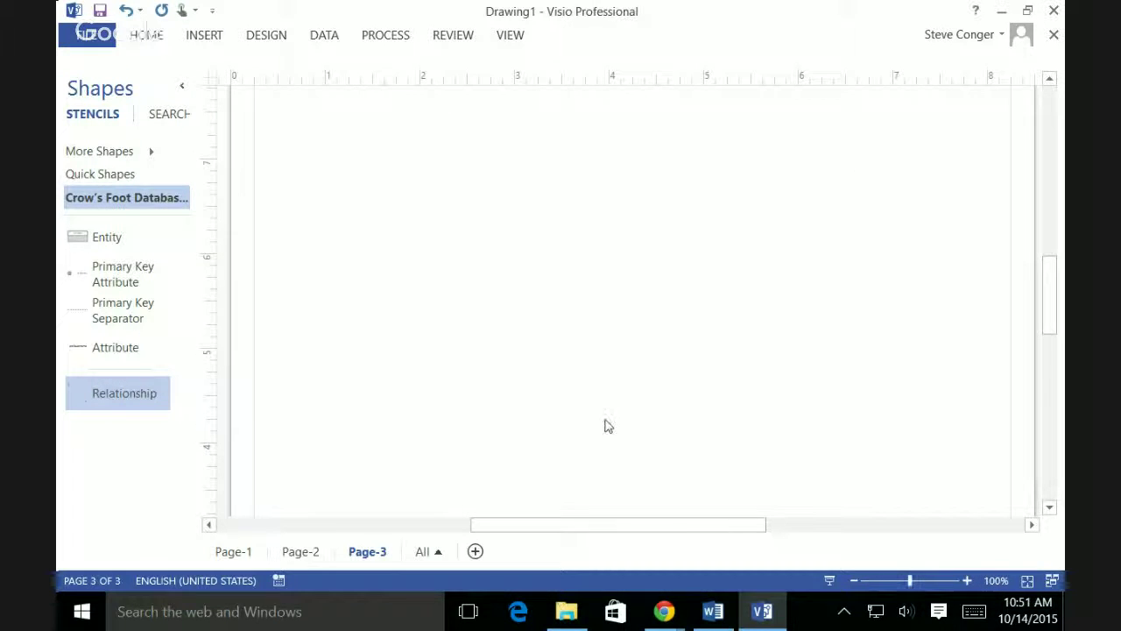
scroll(711, 249, up, 1)
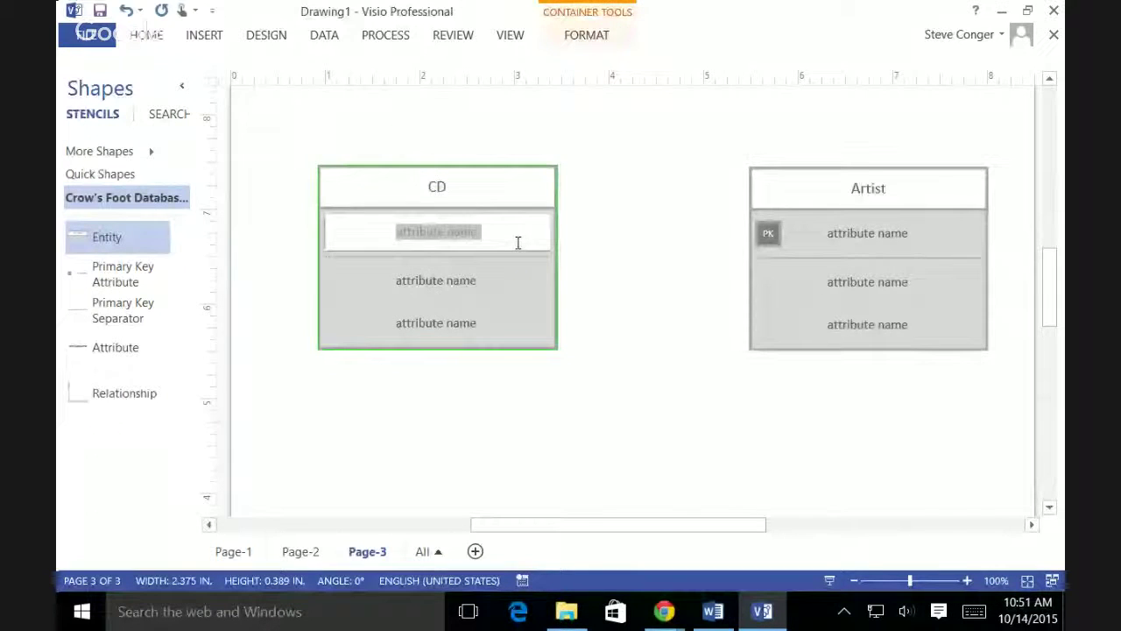
Step: Name the primary key attribute CDKey in the CD entity and ArtistKey in the Artist entity
text(cD)
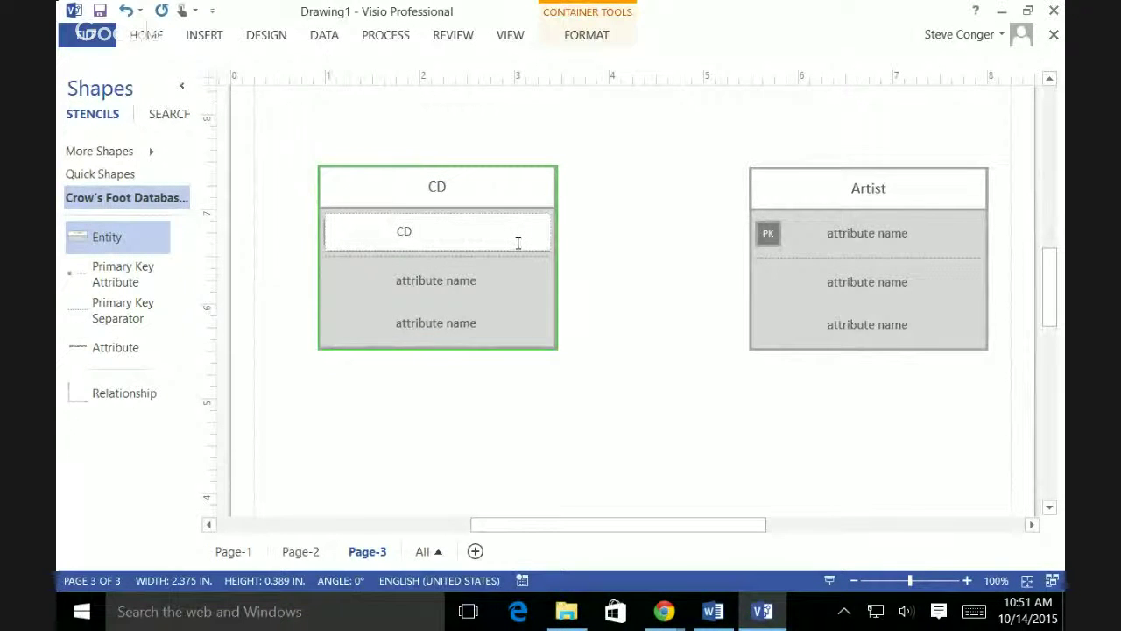
text(Key)
double_click(860, 234)
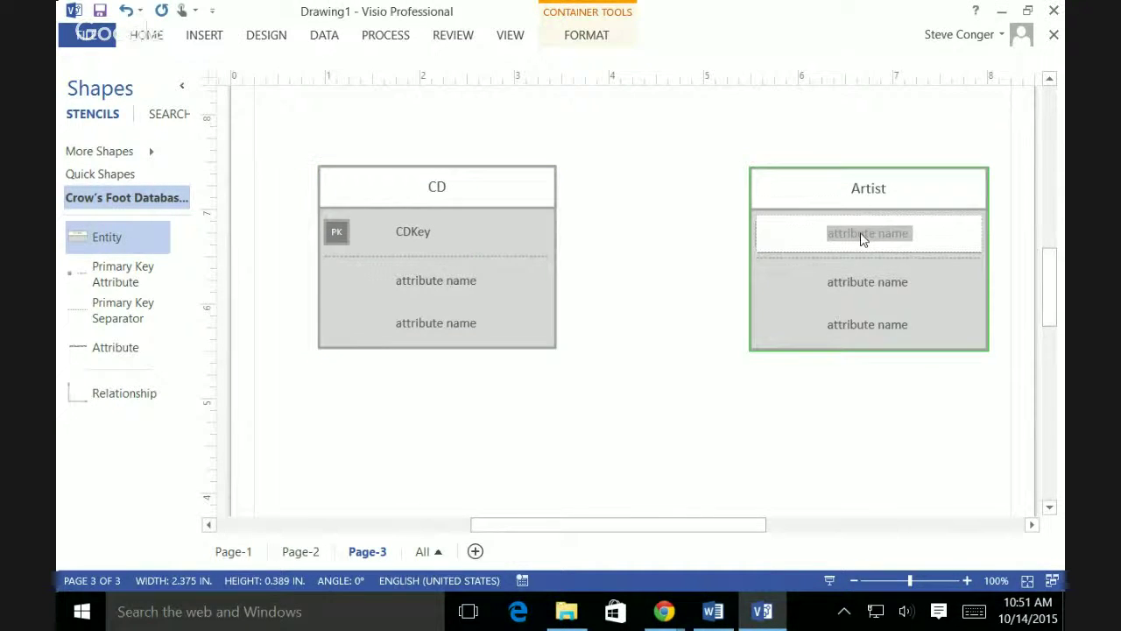
text(ArtistKey)
click(738, 280)
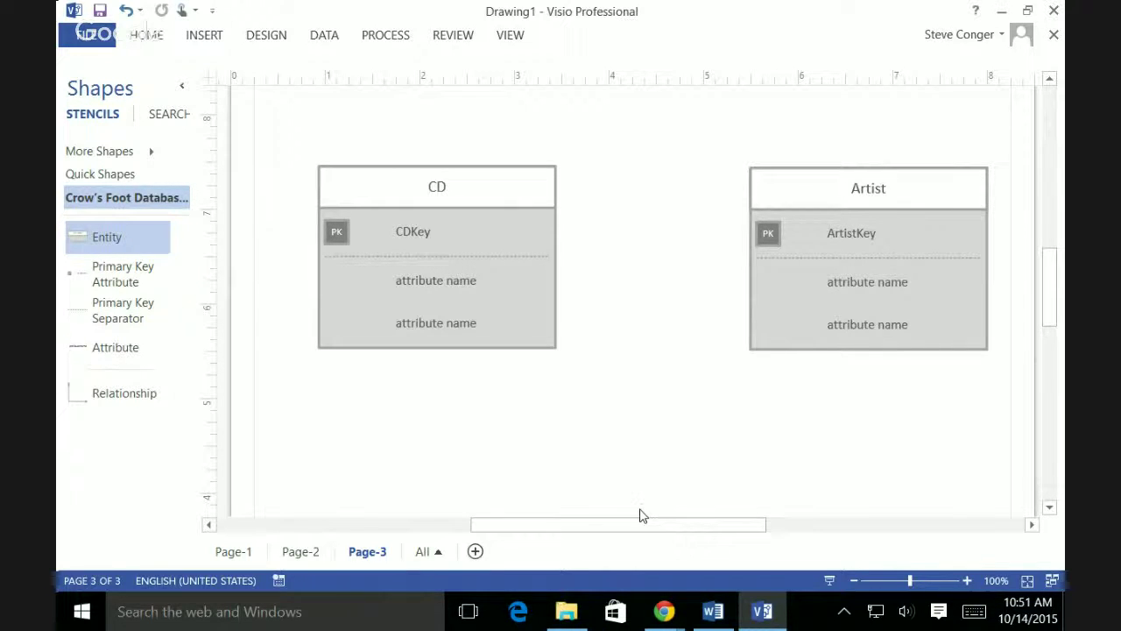
Step: Add a relationship connector below and between the CD and Artist entities and extend its begin end slightly upward
click(92, 396)
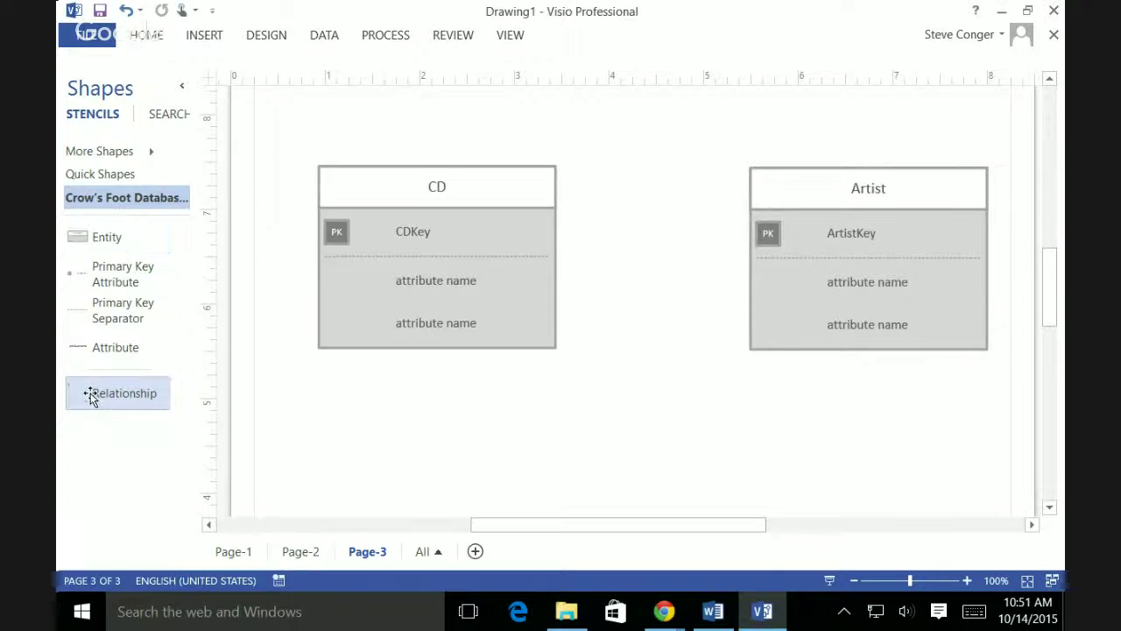
drag(92, 396, 634, 418)
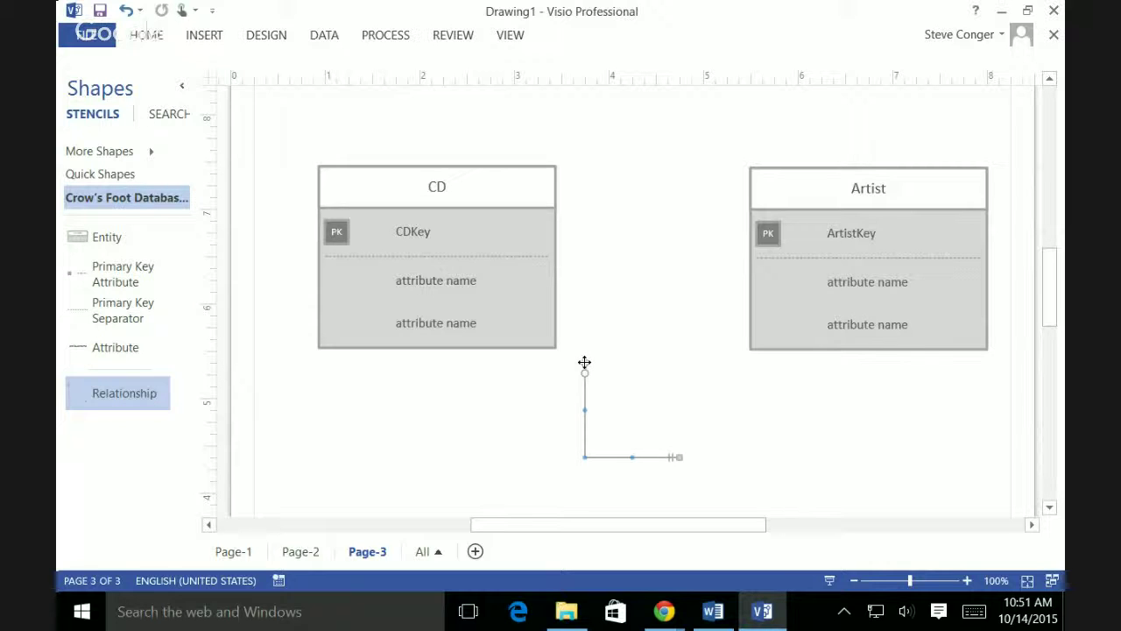
drag(584, 362, 584, 338)
Step: Set the new relationship connector's begin and end arrow sizes to Jumbo
right_click(581, 436)
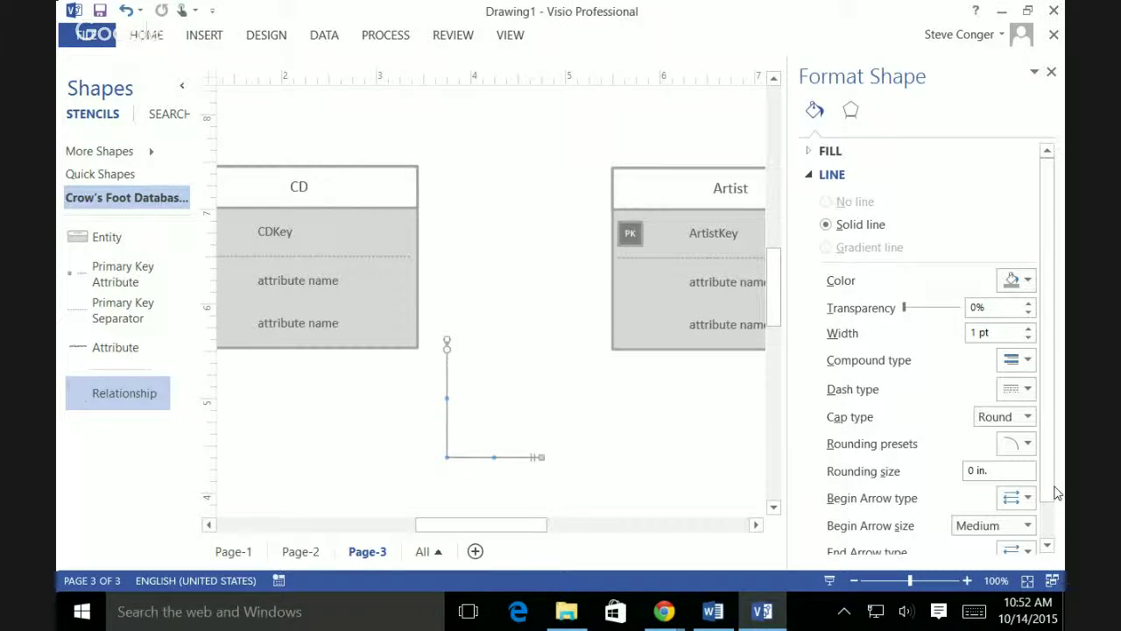
scroll(1043, 508, down, 1)
click(1028, 487)
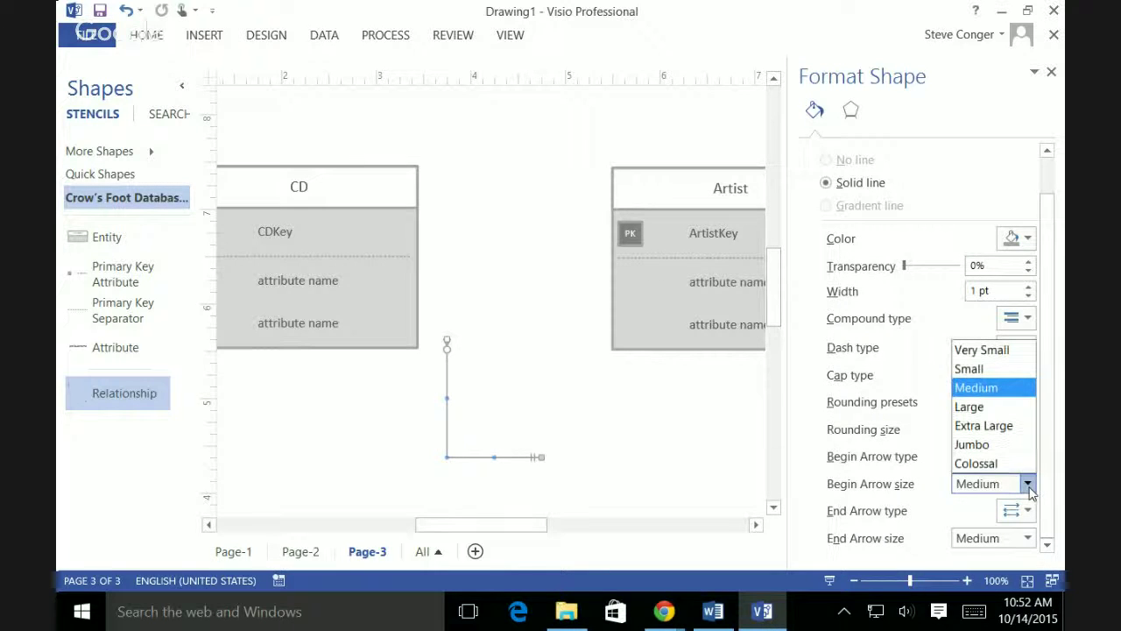
click(988, 461)
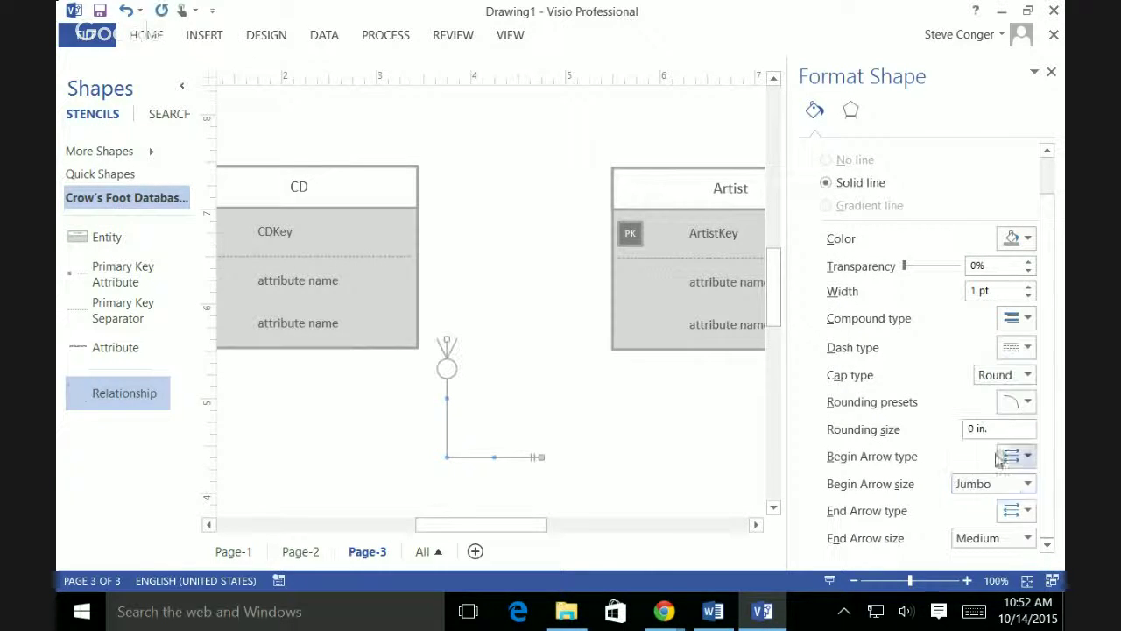
click(1025, 538)
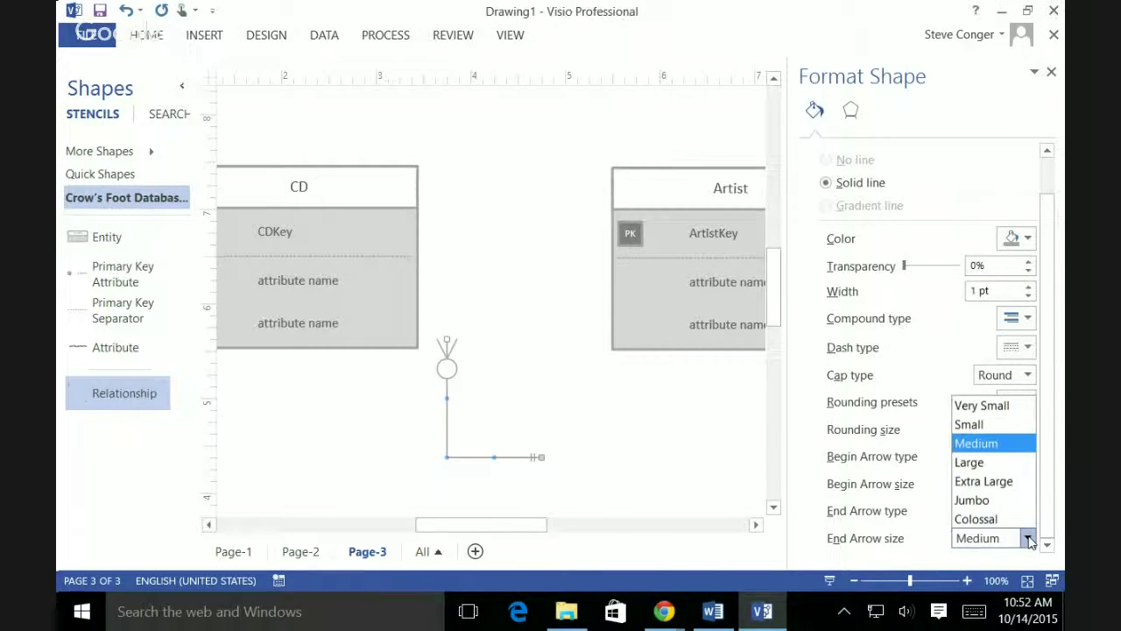
click(974, 498)
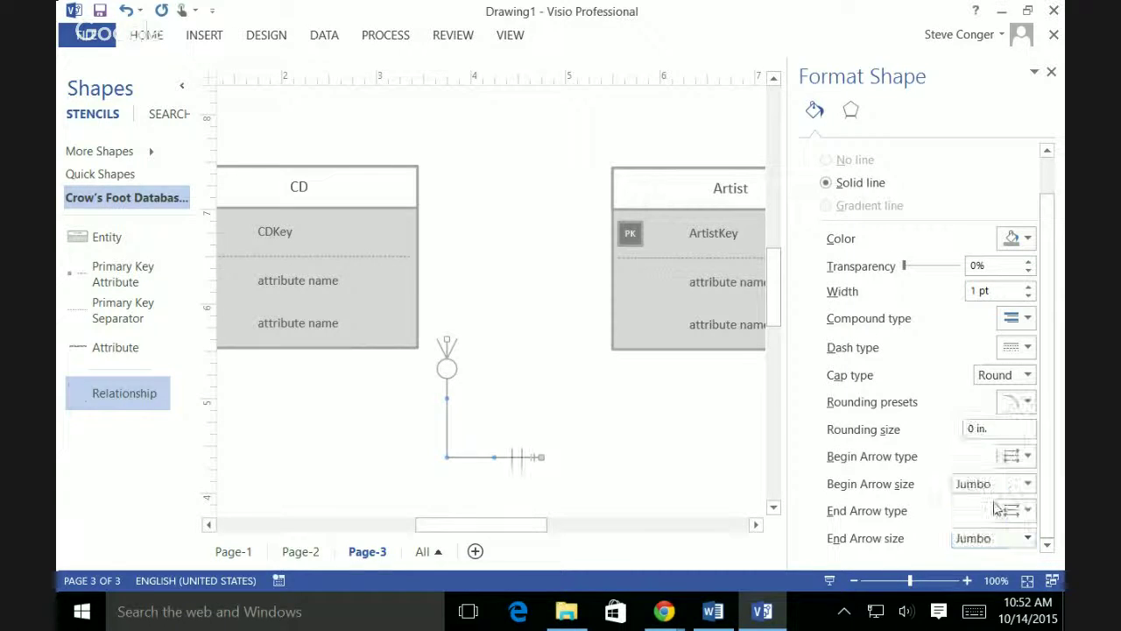
click(501, 392)
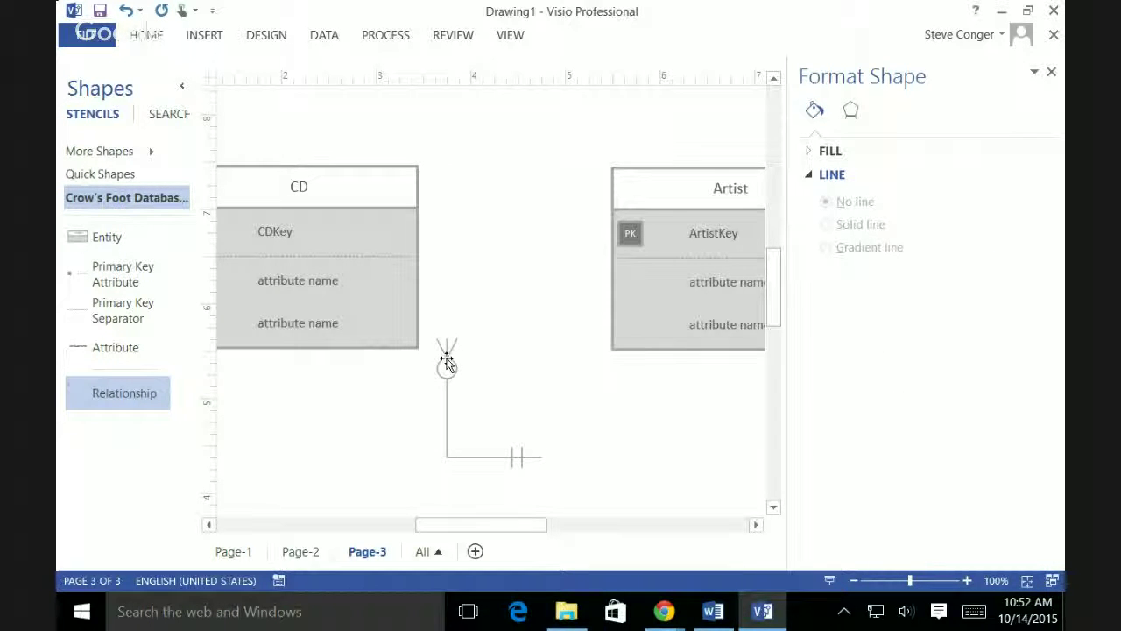
Step: Connect the relationship's begin end to the CD entity and its other end to the Artist entity
drag(443, 354, 388, 370)
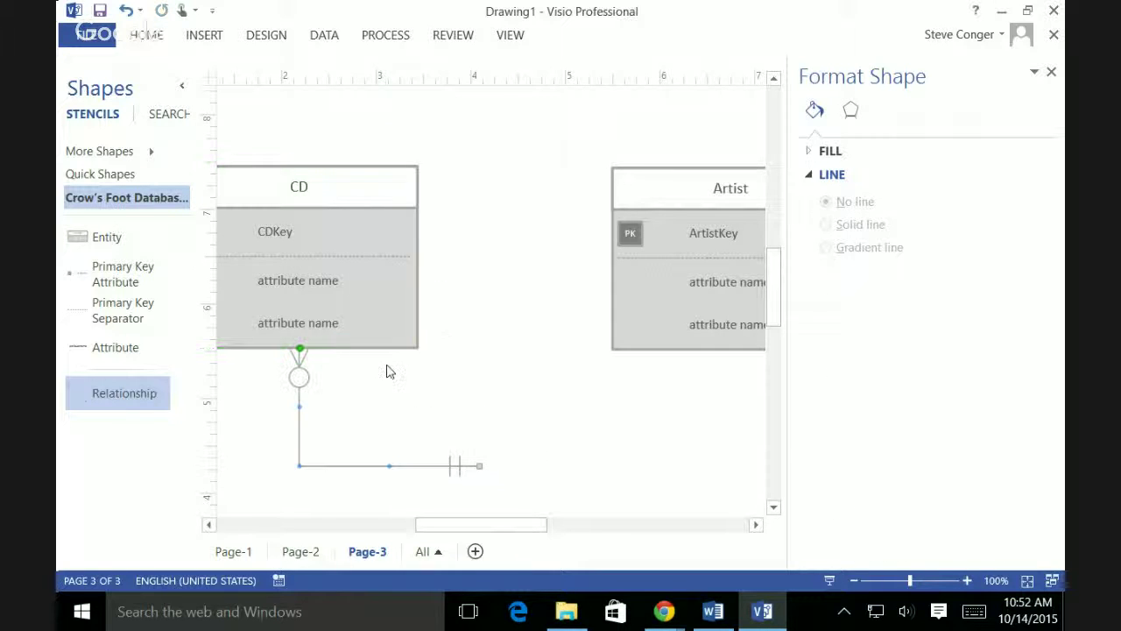
drag(476, 467, 693, 347)
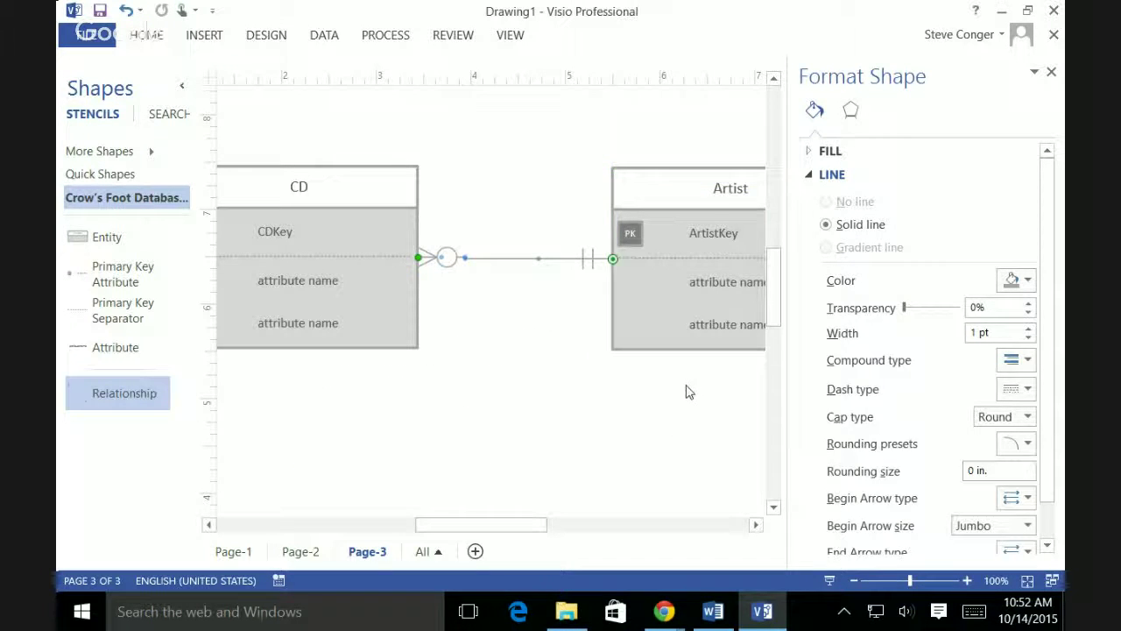
click(688, 393)
Step: Set the end symbol of the CD–Artist relationship to Zero or more
right_click(535, 261)
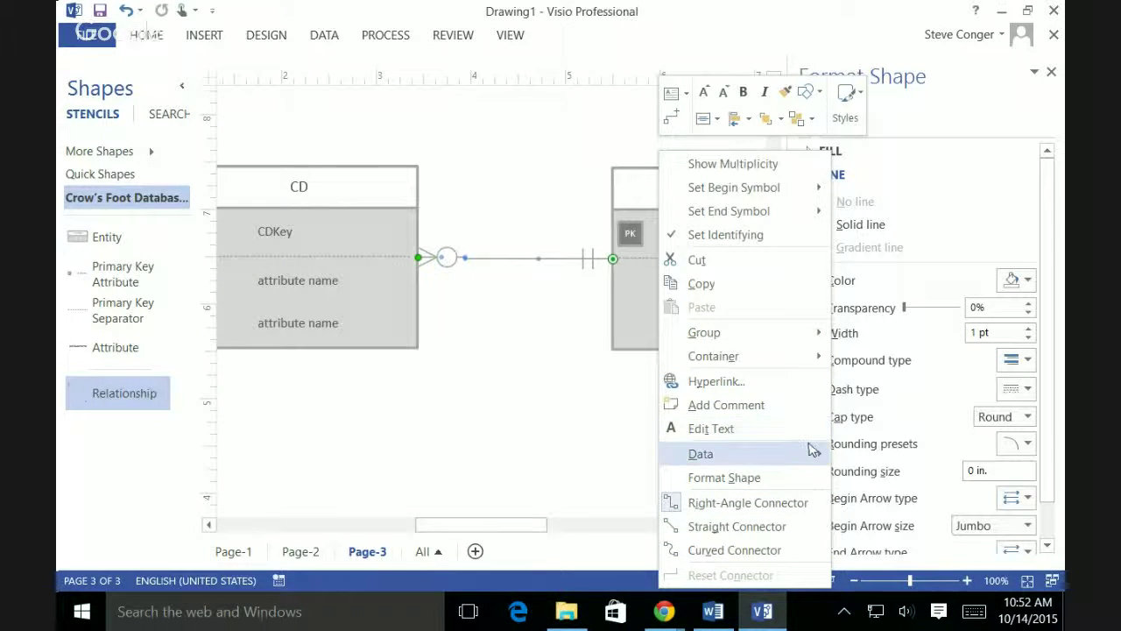
mouse_move(763, 200)
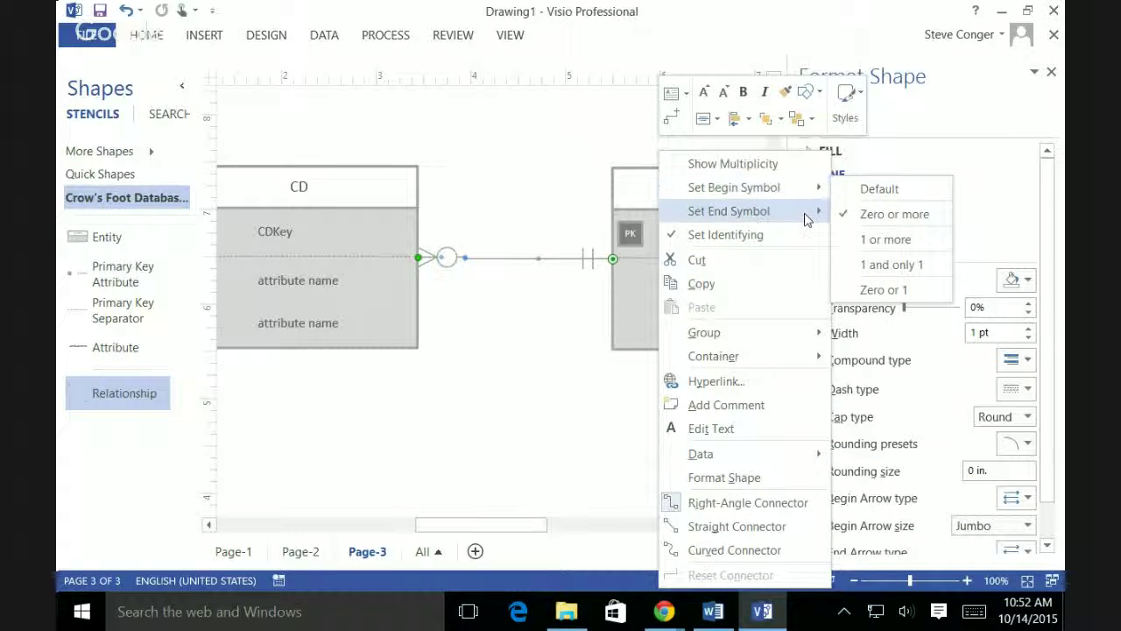
mouse_move(797, 219)
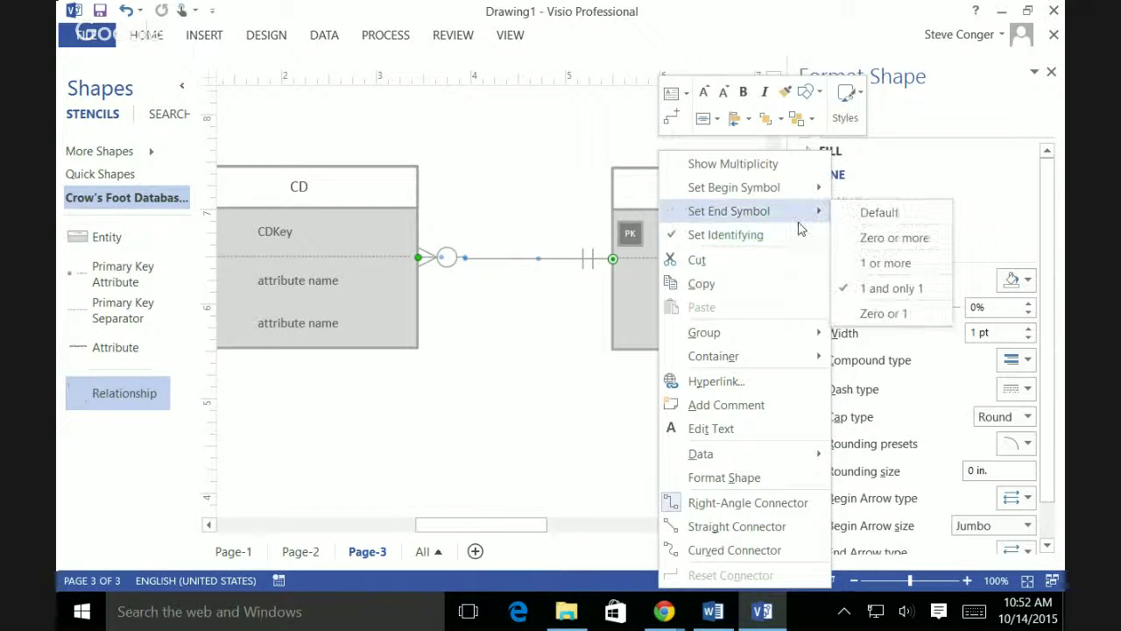
click(887, 246)
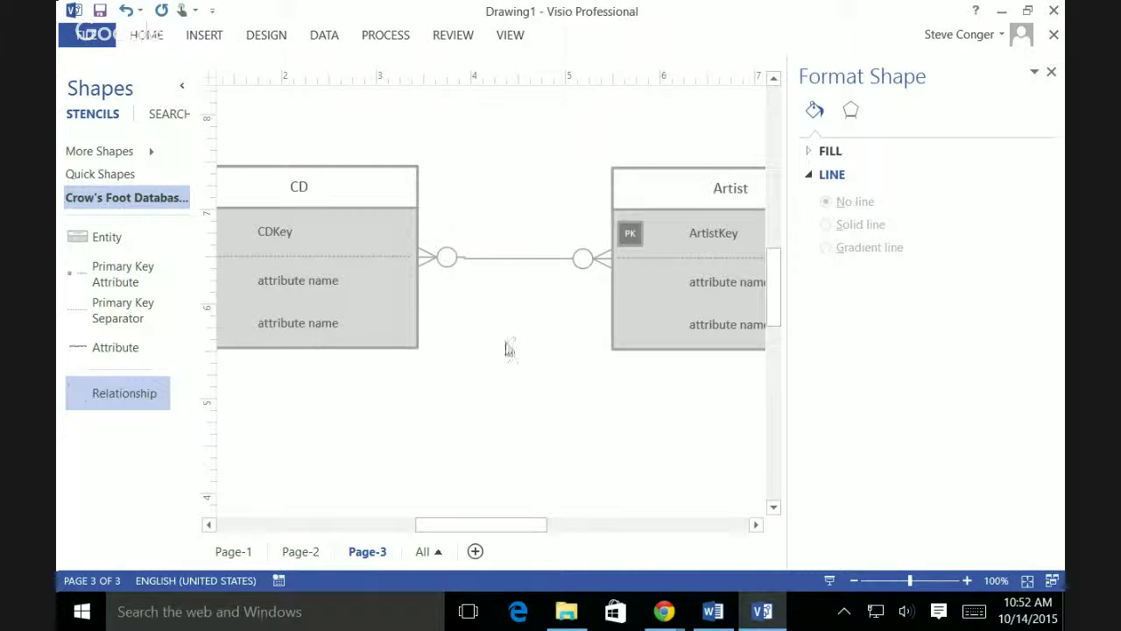
Step: Set the end symbol of the CD–Artist relationship to 1 or more, then close the shape formatting options
click(529, 258)
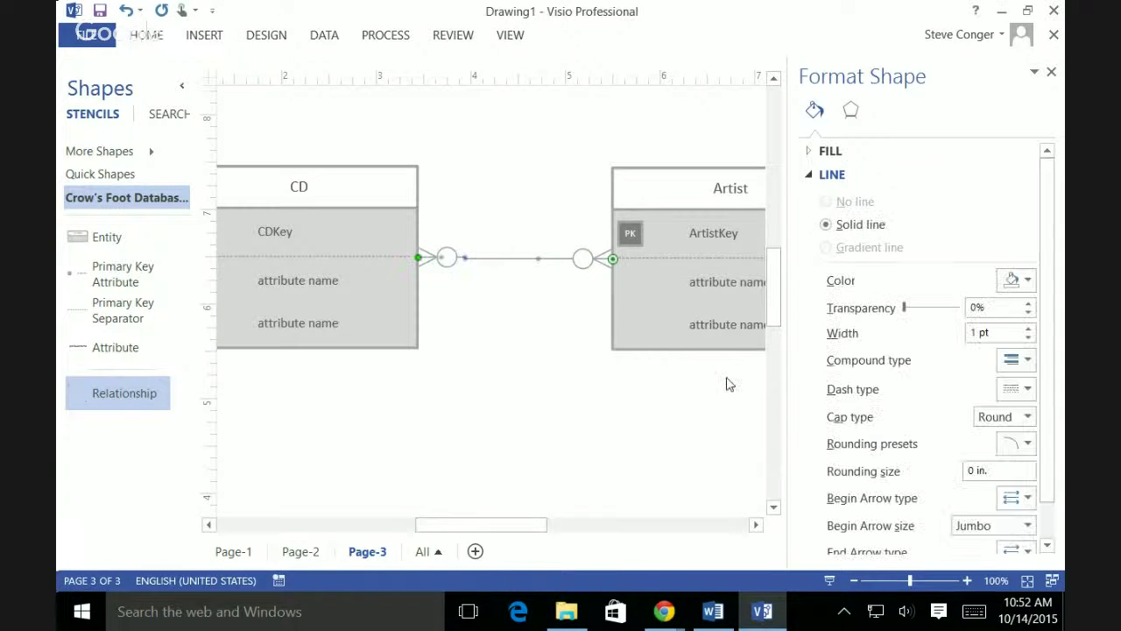
right_click(512, 262)
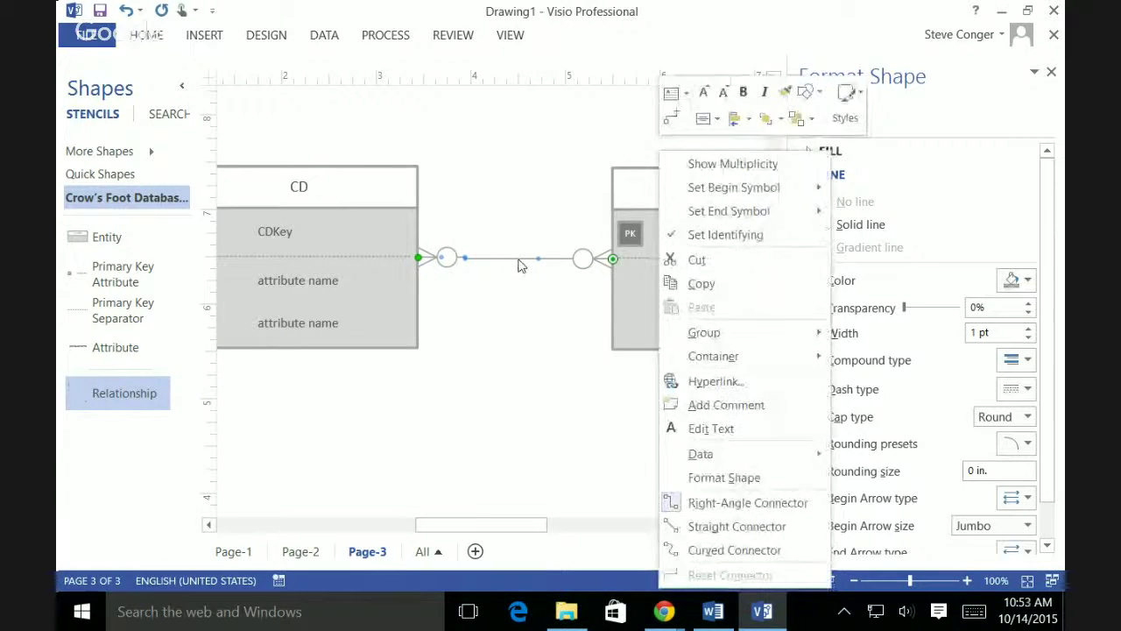
mouse_move(764, 212)
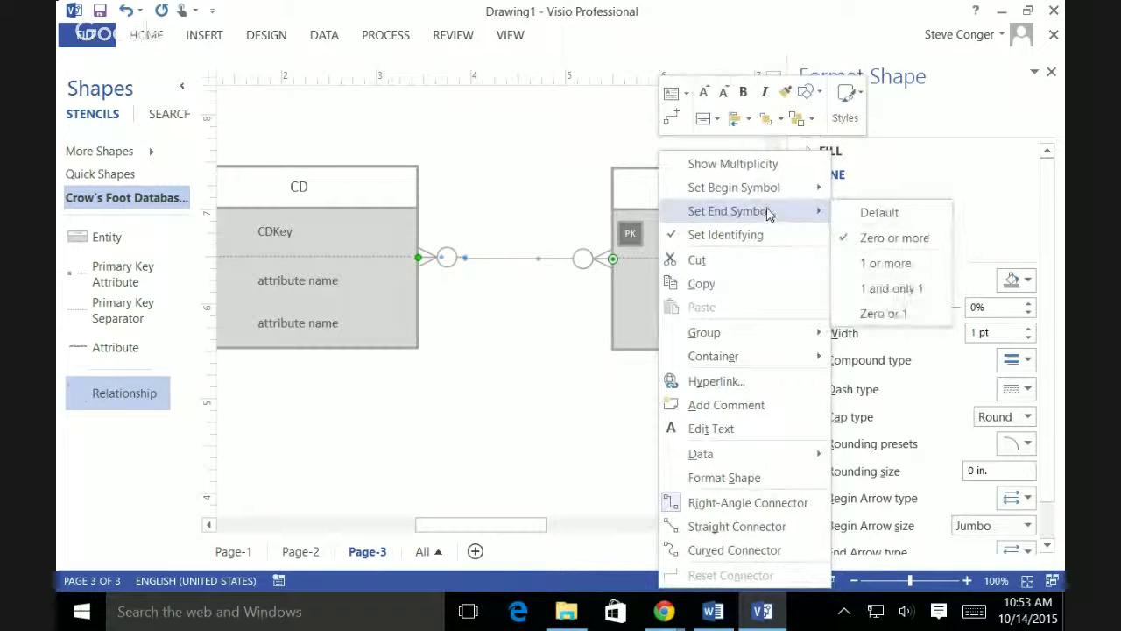
click(889, 268)
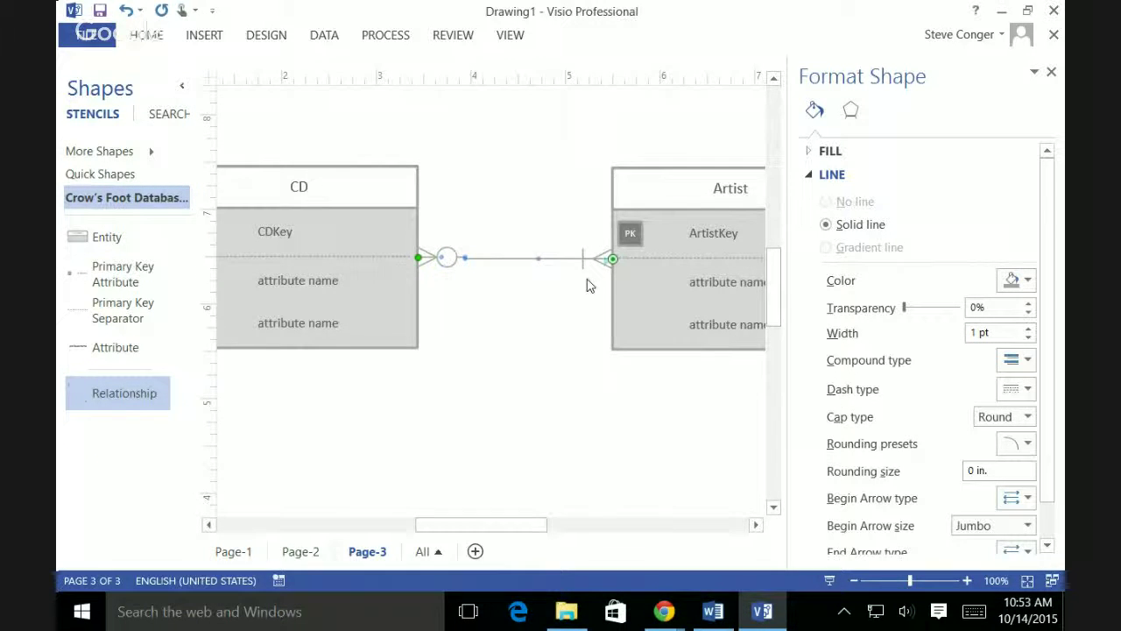
click(521, 211)
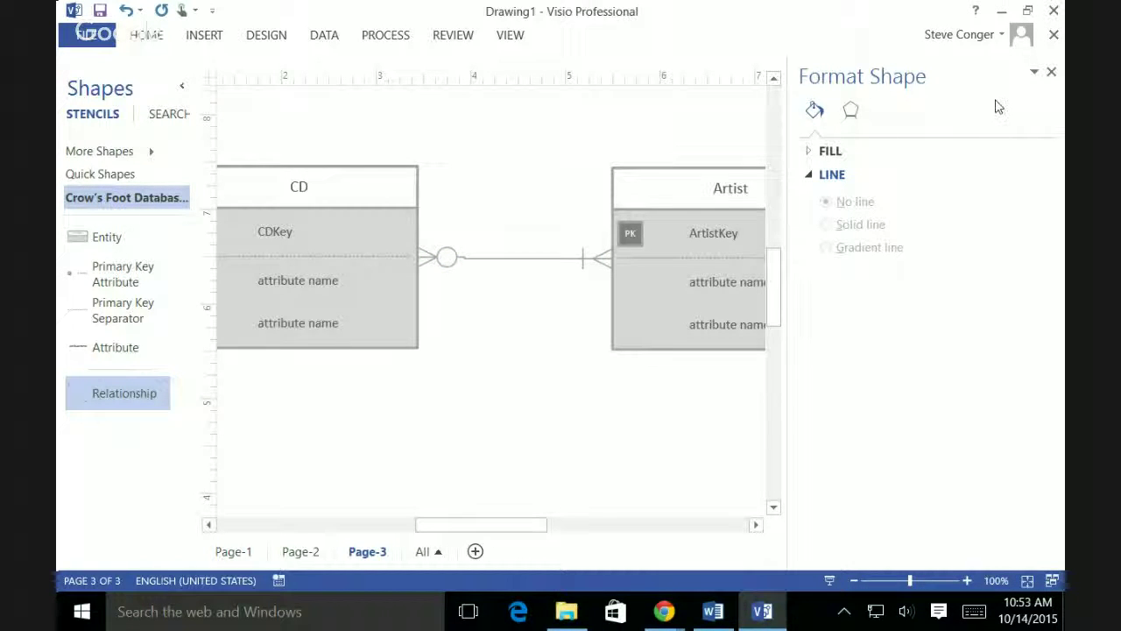
click(1051, 71)
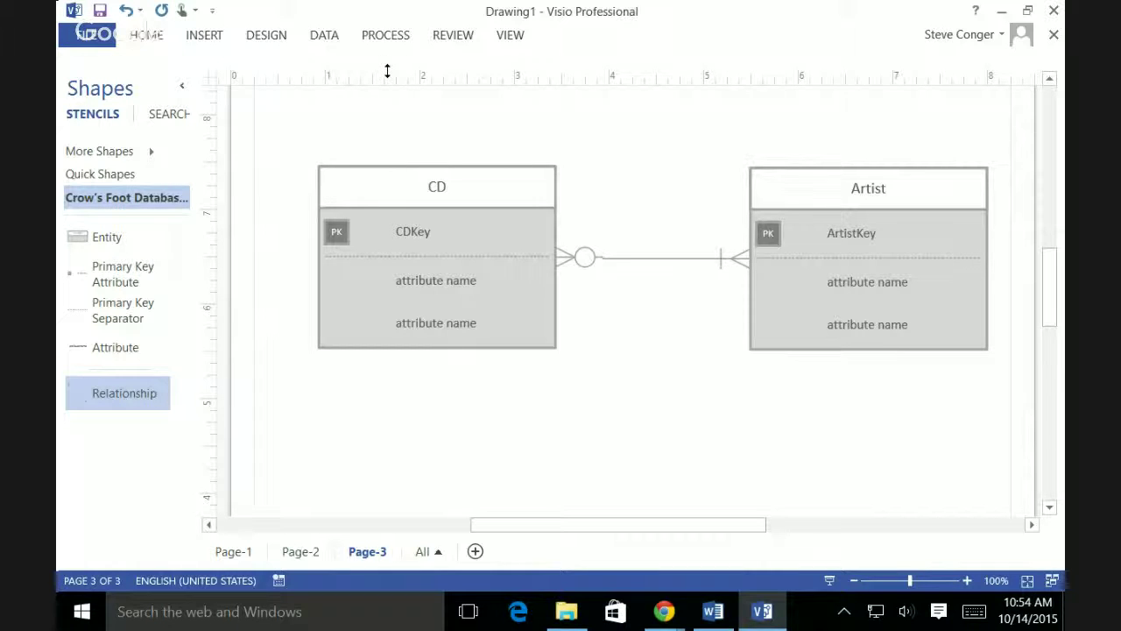
Step: Open the Favorites stencil from the personal shape collection
click(88, 153)
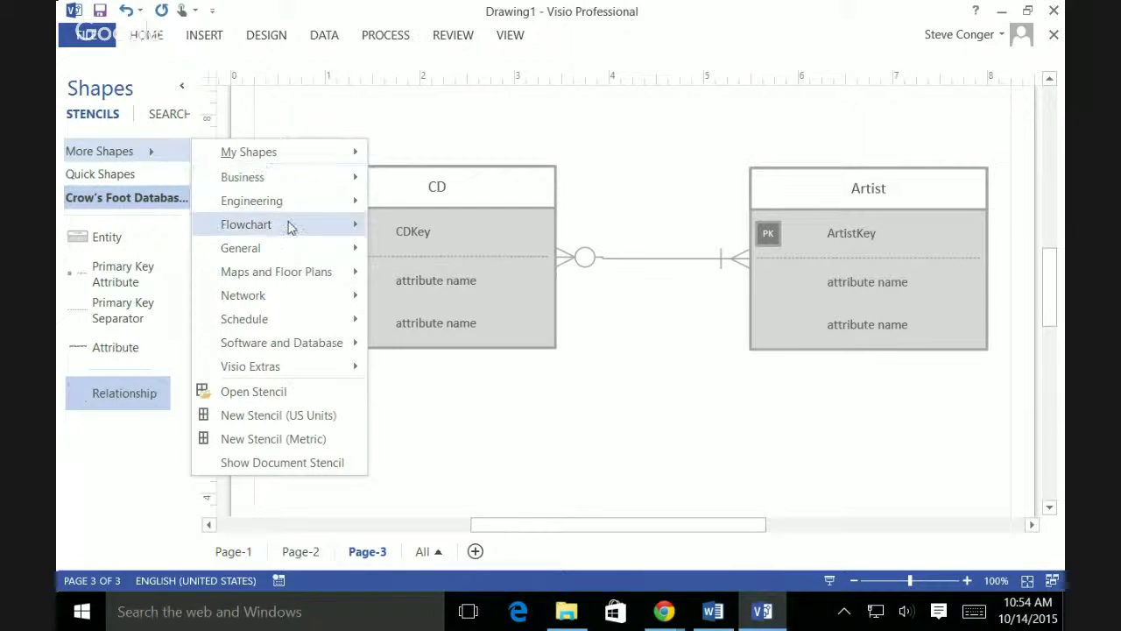
mouse_move(288, 273)
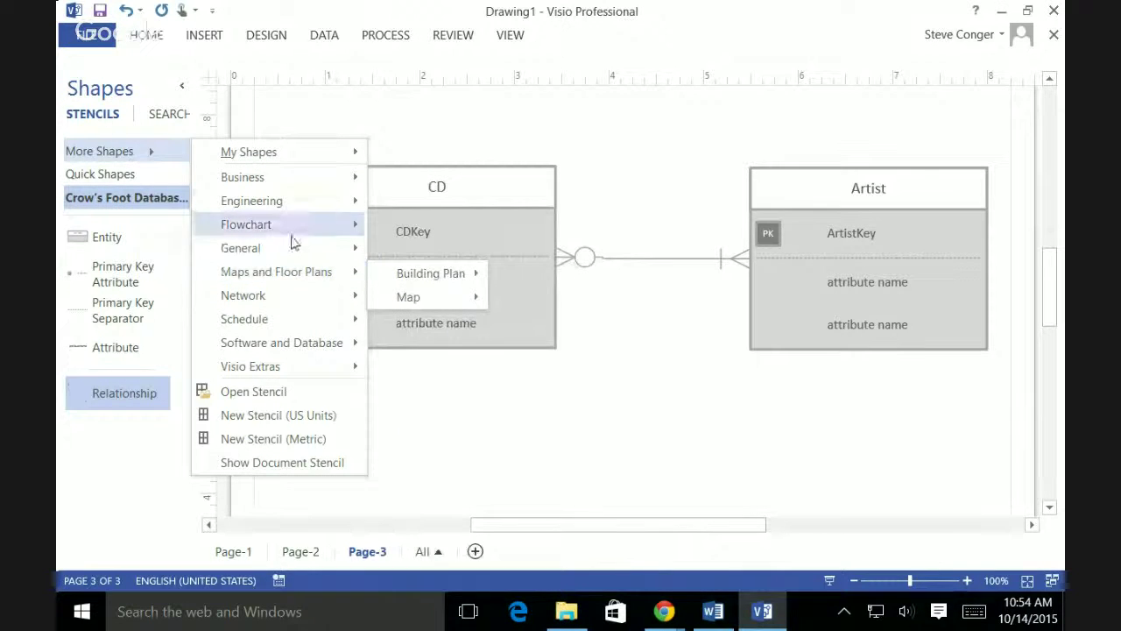
mouse_move(300, 163)
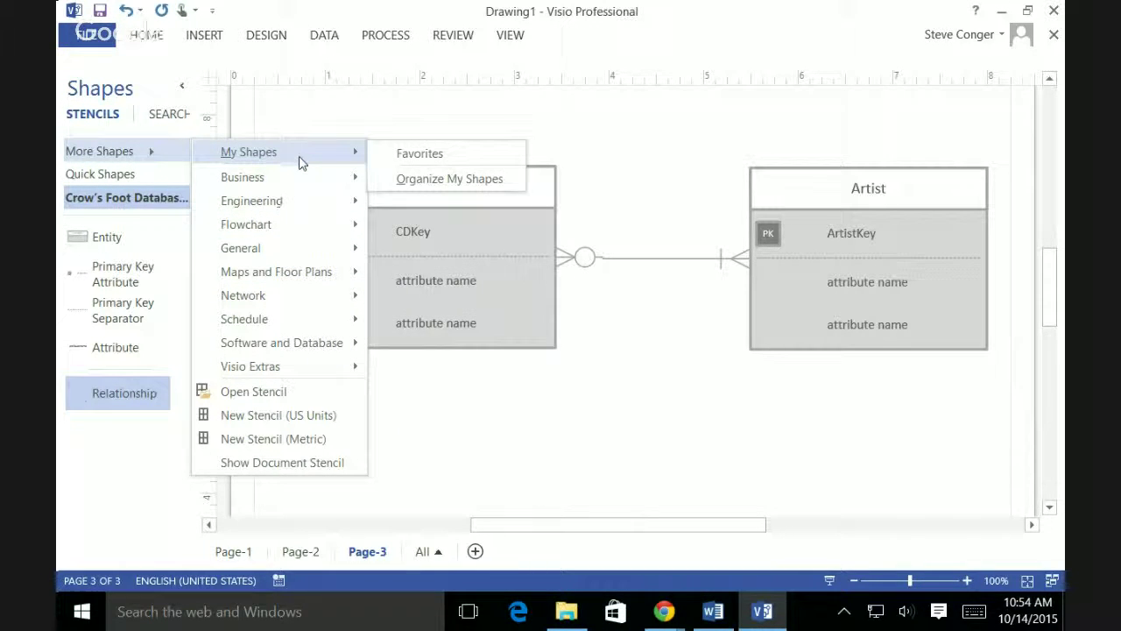
click(440, 158)
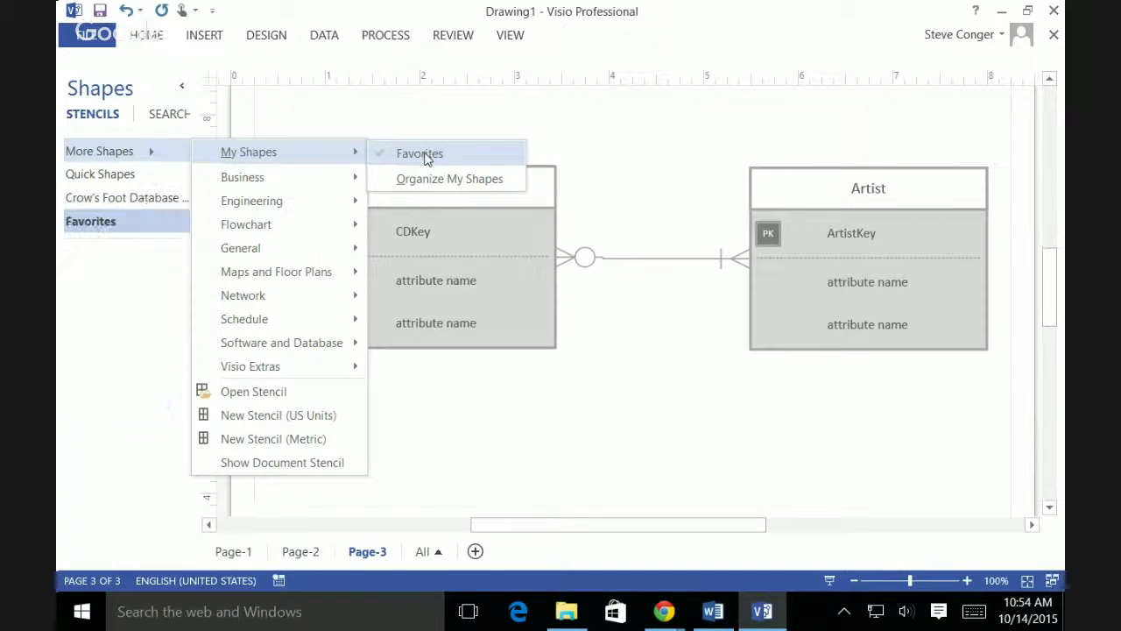
click(680, 223)
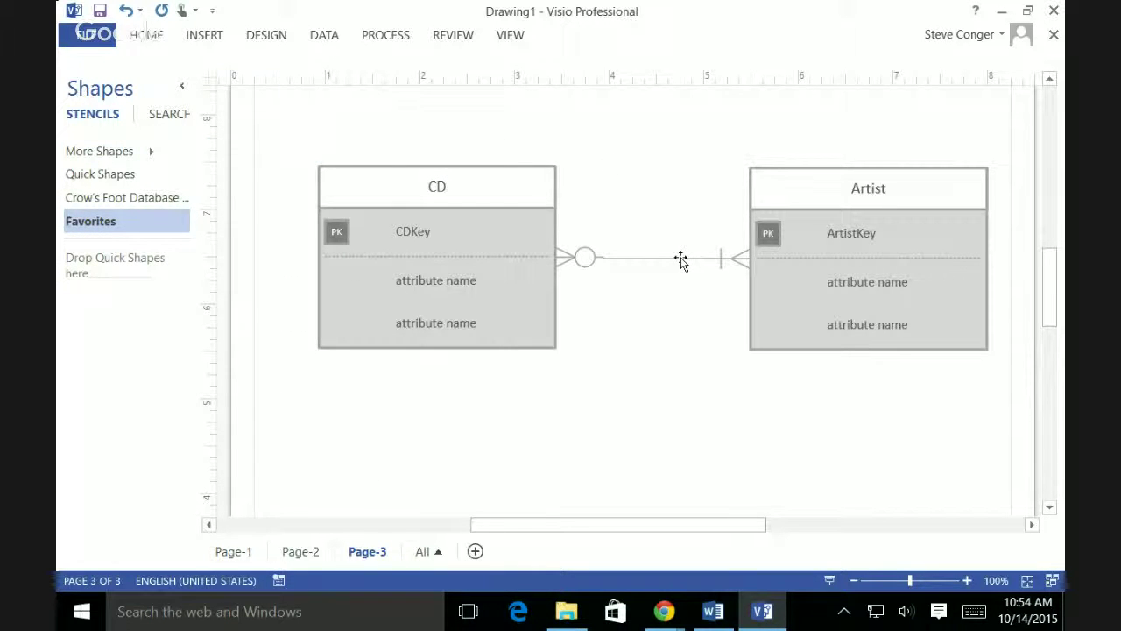
Step: Store the CD–Artist relationship connector in Favorites with stencil editing allowed, and store a placed copy of it there as a second master
drag(682, 261, 128, 348)
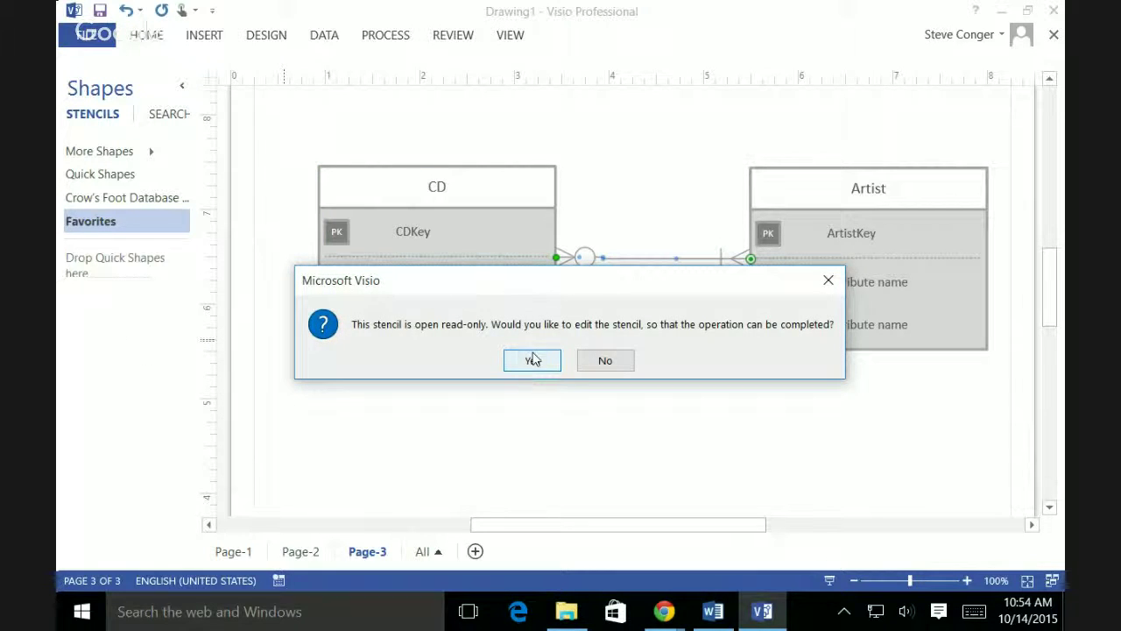
click(532, 361)
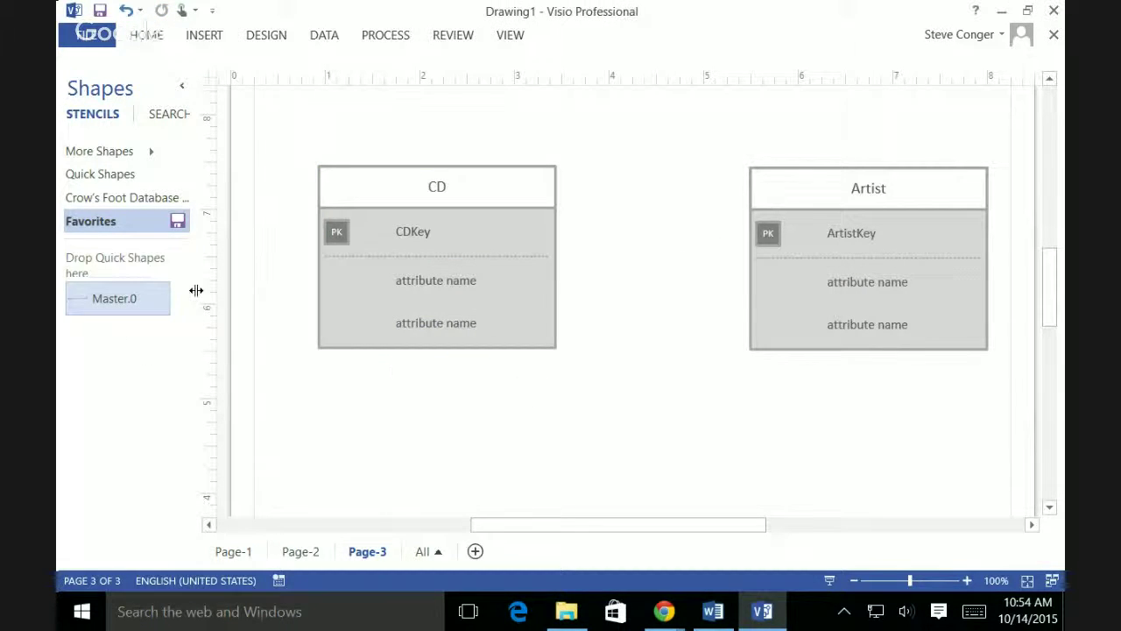
drag(130, 292, 647, 443)
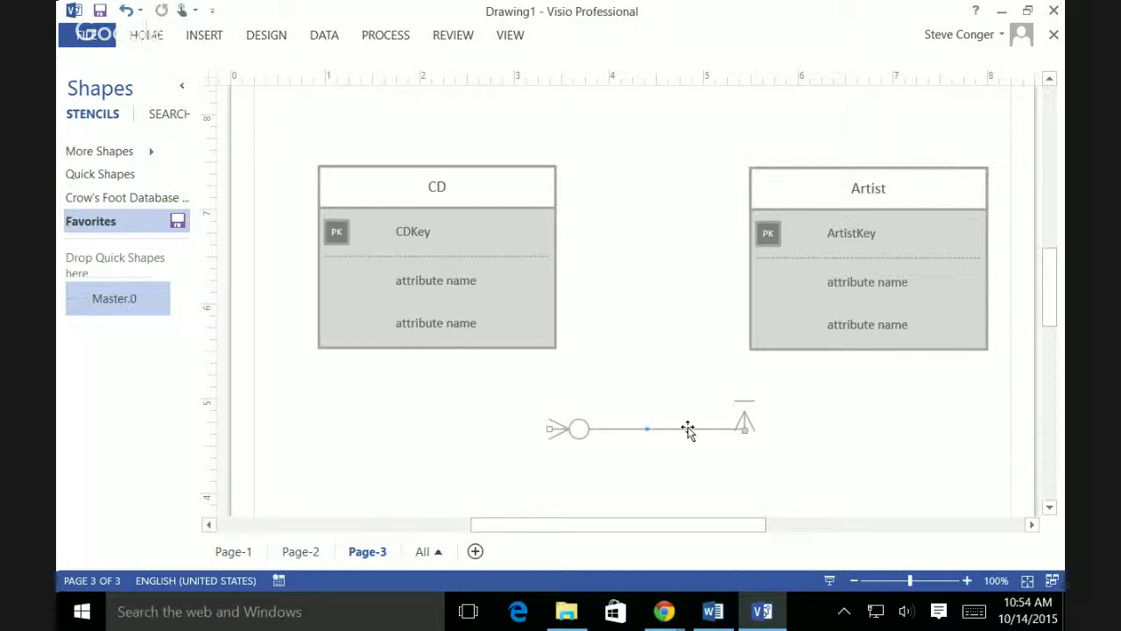
drag(684, 435, 102, 385)
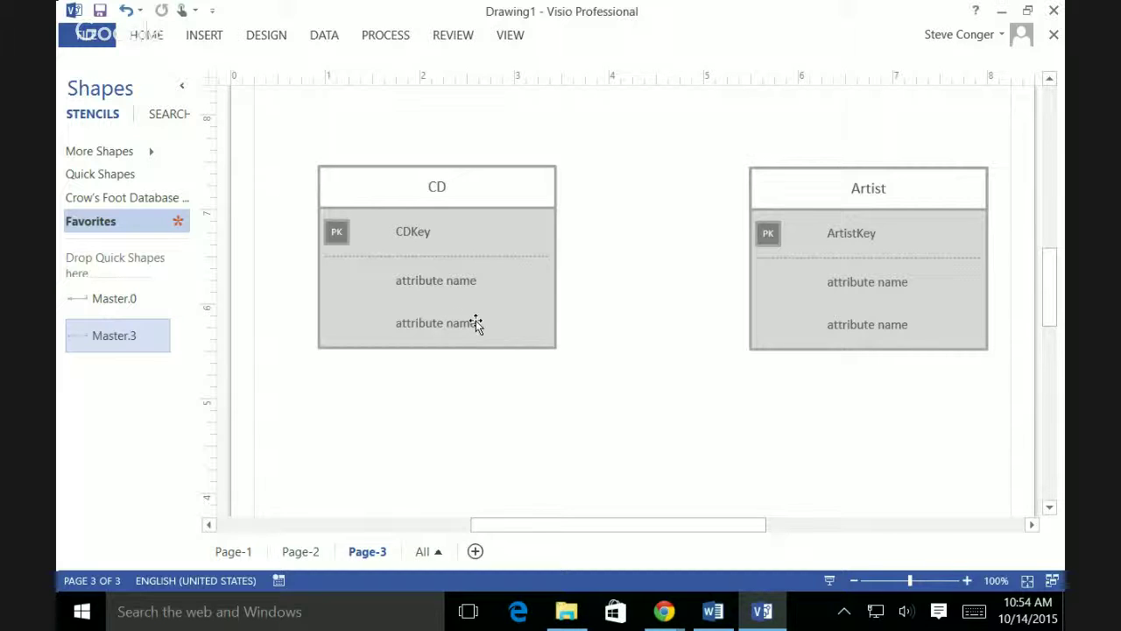
Step: Connect the CD entity to the Artist entity with the Master.3 relationship from Favorites, and delete that connector
drag(140, 334, 547, 409)
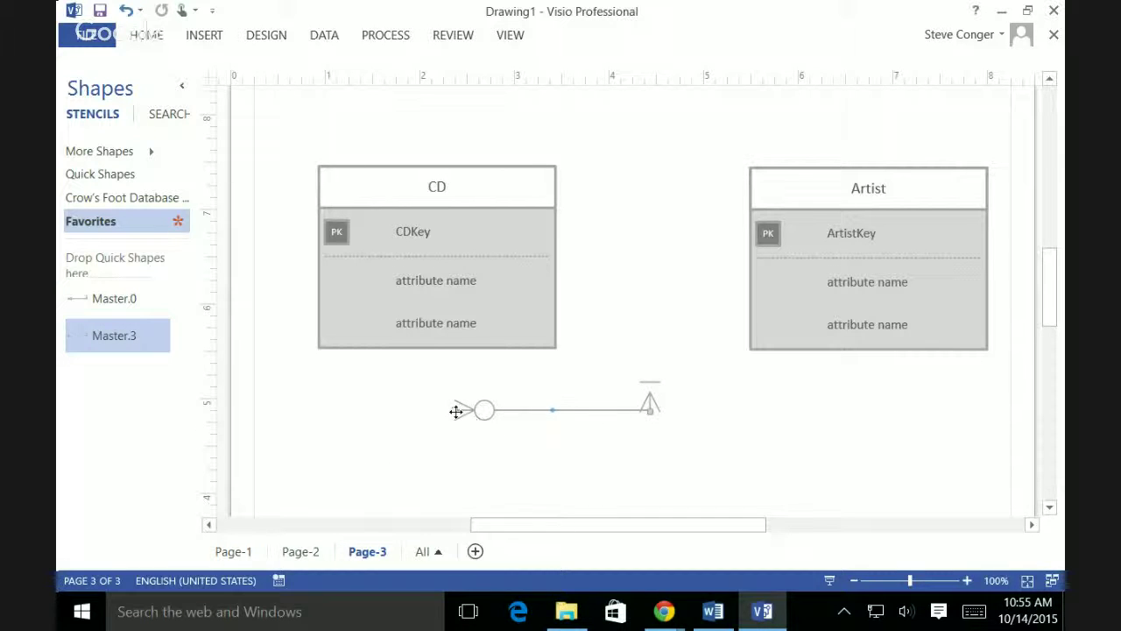
drag(455, 411, 437, 348)
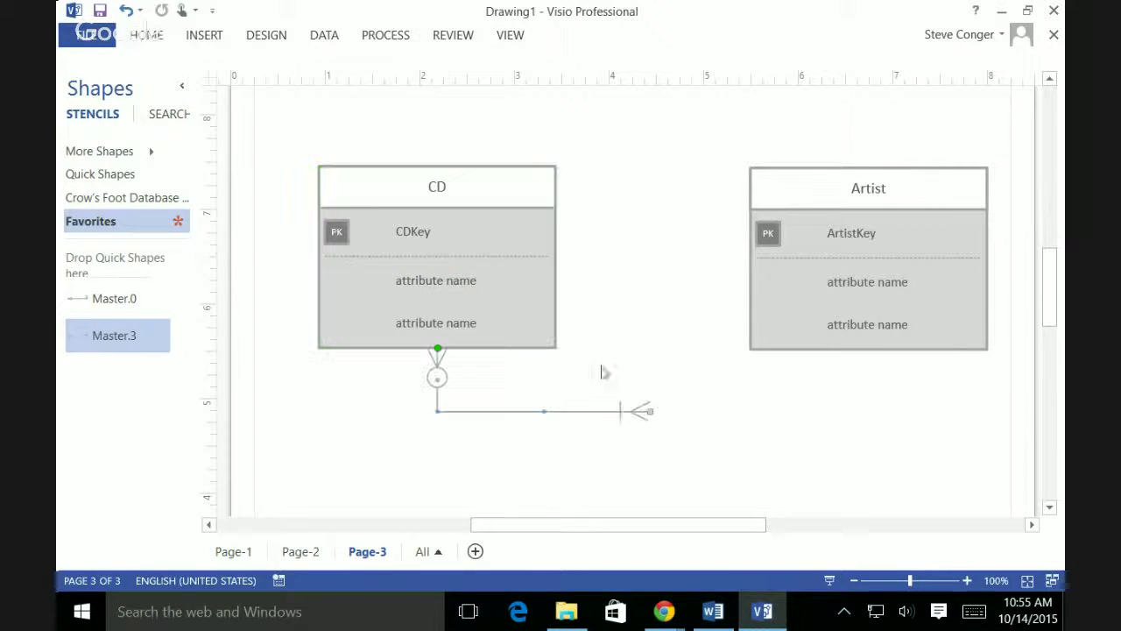
drag(648, 408, 751, 259)
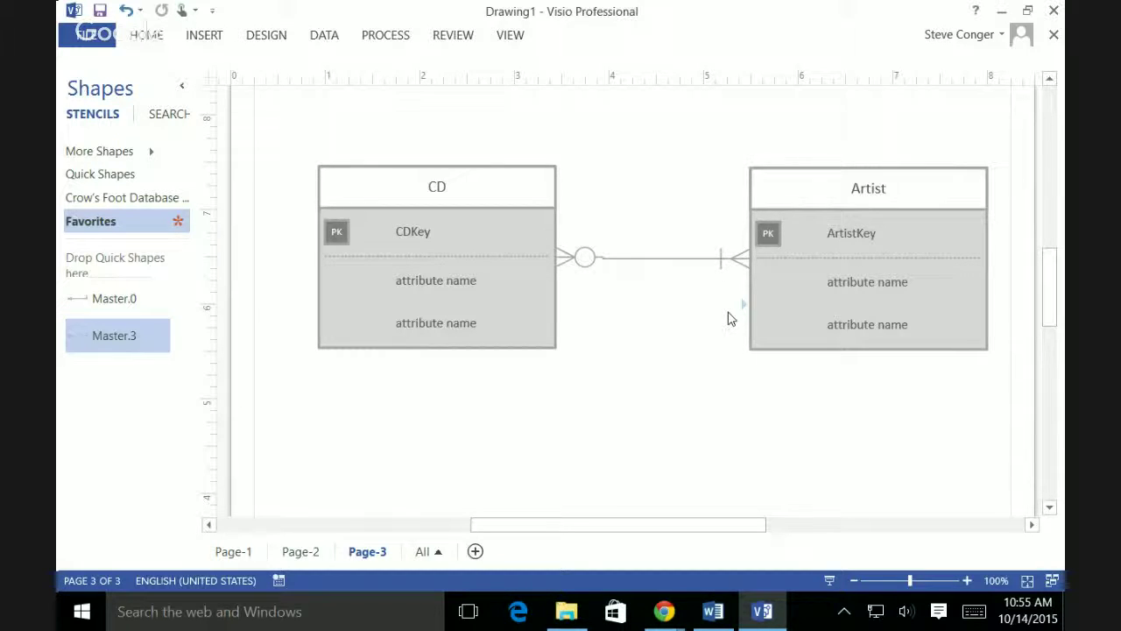
click(661, 259)
key(Delete)
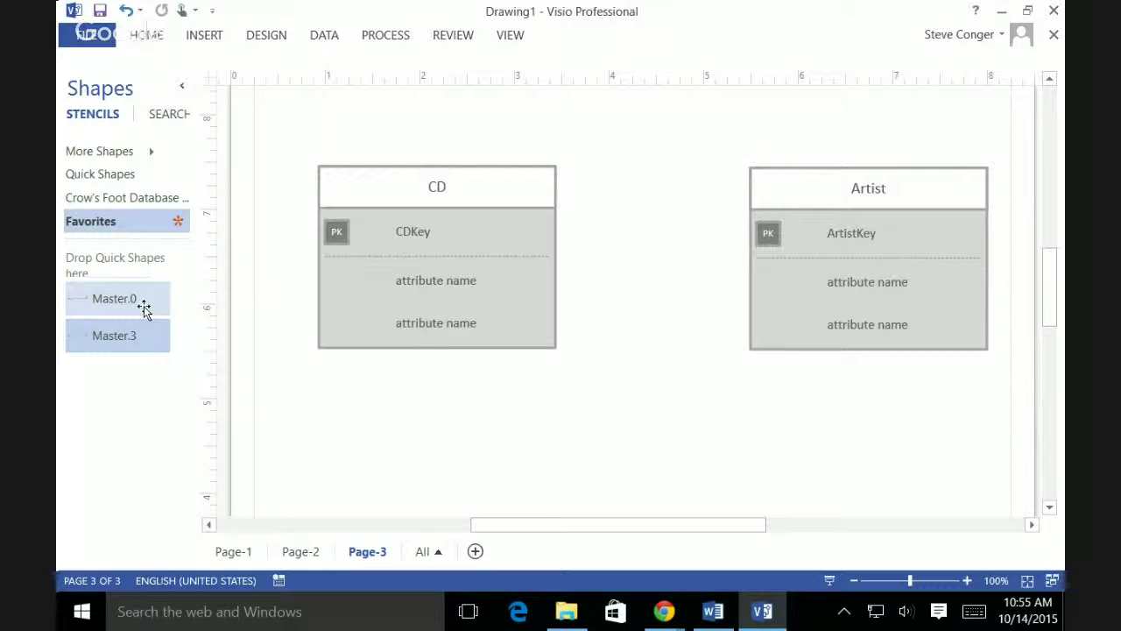
Step: Add a new entity from the Crow's Foot Database stencil below and between CD and Artist, and name it CDArtist
click(145, 198)
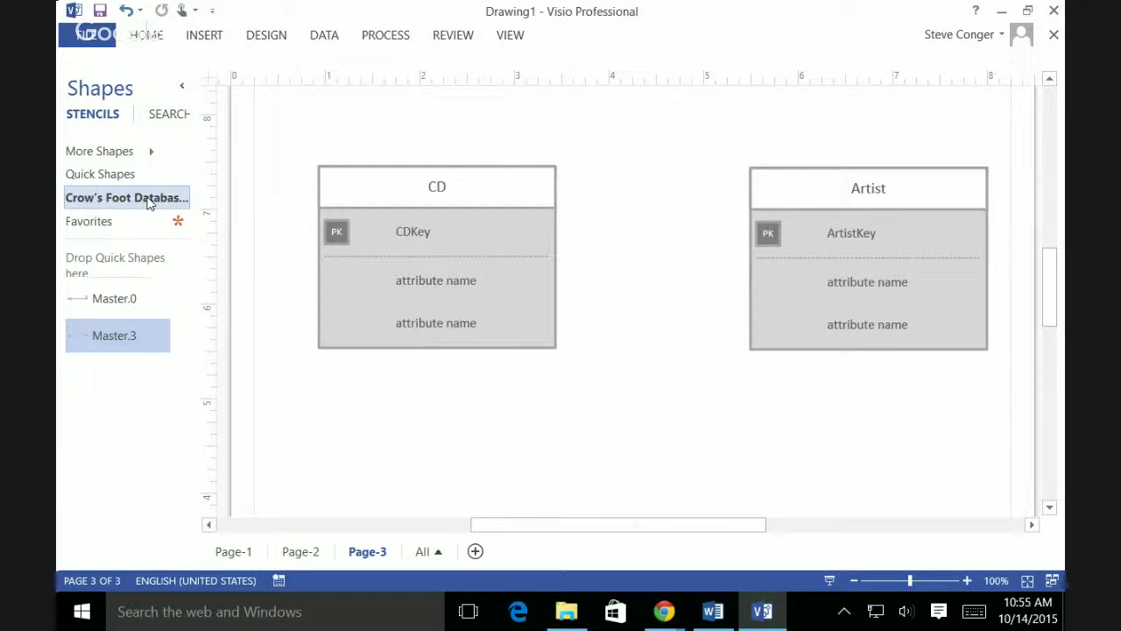
drag(114, 276, 650, 433)
double_click(661, 408)
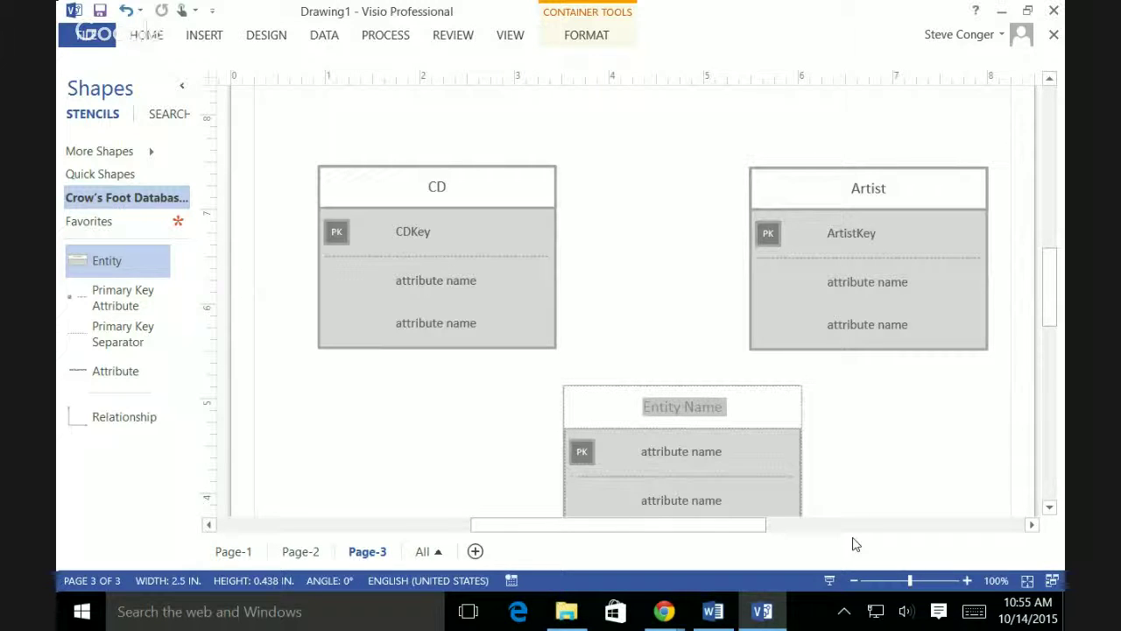
text(CDAr)
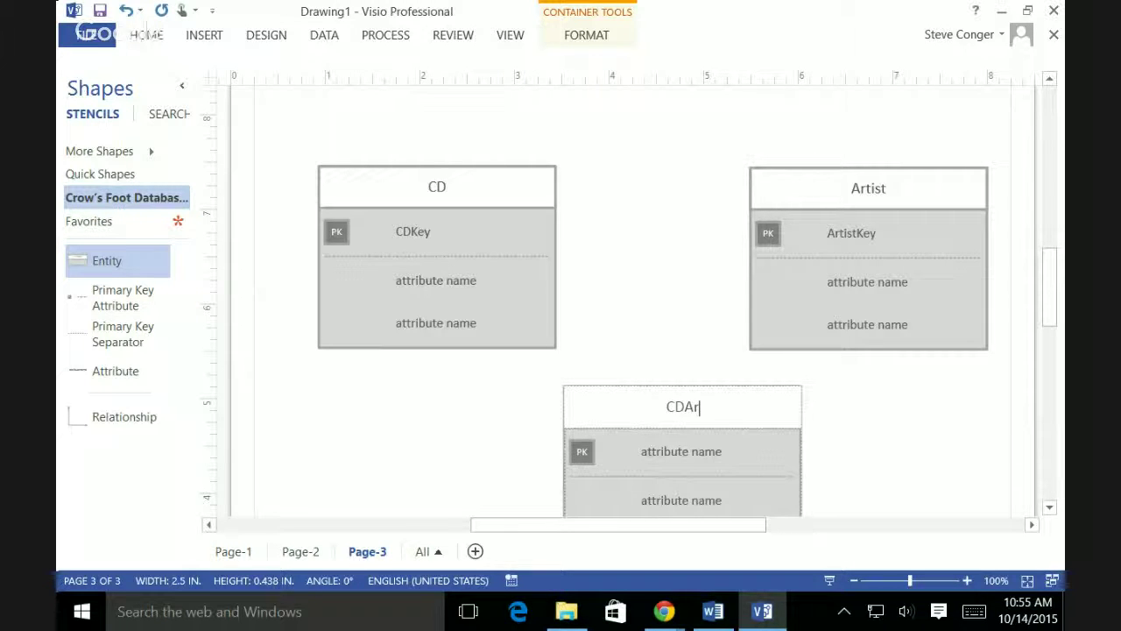
text(tist)
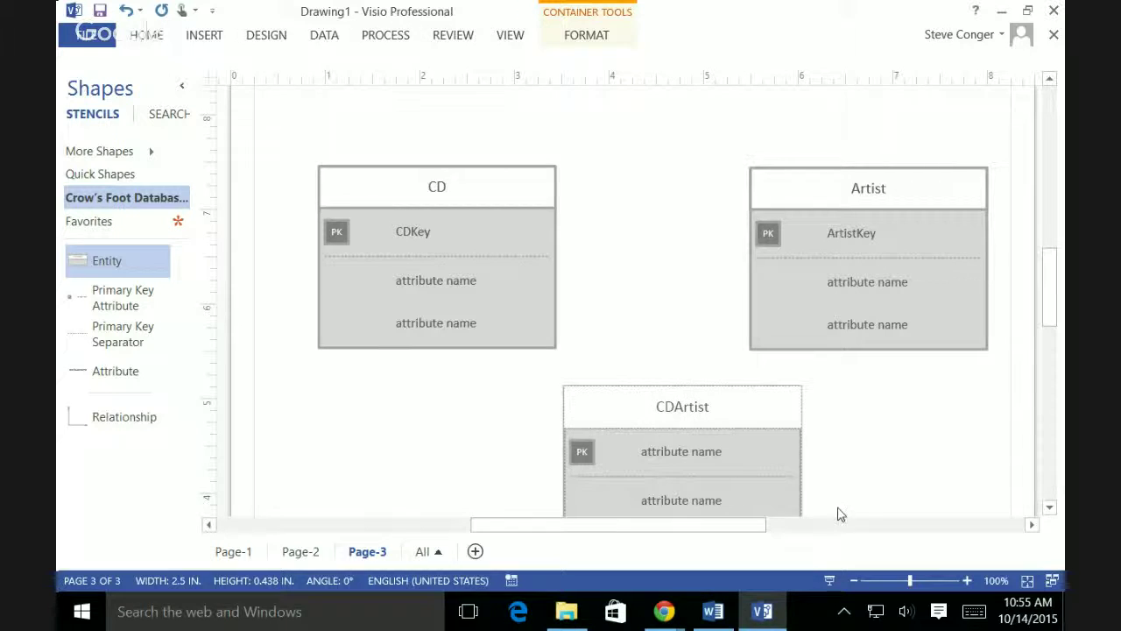
click(720, 366)
Step: Name the CDArtist entity's primary key attribute ArtistKey and the attribute below it CDKey
scroll(613, 227, down, 3)
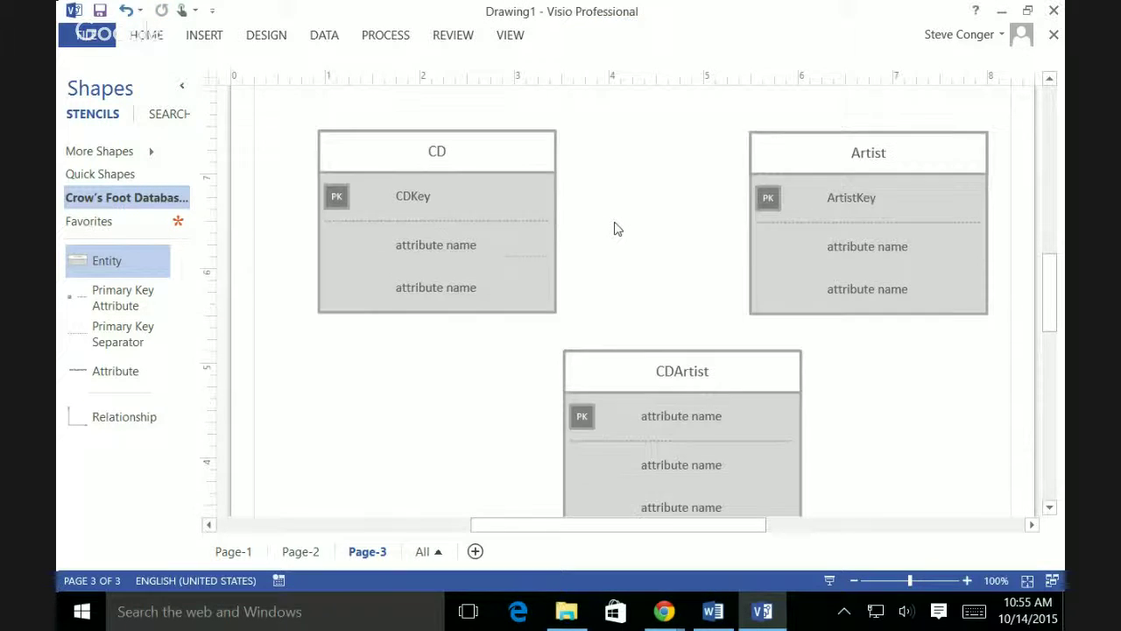
double_click(670, 349)
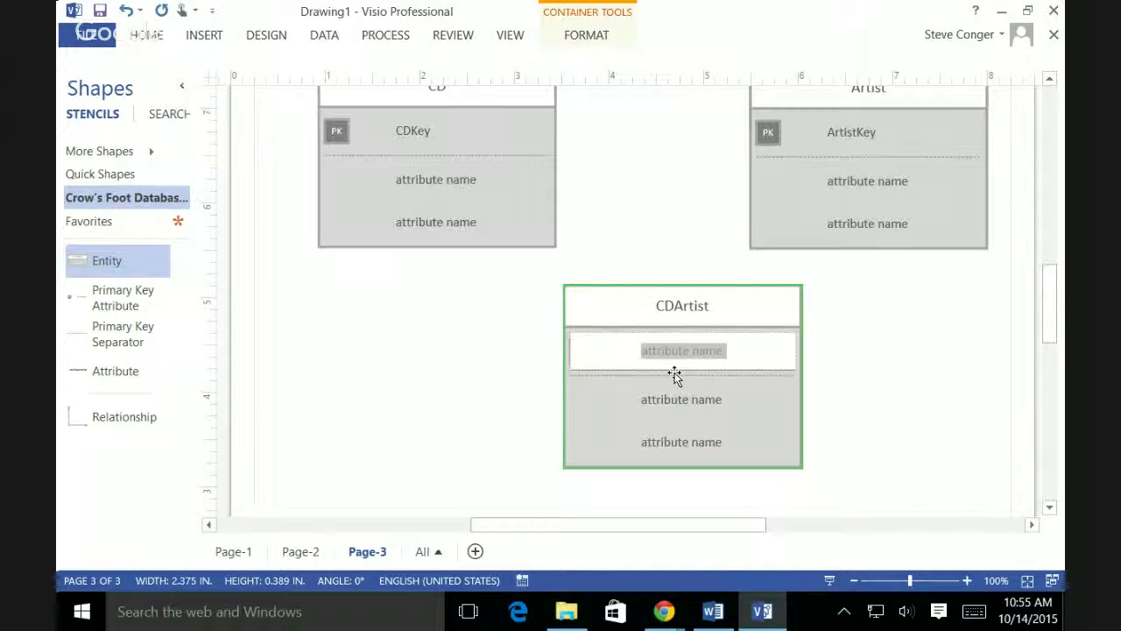
text(Artist)
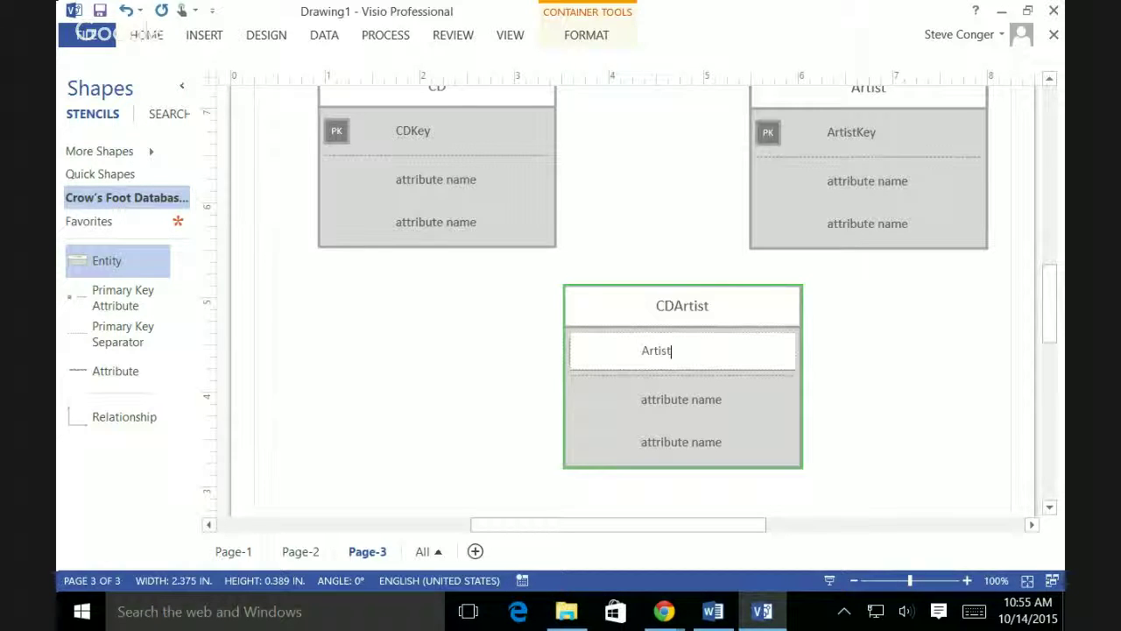
text(Key)
click(674, 407)
double_click(675, 407)
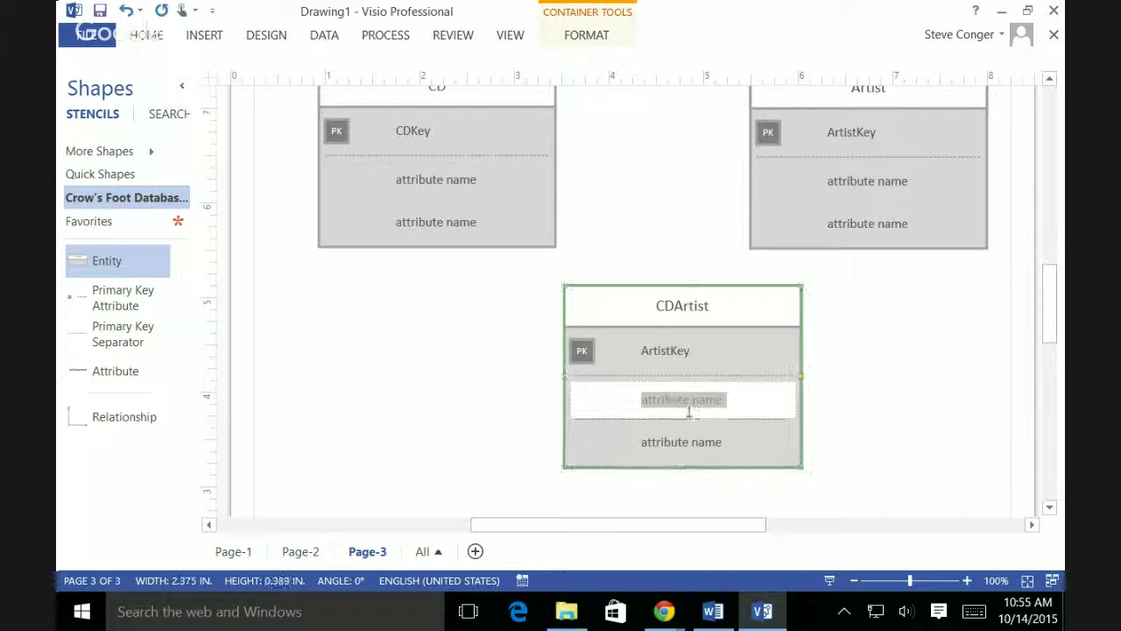
text(CDKey)
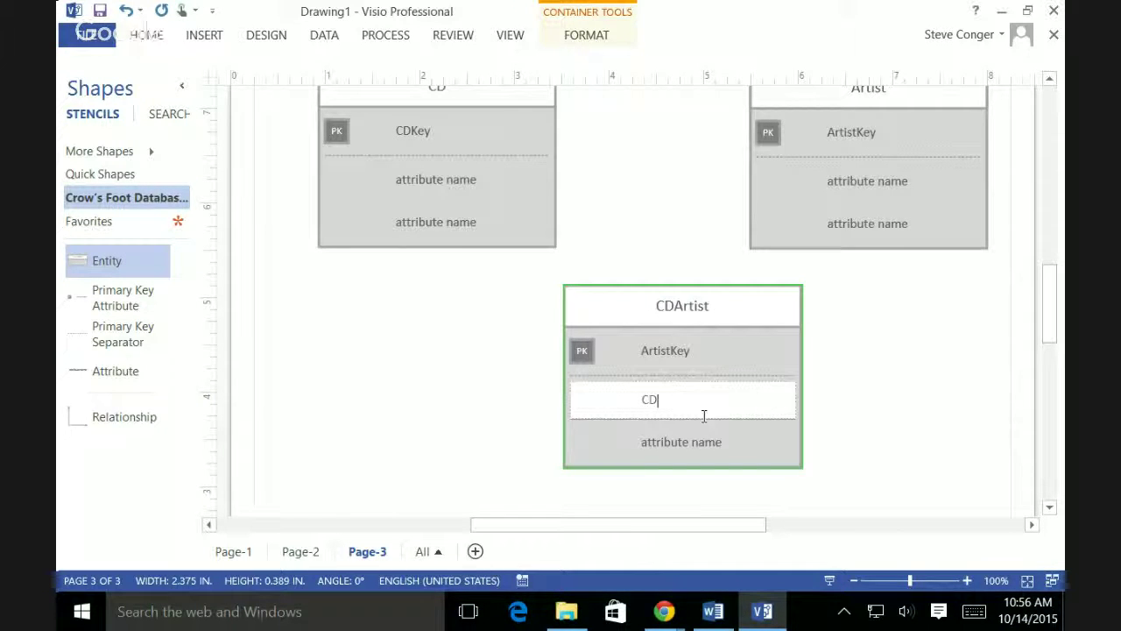
click(769, 366)
Step: Move the primary key separator below CDKey in the CDArtist entity and delete the leftover unnamed attribute
click(746, 386)
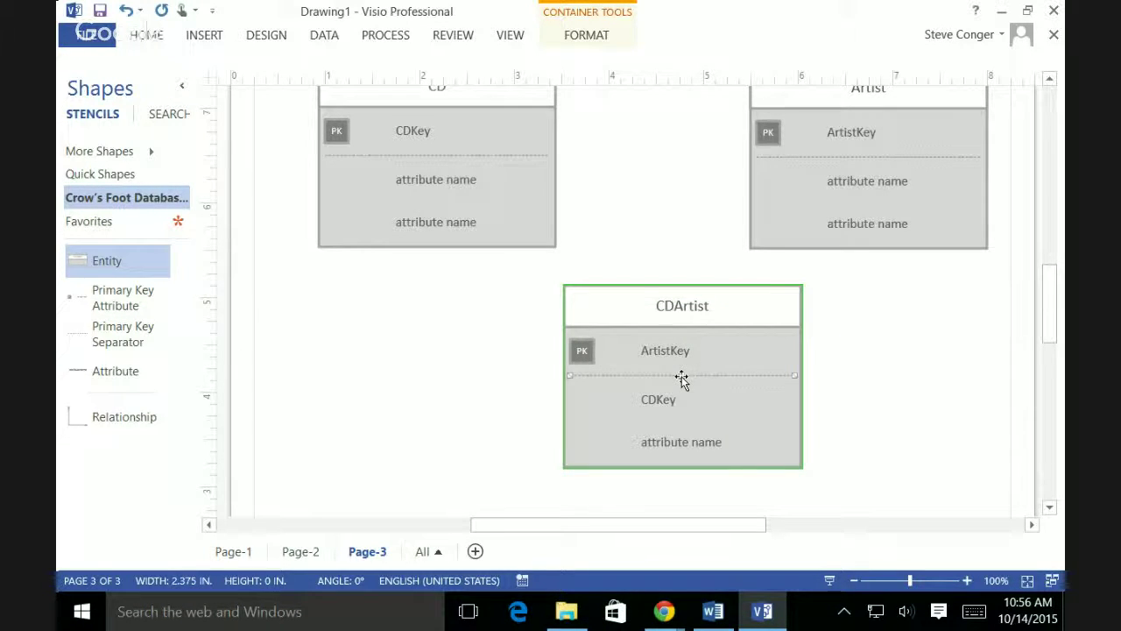
drag(682, 376, 689, 419)
click(705, 452)
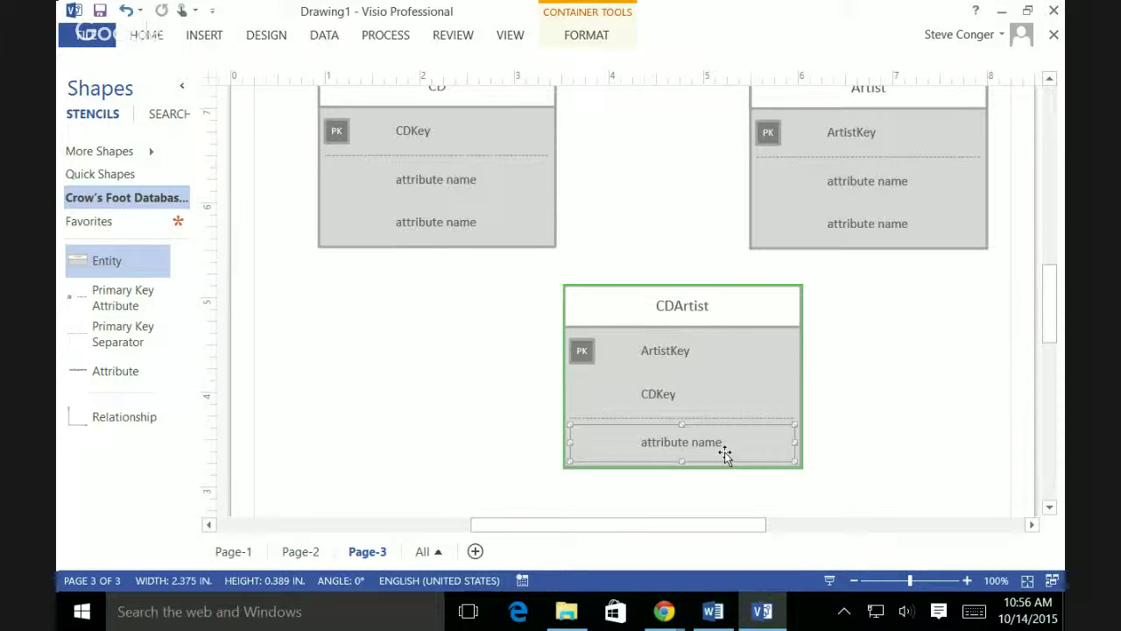
key(Delete)
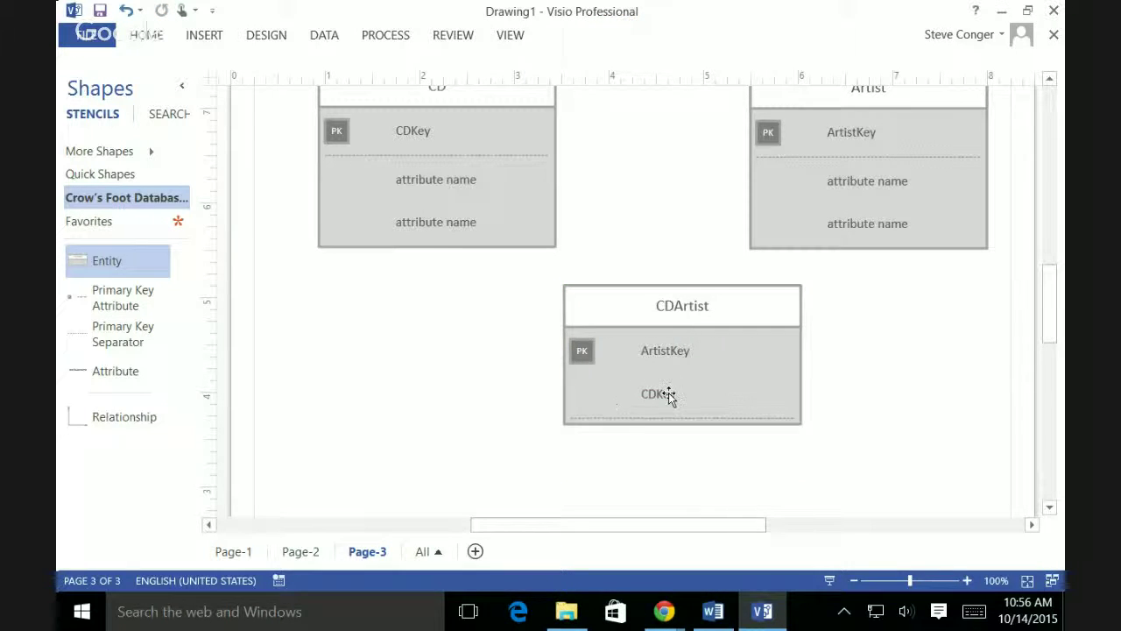
Step: Set CDKey in CDArtist as a primary key, and mark both ArtistKey and CDKey as foreign keys
right_click(668, 395)
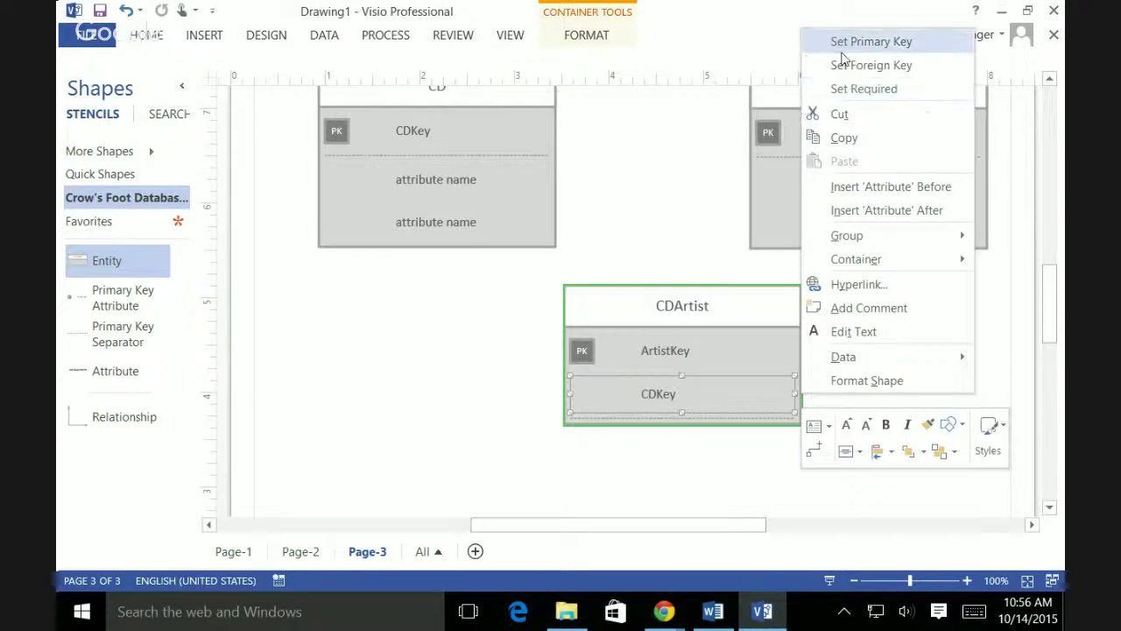
click(845, 42)
right_click(683, 354)
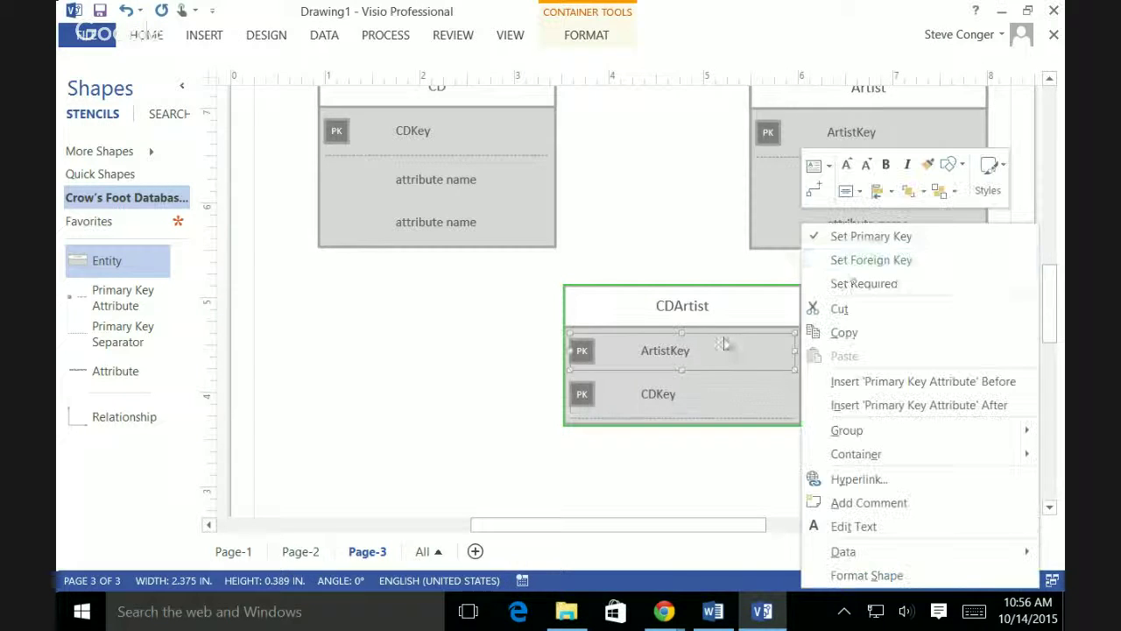
click(858, 266)
right_click(666, 398)
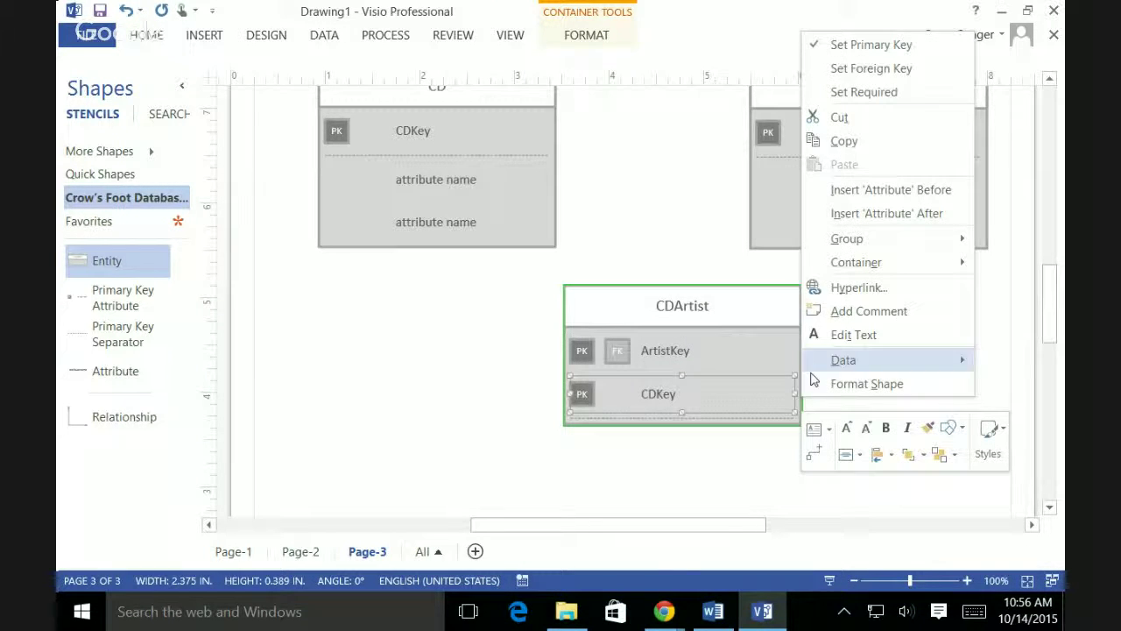
click(902, 68)
click(873, 417)
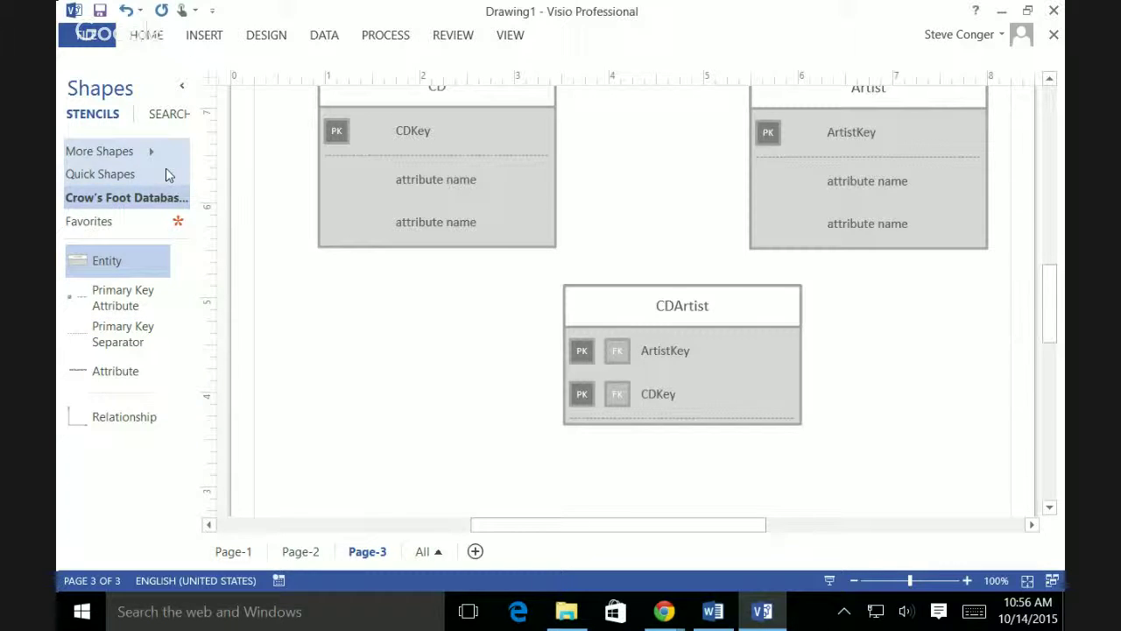
Step: Place the Master.3 relationship from Favorites and connect its begin end to CD and its other end to CDArtist
click(149, 226)
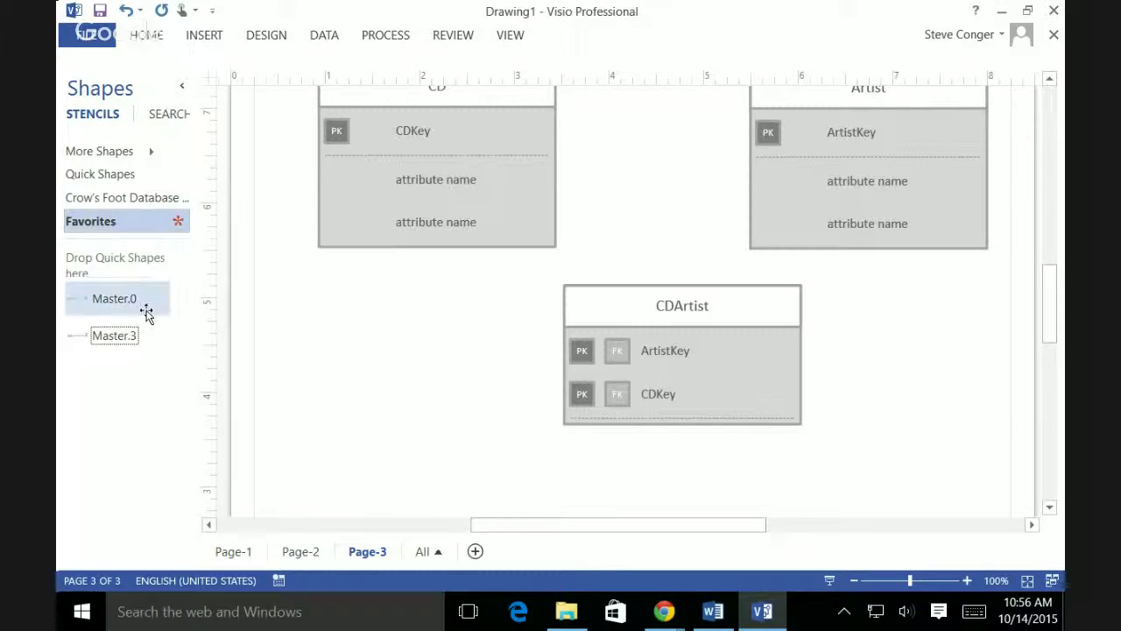
drag(103, 326, 382, 361)
drag(299, 359, 438, 247)
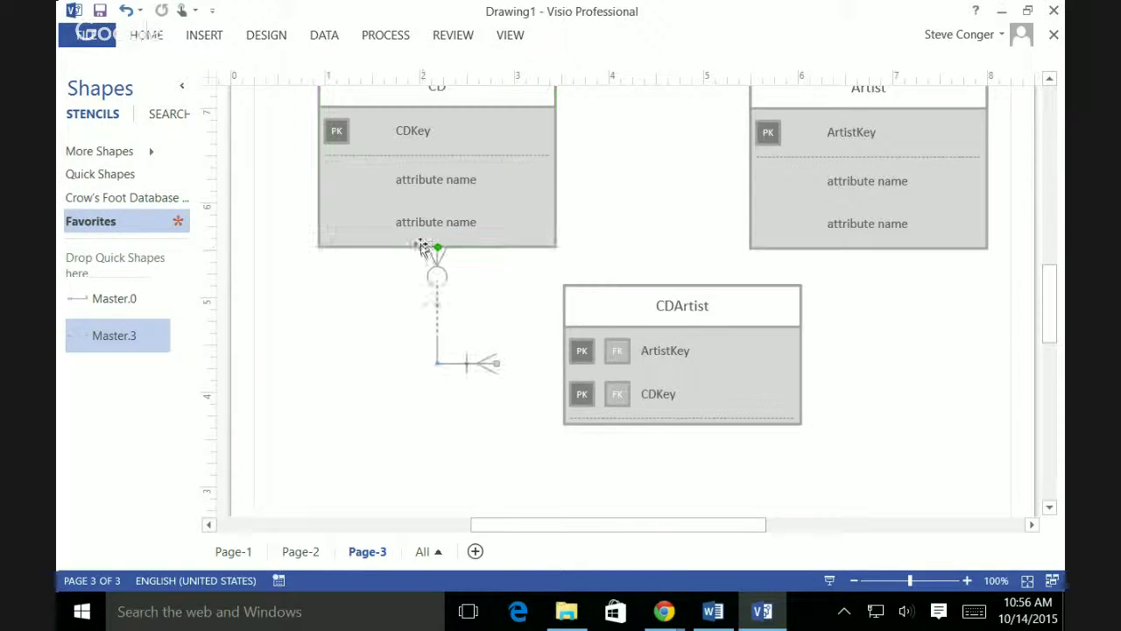
drag(493, 362, 565, 355)
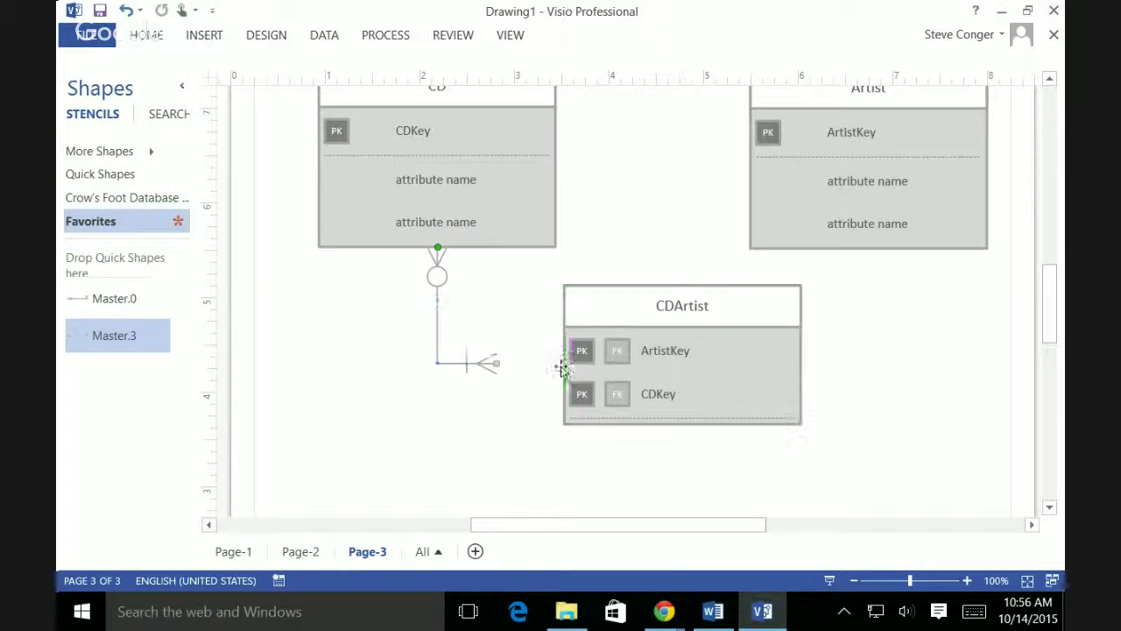
Step: Set the end symbol of the CD–CDArtist relationship to 1 or more
right_click(435, 333)
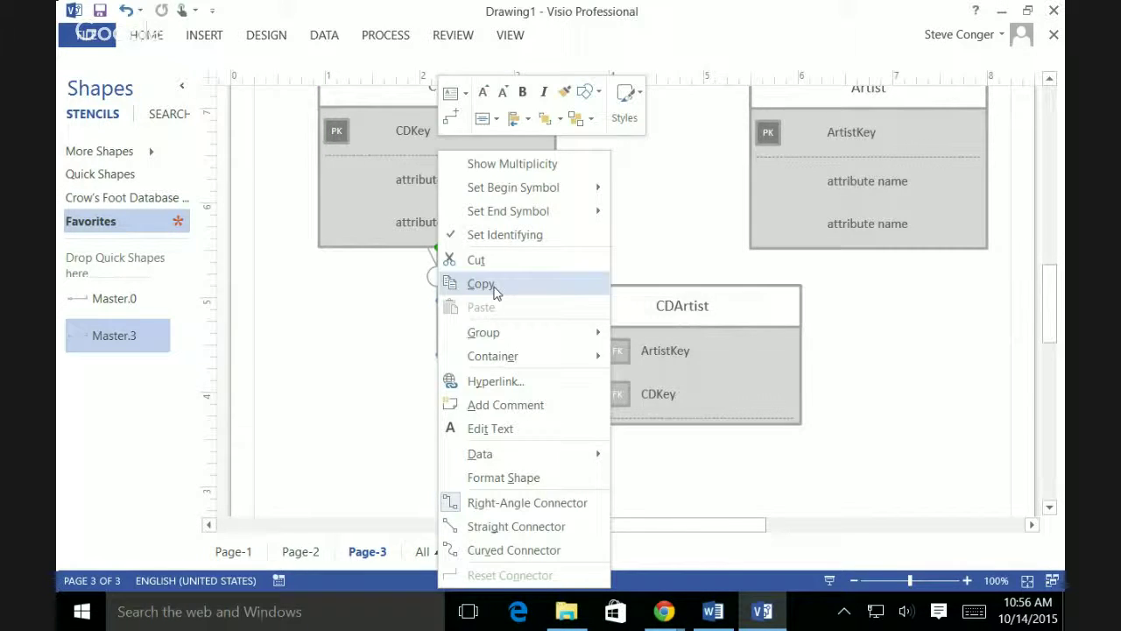
mouse_move(547, 196)
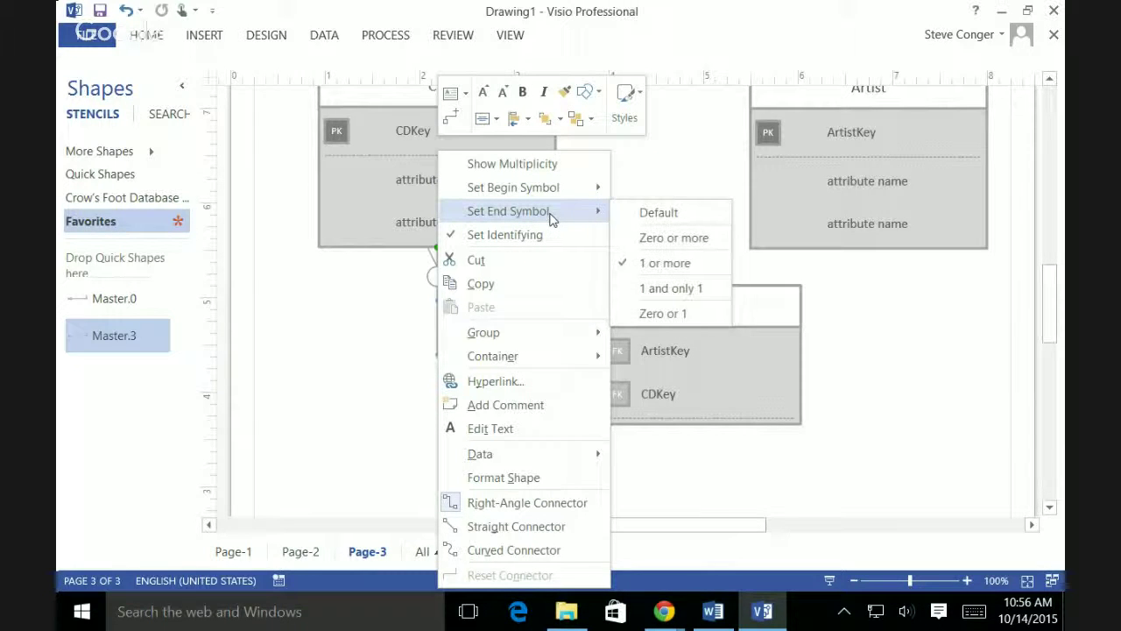
click(670, 270)
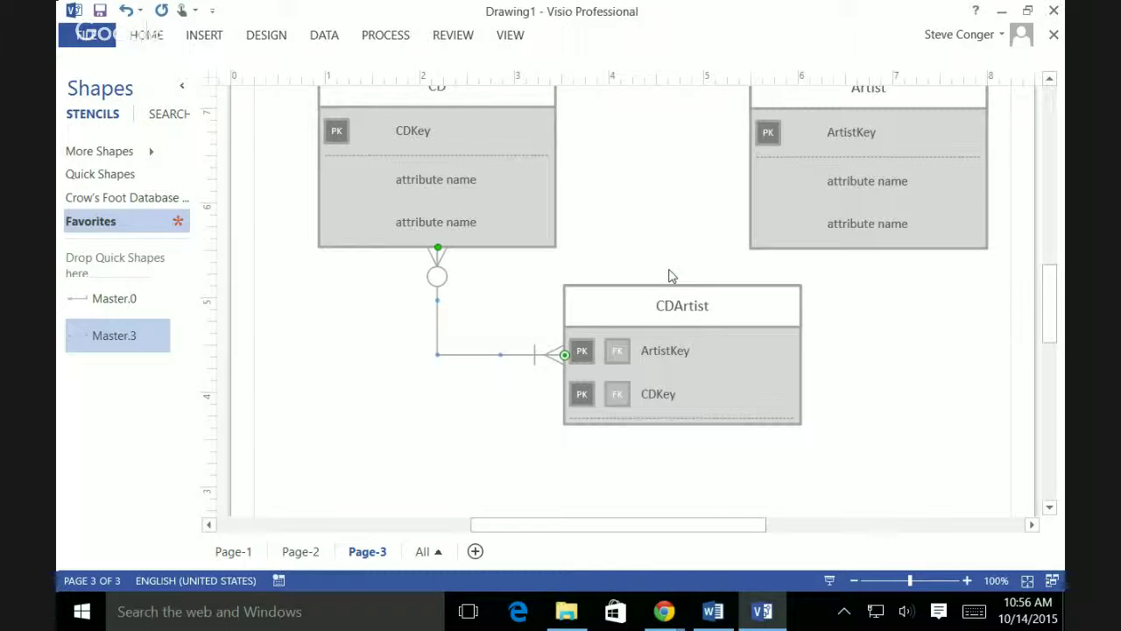
Step: Set the begin symbol of the CD–CDArtist relationship to Zero or 1
right_click(440, 276)
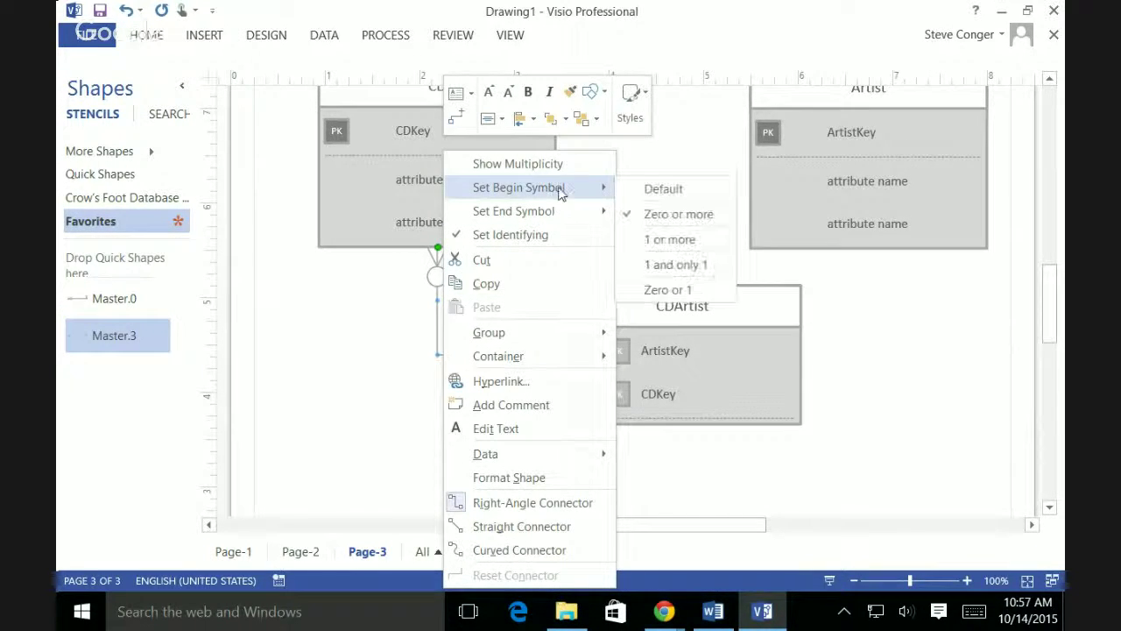
click(680, 290)
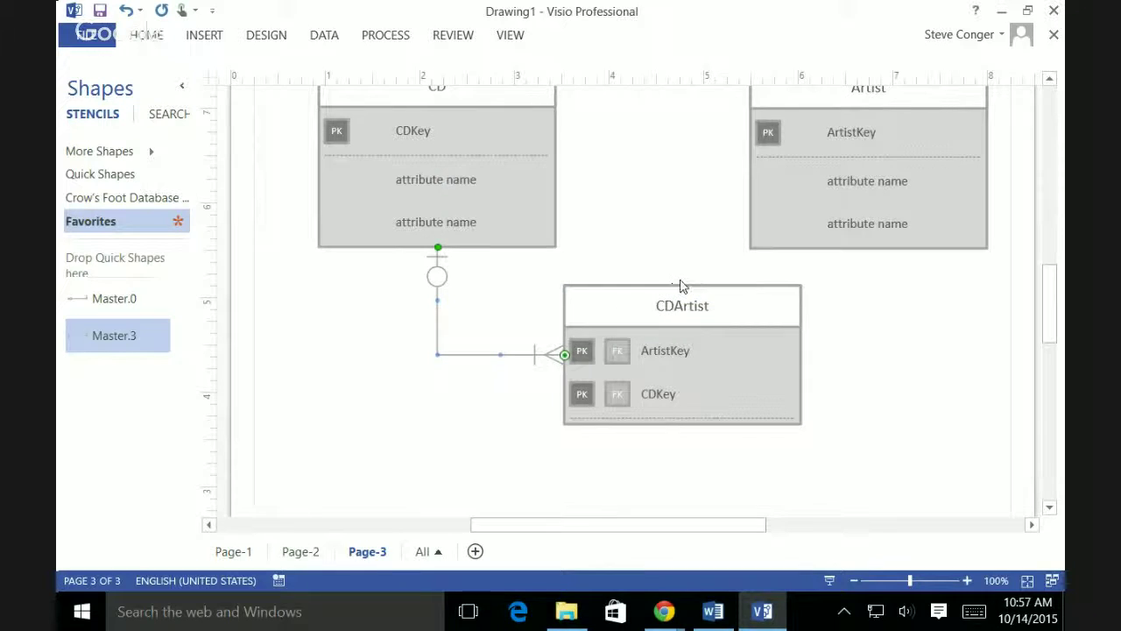
click(632, 244)
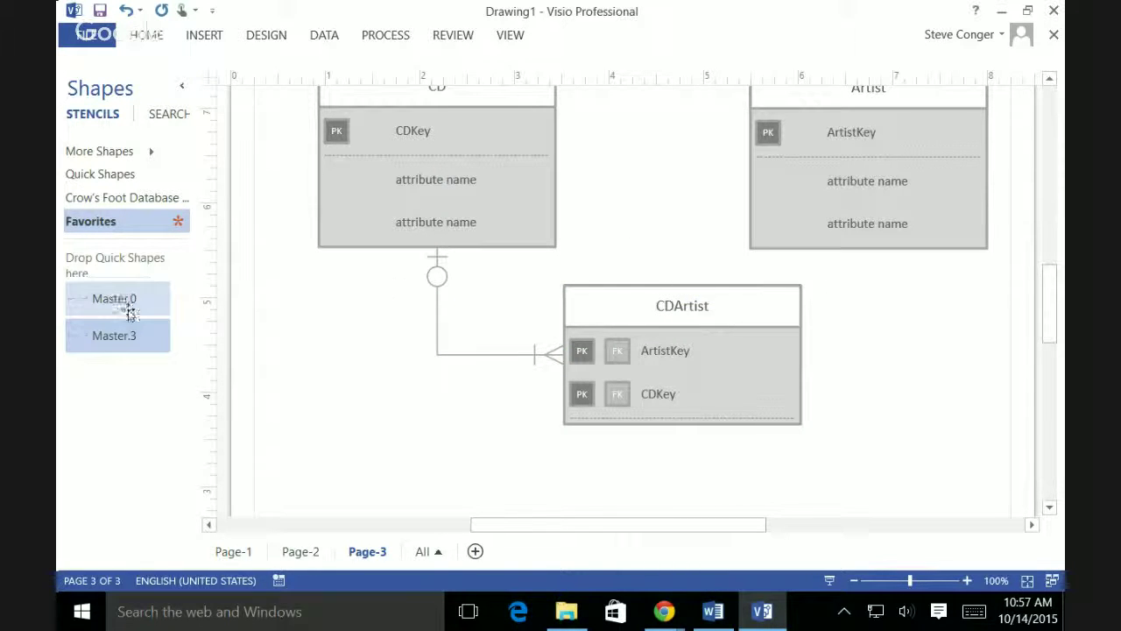
Step: Place another Master.3 relationship from Favorites and connect its end to Artist and its begin end to CDArtist
drag(117, 334, 913, 385)
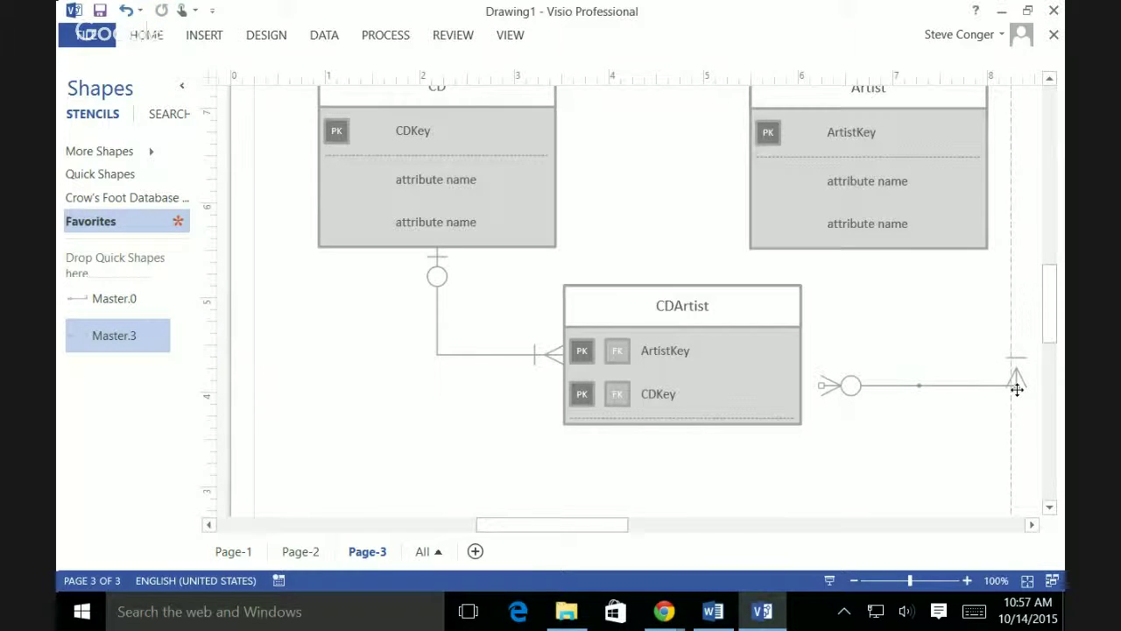
drag(1016, 377, 915, 252)
drag(824, 385, 797, 390)
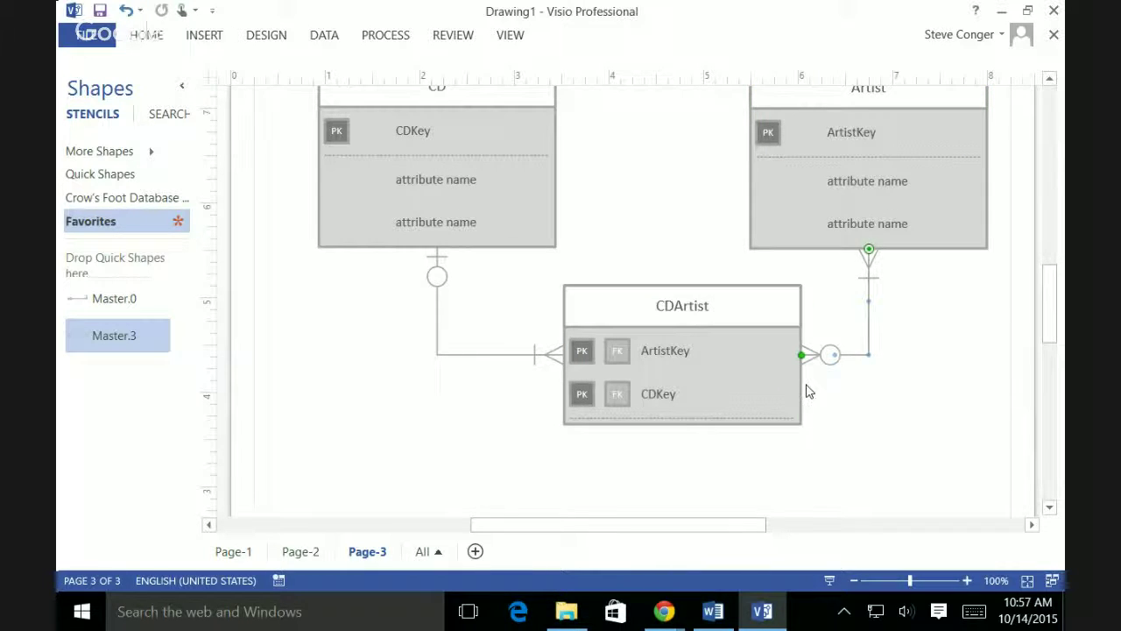
Step: Set the end symbol of the CDArtist–Artist relationship, at the Artist entity, to Zero or 1
right_click(868, 313)
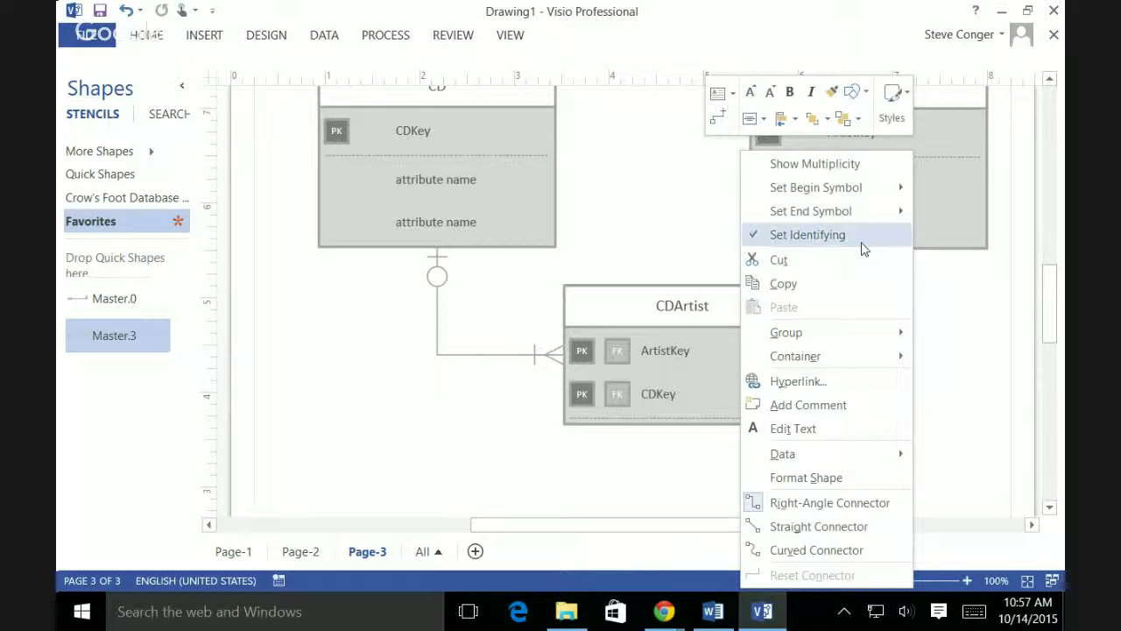
mouse_move(865, 187)
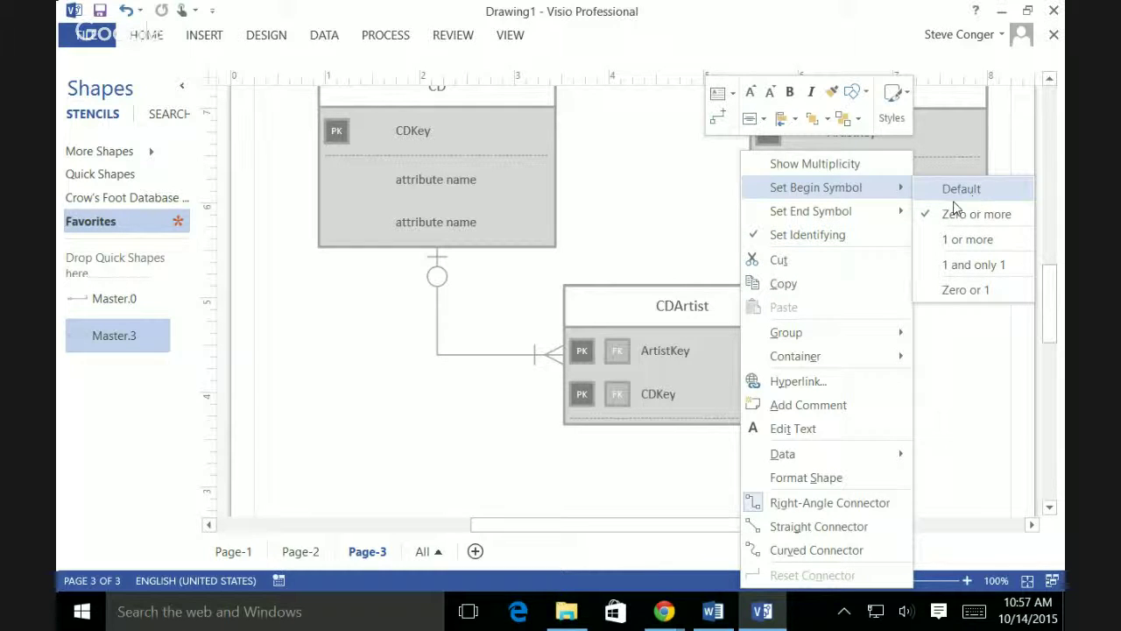
mouse_move(884, 213)
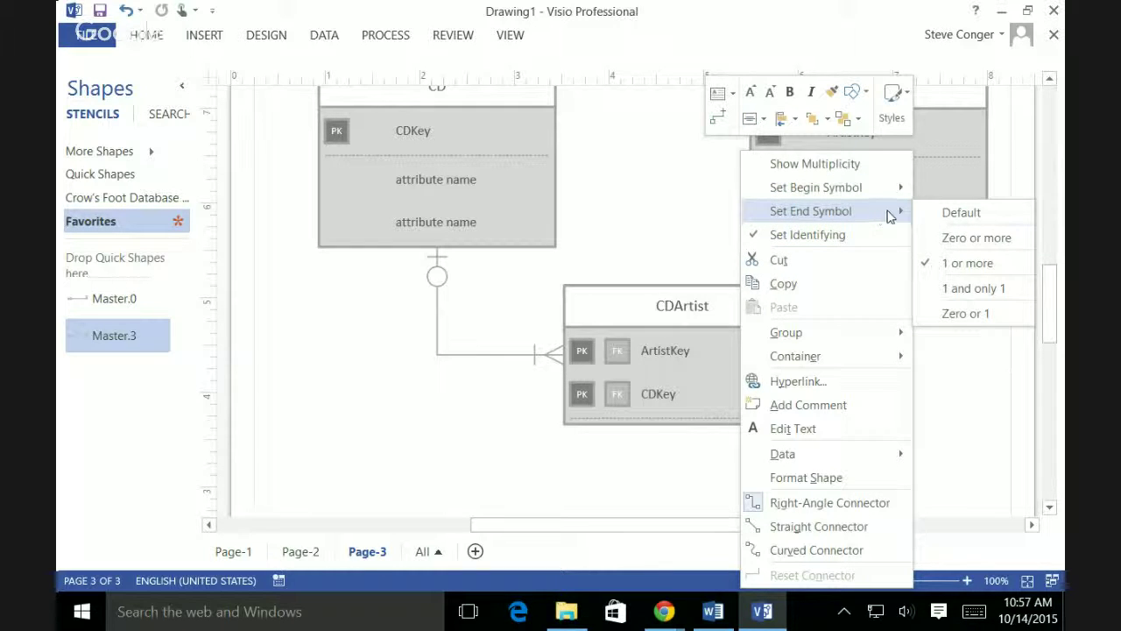
click(981, 314)
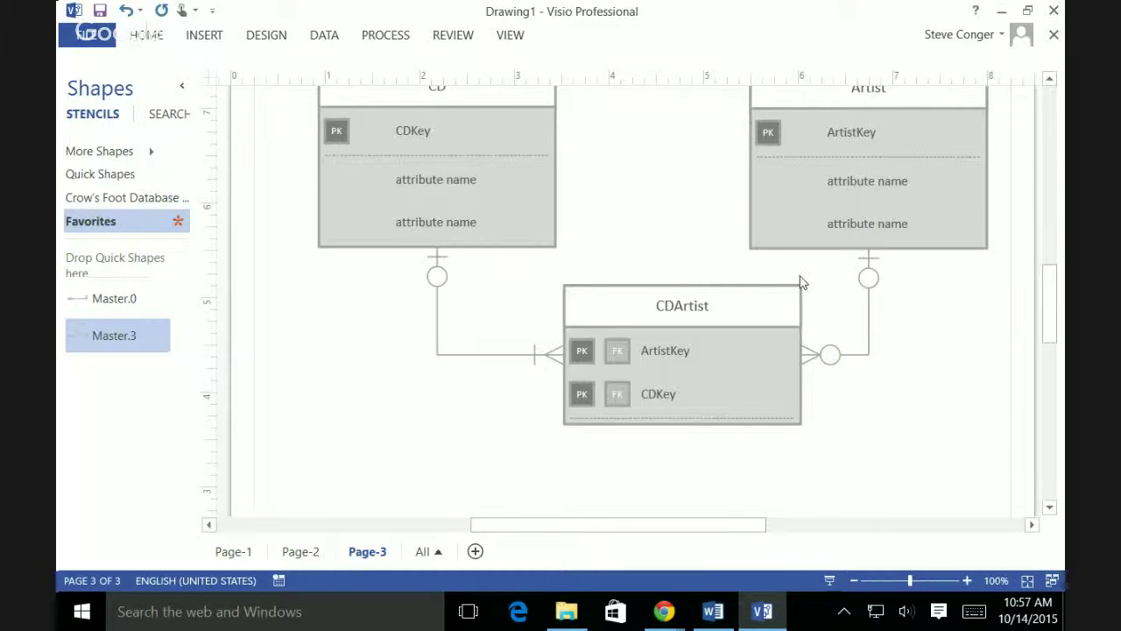
scroll(1051, 303, up, 2)
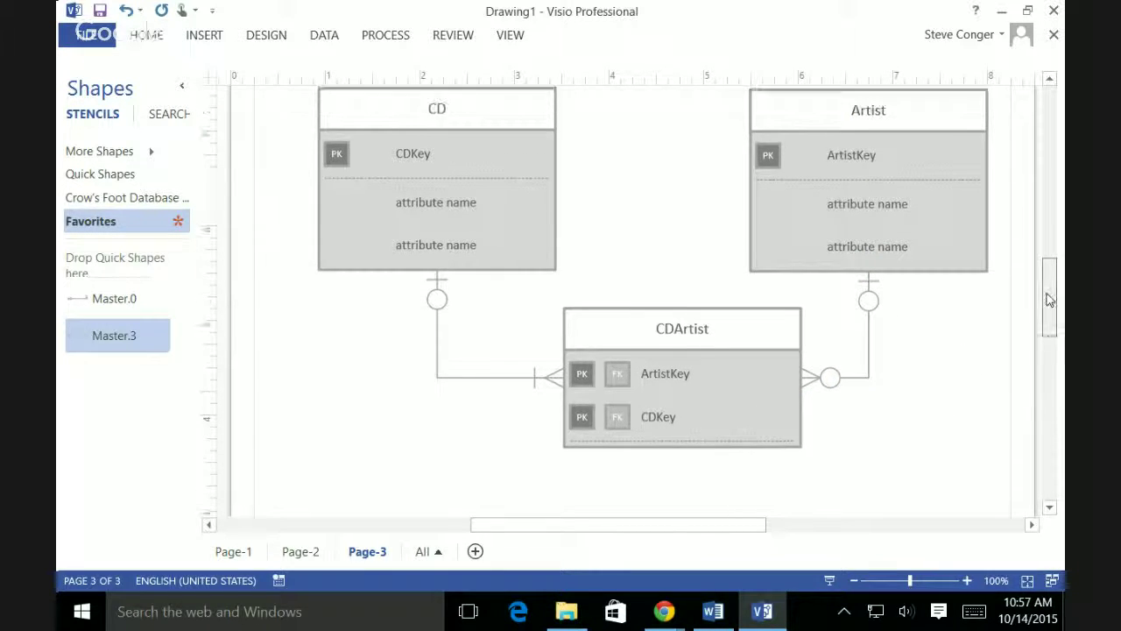
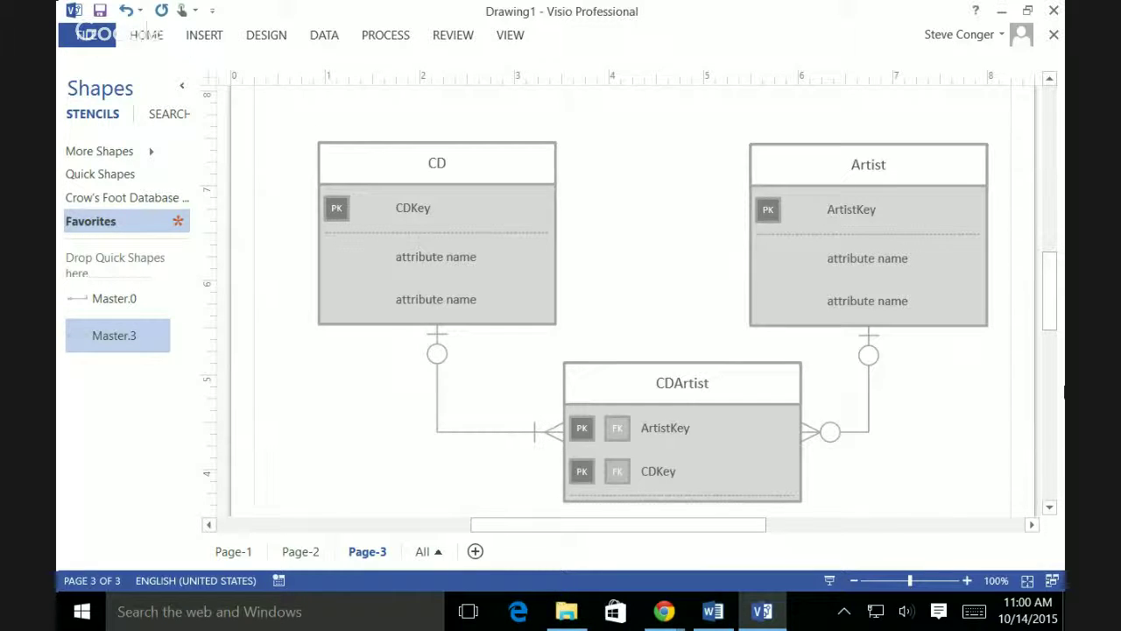
Step: Set the begin symbol of the CDArtist–Artist relationship, at the CDArtist entity, to Zero or 1
right_click(866, 405)
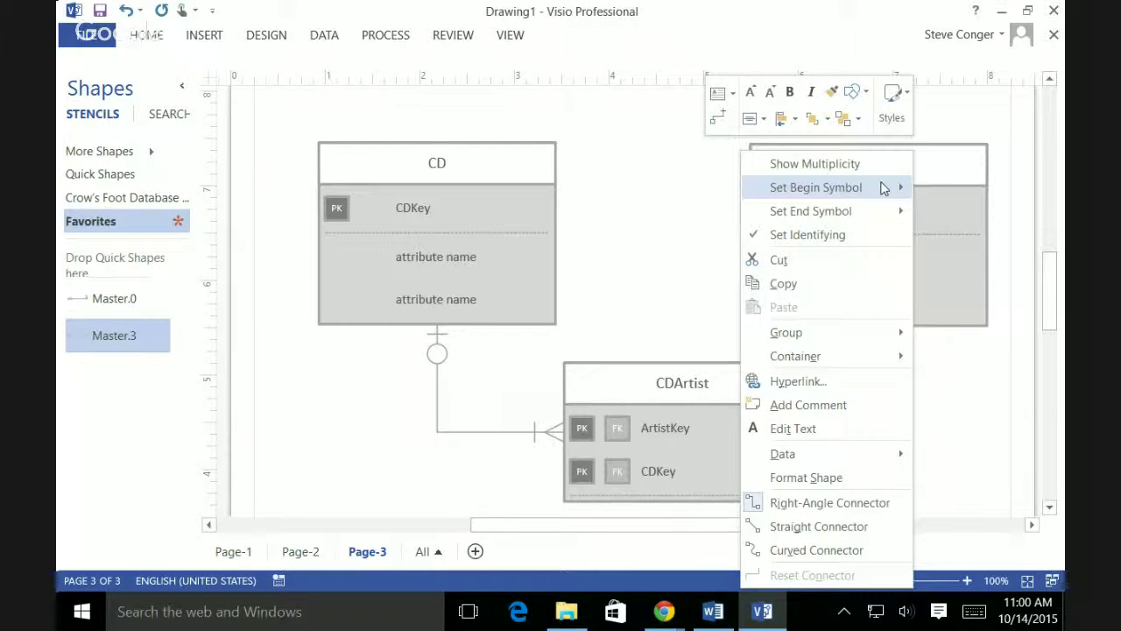
mouse_move(881, 188)
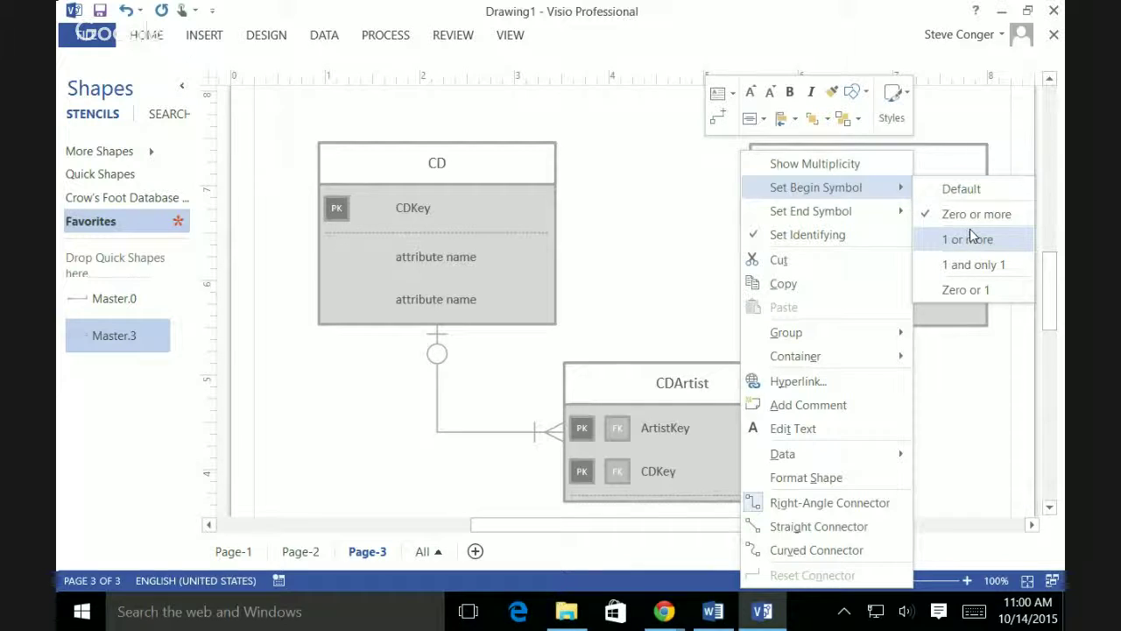
click(976, 289)
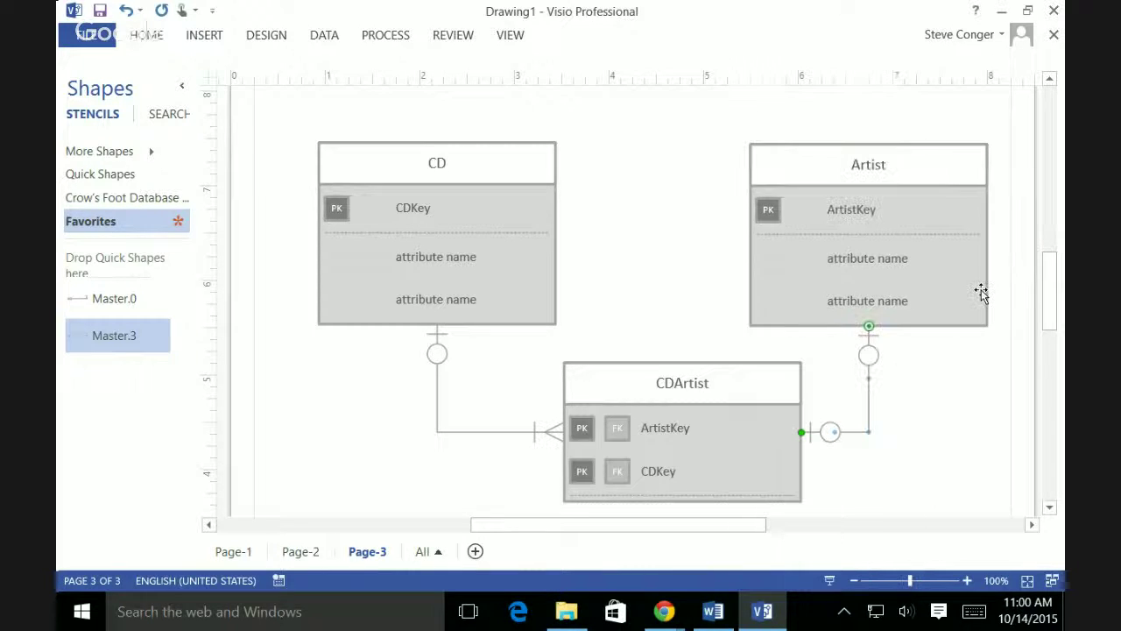
right_click(828, 435)
click(966, 361)
Step: Change the begin symbol of the CDArtist–Artist relationship to 1 or more
right_click(868, 392)
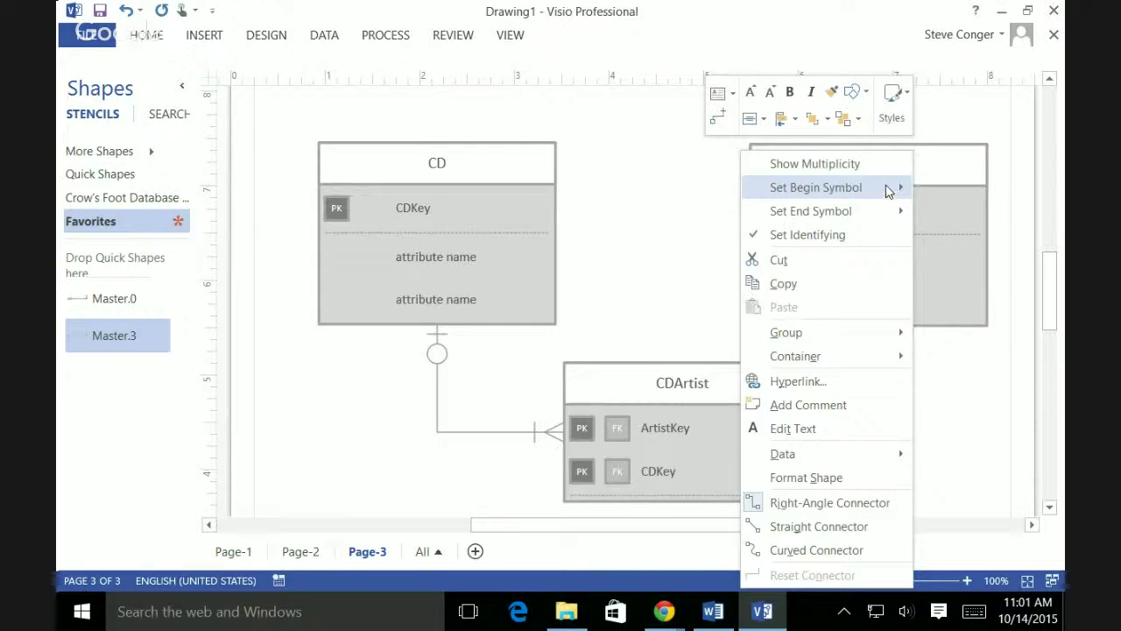
mouse_move(894, 188)
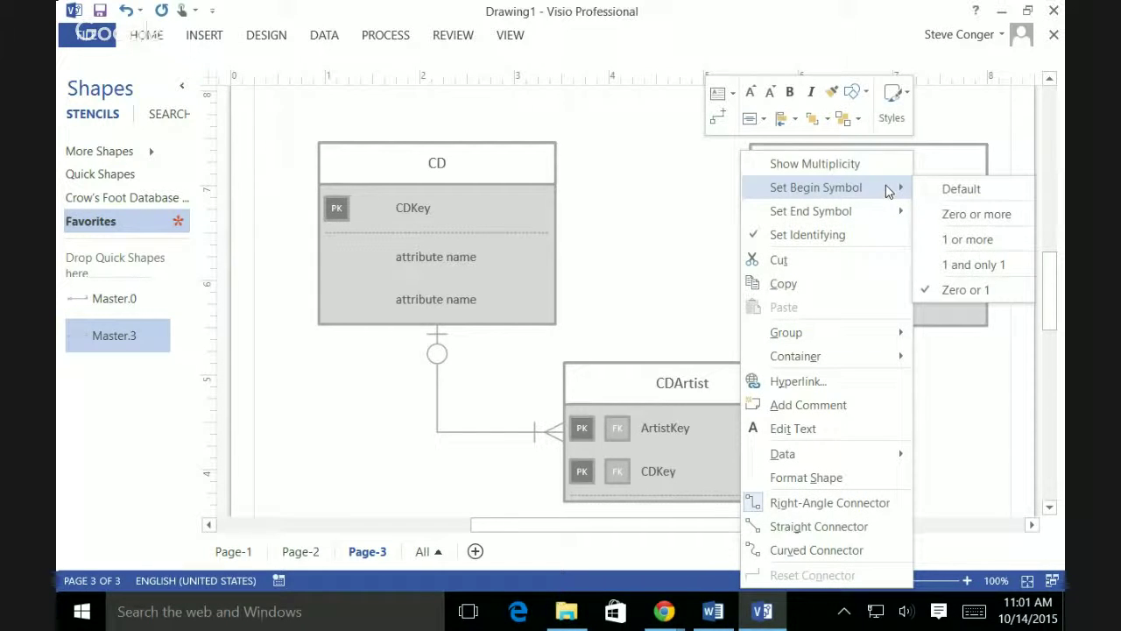
click(968, 239)
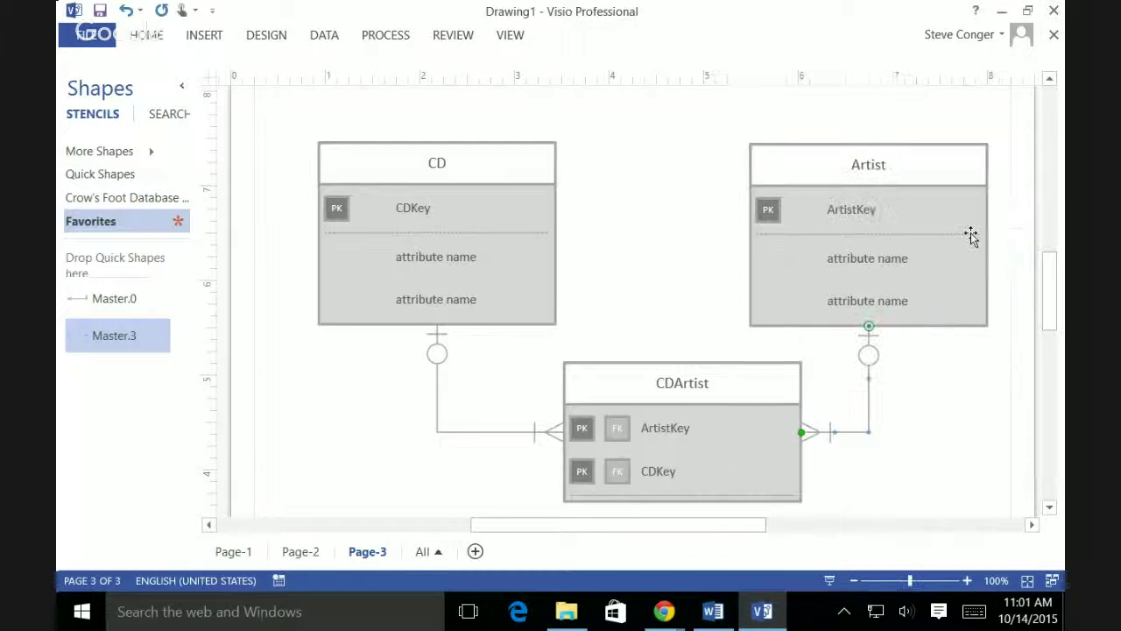
right_click(868, 353)
click(821, 372)
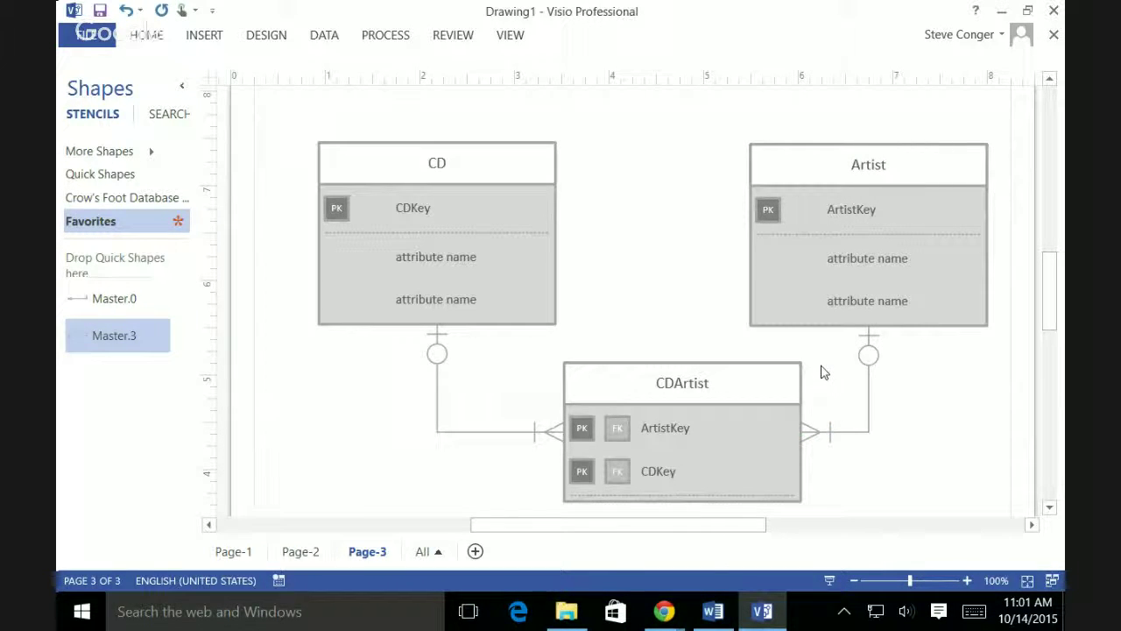
Step: Set the end symbol of the CDArtist–Artist relationship to 1 or more
right_click(865, 396)
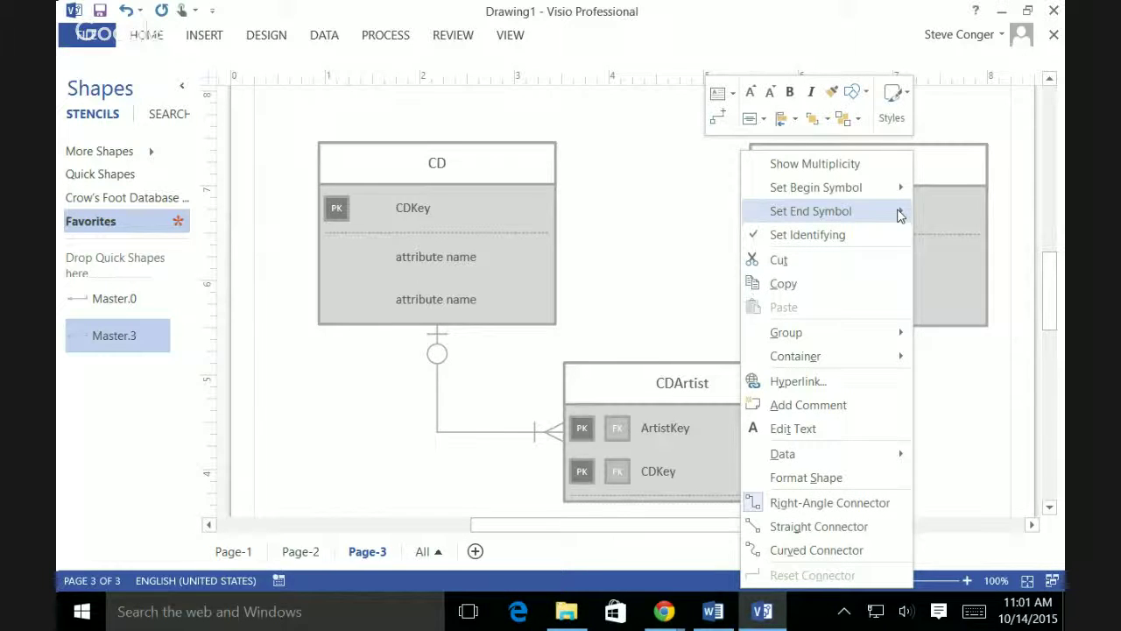
mouse_move(897, 211)
click(961, 264)
click(976, 413)
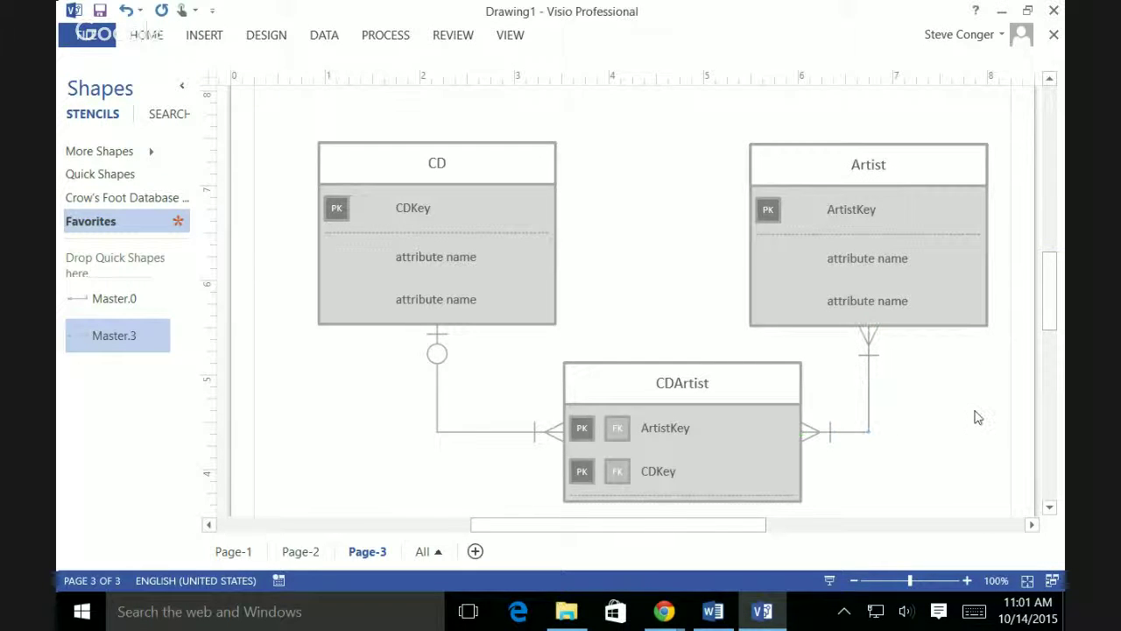
Step: Change the end symbol of the CDArtist–Artist relationship back to Zero or 1
right_click(866, 356)
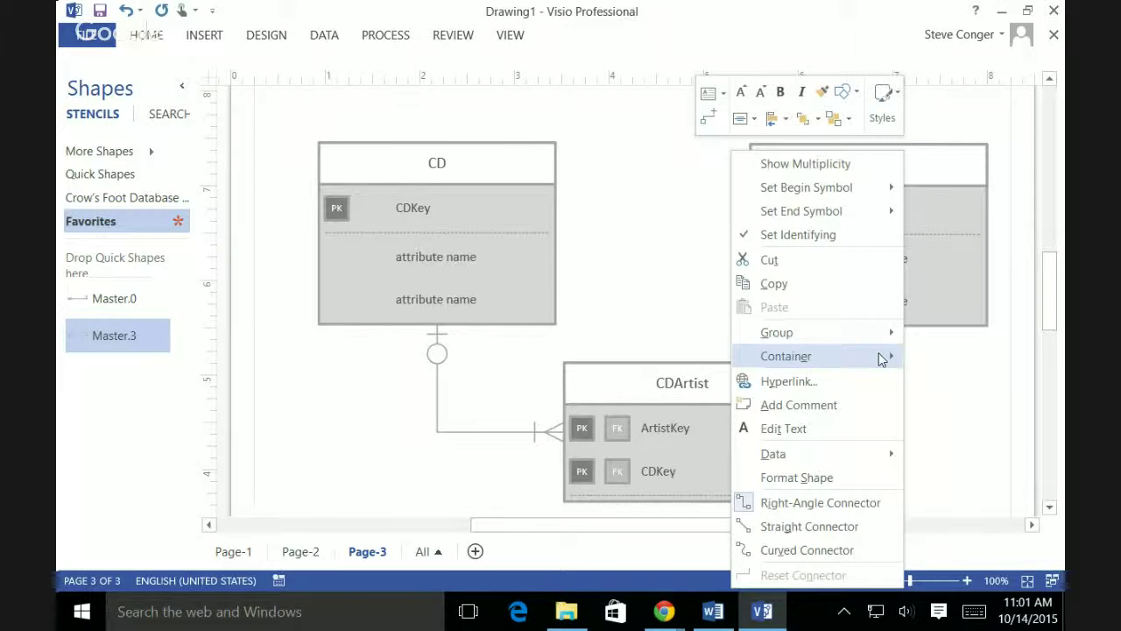
mouse_move(893, 212)
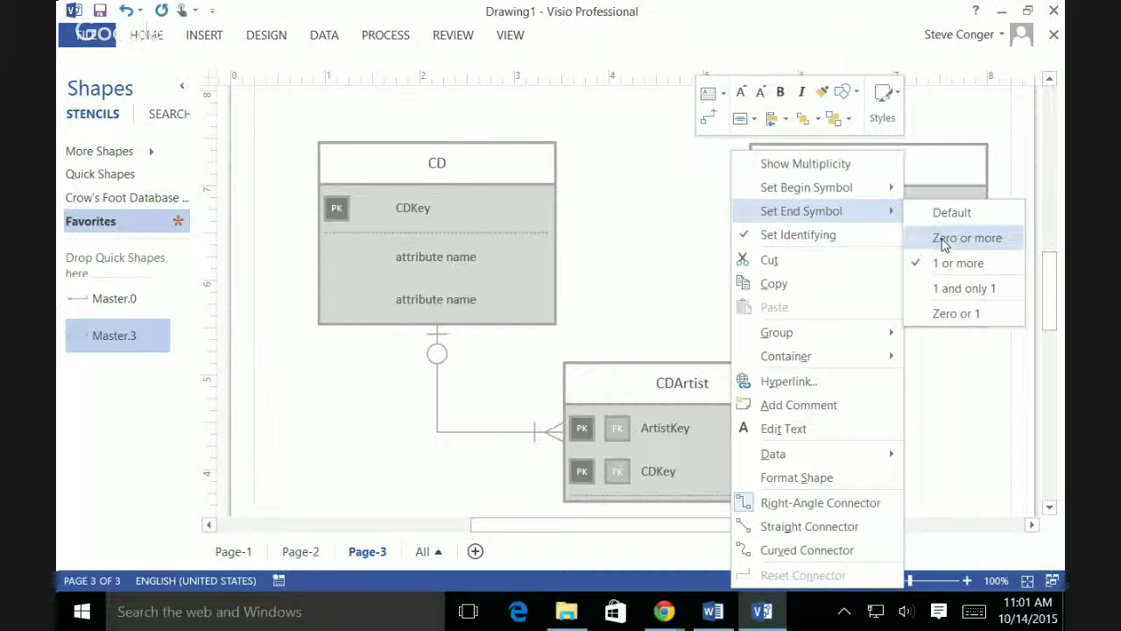
click(959, 314)
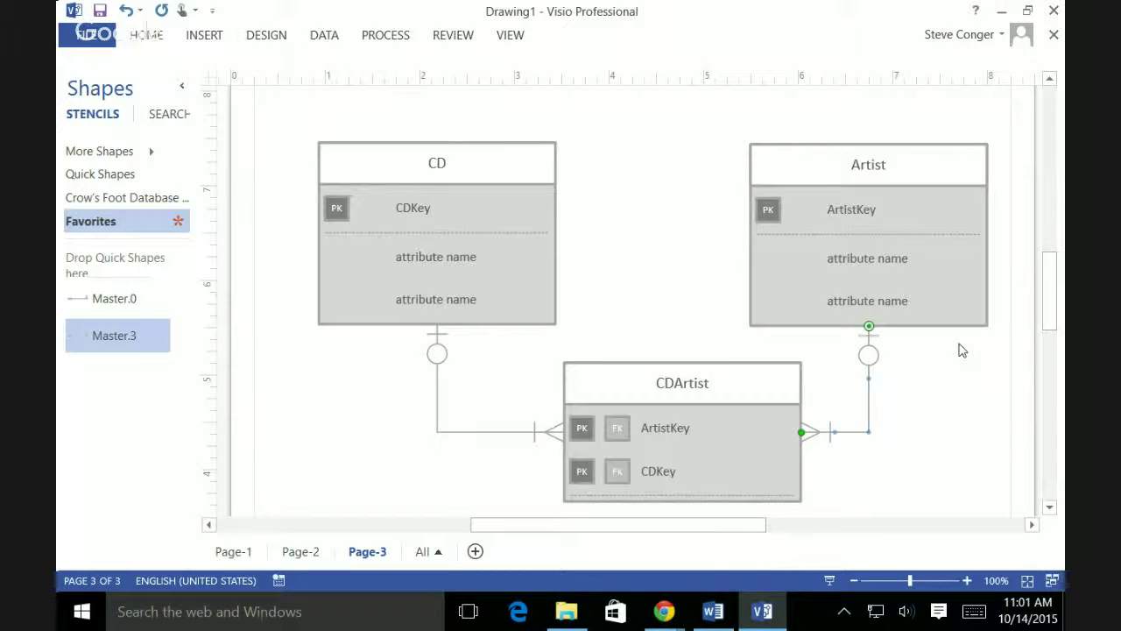
right_click(868, 354)
key(Escape)
Step: Set the CDArtist–Artist relationship's begin symbol to 1 and only 1 and its end symbol to Zero or more
click(868, 400)
right_click(867, 398)
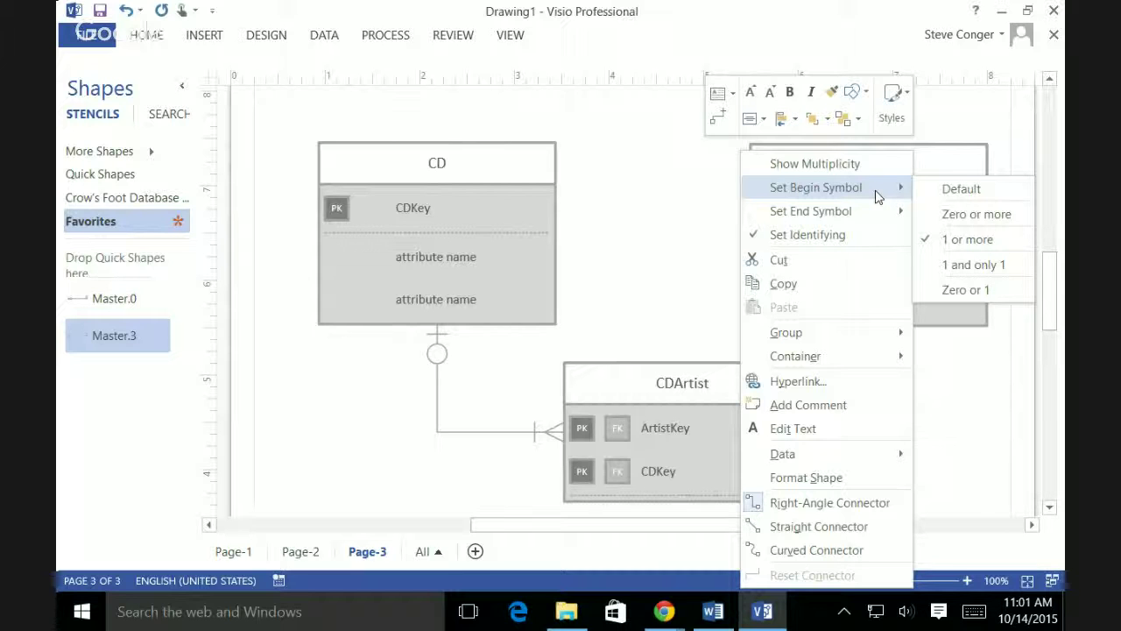
click(974, 264)
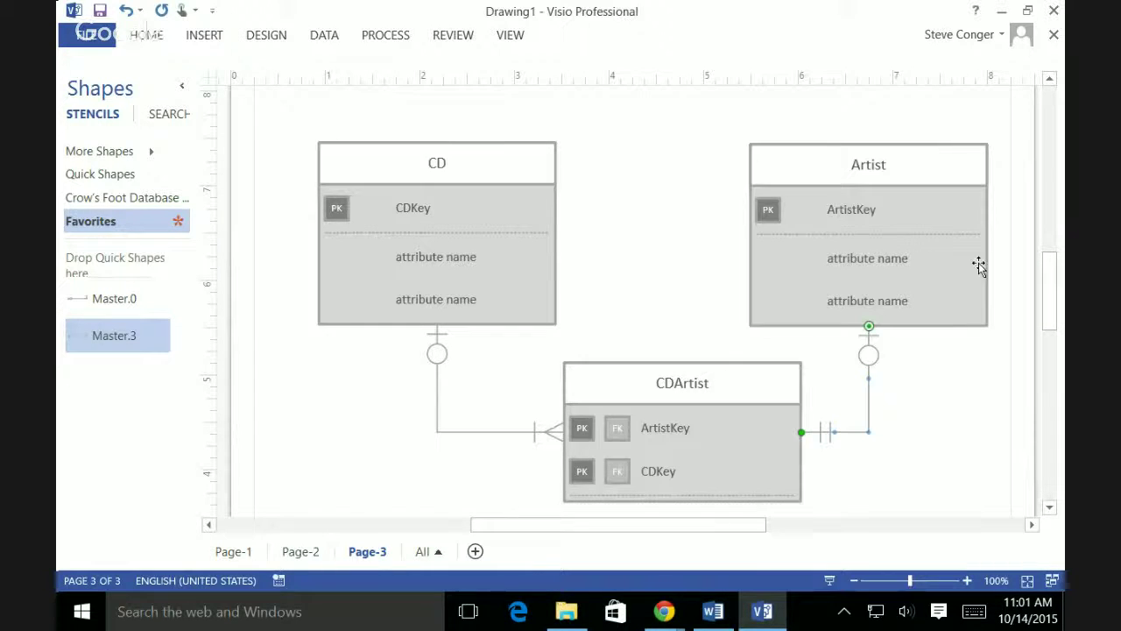
right_click(864, 408)
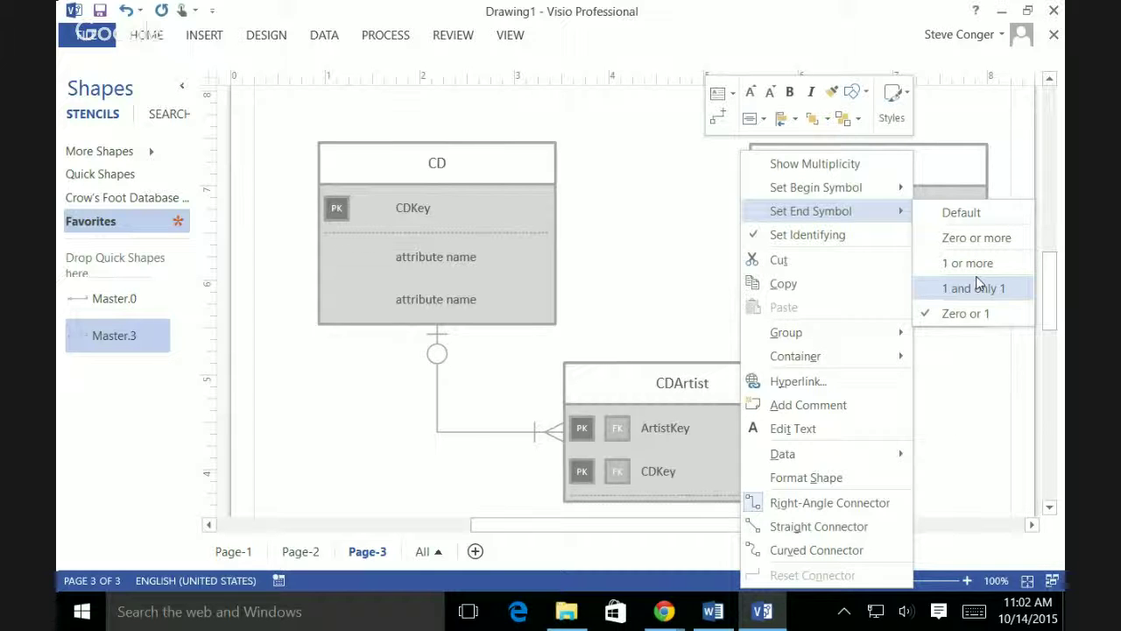
click(974, 239)
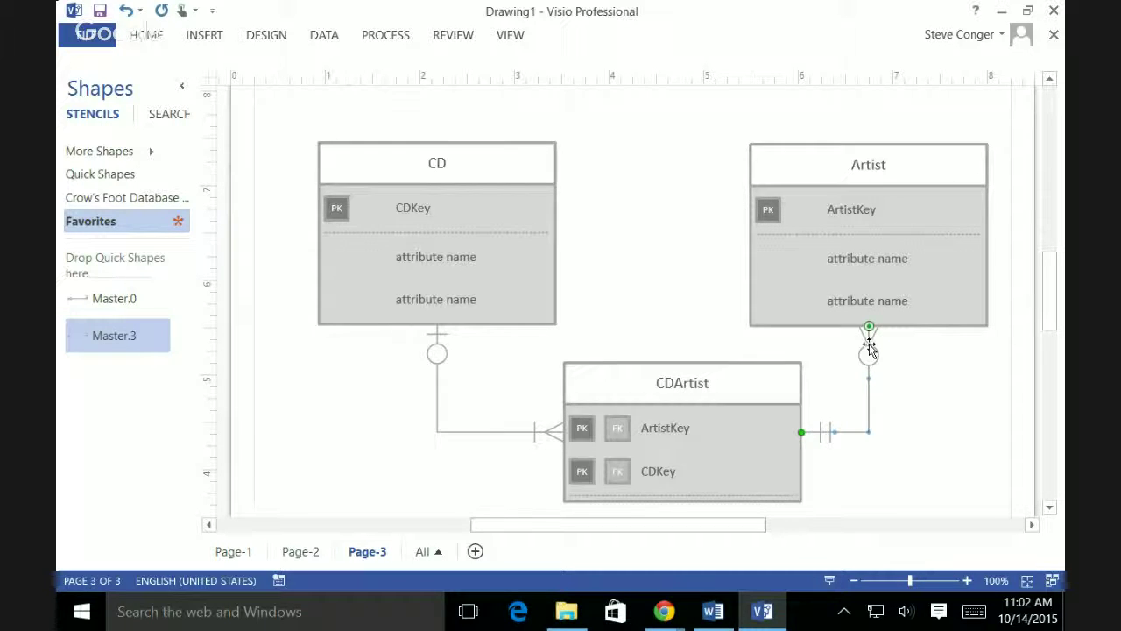
Step: Set the begin symbol of the CDArtist–Artist relationship, at the CDArtist entity, to 1 or more
right_click(867, 399)
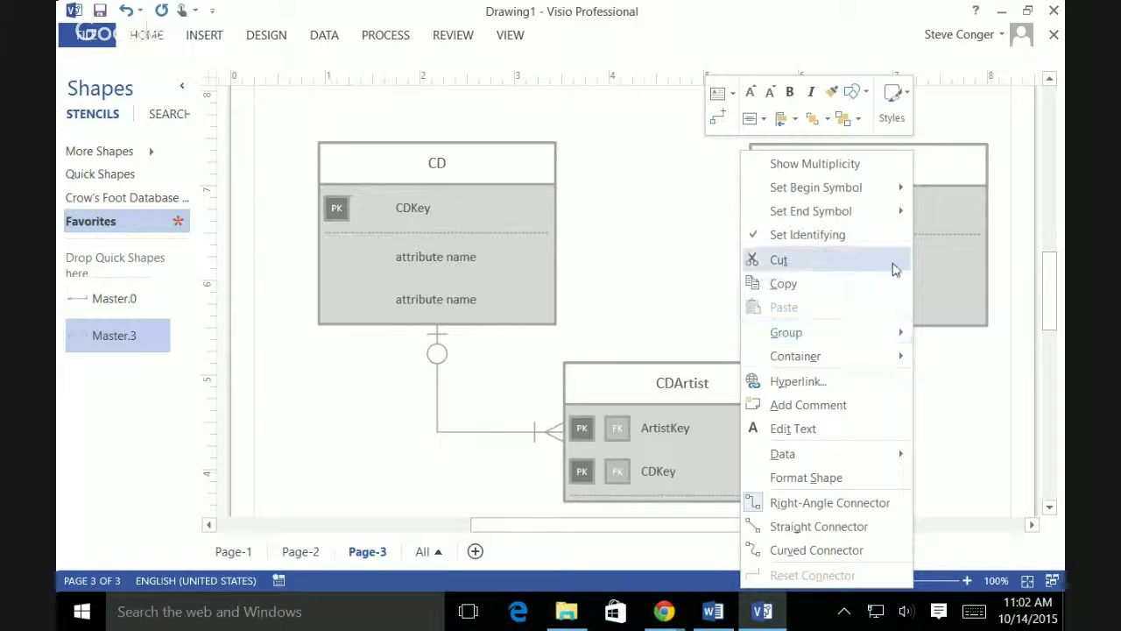
mouse_move(898, 189)
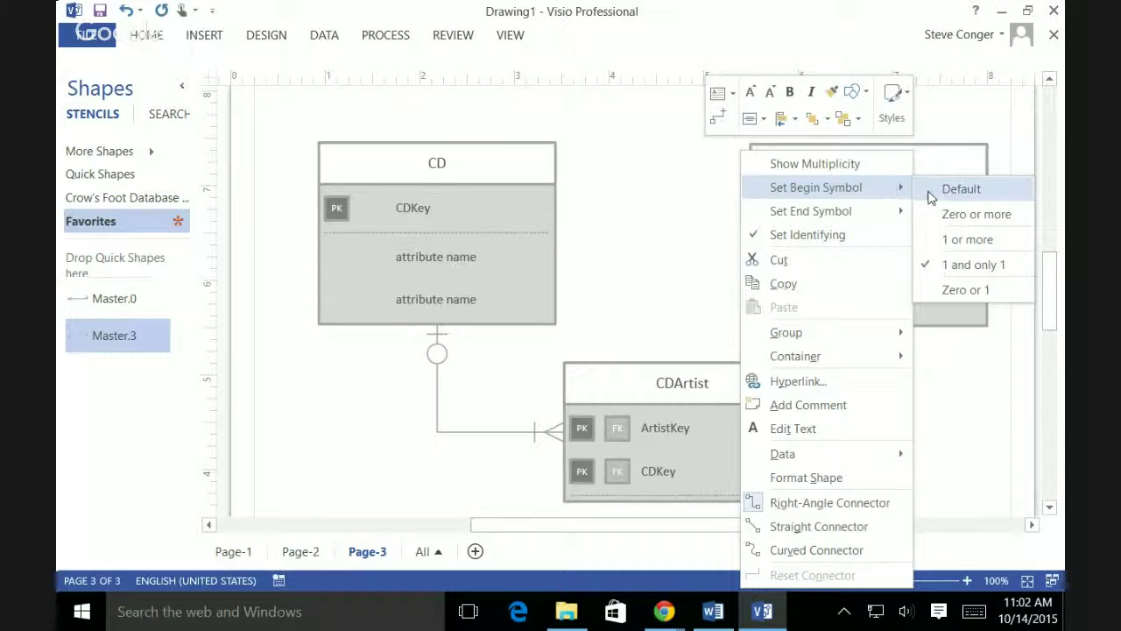
click(970, 239)
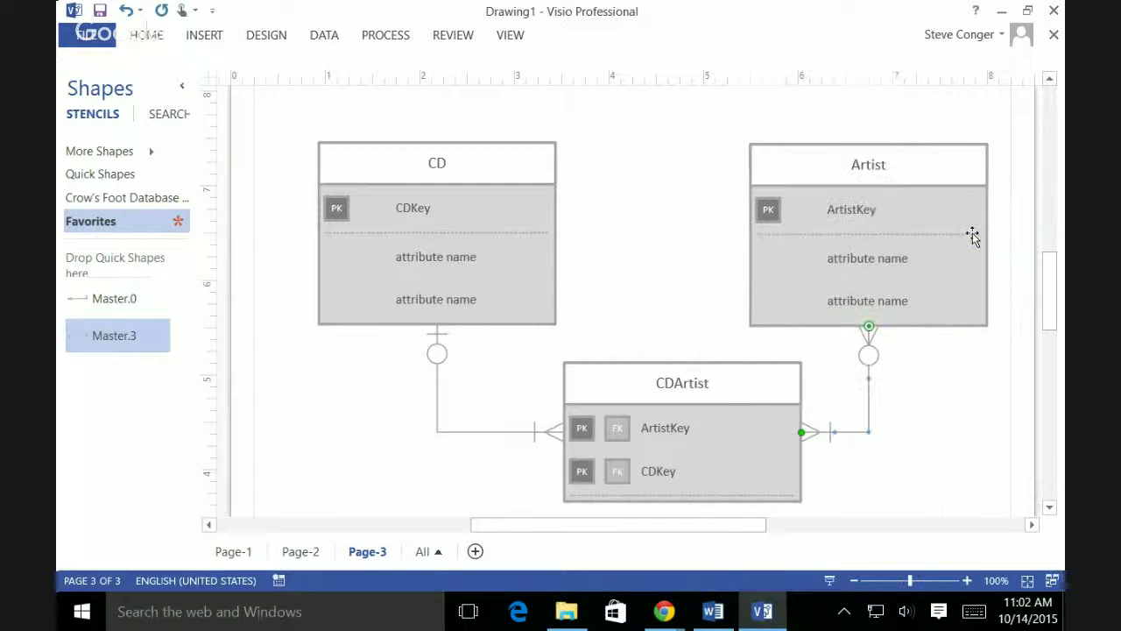
Step: Set the end symbol of the CDArtist–Artist relationship, at the Artist entity, to 1 or more
right_click(863, 396)
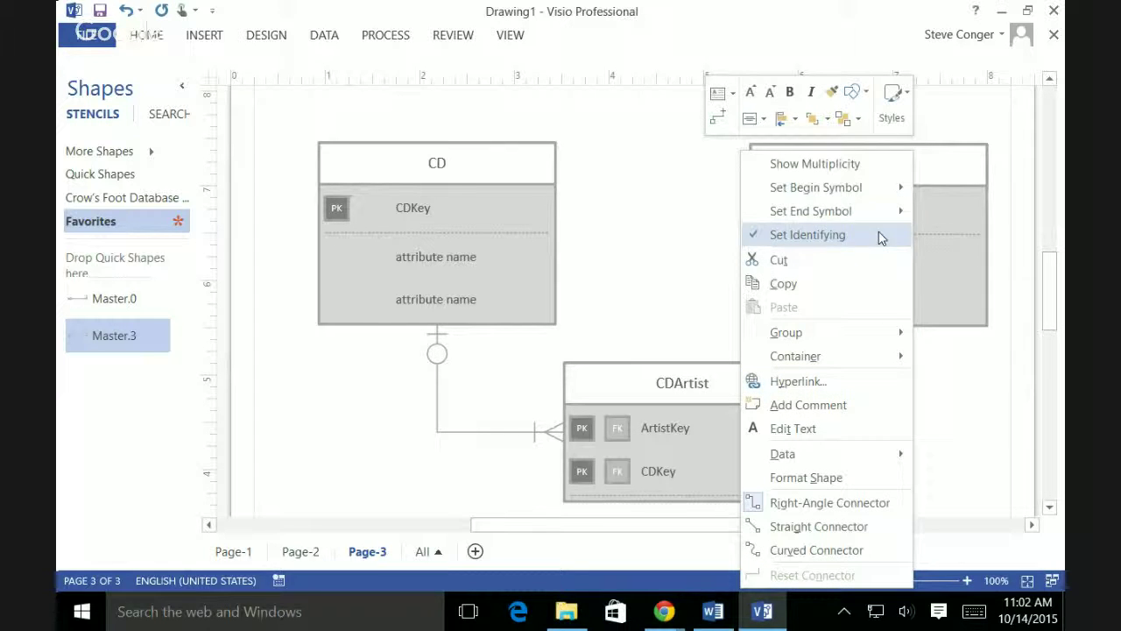
mouse_move(891, 198)
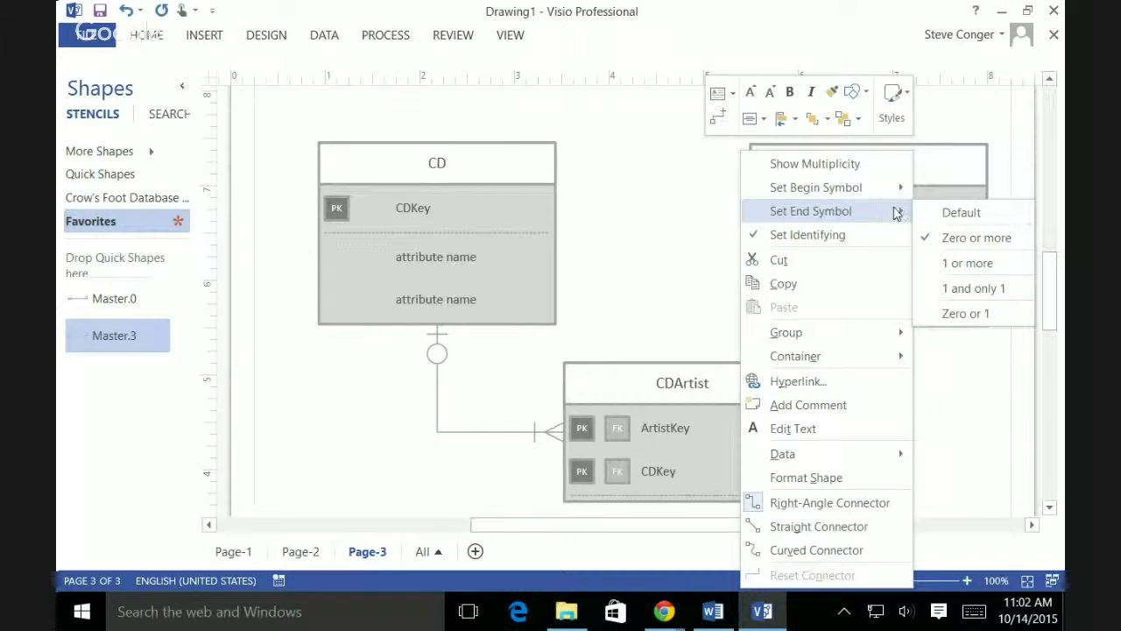
click(956, 263)
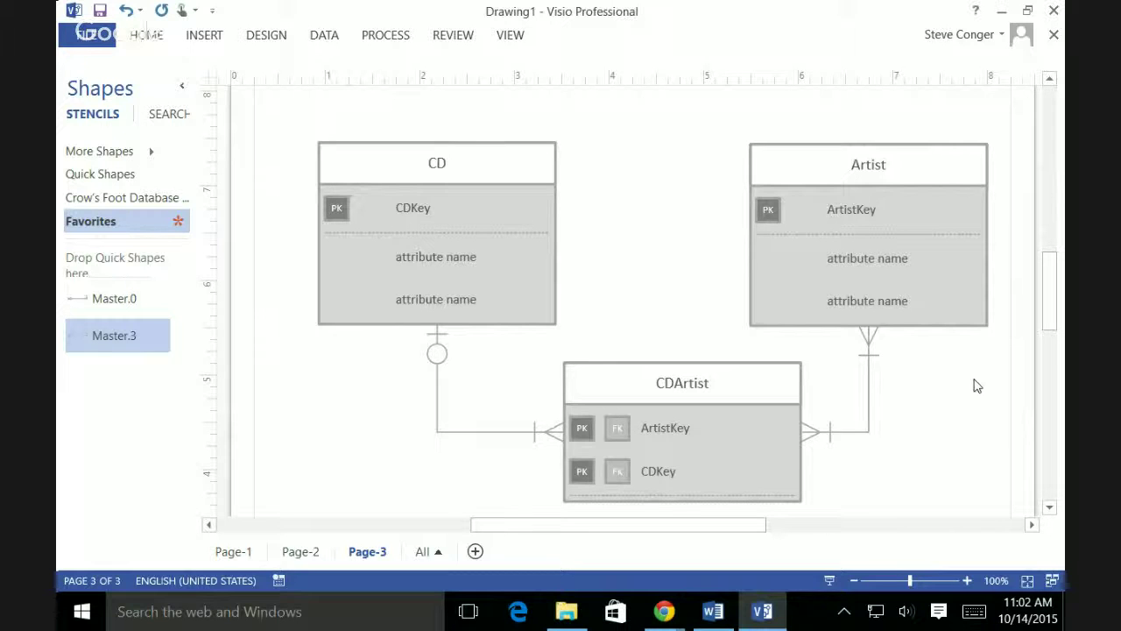
Step: Set the end symbol of the CDArtist–Artist relationship, at the Artist entity, to 1 and only 1
right_click(865, 381)
mouse_move(887, 208)
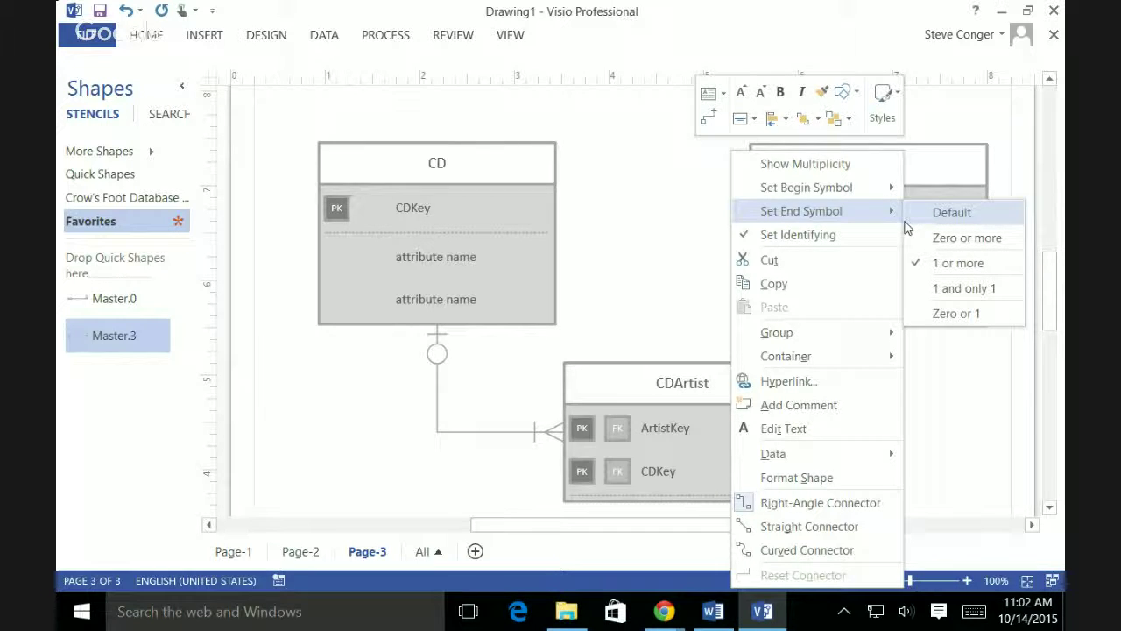
click(967, 290)
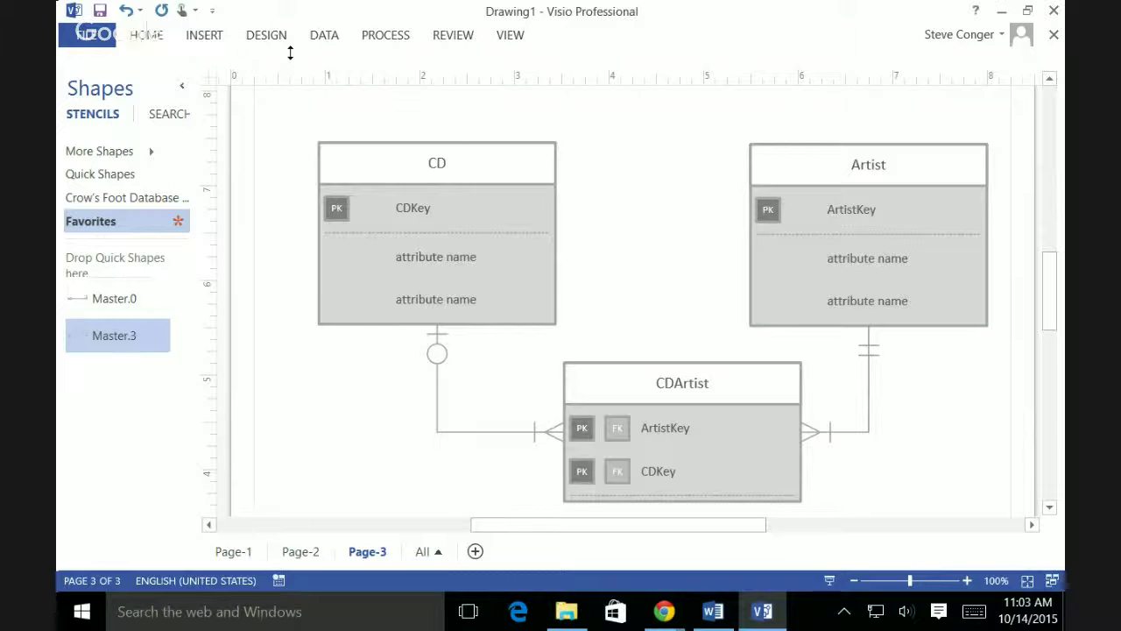
Step: Return to Page-1 and start saving the drawing under a new name in the Documents folder
click(287, 561)
click(249, 553)
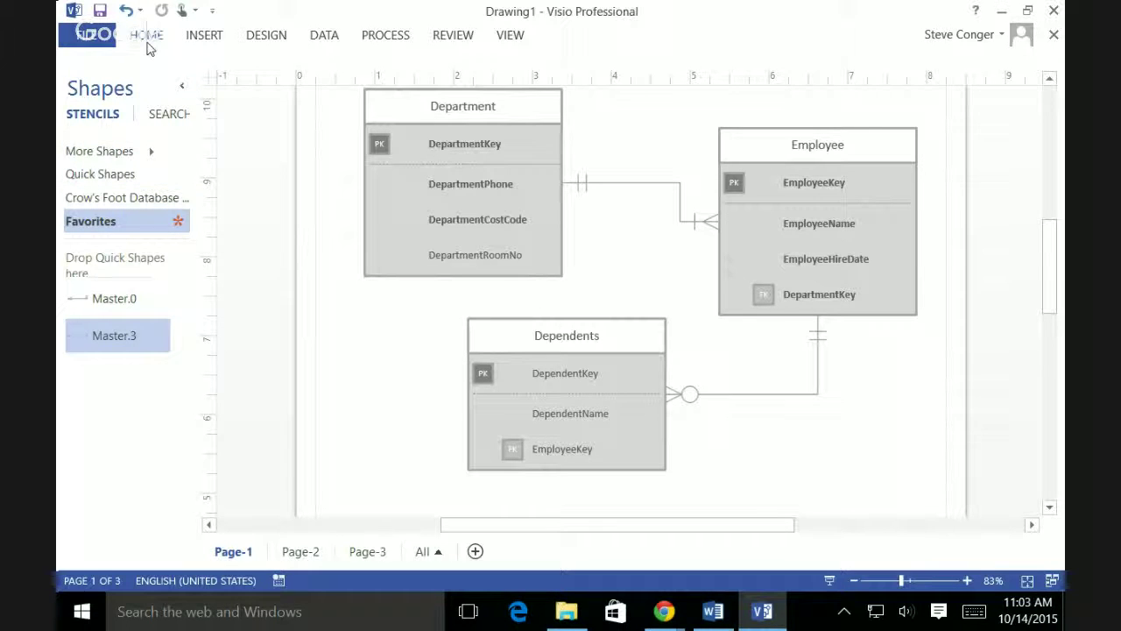
click(87, 37)
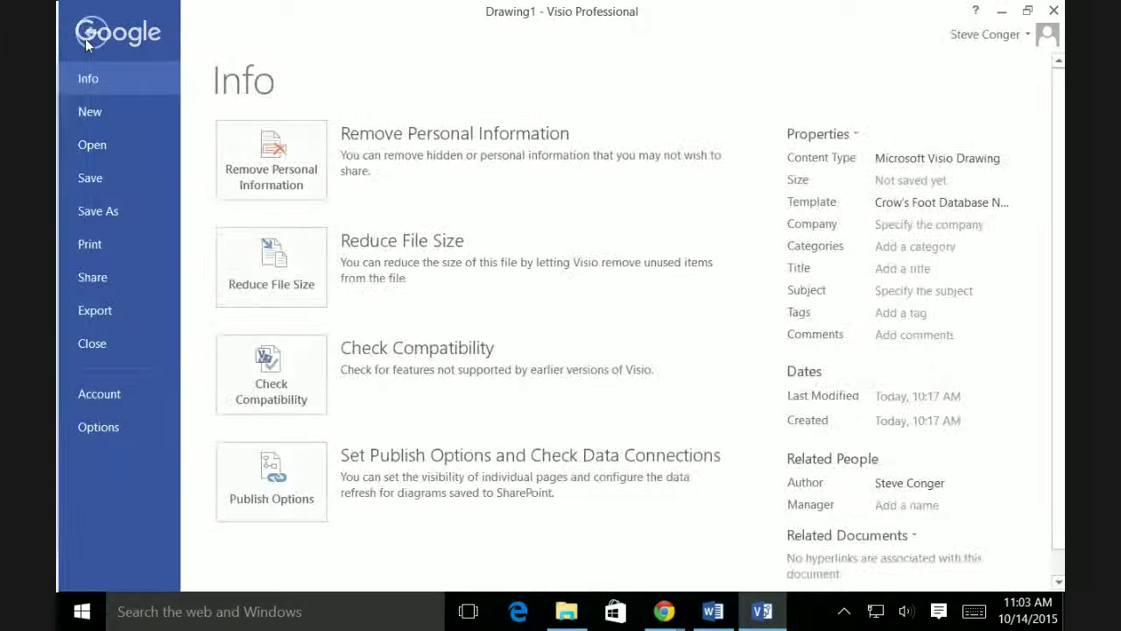
click(114, 210)
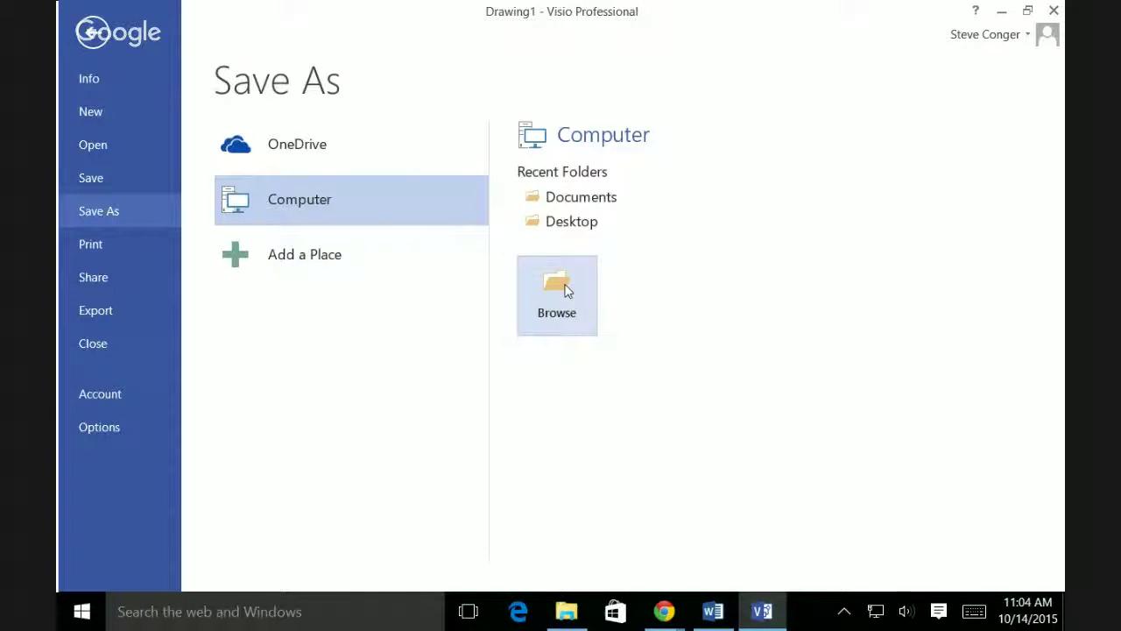
click(587, 200)
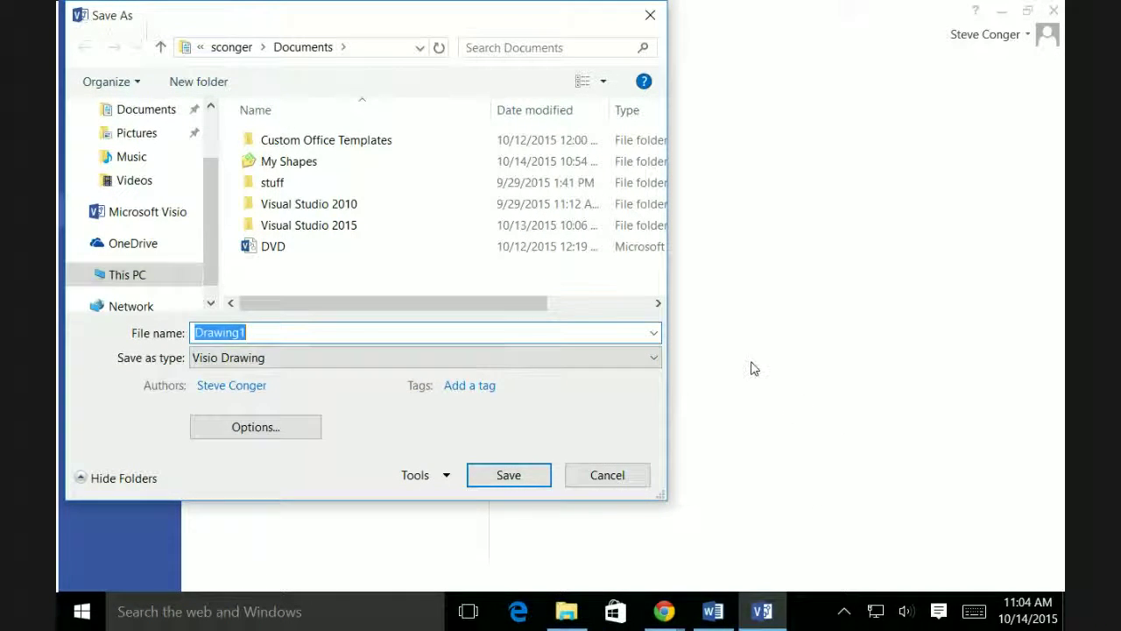
Step: Try Portable Network Graphics as the save file type, and switch back to Visio Drawing
click(654, 359)
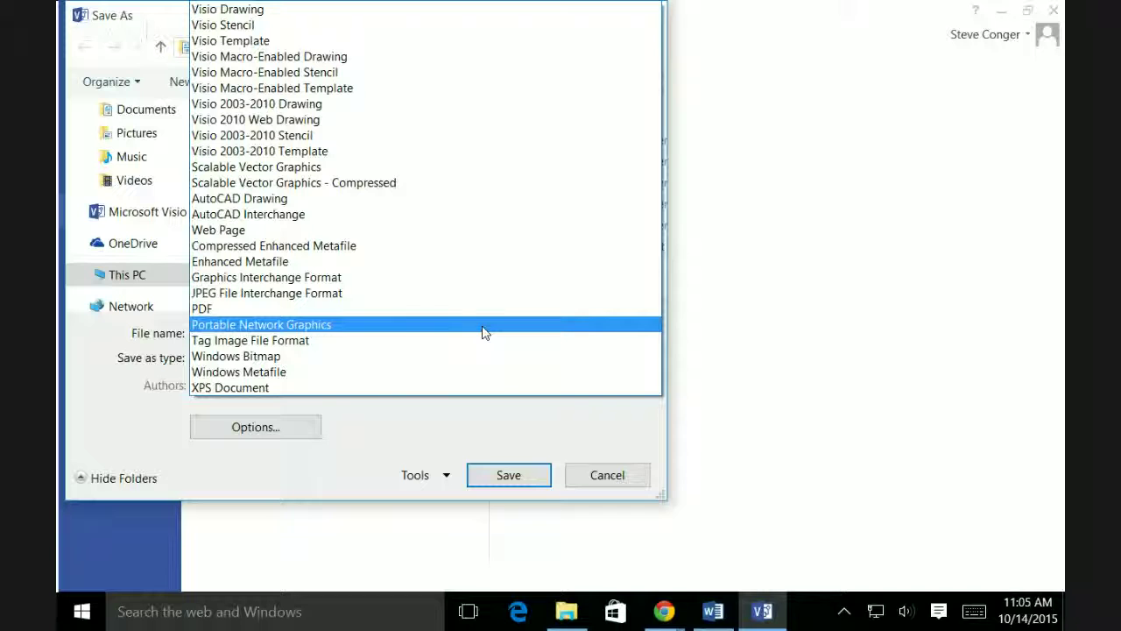
click(483, 326)
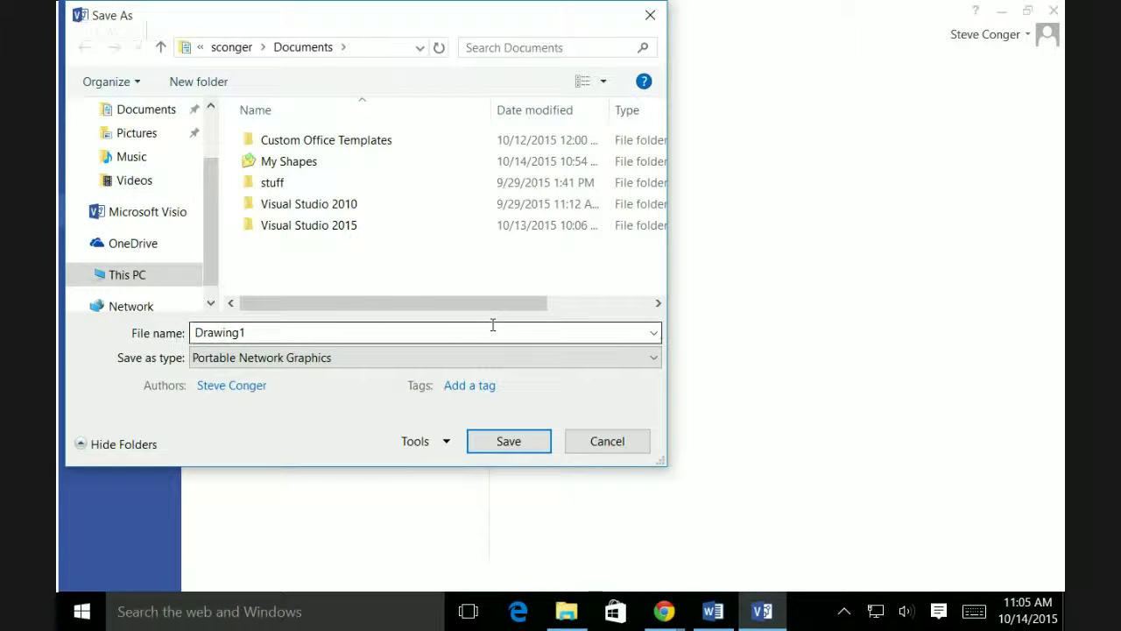
click(650, 362)
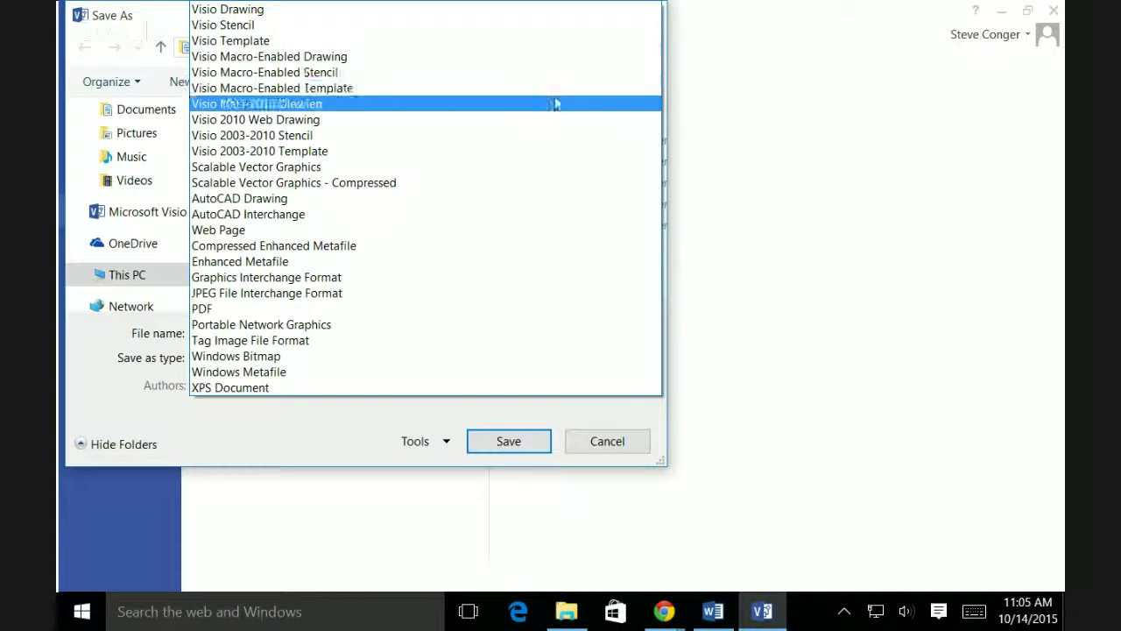
click(562, 8)
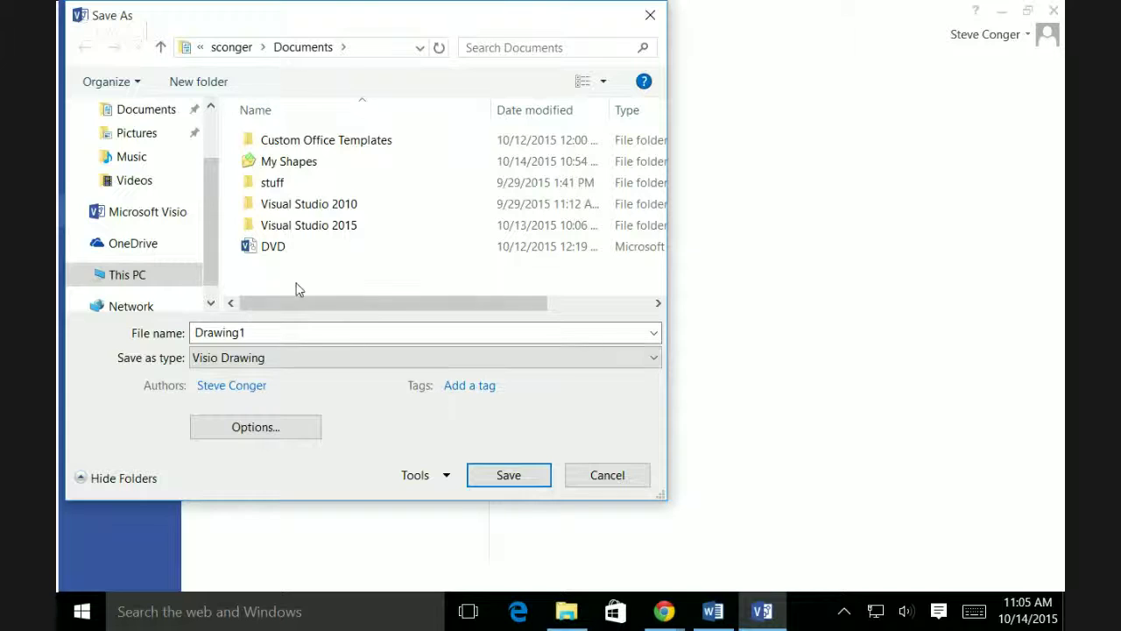
Step: Name the file relationshipExamples and save it as a Visio Drawing
click(249, 331)
drag(249, 331, 191, 328)
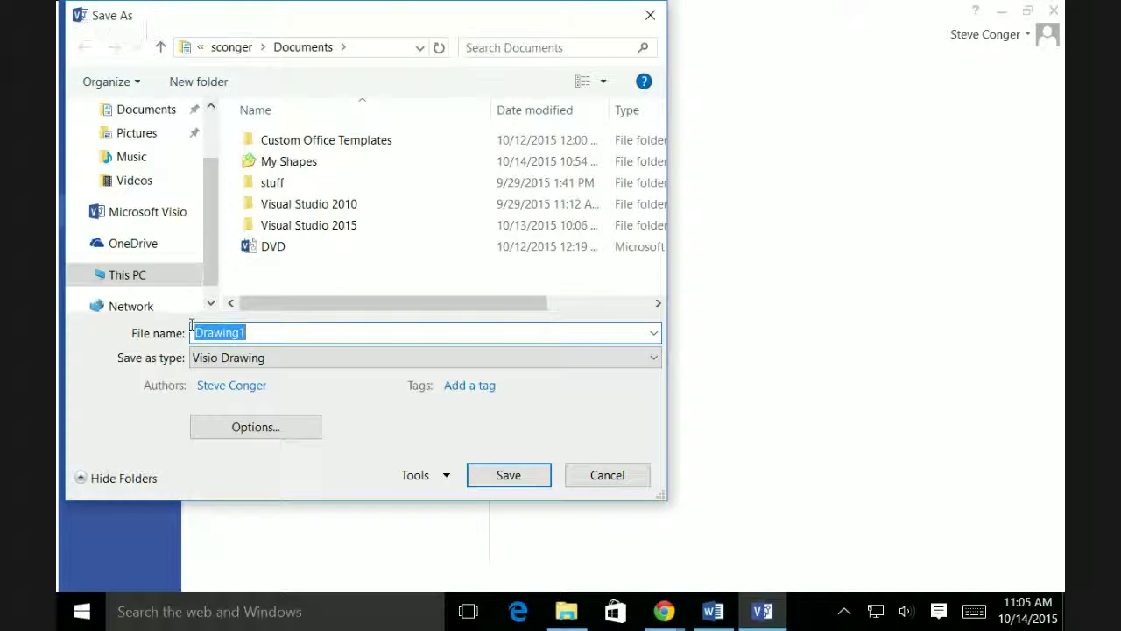
text(re)
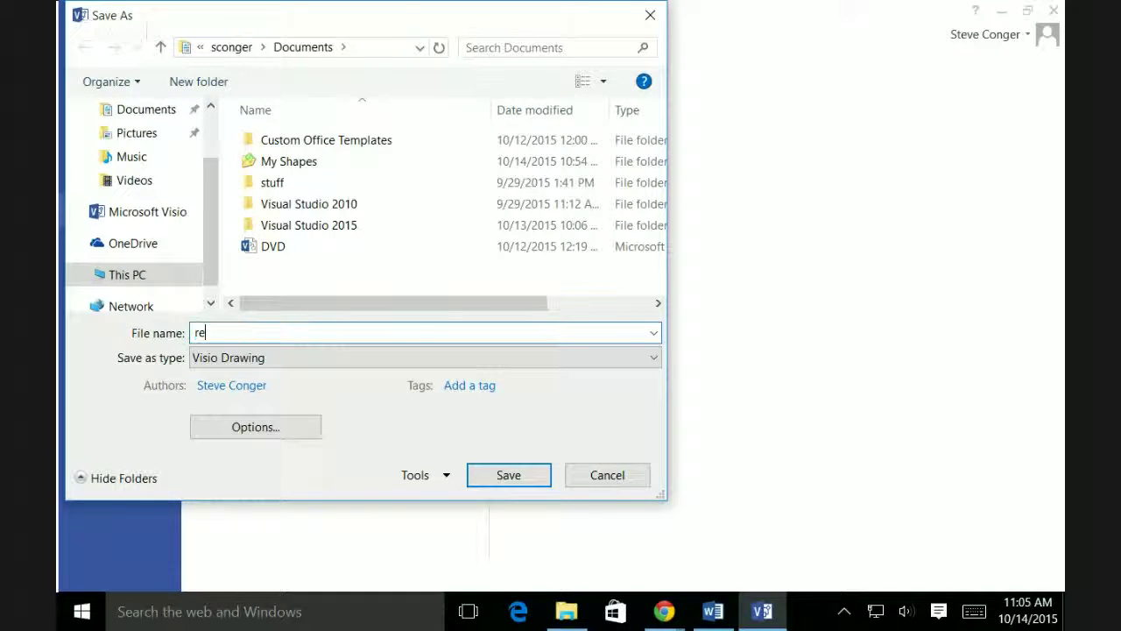
text(lationshipExamples)
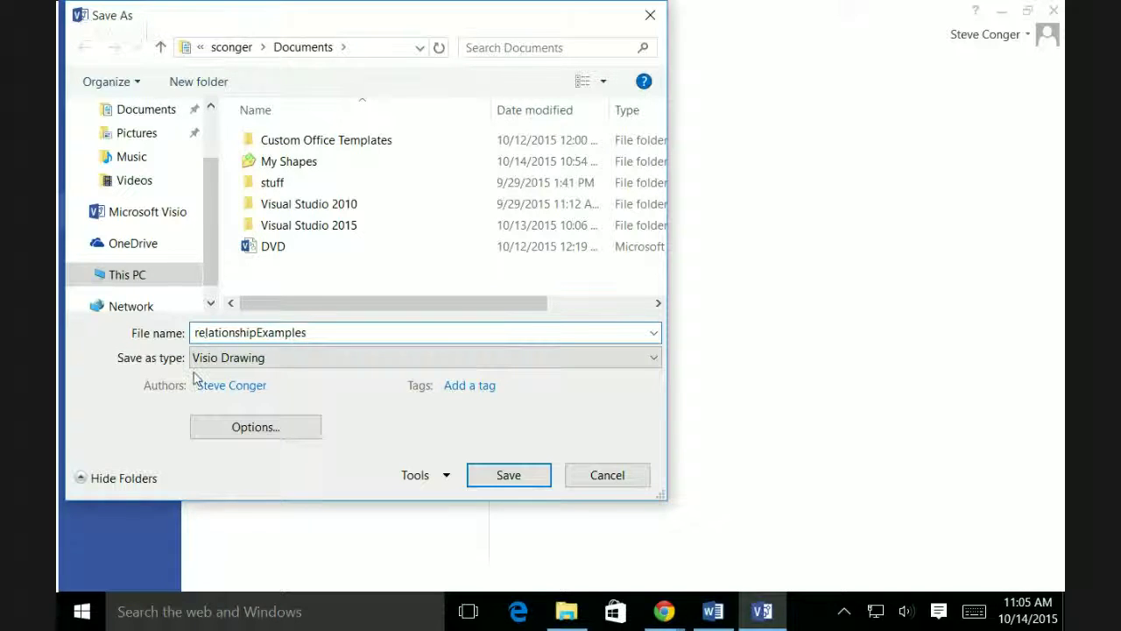
click(506, 475)
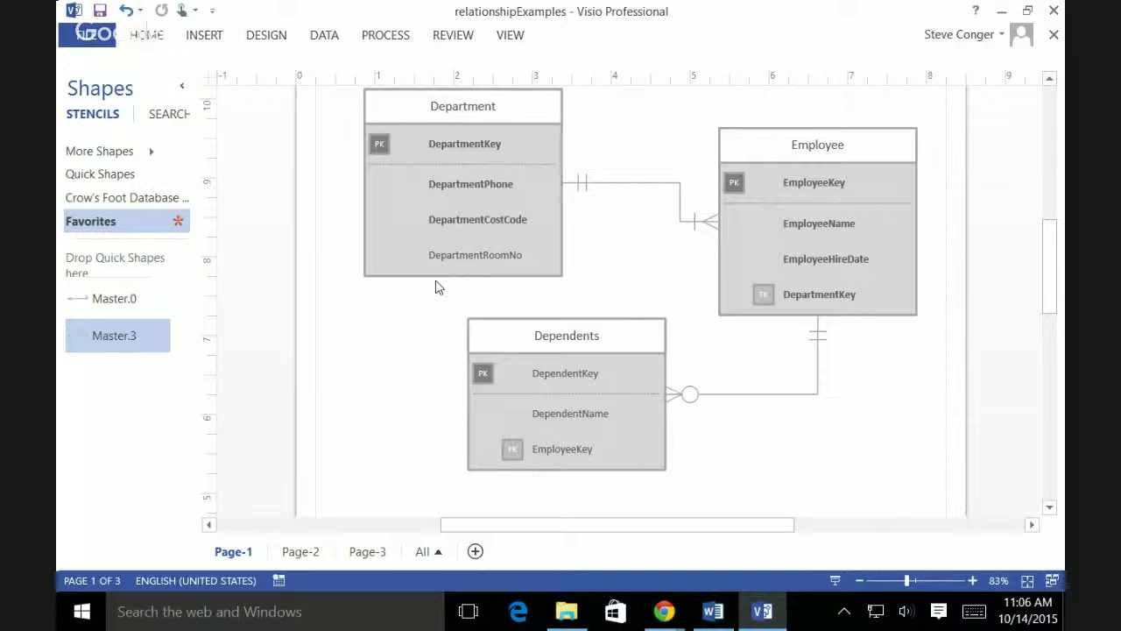
Step: Open the recent drawing DVD from the Documents folder
click(86, 34)
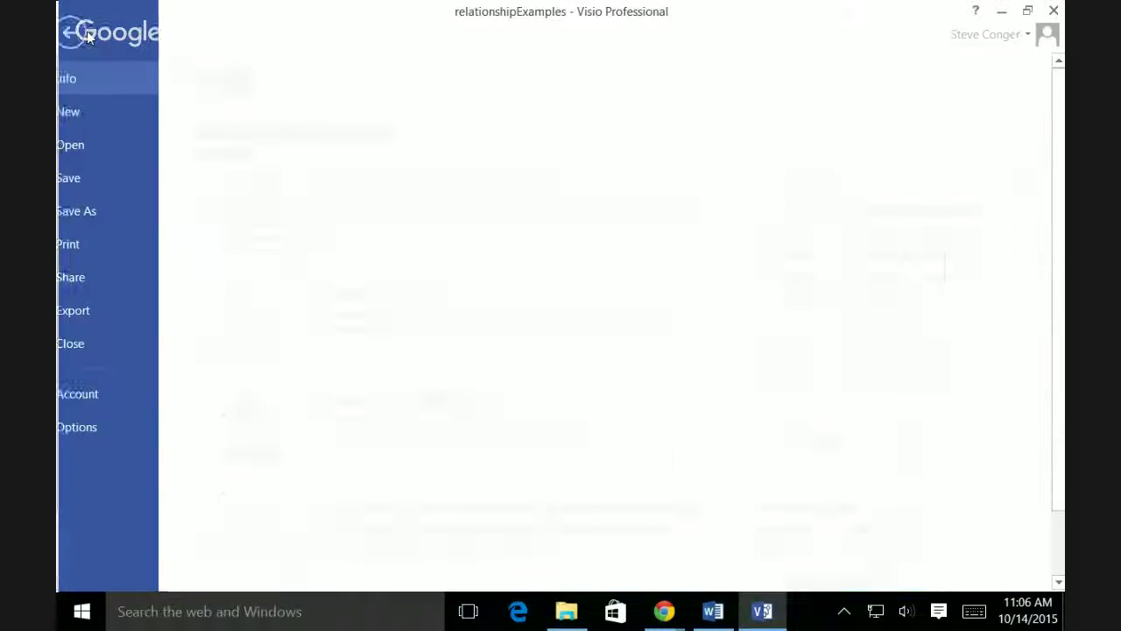
click(102, 151)
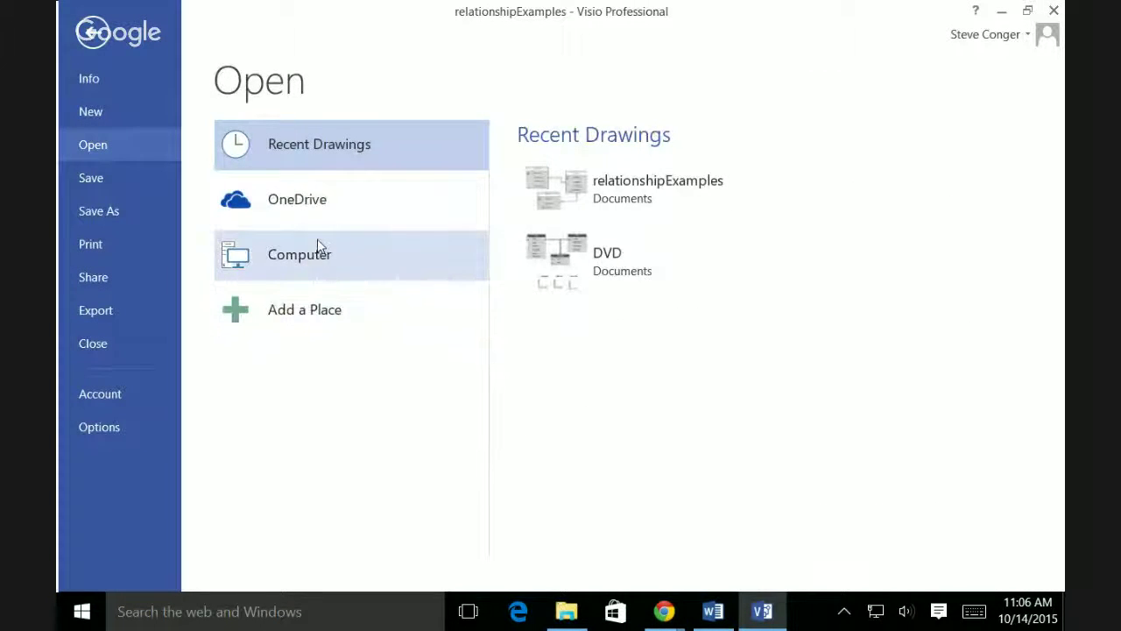
click(582, 259)
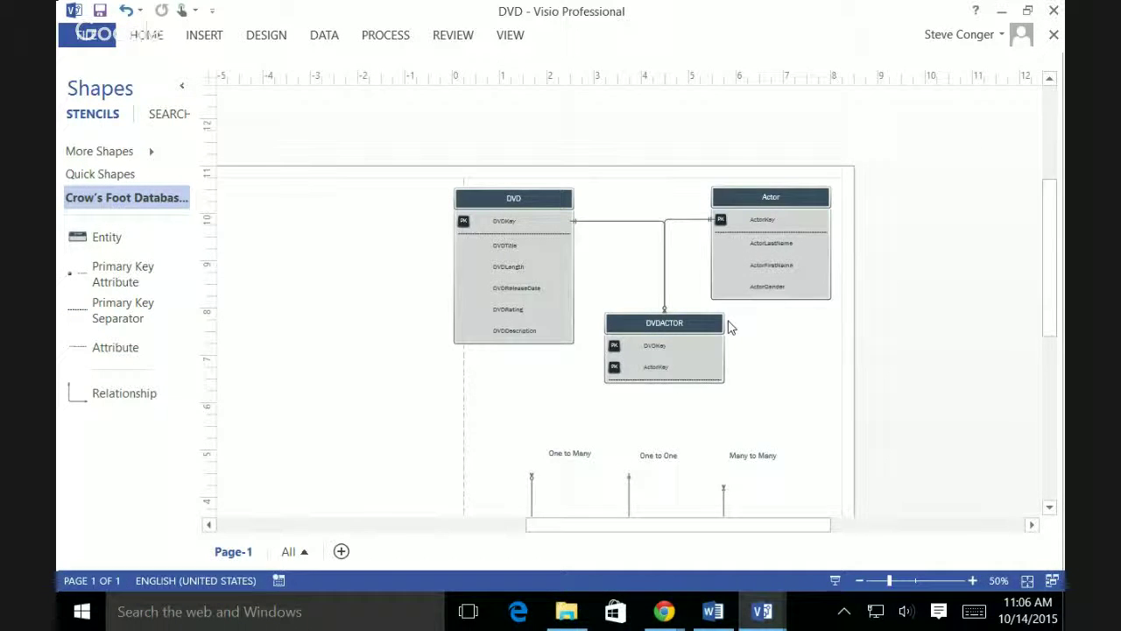
Step: Delete the three sample relationship connectors beneath the One to Many, One to One and Many to Many labels
scroll(730, 327, down, 2)
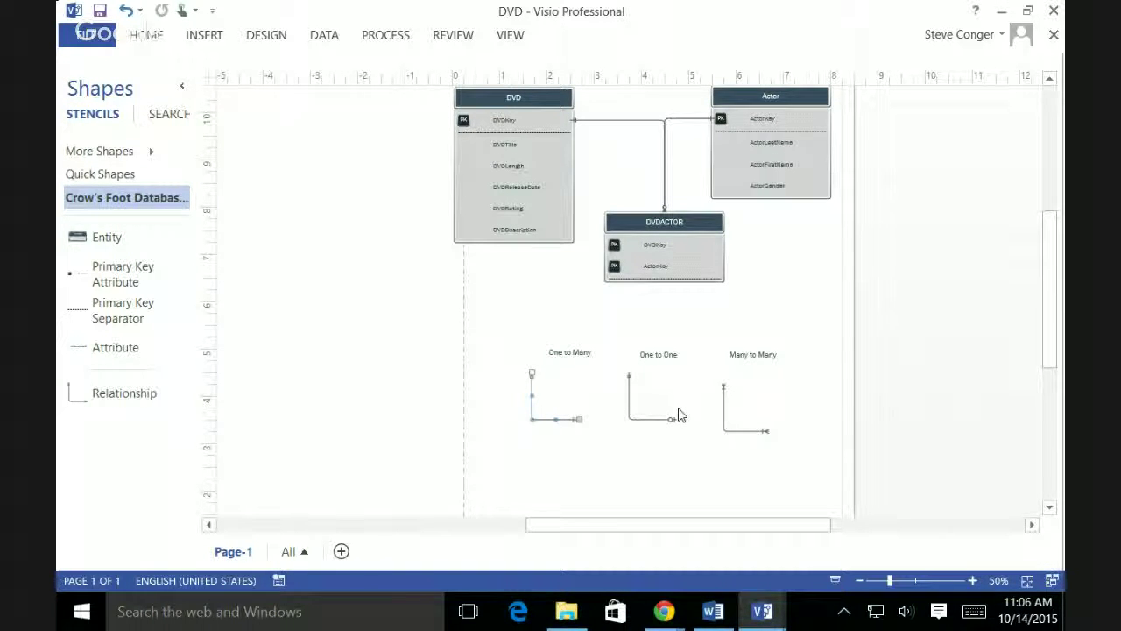
key(Delete)
click(629, 410)
key(Delete)
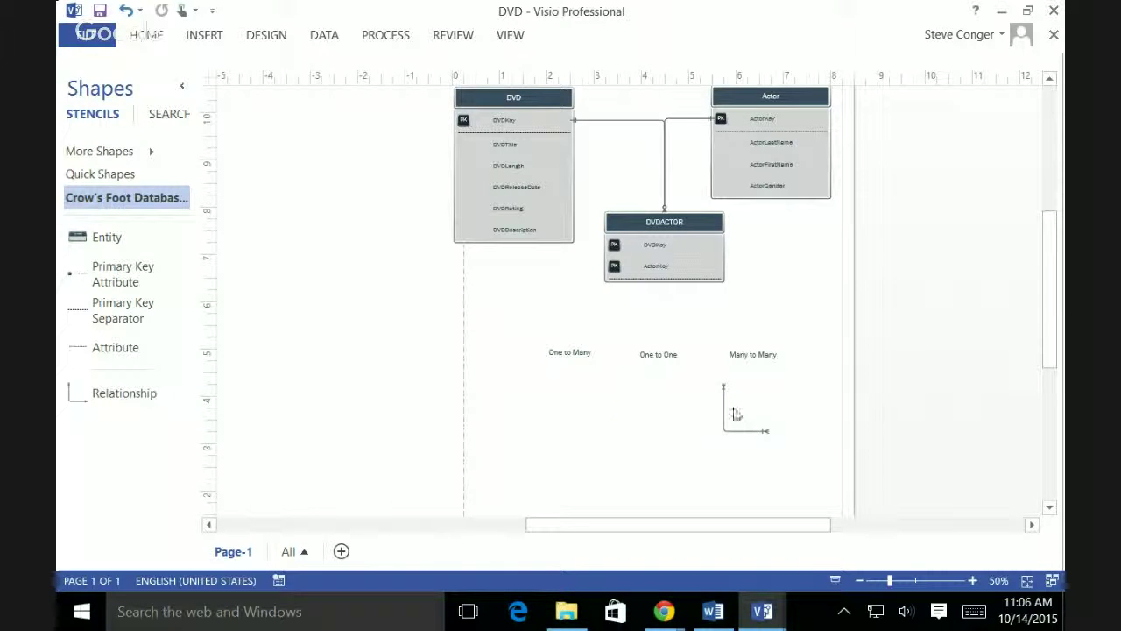
click(735, 413)
key(Delete)
Step: Delete the One to Many, One to One and Many to Many text labels
click(570, 353)
key(Delete)
click(668, 358)
key(Delete)
click(747, 357)
key(Delete)
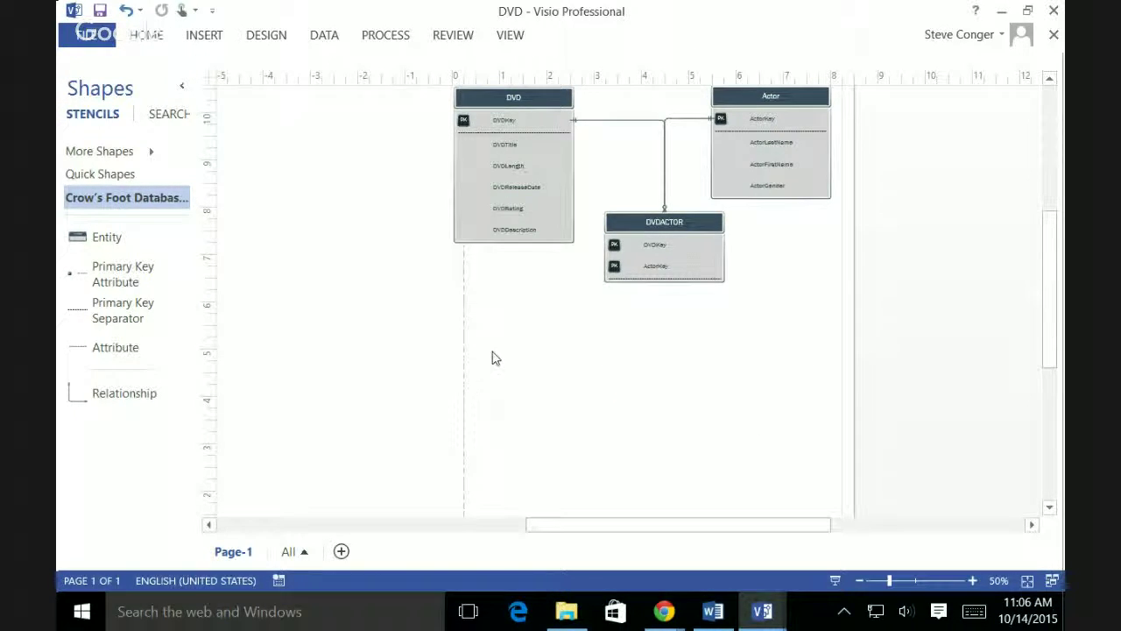
Step: Add a new entity below the DVD entity and name it Genre
scroll(611, 353, up, 2)
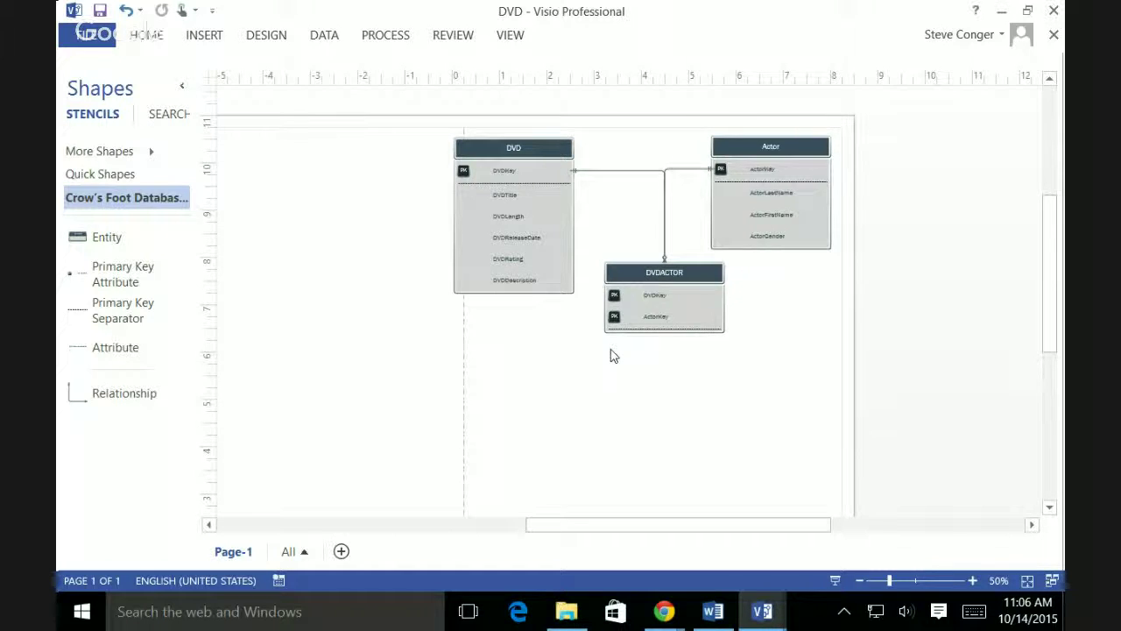
click(895, 583)
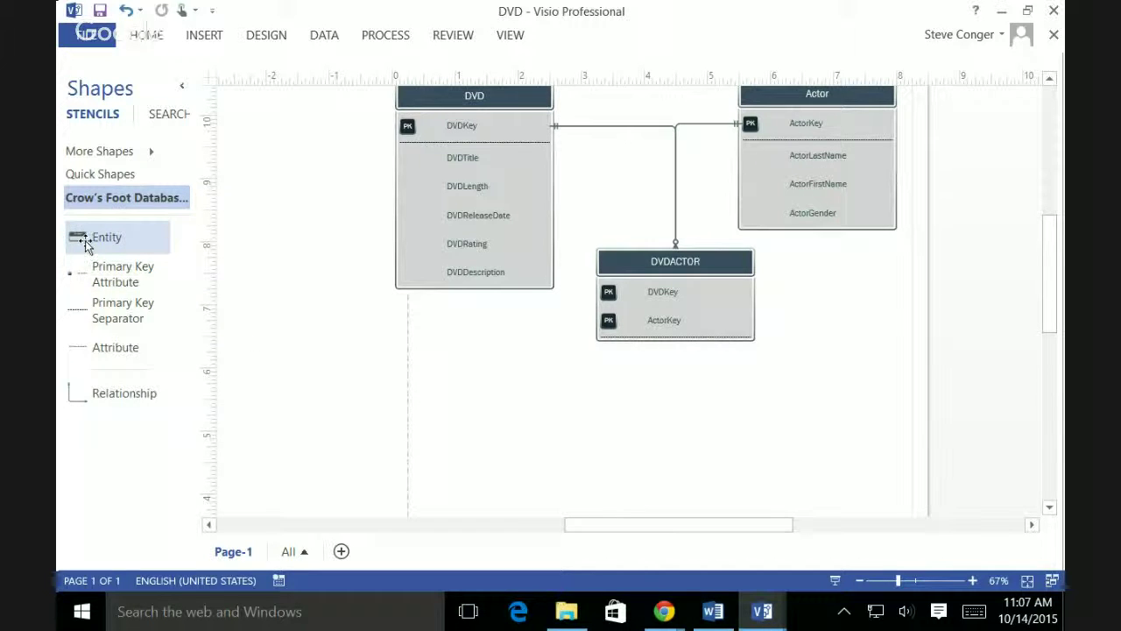
drag(86, 245, 449, 442)
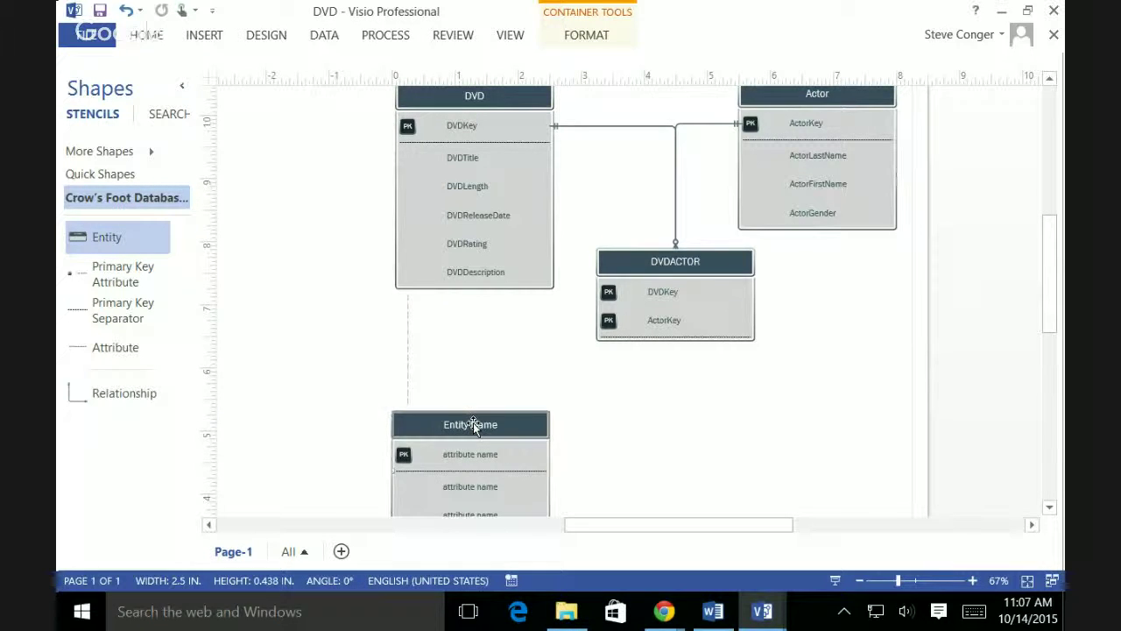
double_click(473, 422)
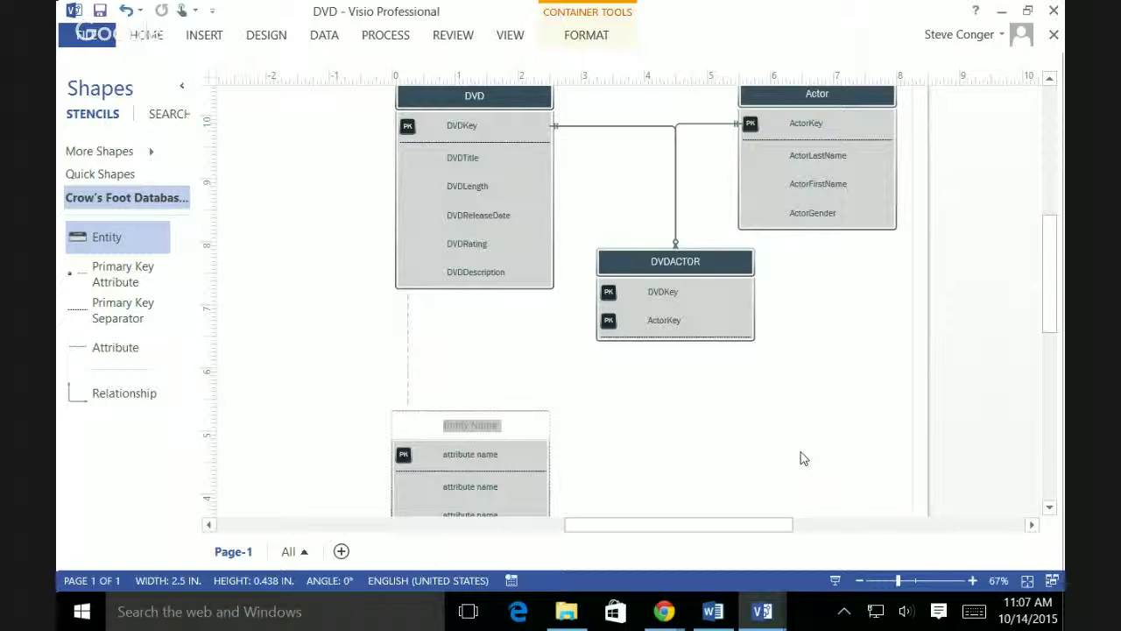
text(G)
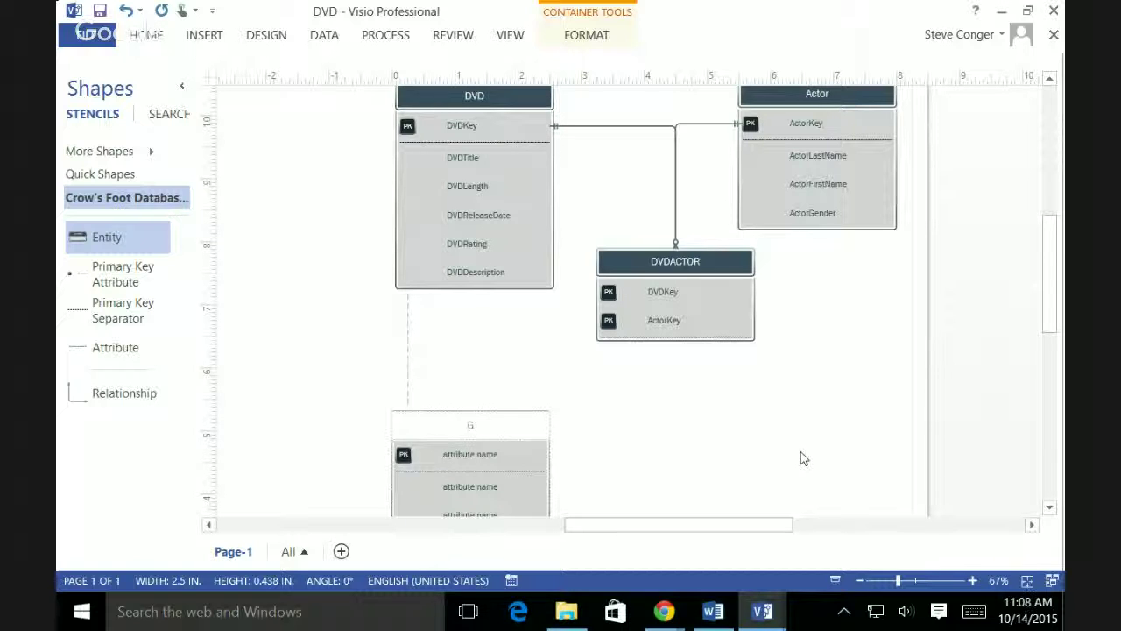
text(enre)
click(688, 439)
Step: Name the Genre entity's primary key attribute GenreKey
scroll(688, 441, down, 2)
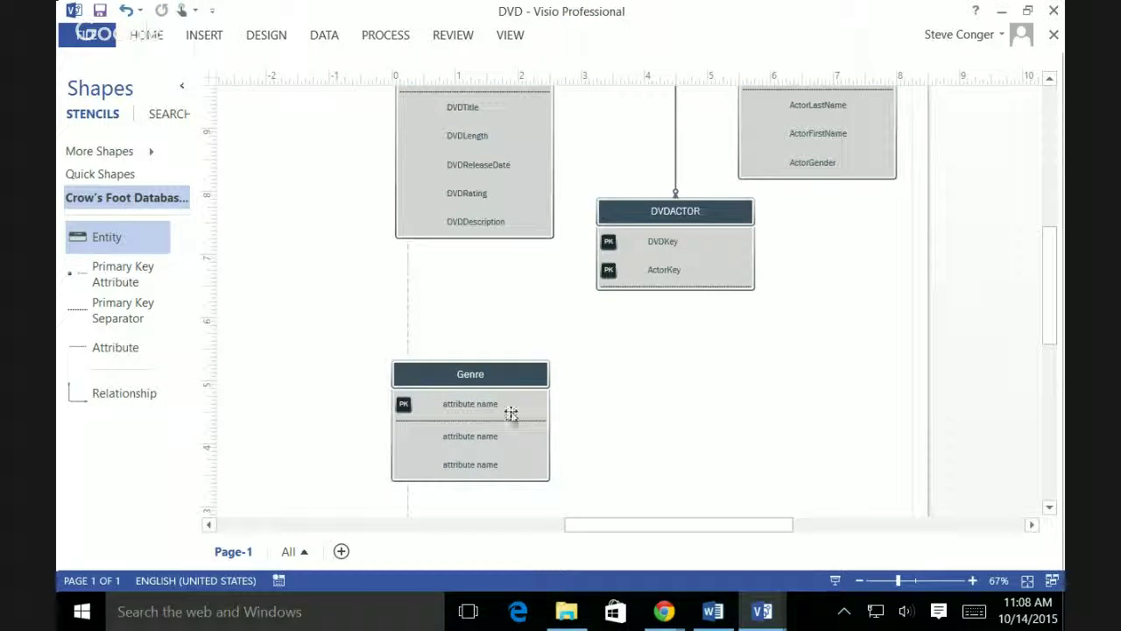
click(477, 411)
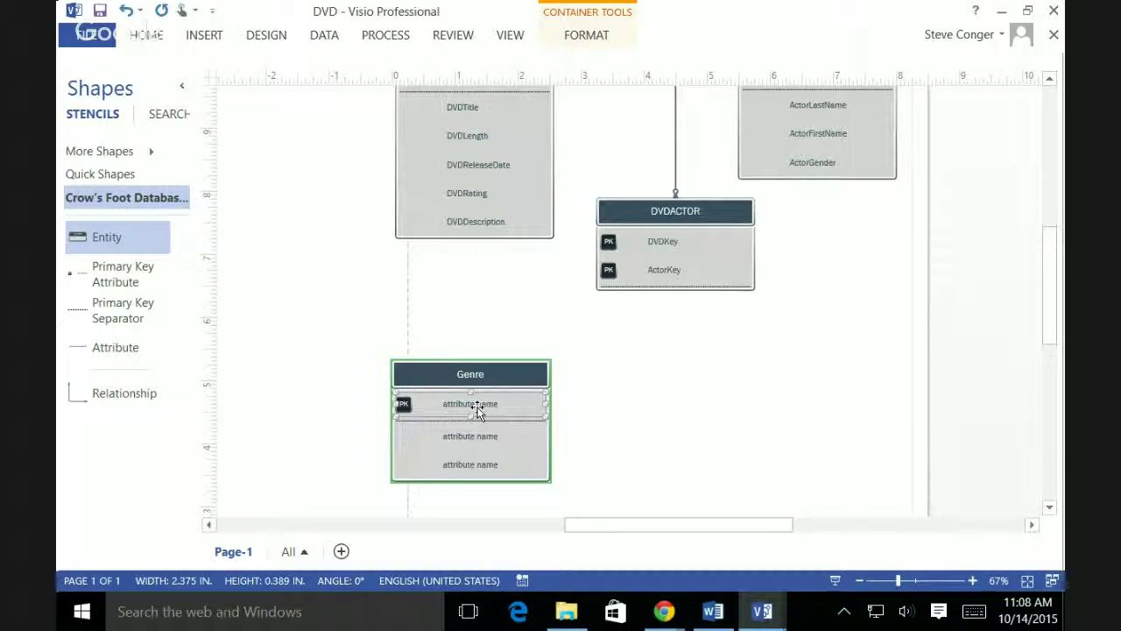
double_click(477, 412)
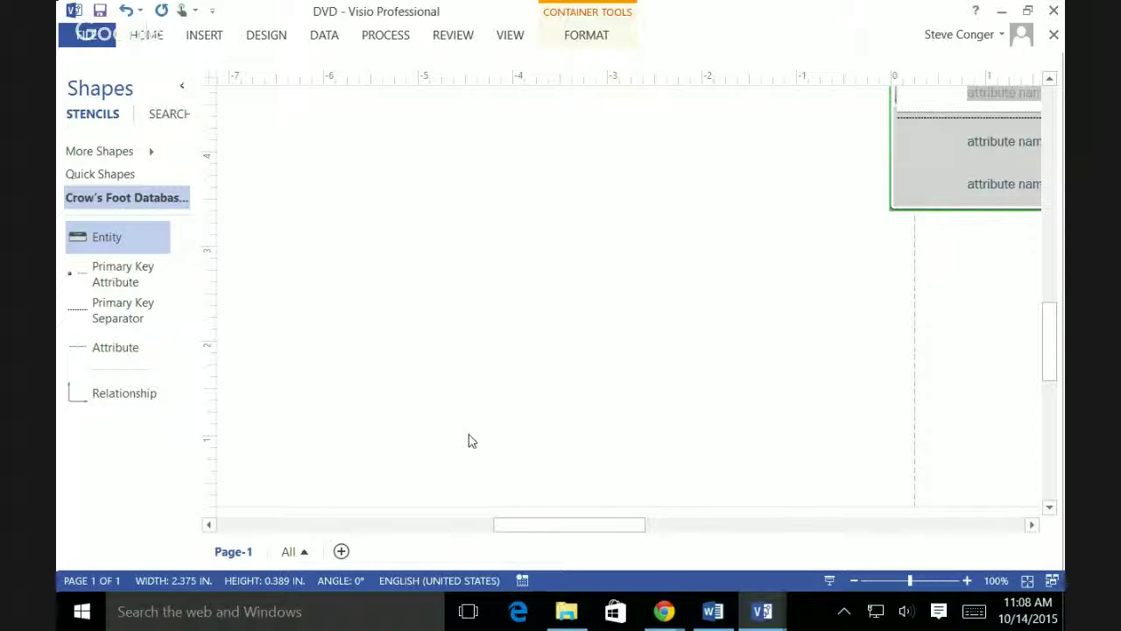
drag(540, 524, 621, 535)
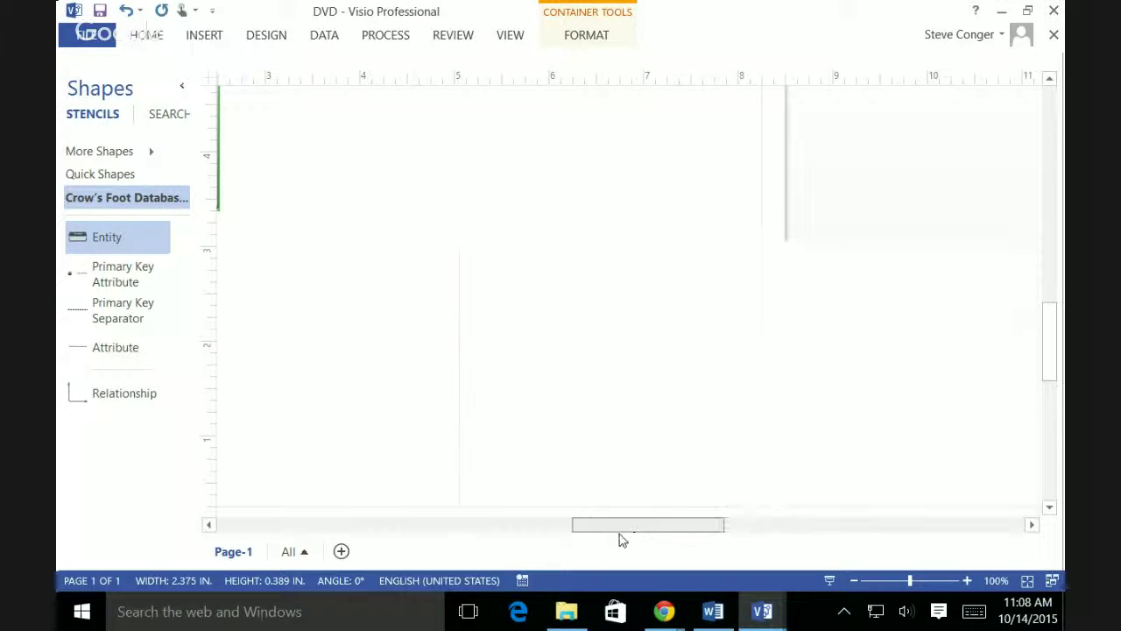
scroll(810, 253, up, 1)
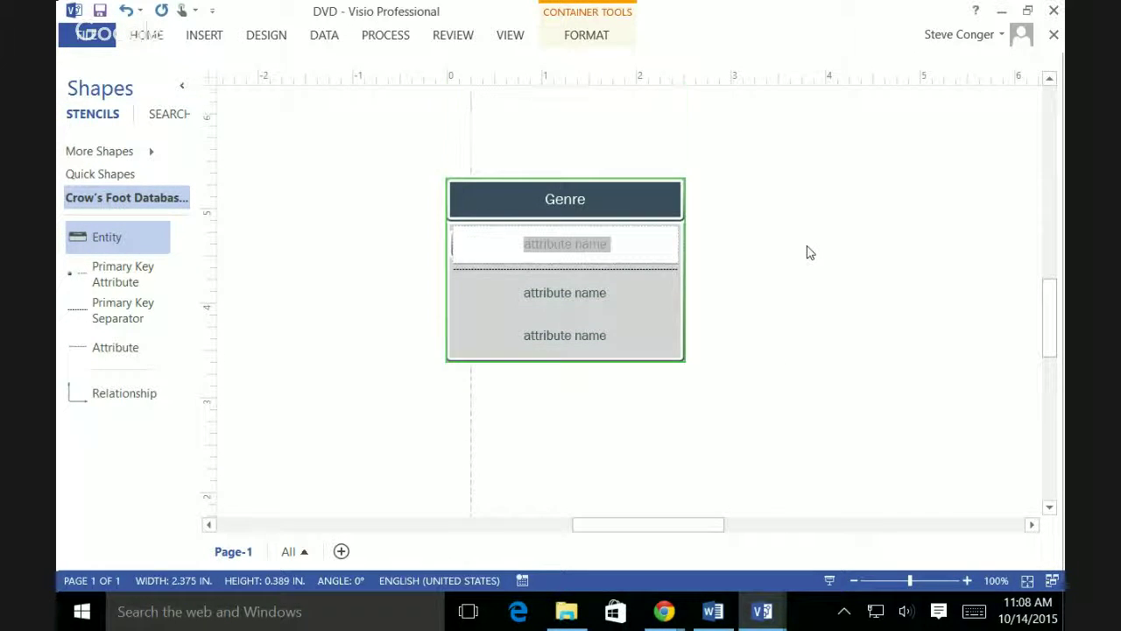
text(Gen)
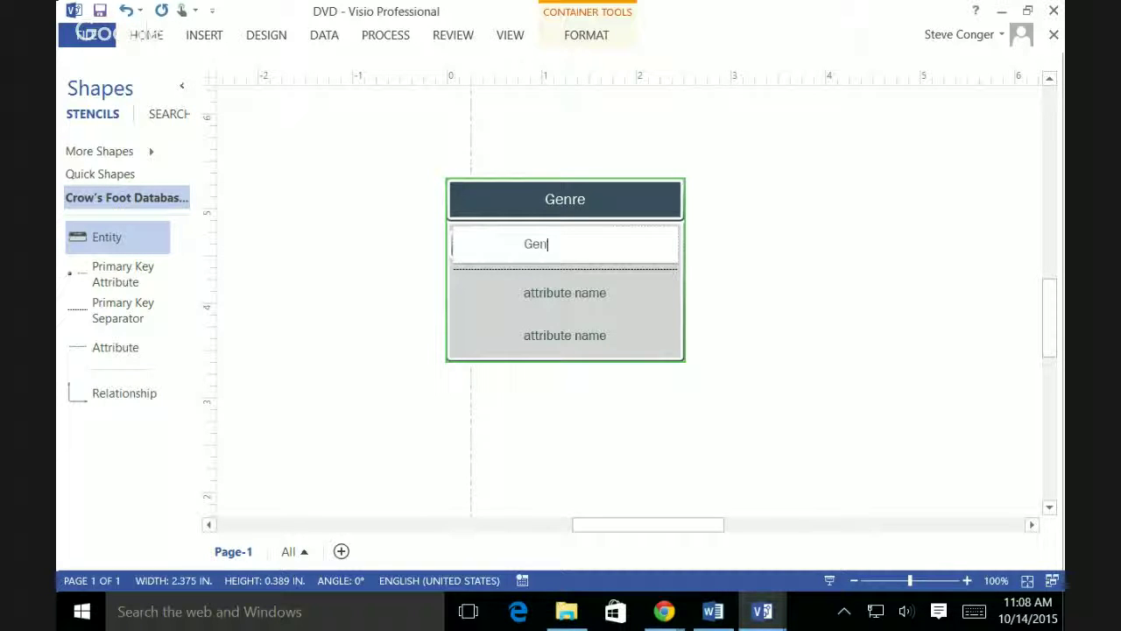
text(reKey)
Step: Name the Genre entity's first non-key attribute GenreName and delete its remaining placeholder attribute
click(554, 291)
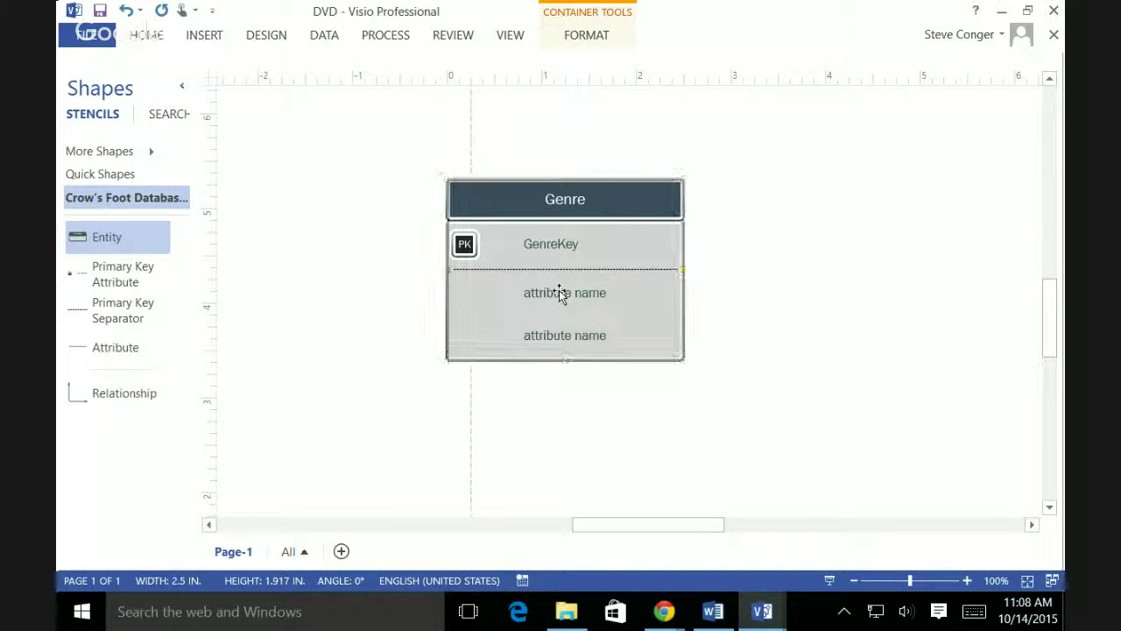
double_click(558, 290)
text(GenreName)
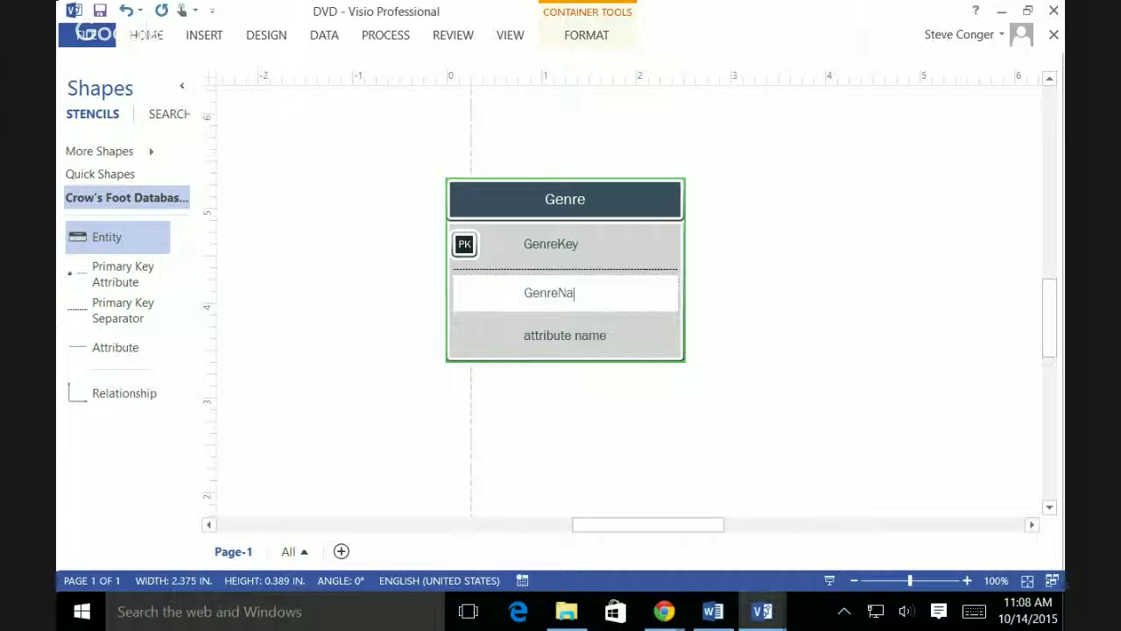
click(571, 340)
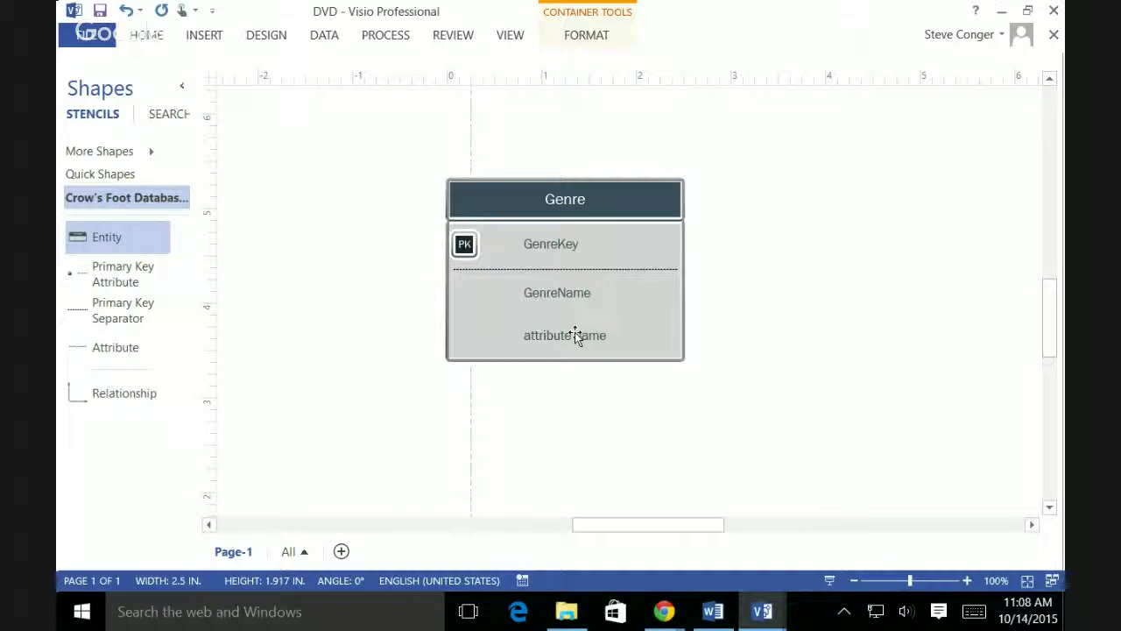
click(575, 332)
key(Delete)
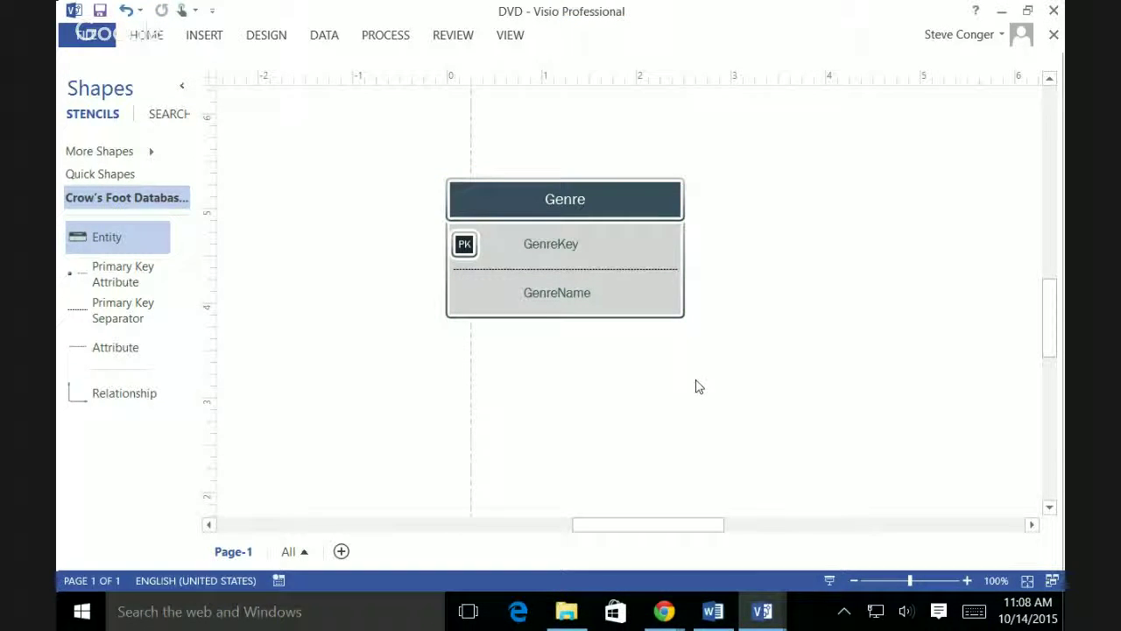
scroll(707, 363, up, 2)
scroll(708, 361, up, 3)
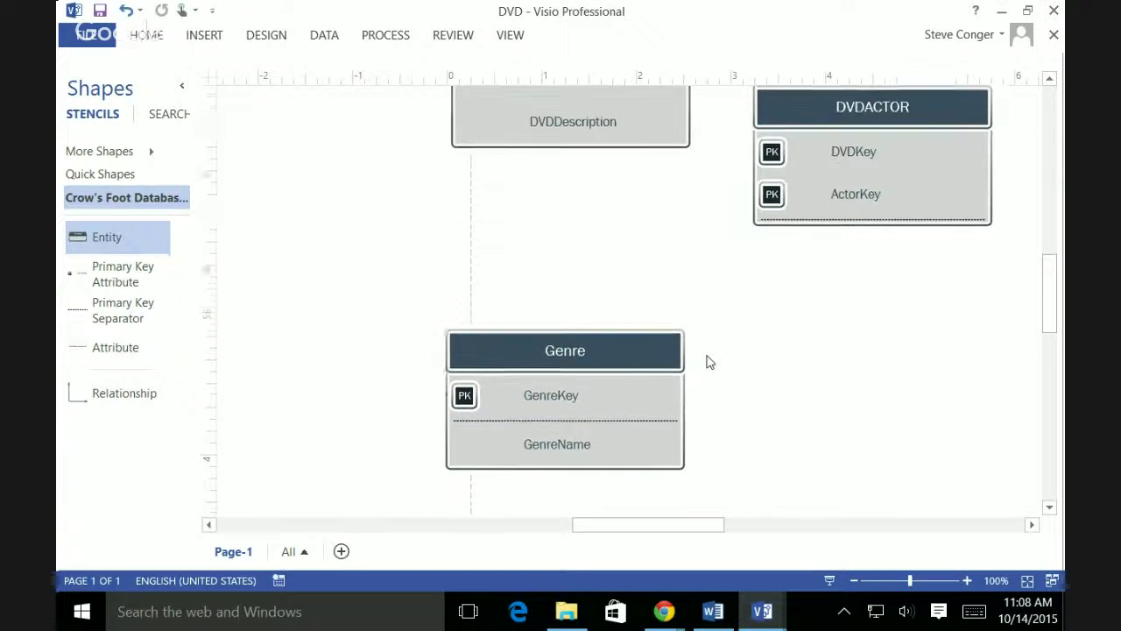
scroll(706, 358, down, 2)
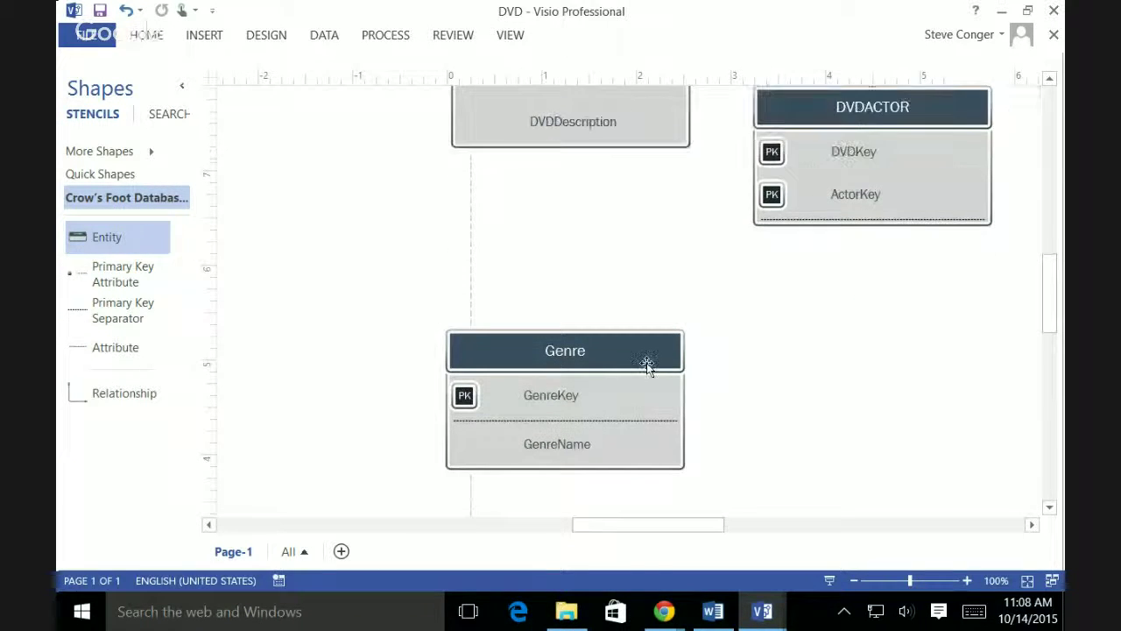
Step: Move the Genre entity slightly so that its edges line up with the DVD entity above it
mouse_move(616, 355)
mouse_down()
mouse_move(633, 351)
mouse_move(638, 365)
mouse_up()
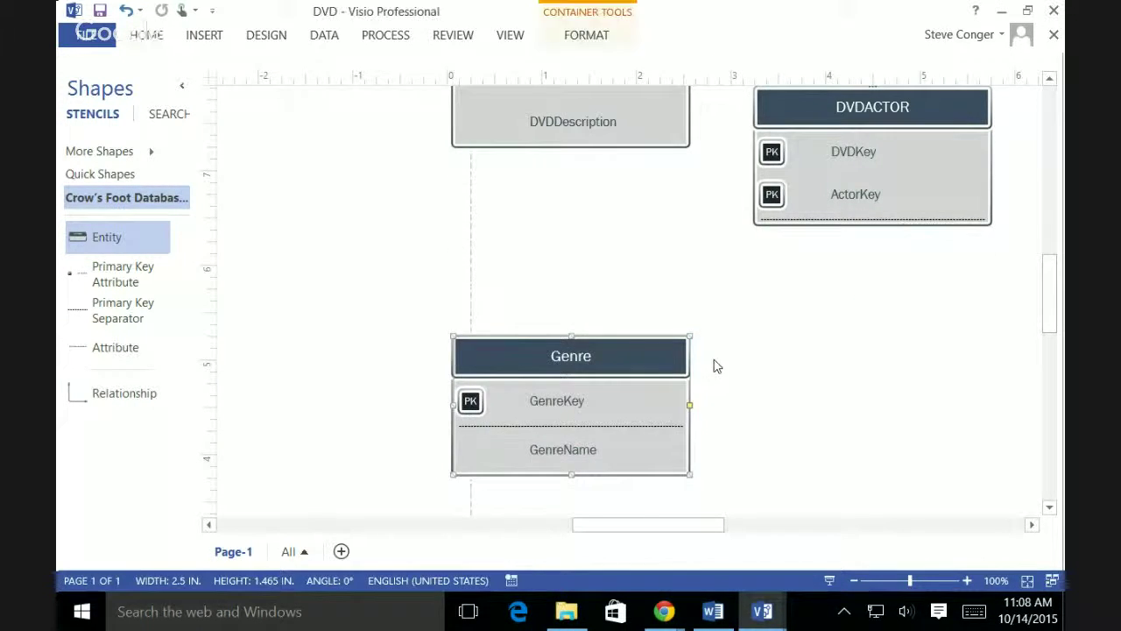
click(713, 365)
click(598, 452)
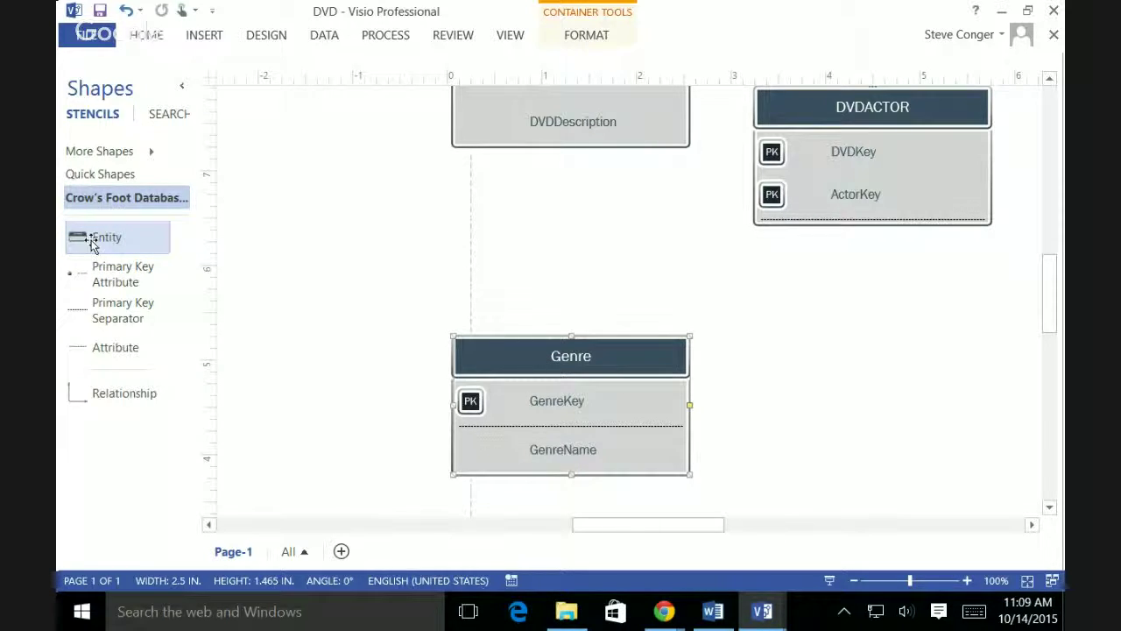
Step: Add a new entity between the DVD and Genre entities and name it DVDGenre
drag(87, 238, 565, 219)
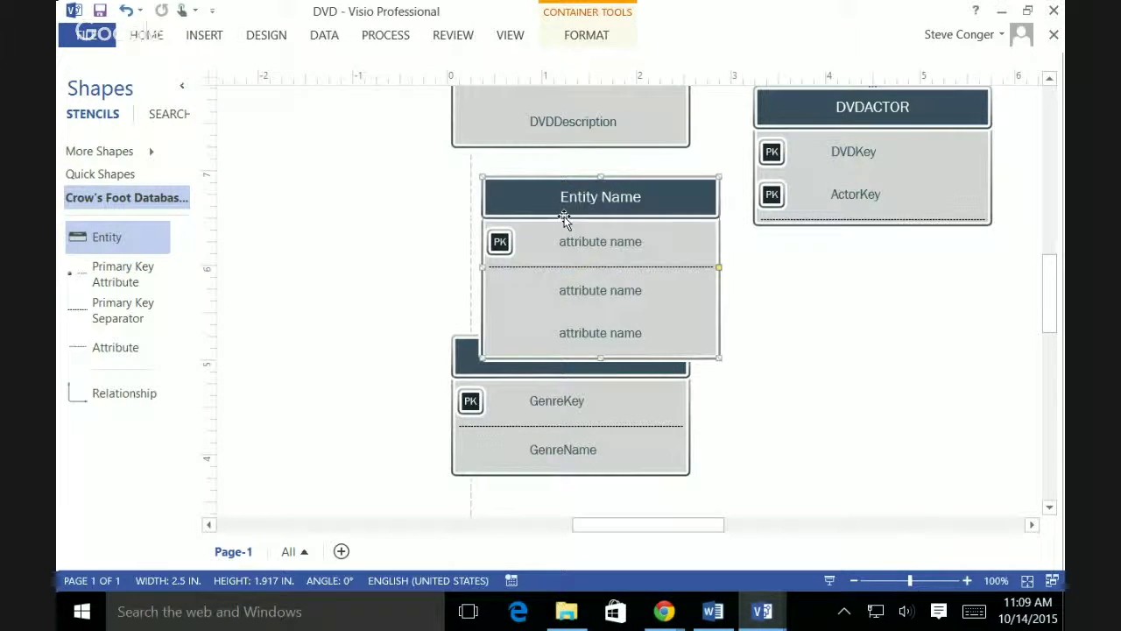
click(607, 200)
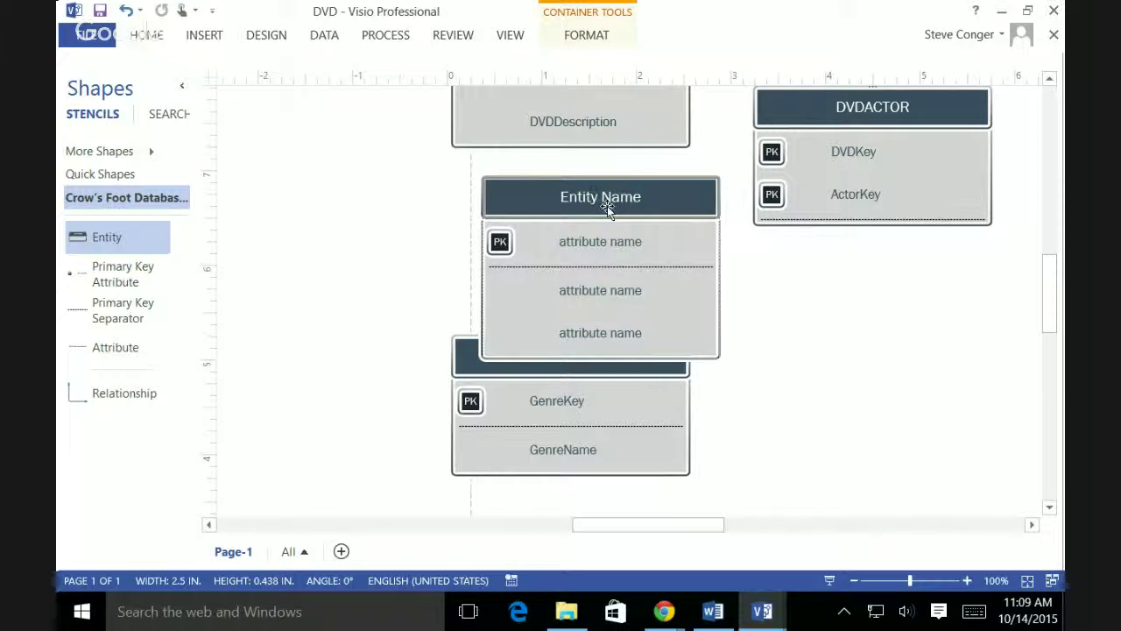
double_click(611, 203)
text(D)
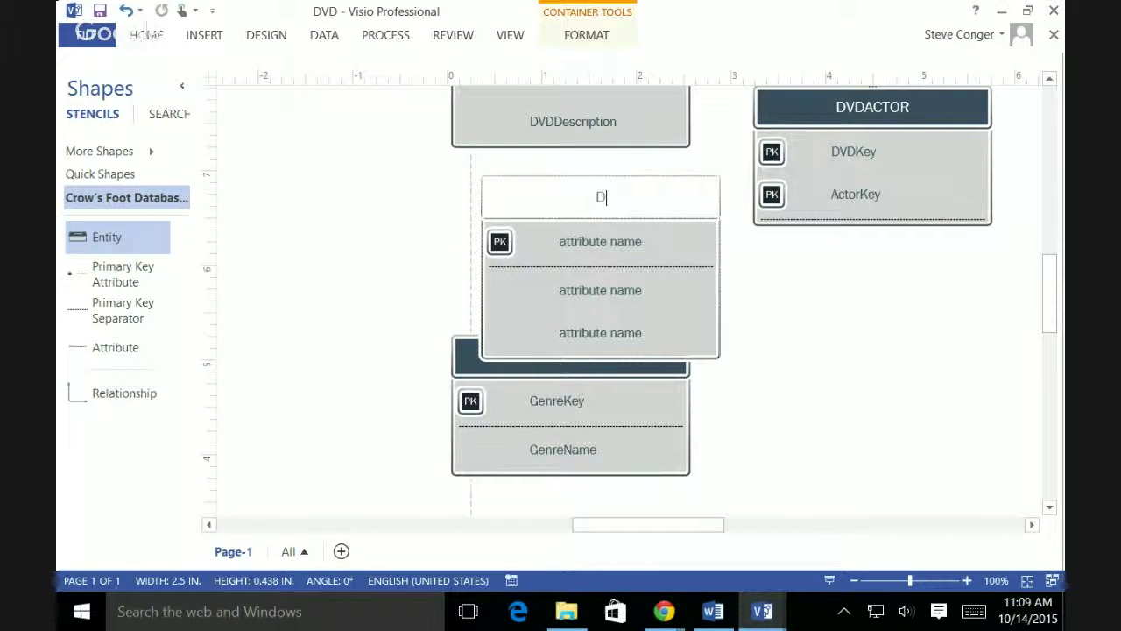
text(VDGenre)
Step: Name the DVDGenre entity's primary key attribute DvDKey and its first non-key attribute GenreKey
click(631, 246)
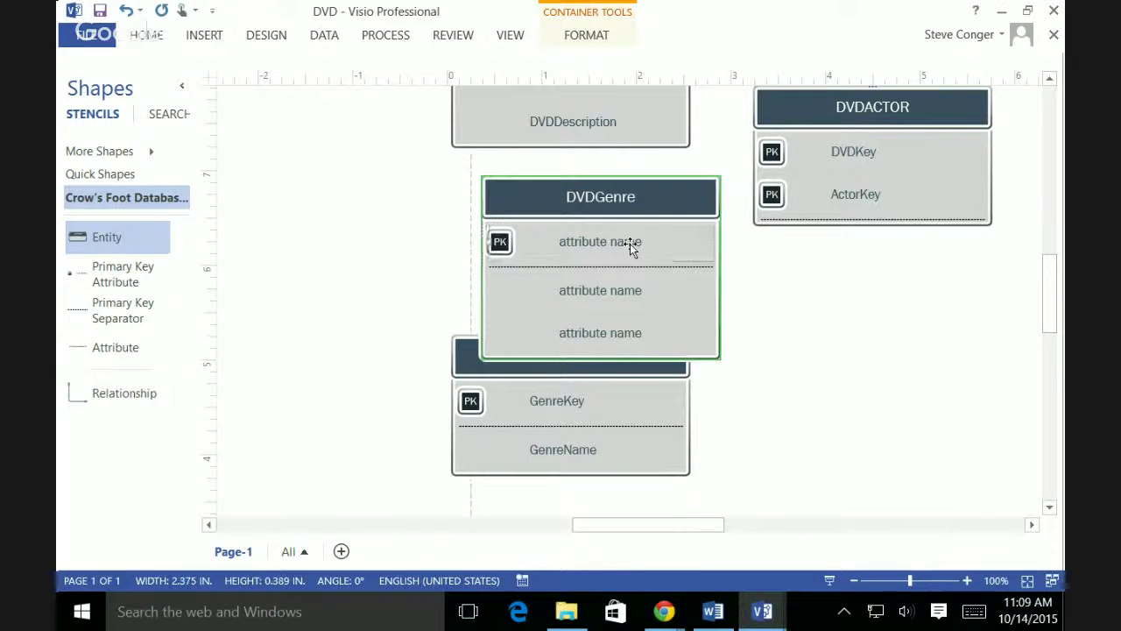
double_click(631, 247)
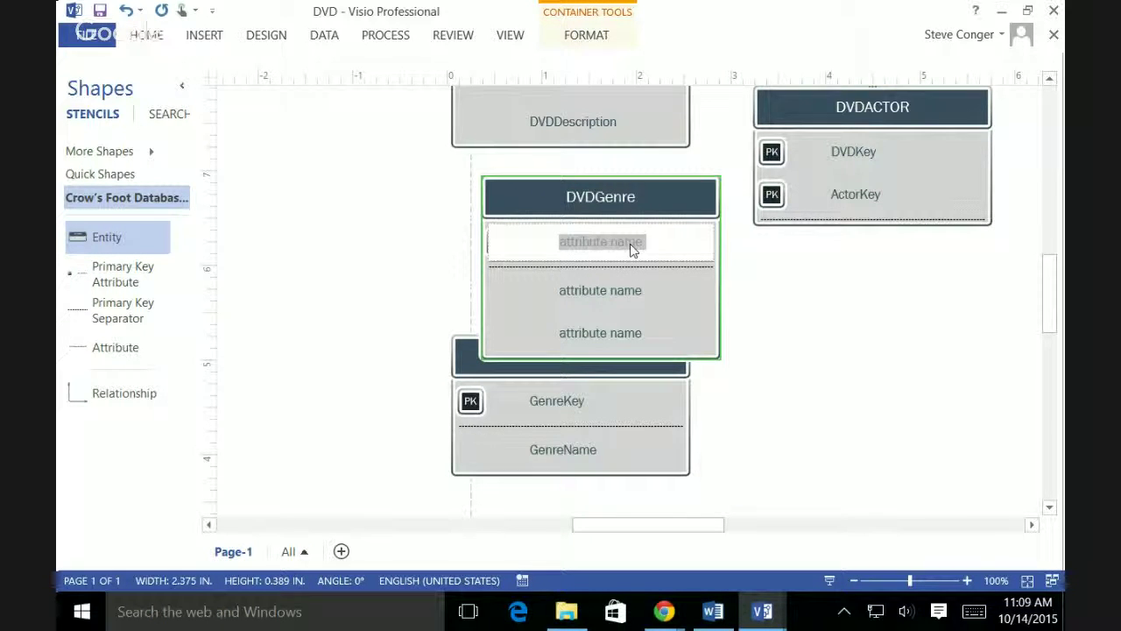
text(DvD)
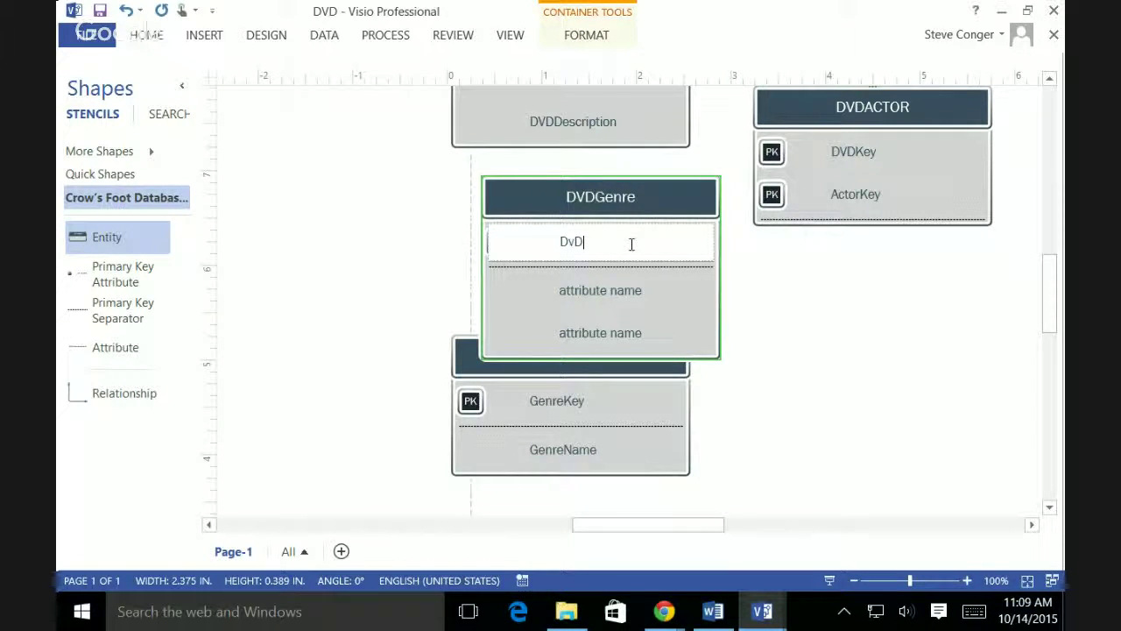
text(Key)
click(610, 293)
double_click(611, 294)
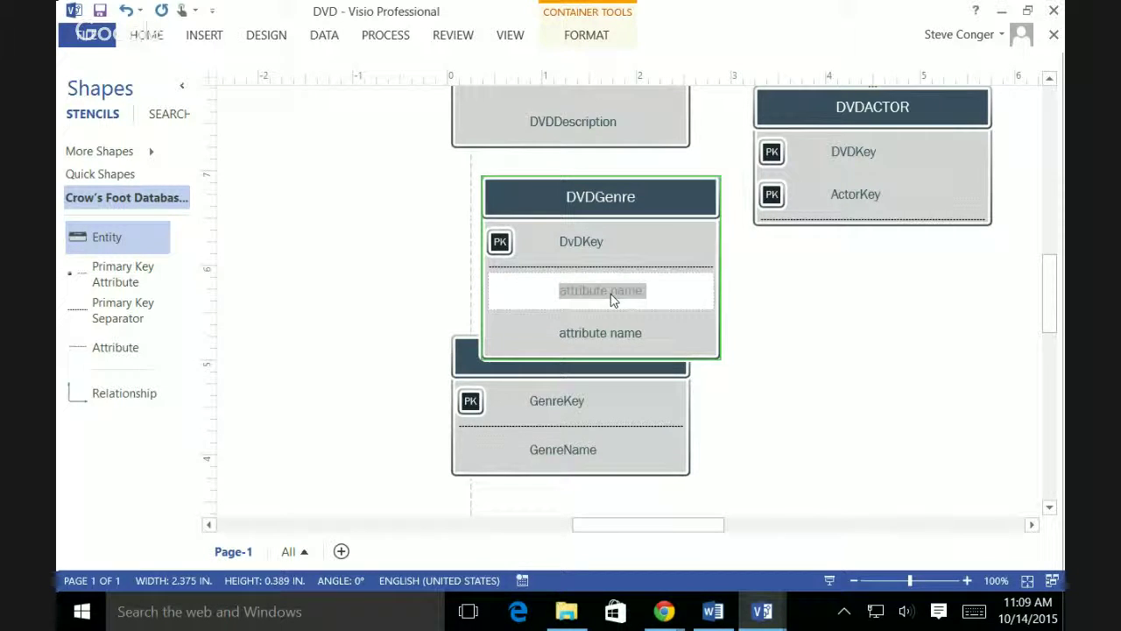
text(Genre)
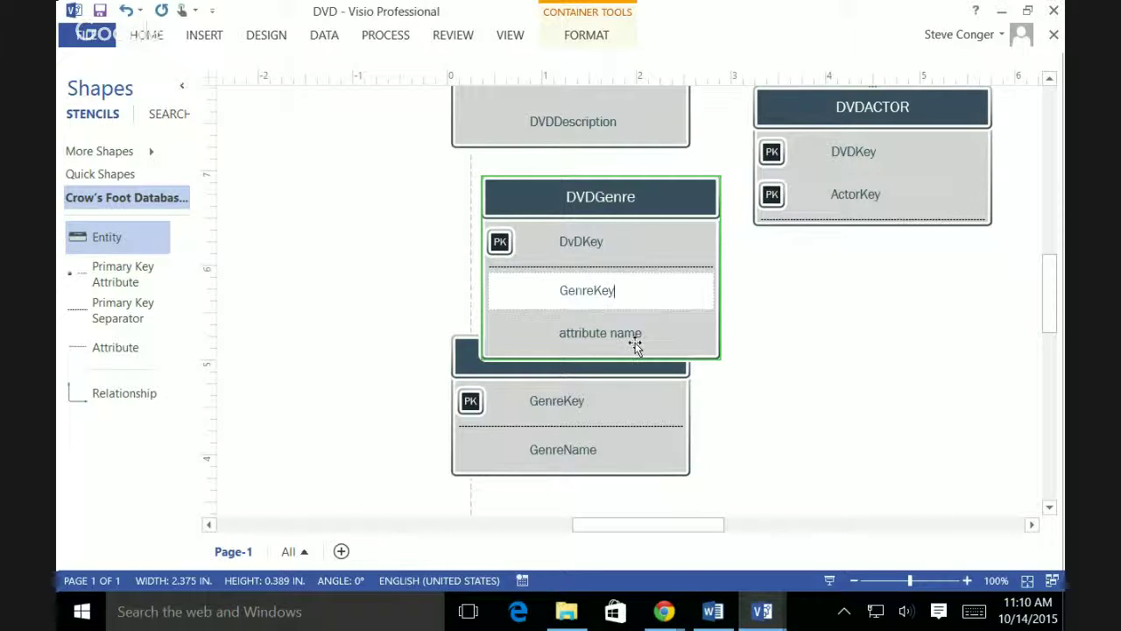
text(Key)
Step: Delete the remaining placeholder attribute from the DVDGenre entity
click(631, 334)
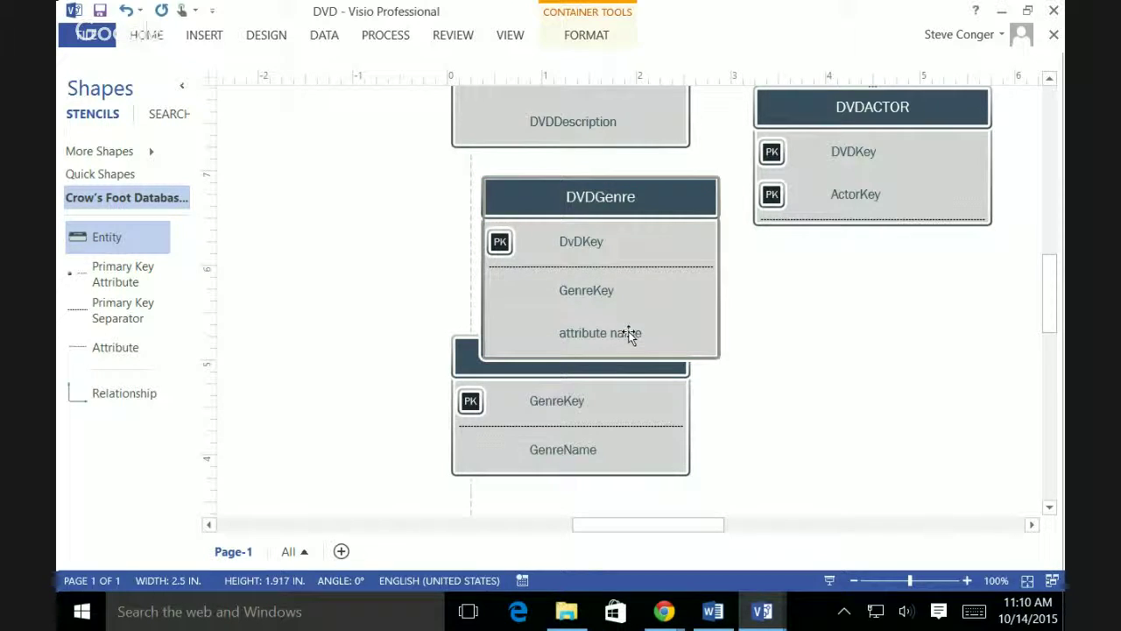
double_click(629, 335)
click(672, 332)
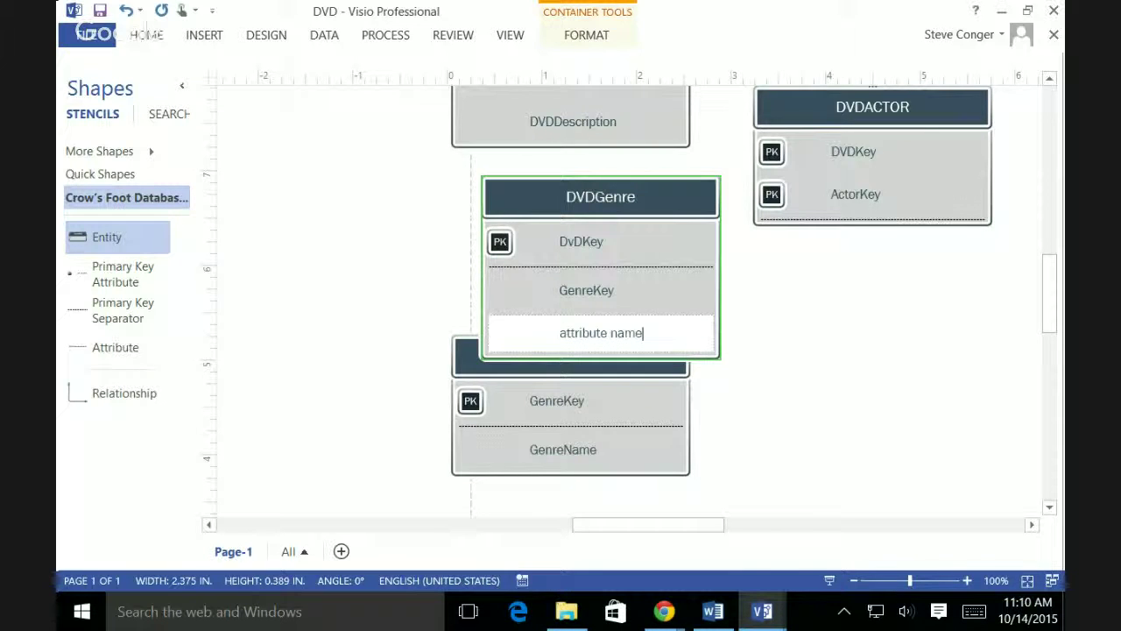
click(738, 366)
click(701, 351)
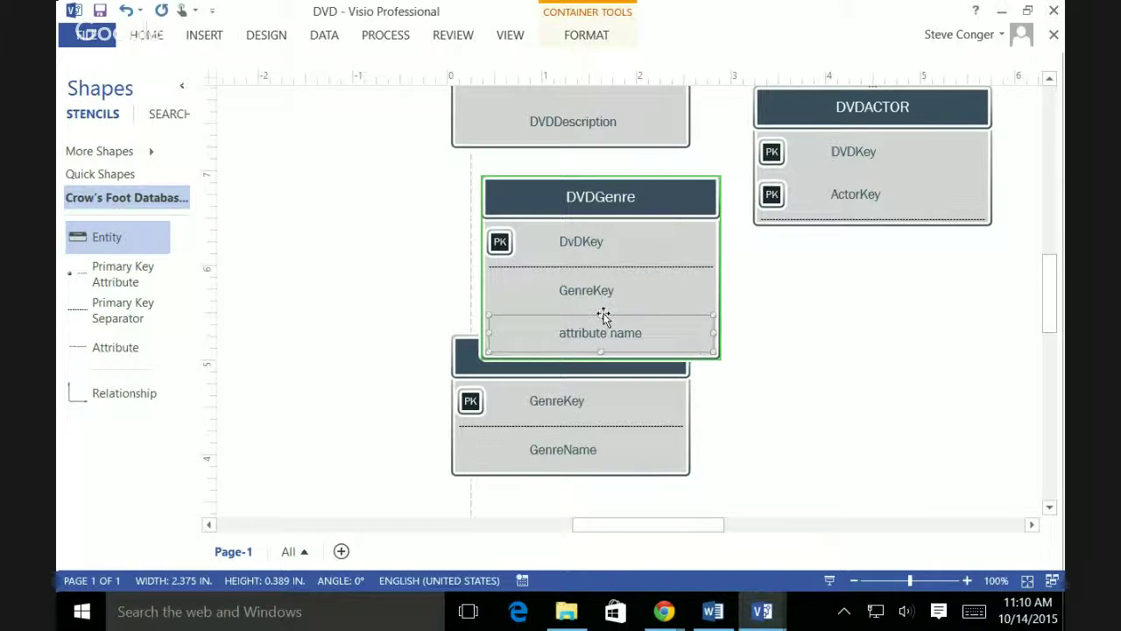
key(Delete)
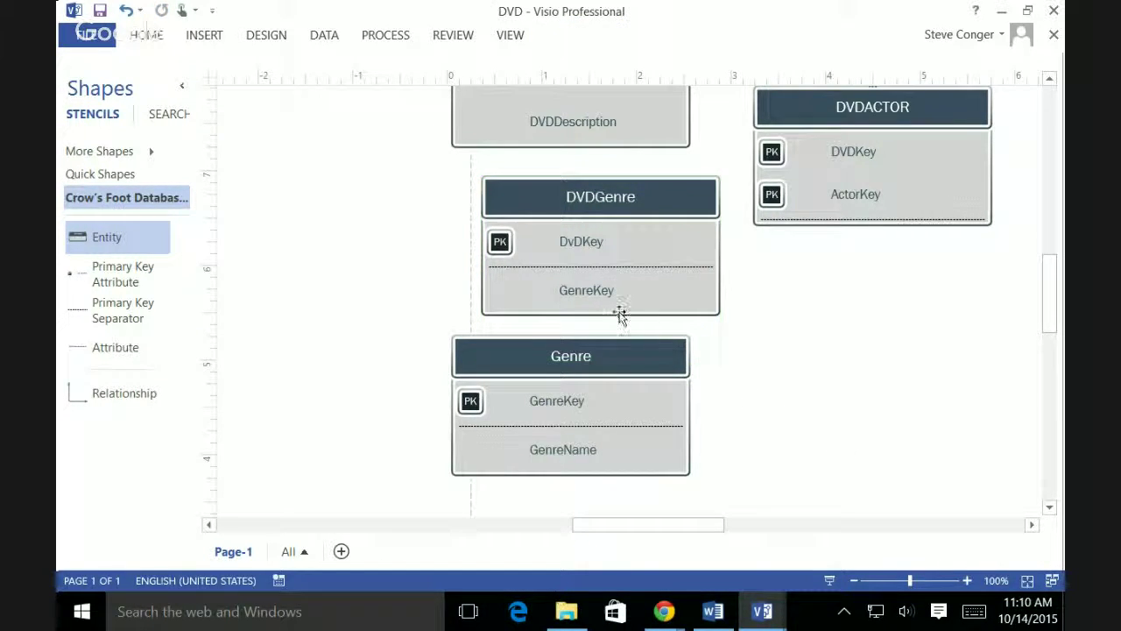
Step: Set the DVDGenre entity's GenreKey attribute as a primary key
click(598, 289)
right_click(595, 287)
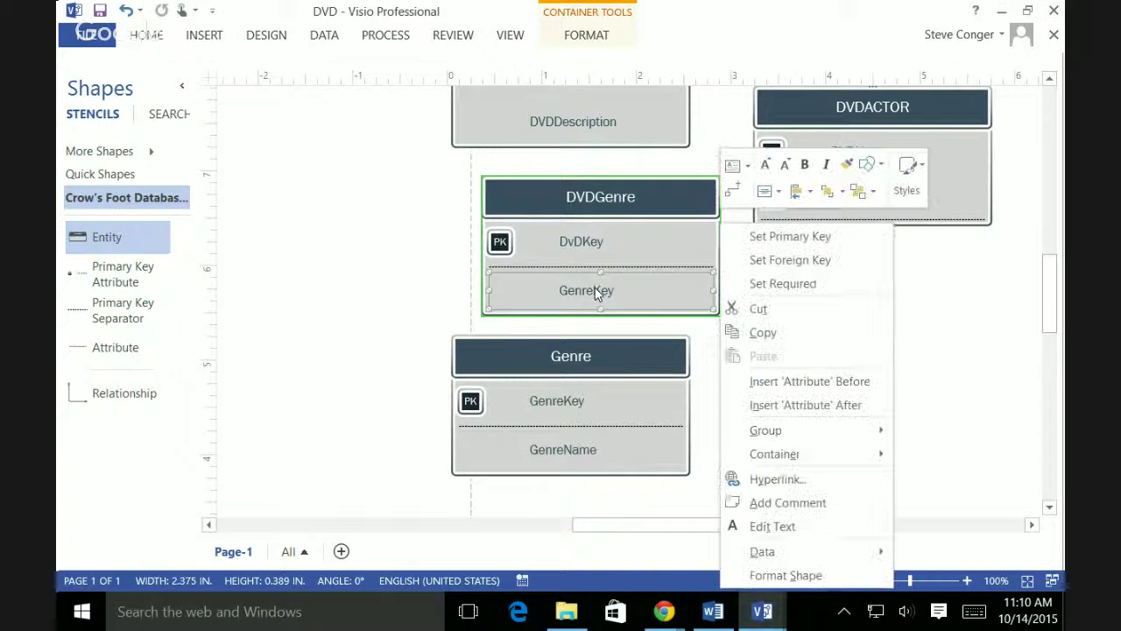
click(813, 245)
click(814, 333)
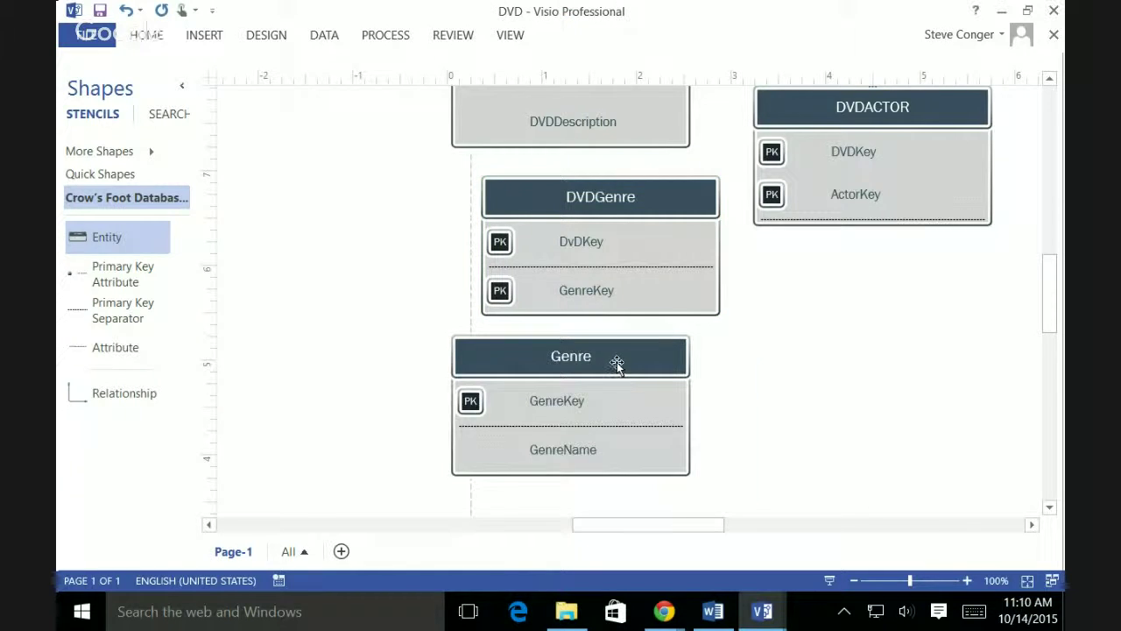
Step: Move the Genre entity lower and connect it to the DVDGenre entity with a relationship, its crow's foot end at DVDGenre
drag(617, 362, 653, 401)
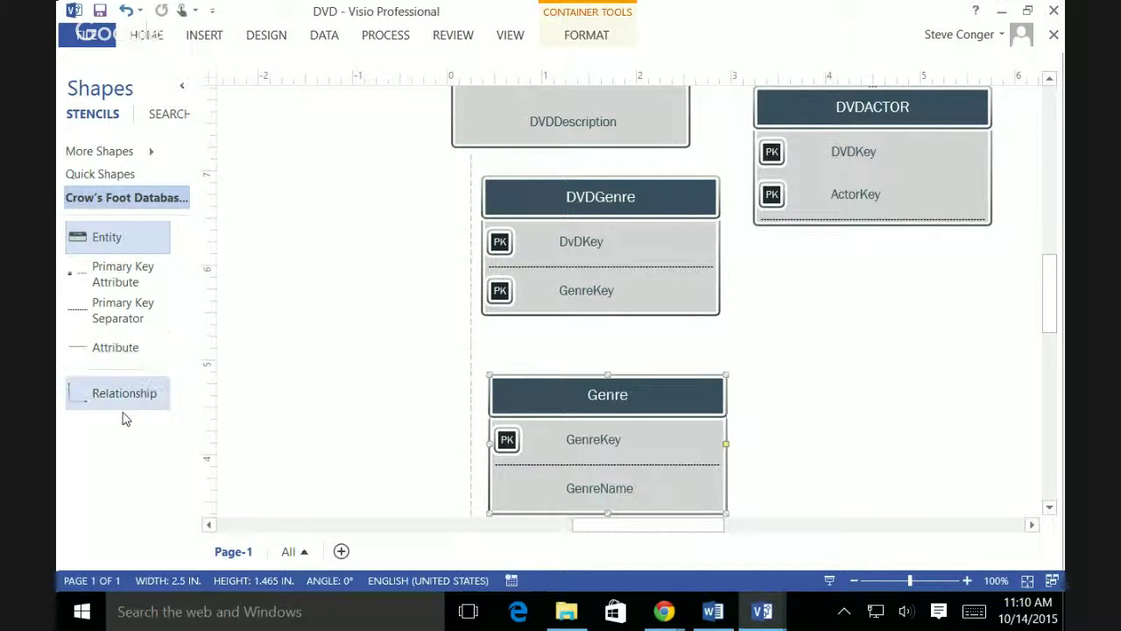
drag(78, 395, 867, 360)
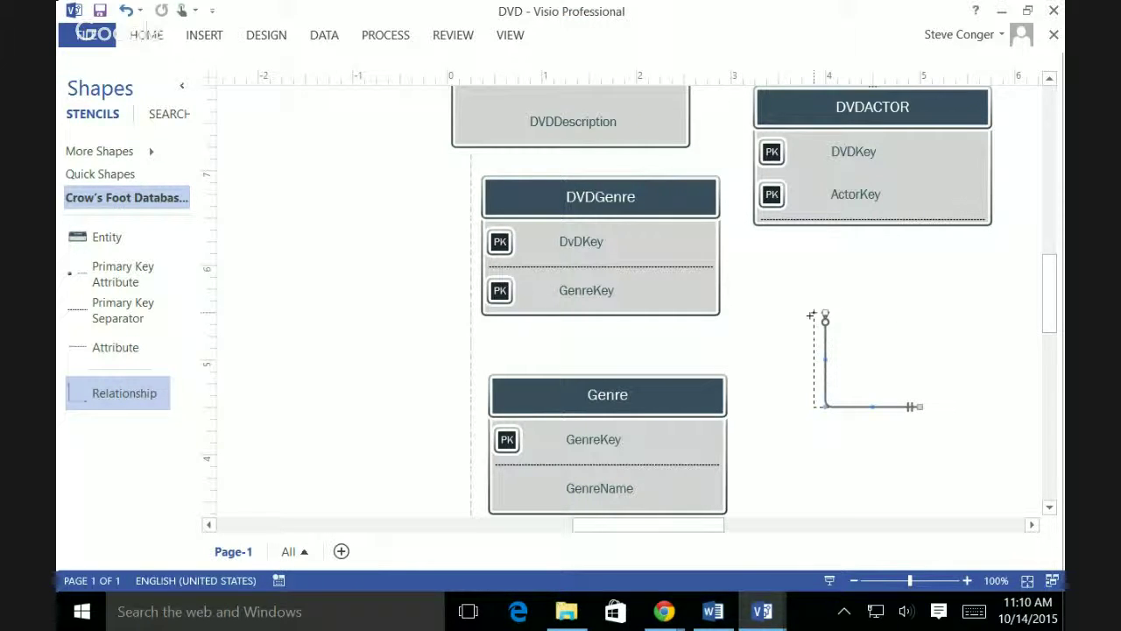
drag(801, 314, 721, 245)
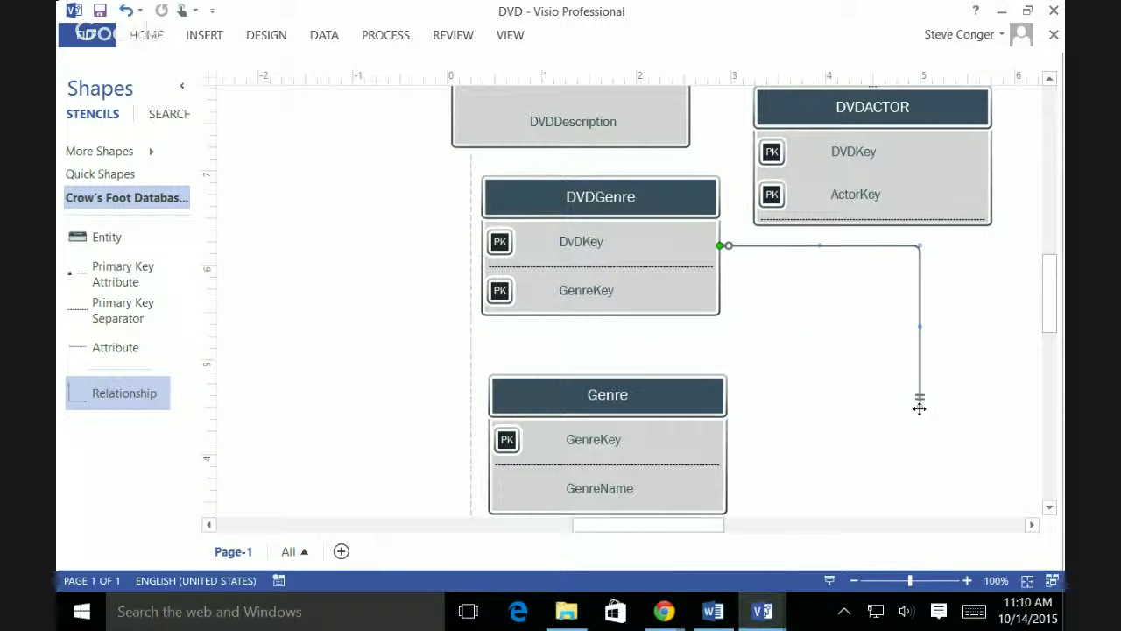
drag(781, 436, 727, 444)
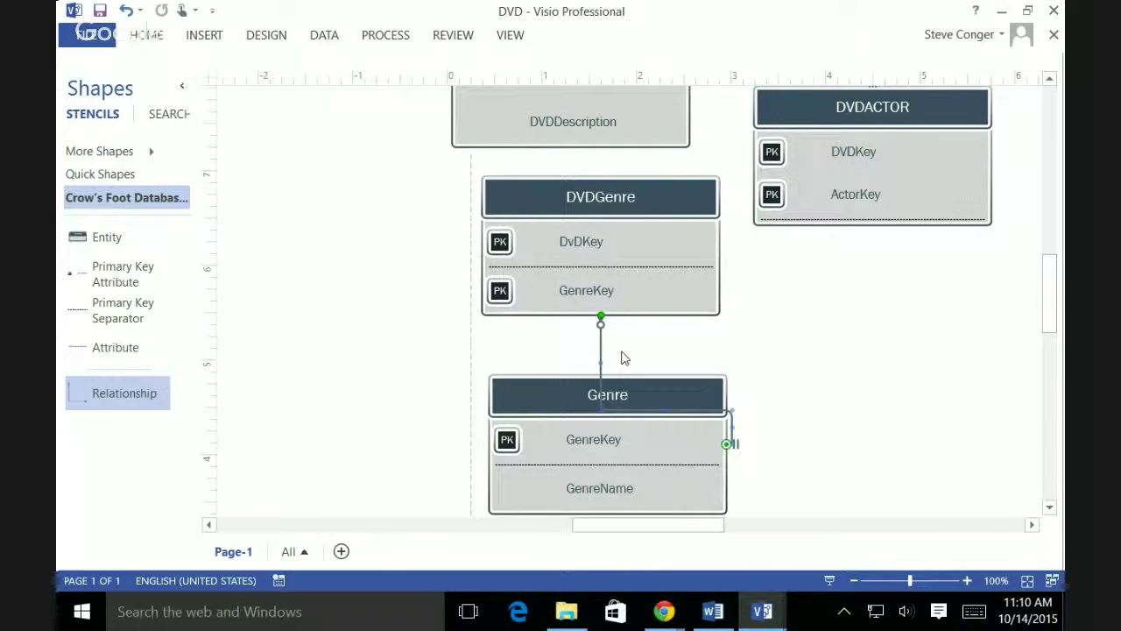
drag(600, 364, 626, 285)
Step: Move the Genre entity to the lower right of the DVDGenre entity and widen it to 3 in
drag(566, 408, 755, 388)
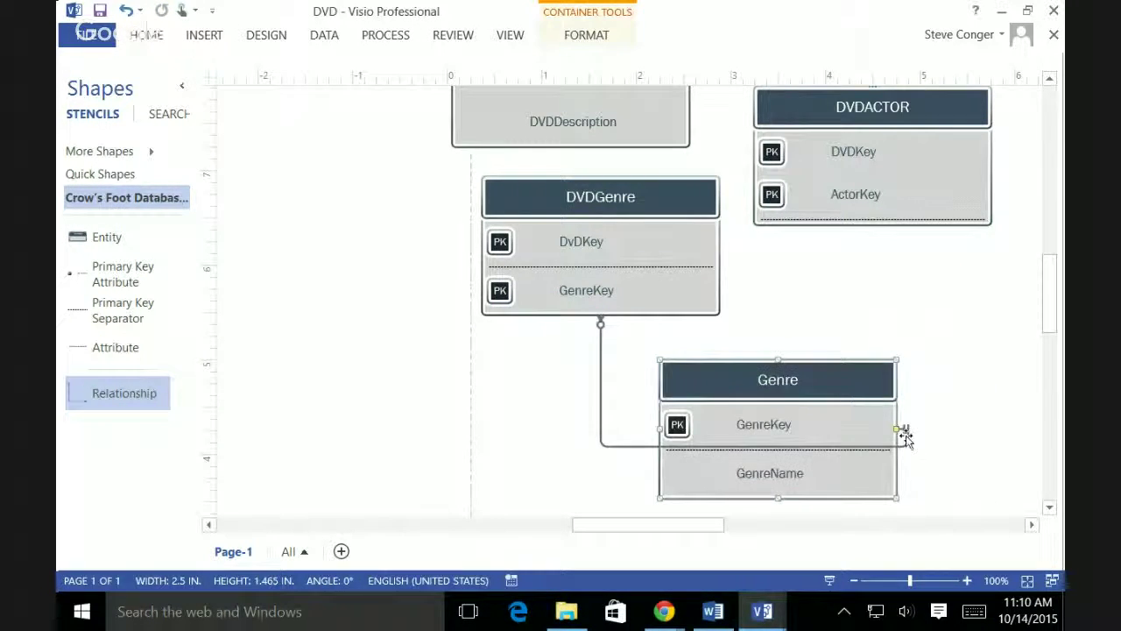
mouse_move(897, 430)
mouse_down()
mouse_move(751, 430)
mouse_move(944, 429)
mouse_move(897, 444)
mouse_move(928, 409)
mouse_move(881, 419)
mouse_up()
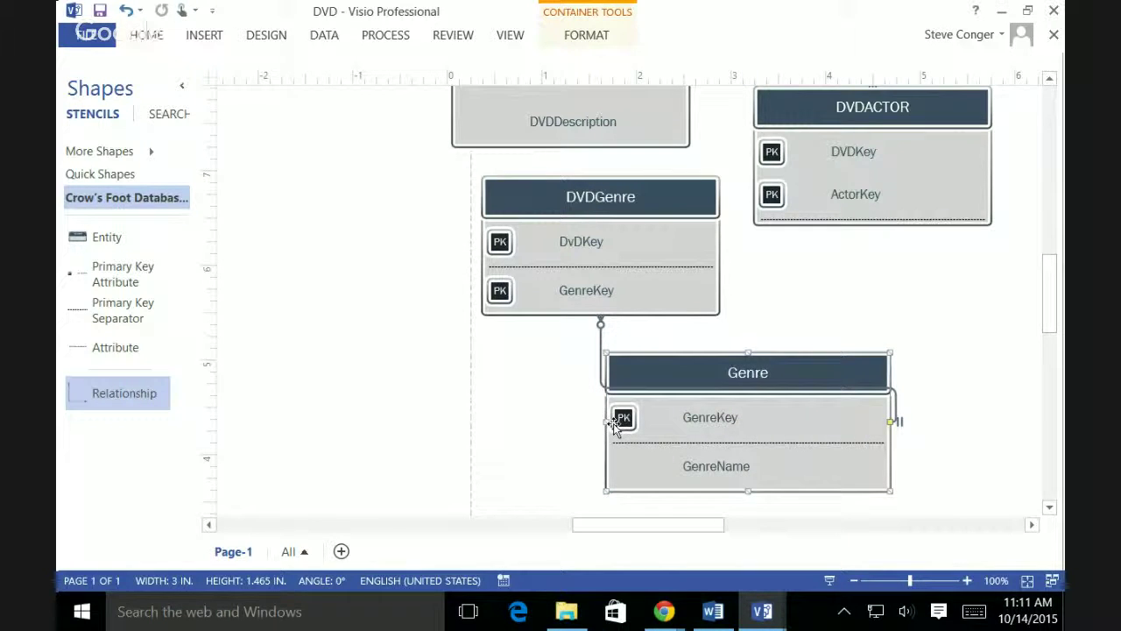
drag(601, 438, 638, 436)
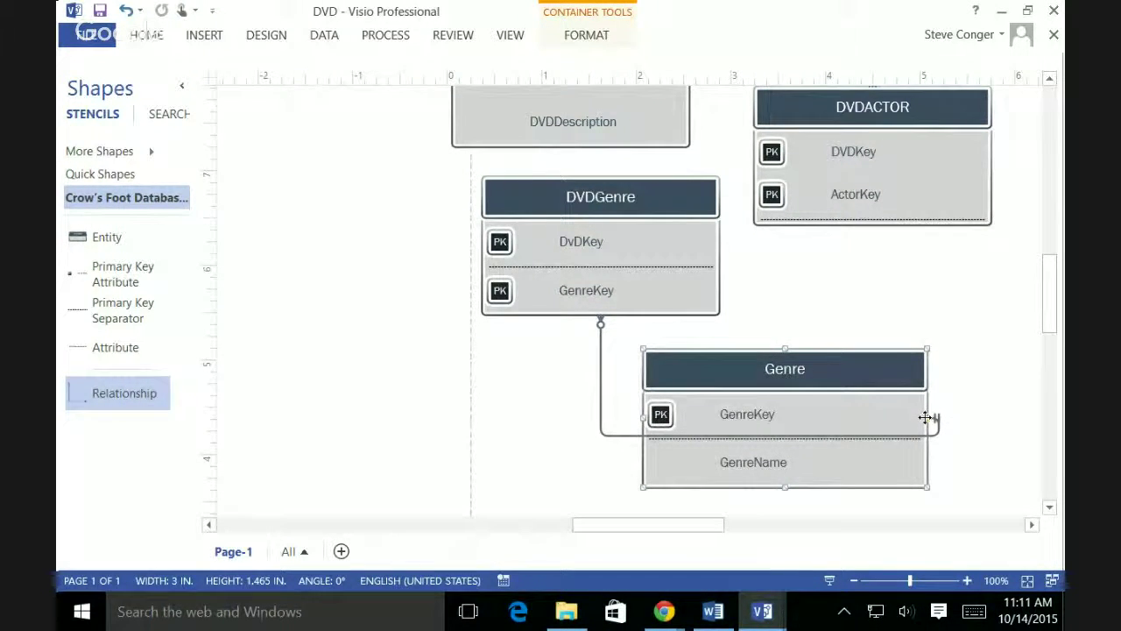
drag(689, 435, 690, 436)
double_click(689, 436)
double_click(613, 436)
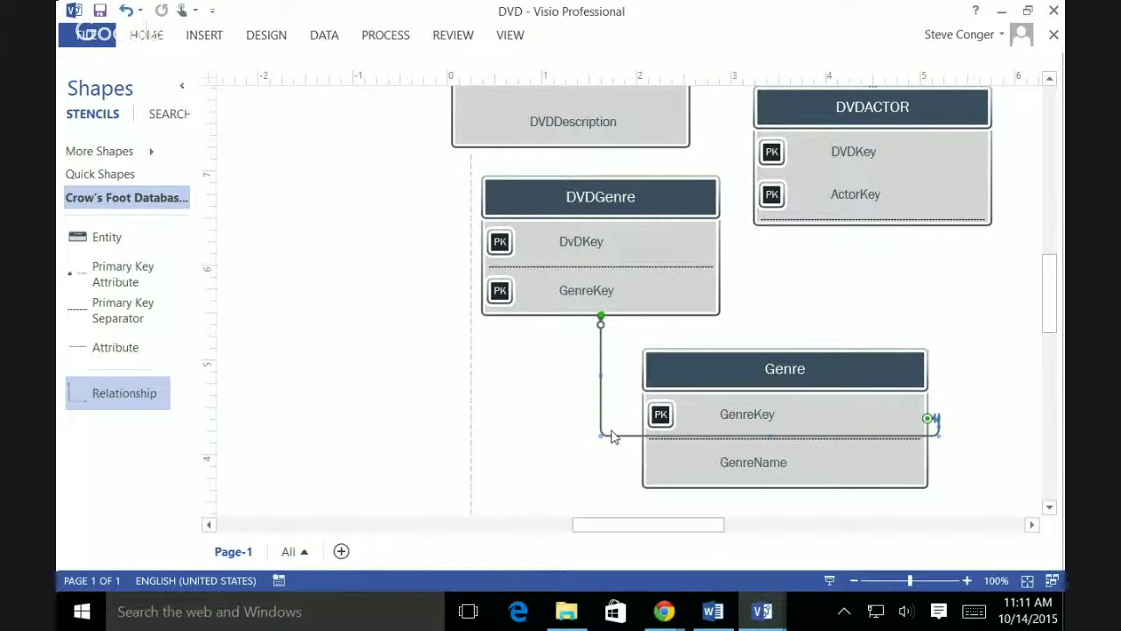
click(613, 436)
right_click(613, 438)
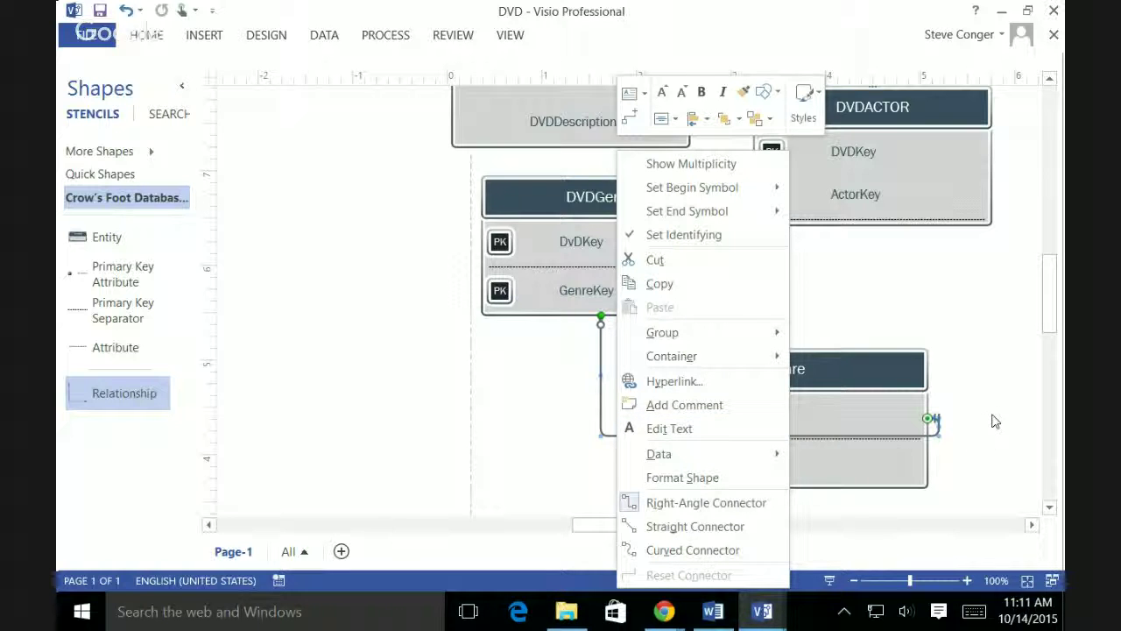
click(937, 440)
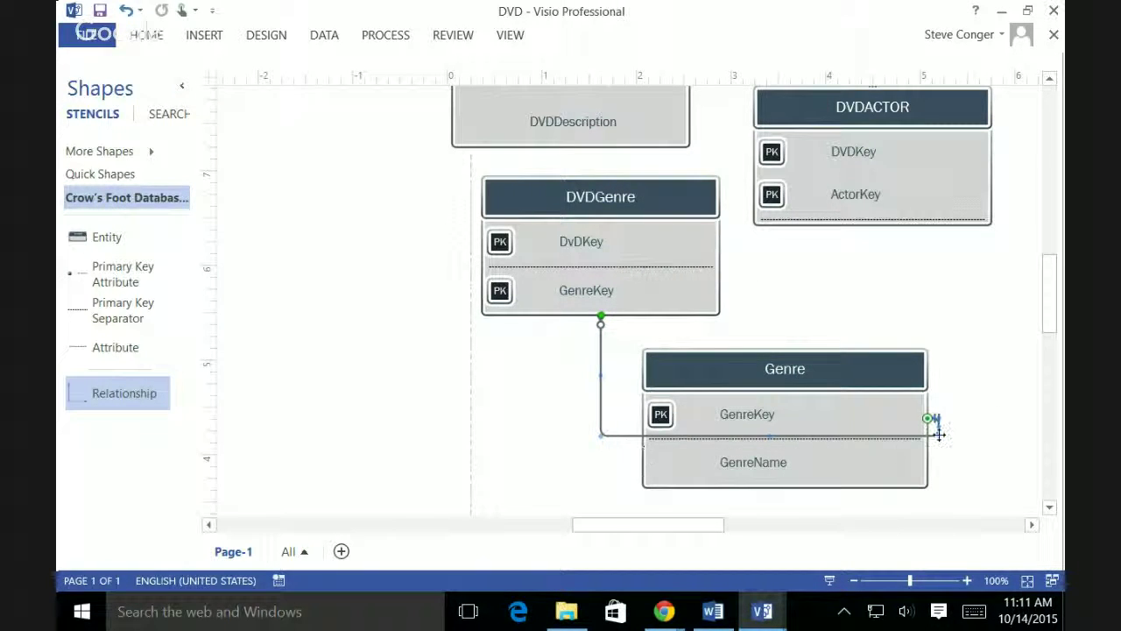
Step: Reroute the relationship line so that it runs from the right side of DVDGenre to the top edge of Genre
drag(935, 419, 667, 470)
drag(930, 435, 861, 349)
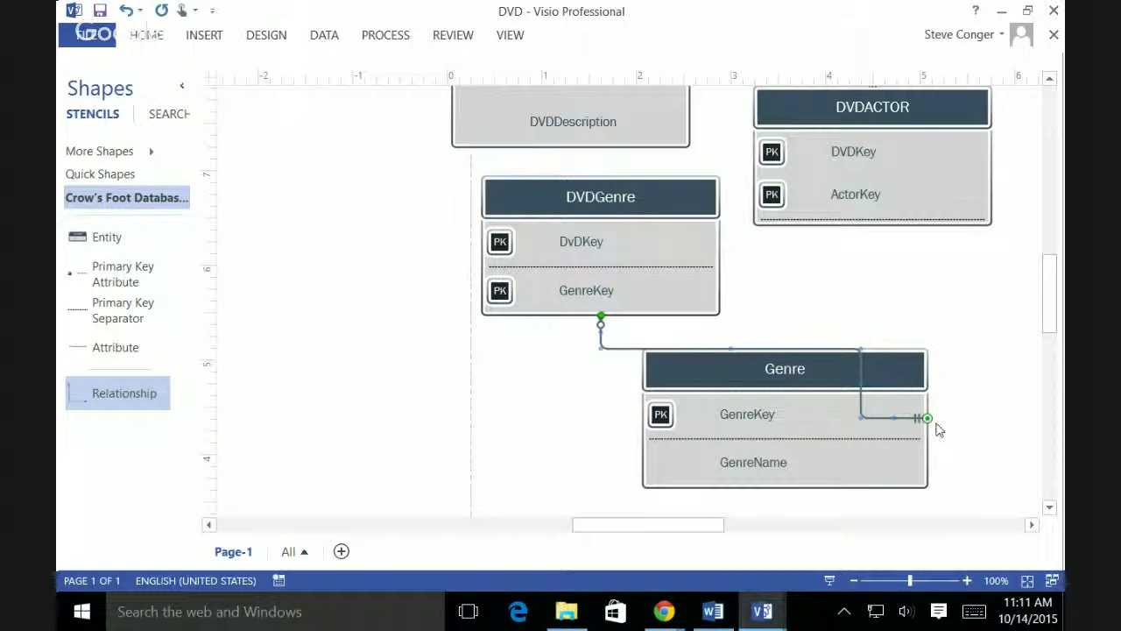
drag(861, 417, 888, 369)
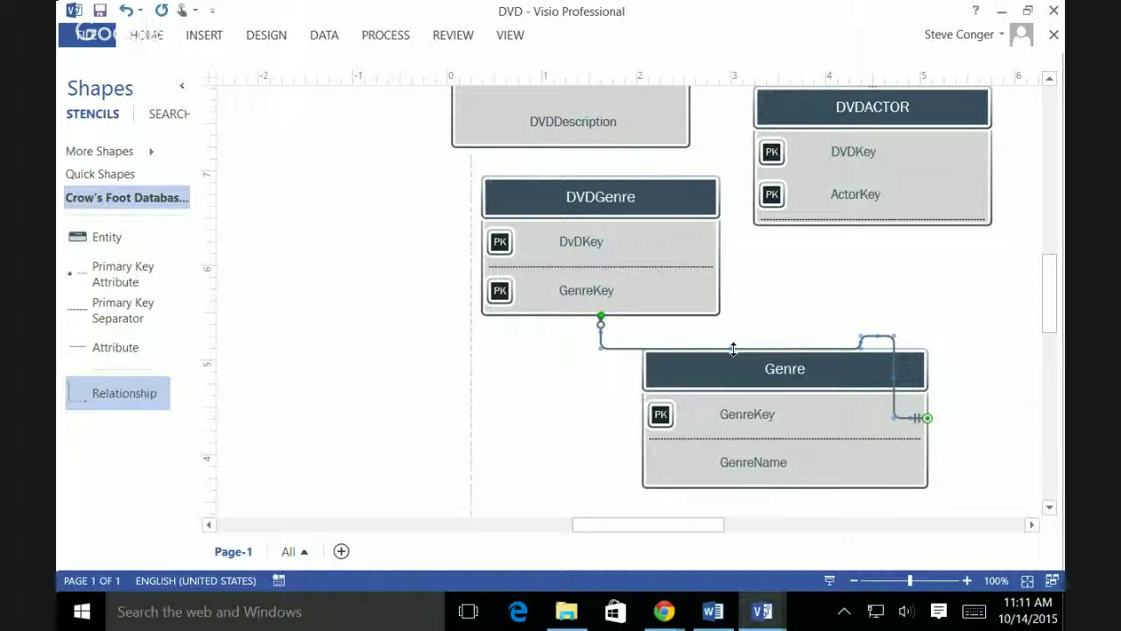
drag(728, 346, 729, 336)
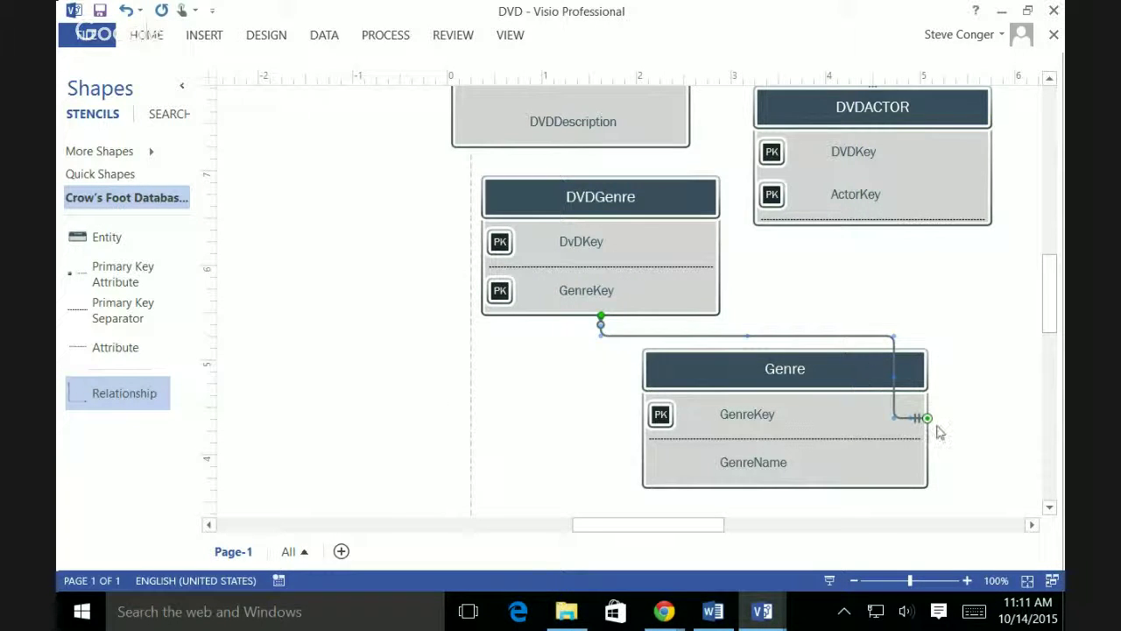
drag(917, 418, 815, 359)
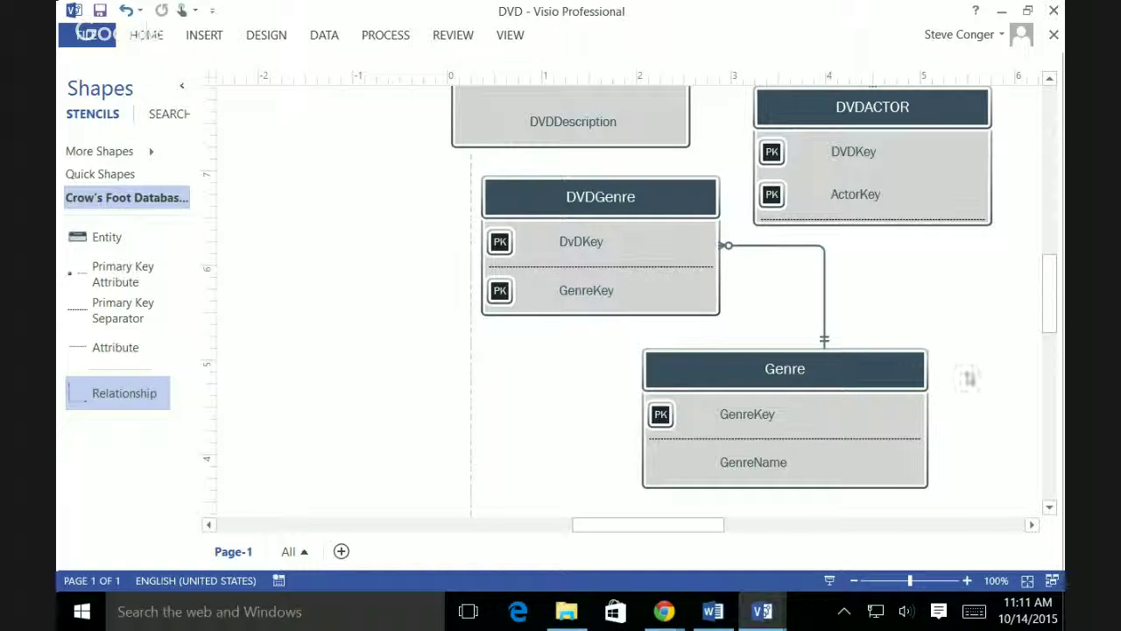
Step: Set both the begin and end arrow sizes of the relationship line between DVDGenre and Genre to Jumbo
double_click(820, 296)
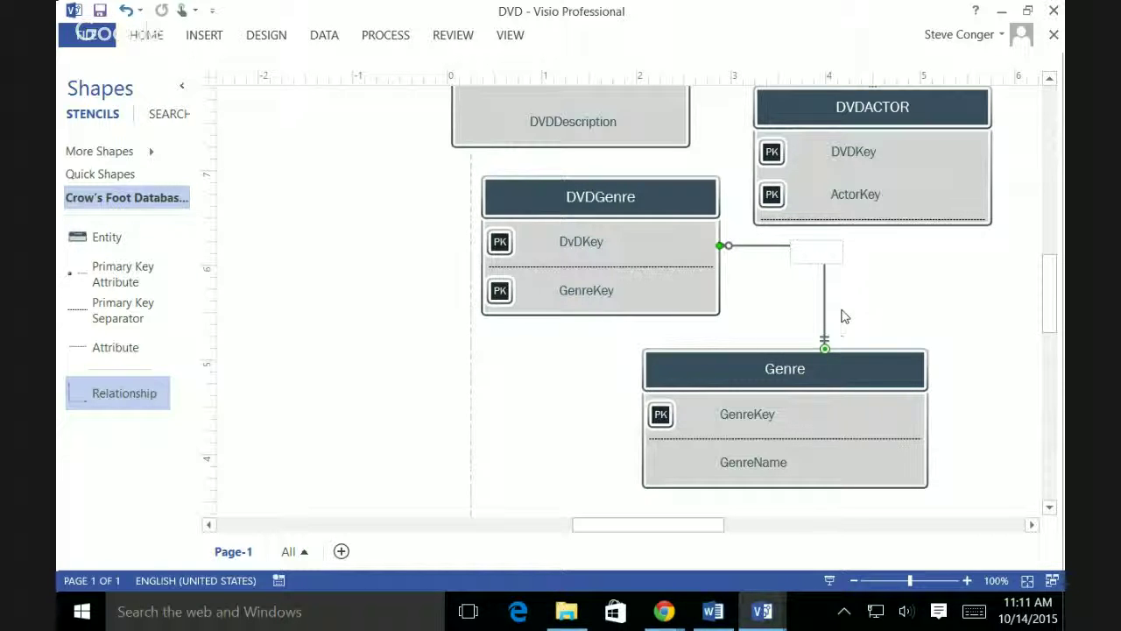
click(823, 317)
right_click(820, 312)
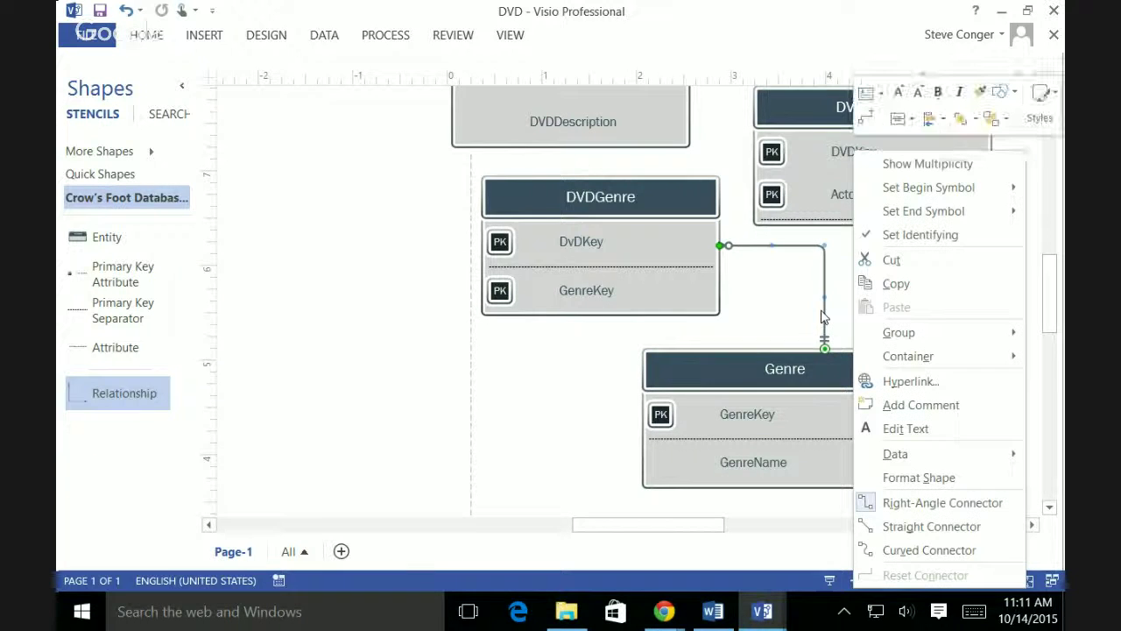
mouse_move(973, 460)
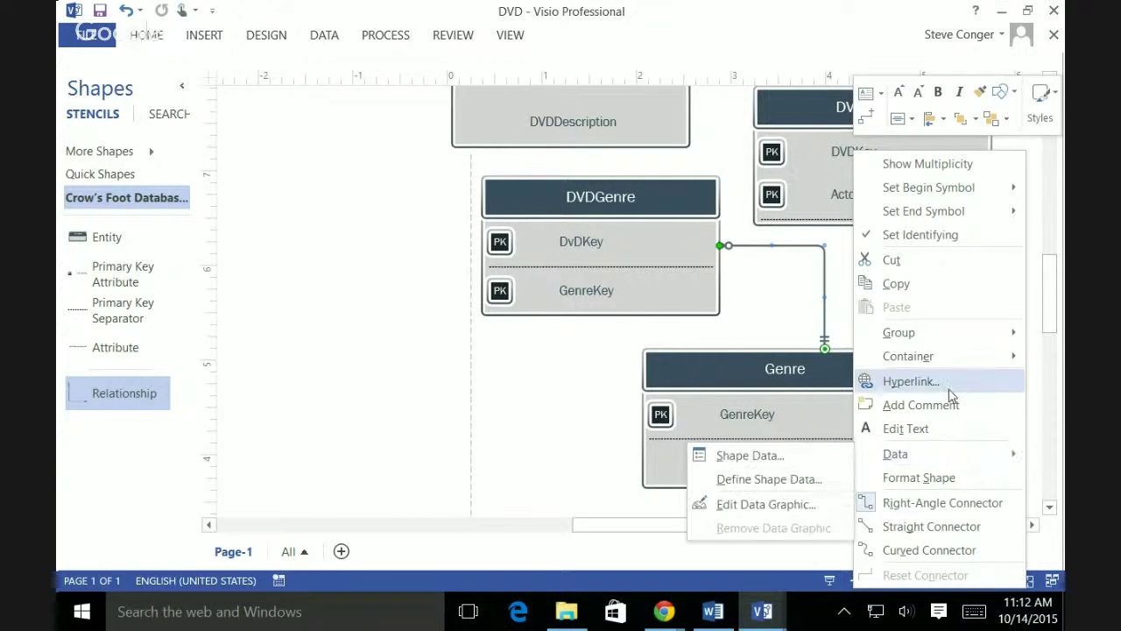
click(951, 478)
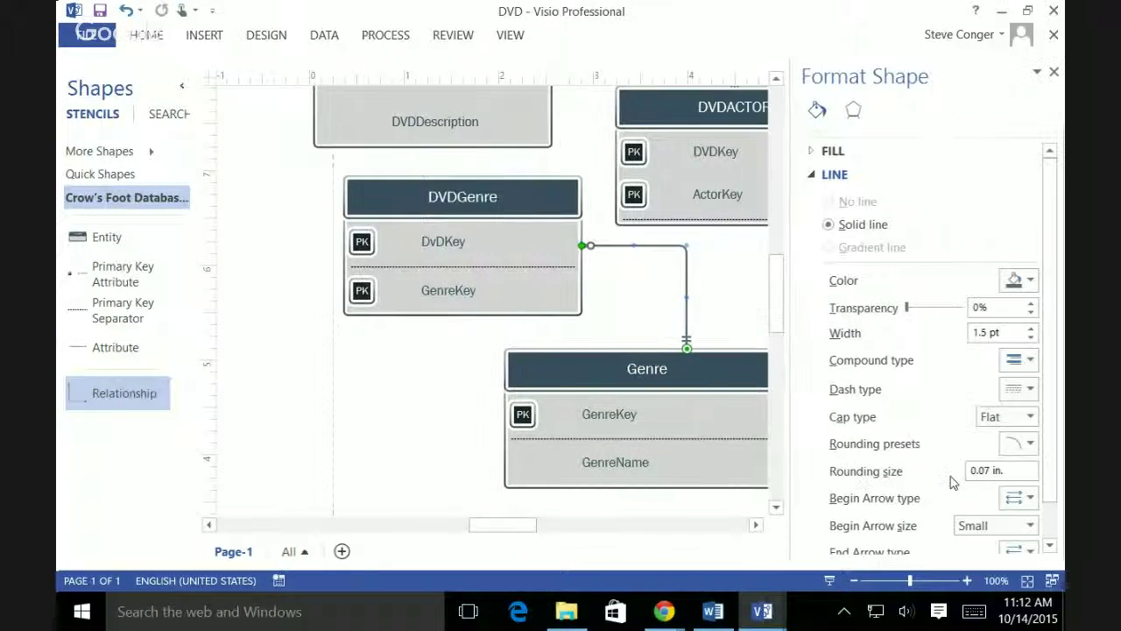
click(1021, 525)
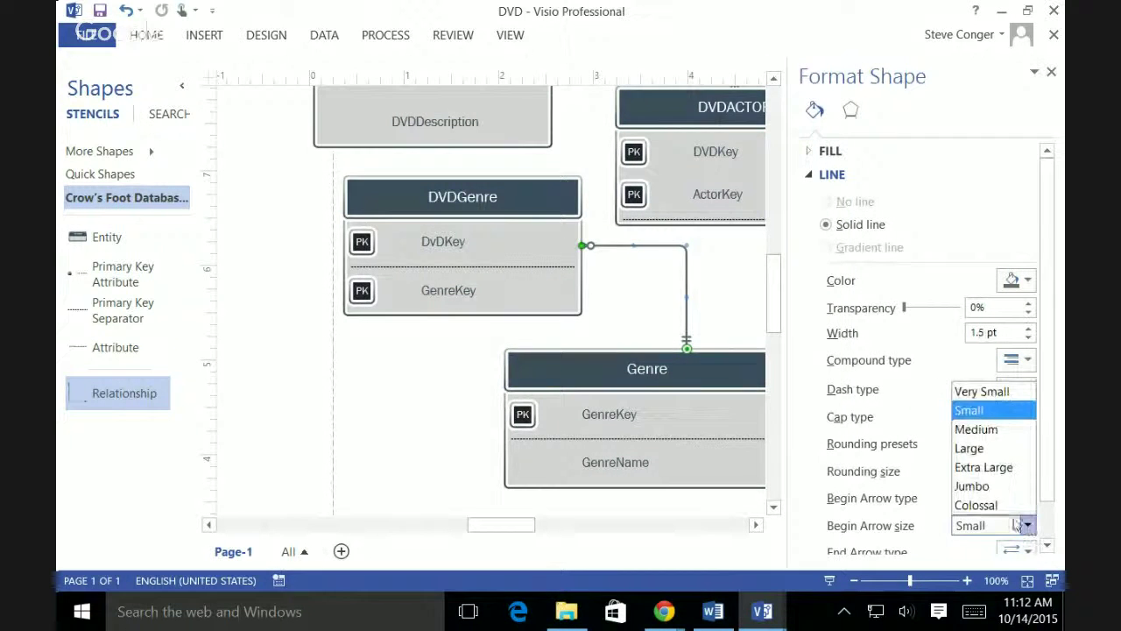
click(985, 486)
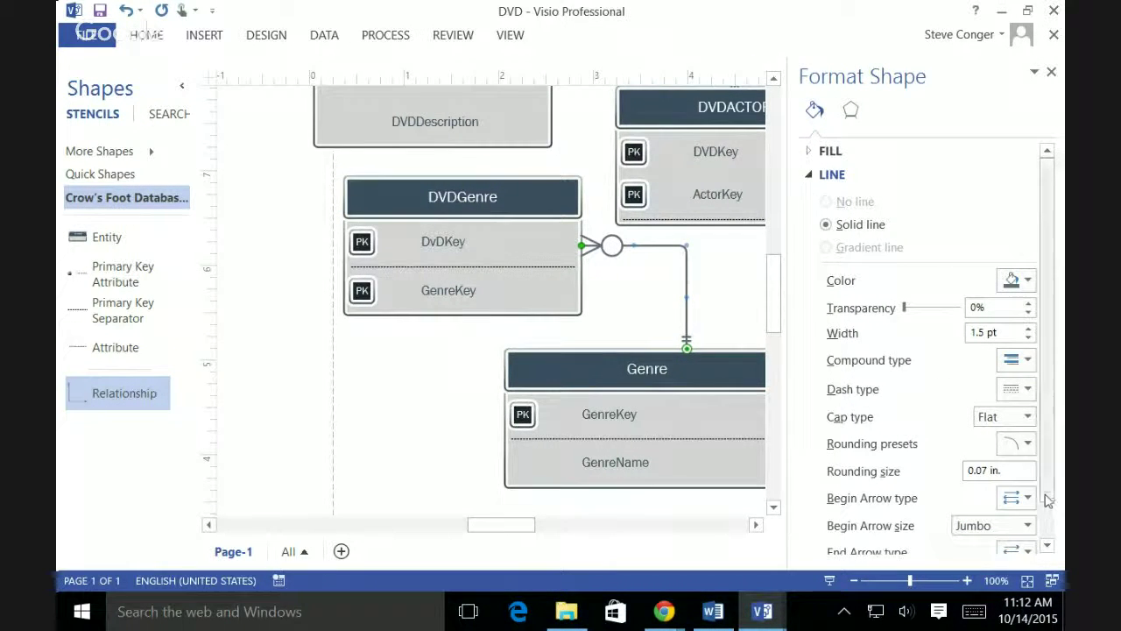
scroll(1046, 493, down, 1)
click(1024, 538)
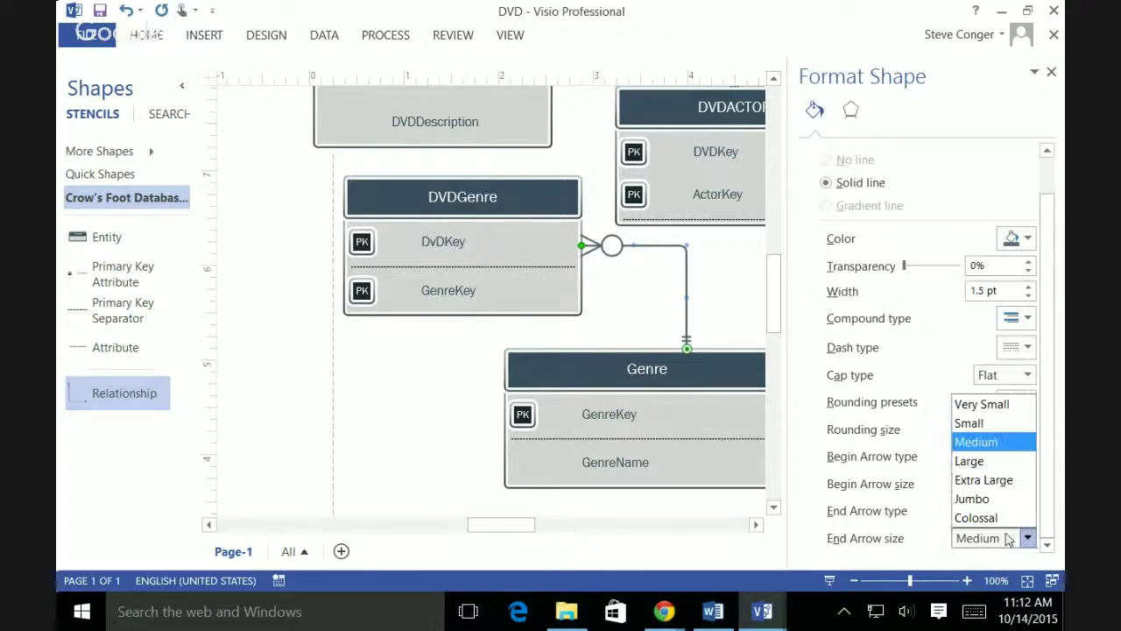
click(972, 499)
click(731, 518)
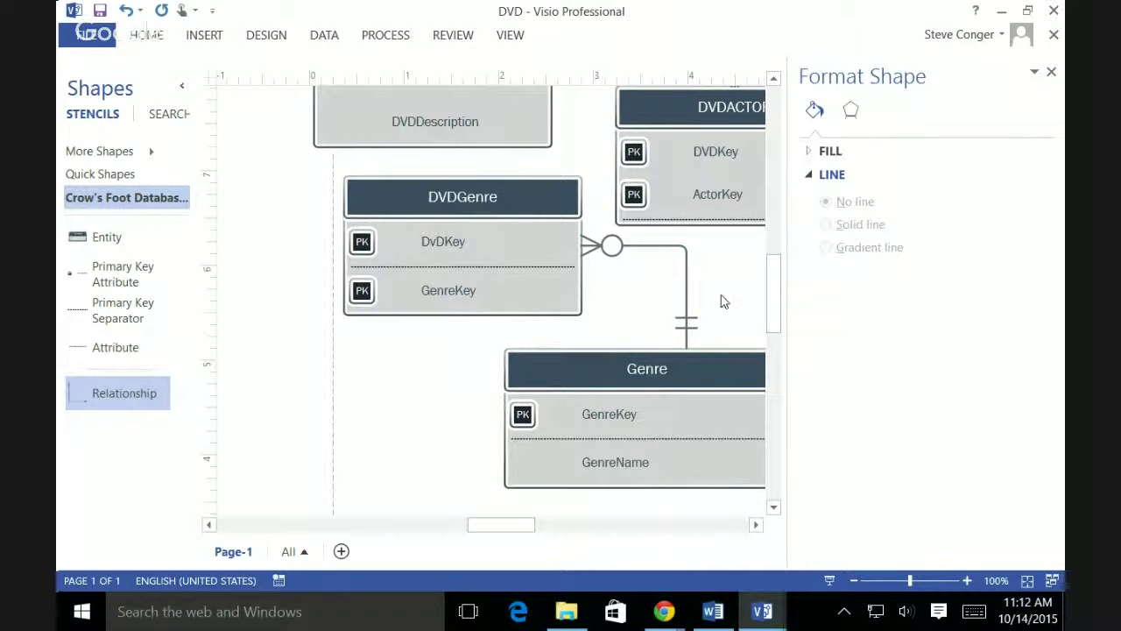
click(1051, 72)
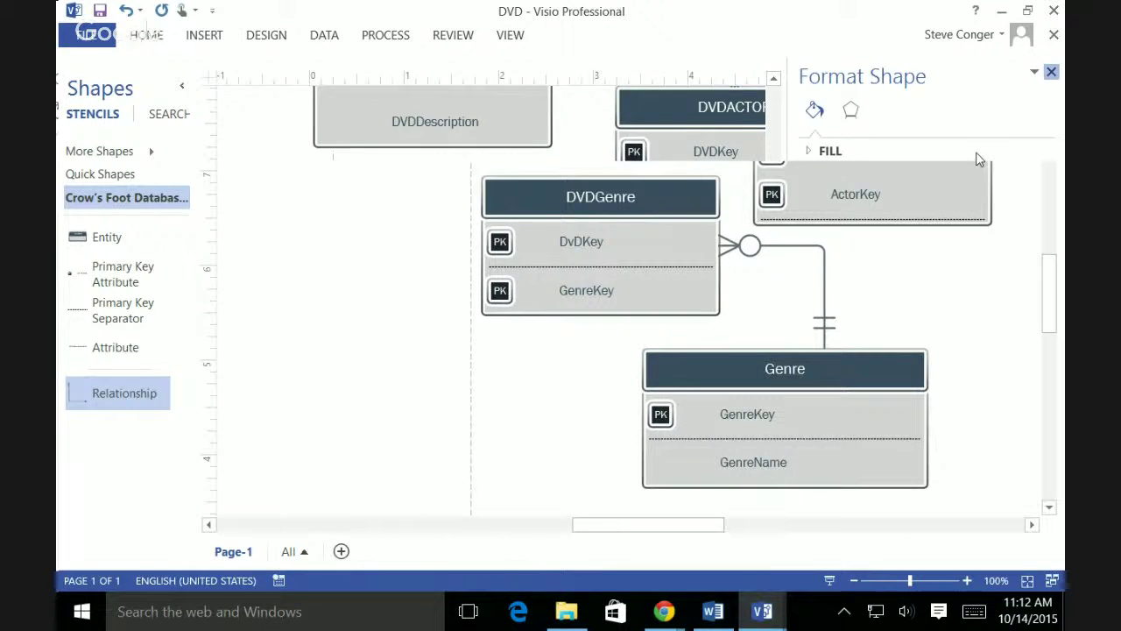
Step: Copy the enlarged relationship line between DVDGenre and Genre
right_click(824, 292)
click(898, 286)
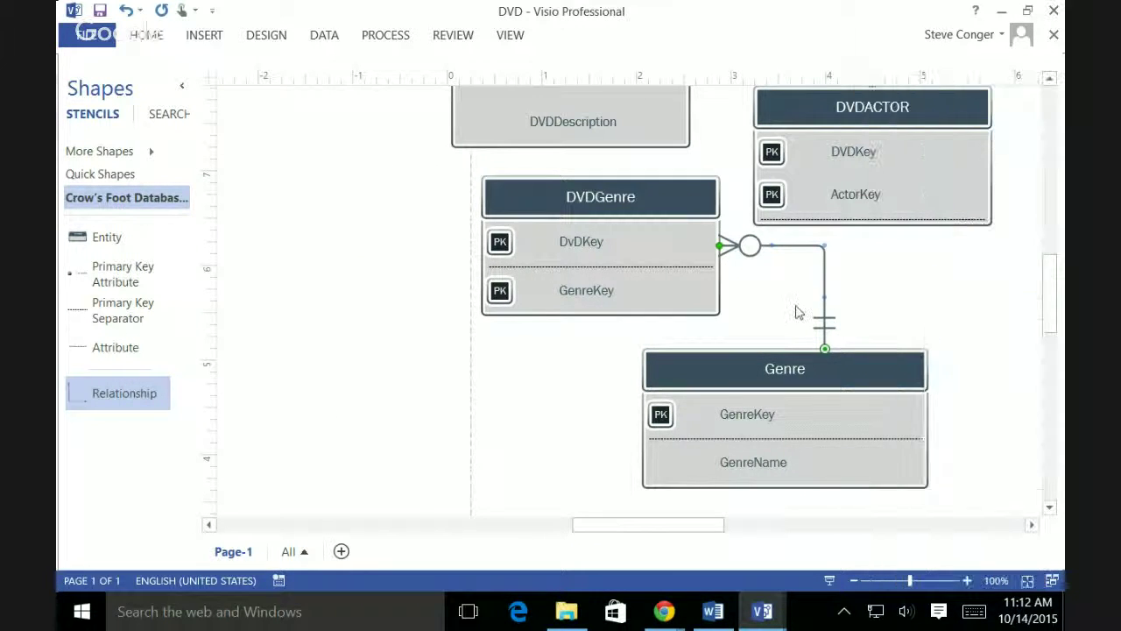
click(585, 337)
Step: Move the Genre and DVDGenre entities lower and reattach the relationship's one-and-only-one end to the top edge of Genre
drag(684, 370, 684, 418)
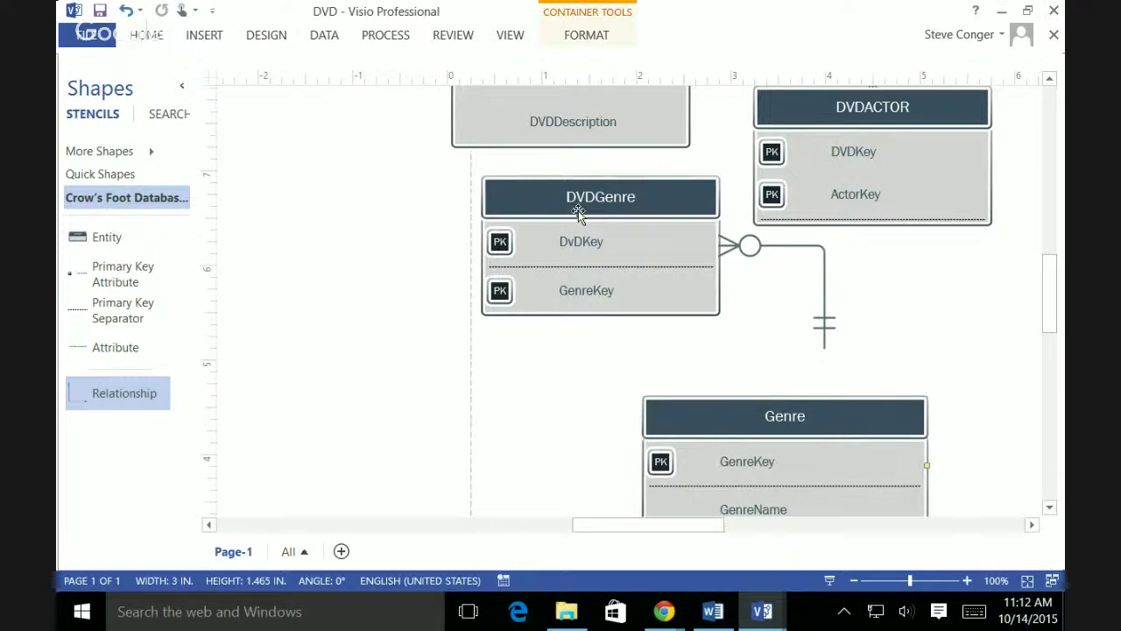
drag(578, 210, 572, 255)
drag(821, 348, 857, 449)
click(953, 361)
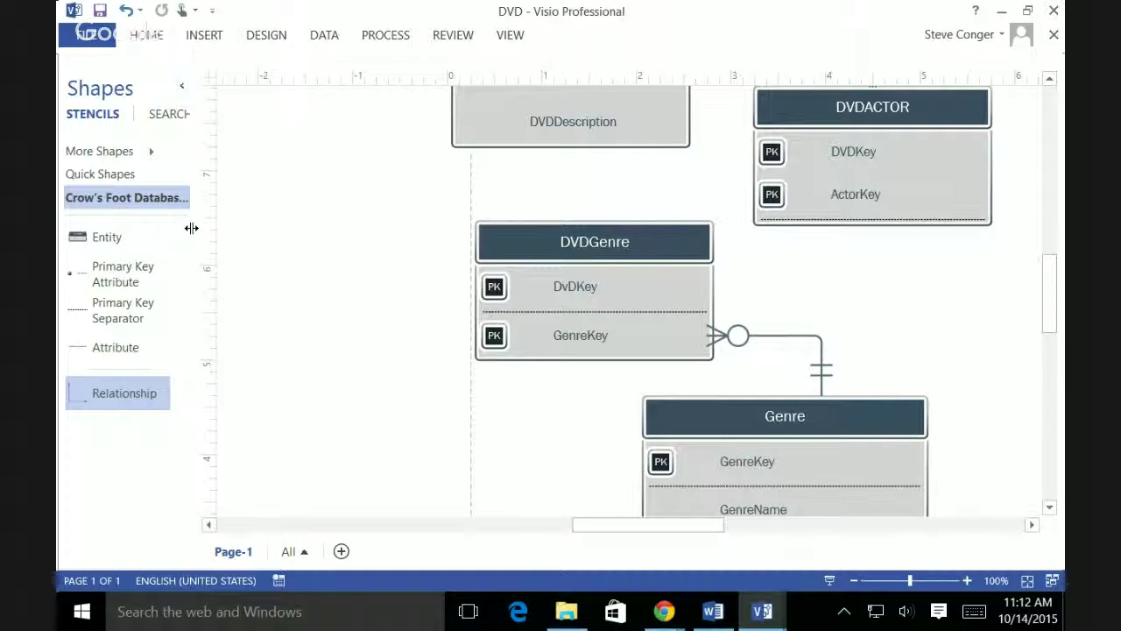
Step: Reroute the enlarged relationship to run from the bottom edge of DVD to the top of DVDGenre, crow's foot end at DVDGenre
right_click(576, 187)
click(613, 241)
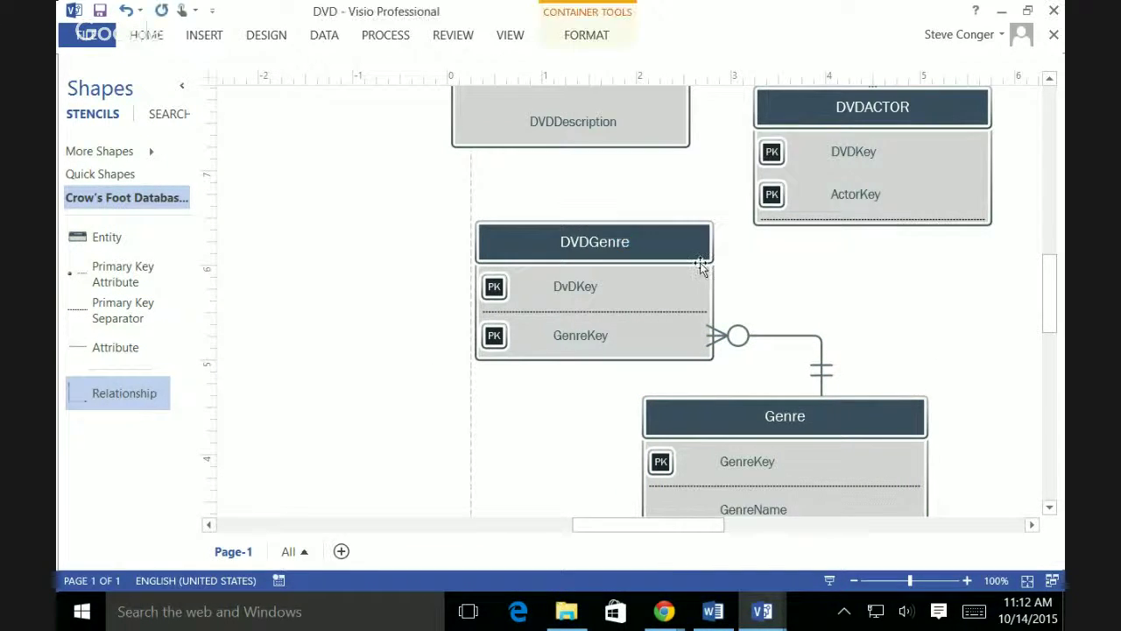
mouse_move(1047, 295)
mouse_down()
mouse_move(1048, 238)
mouse_move(1060, 375)
mouse_move(1058, 296)
mouse_up()
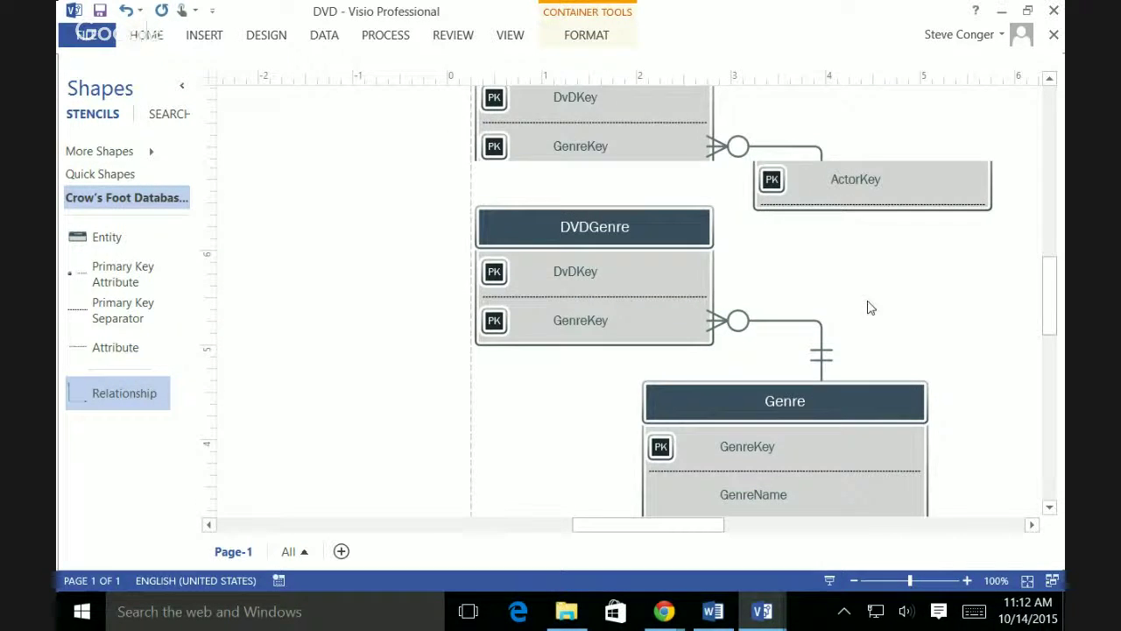
drag(766, 313, 572, 135)
drag(321, 164, 472, 233)
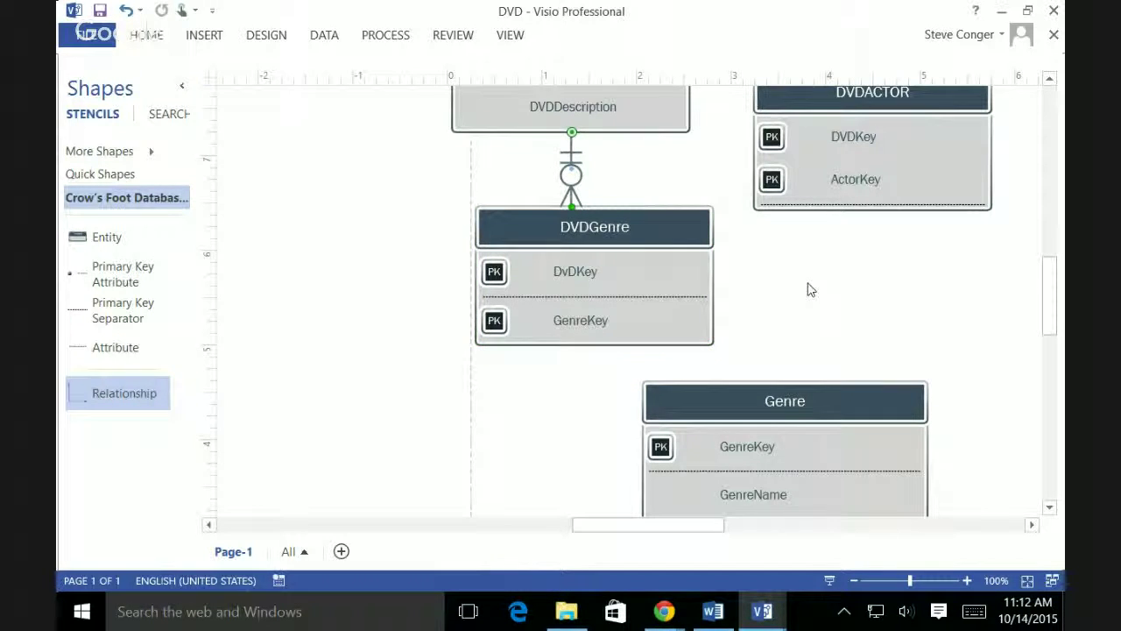
Step: Move DVDGenre slightly lower and extend the relationship's crow's foot end down to its top edge
drag(628, 233, 627, 252)
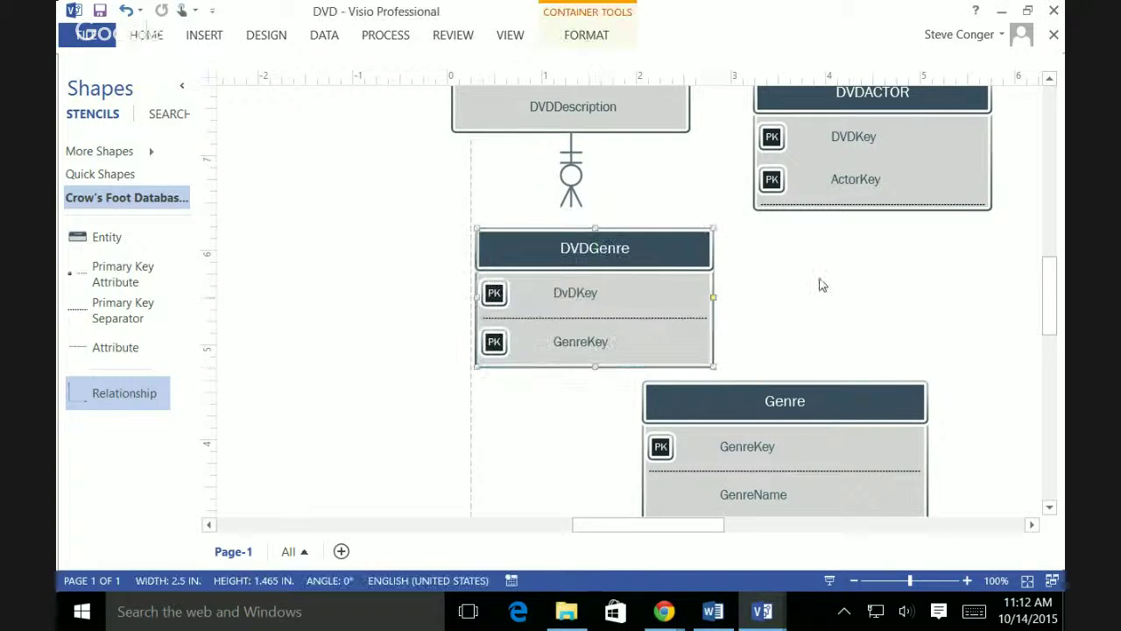
click(840, 297)
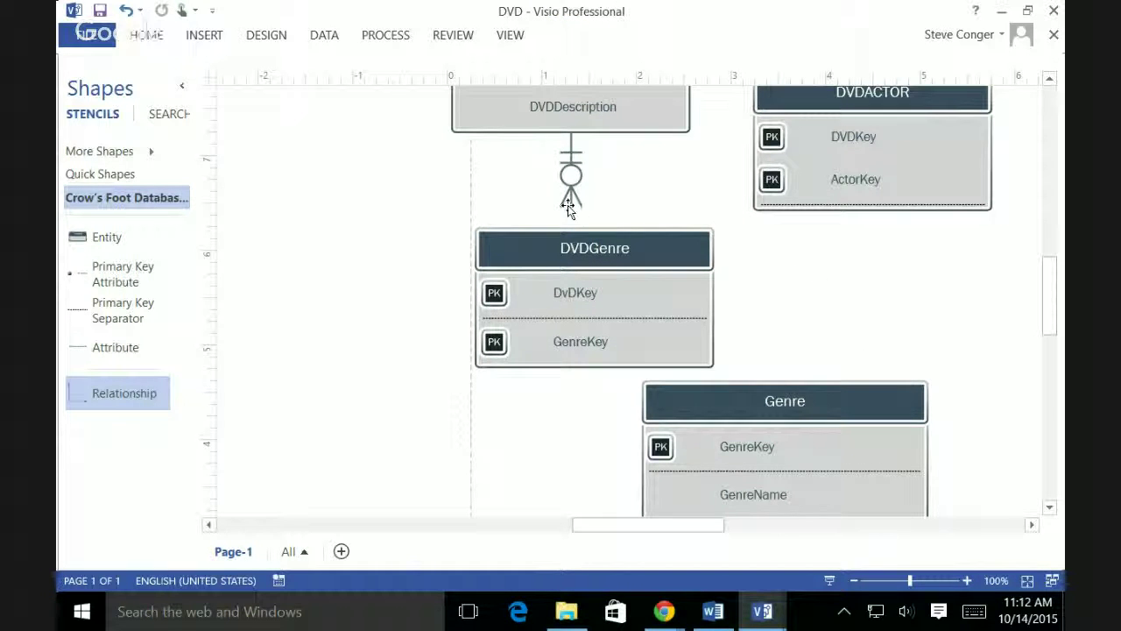
drag(571, 205, 570, 230)
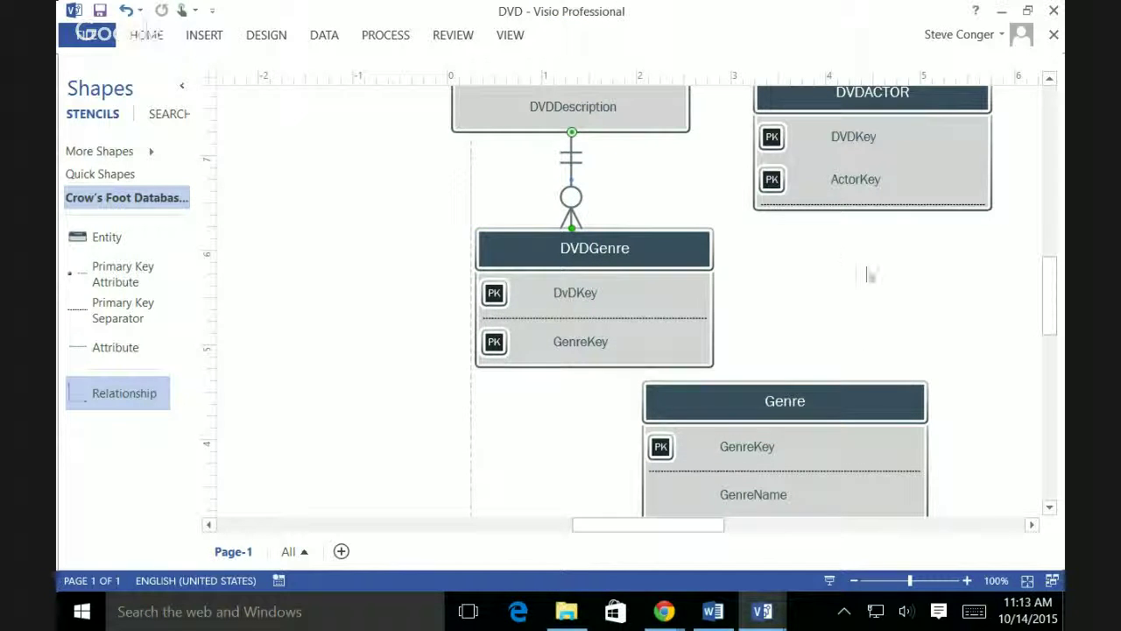
click(870, 276)
Step: Move the Genre entity below DVDACTOR, to the lower right of DVDGenre, and narrow it to 2.125 in
drag(1049, 302, 1049, 289)
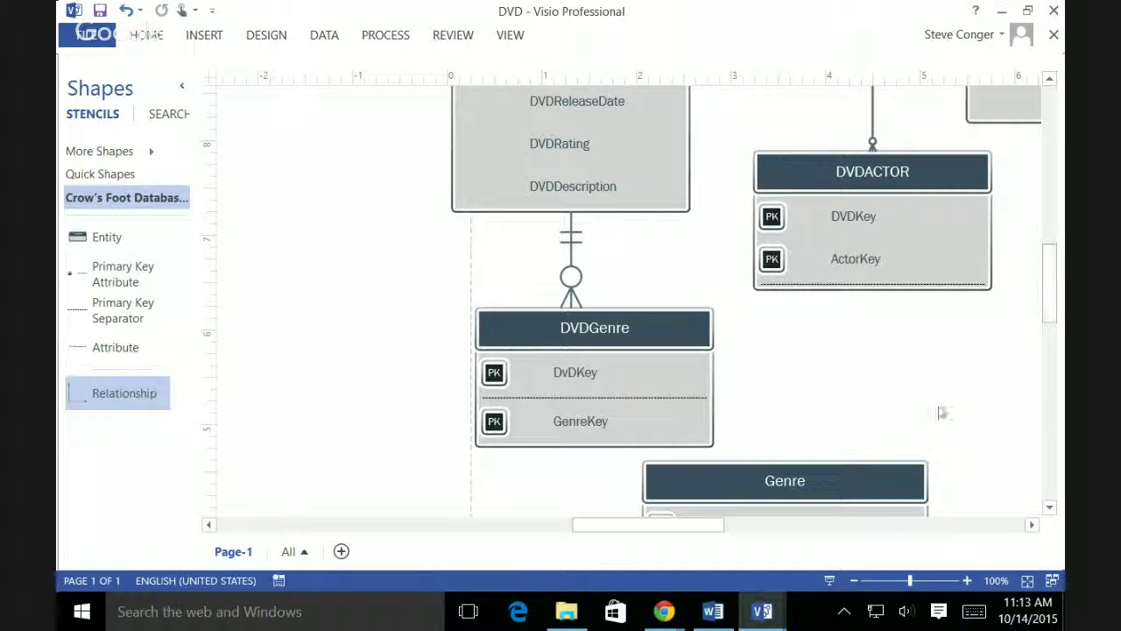
drag(853, 480, 946, 437)
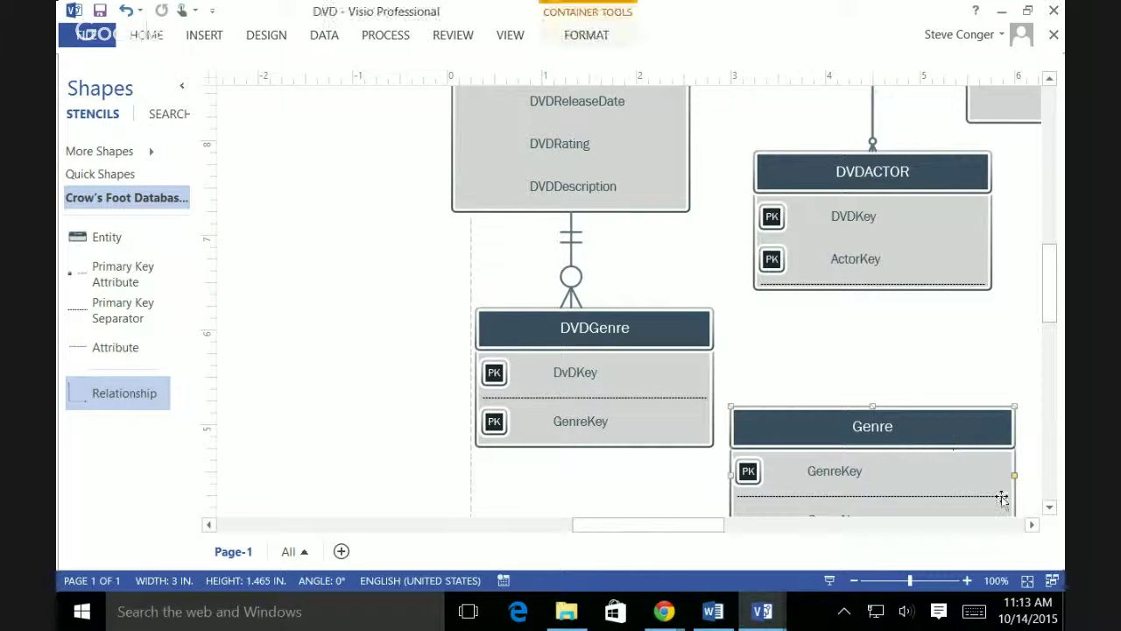
drag(1014, 476, 931, 475)
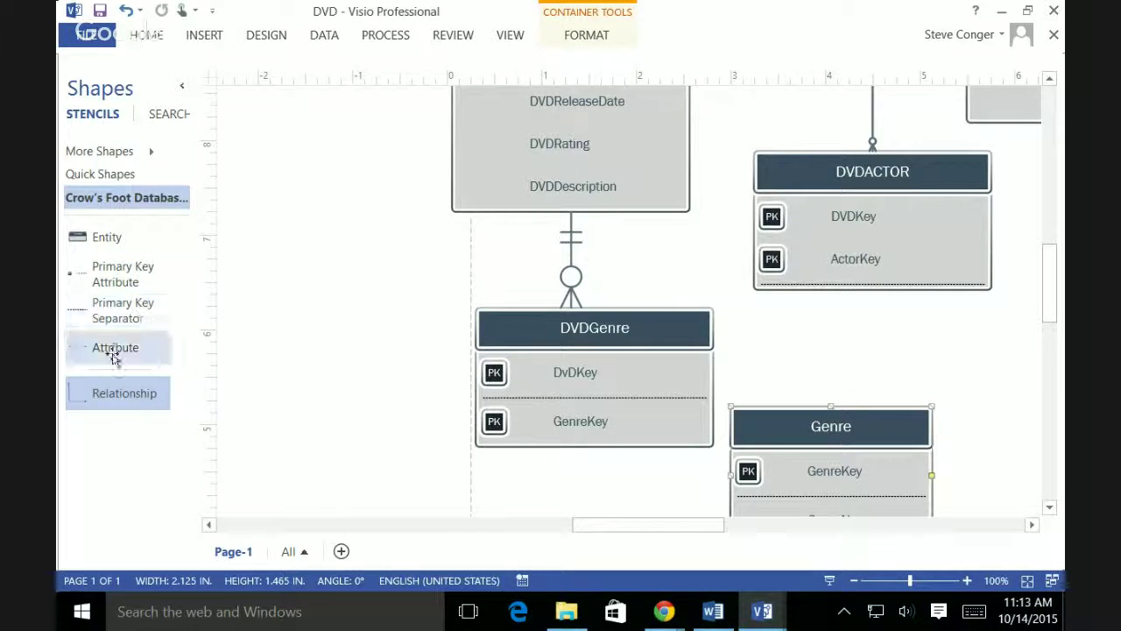
Step: Add a new relationship from the right side of DVDGenre to the top of Genre, its crow's foot end at DVDGenre
drag(105, 395, 889, 346)
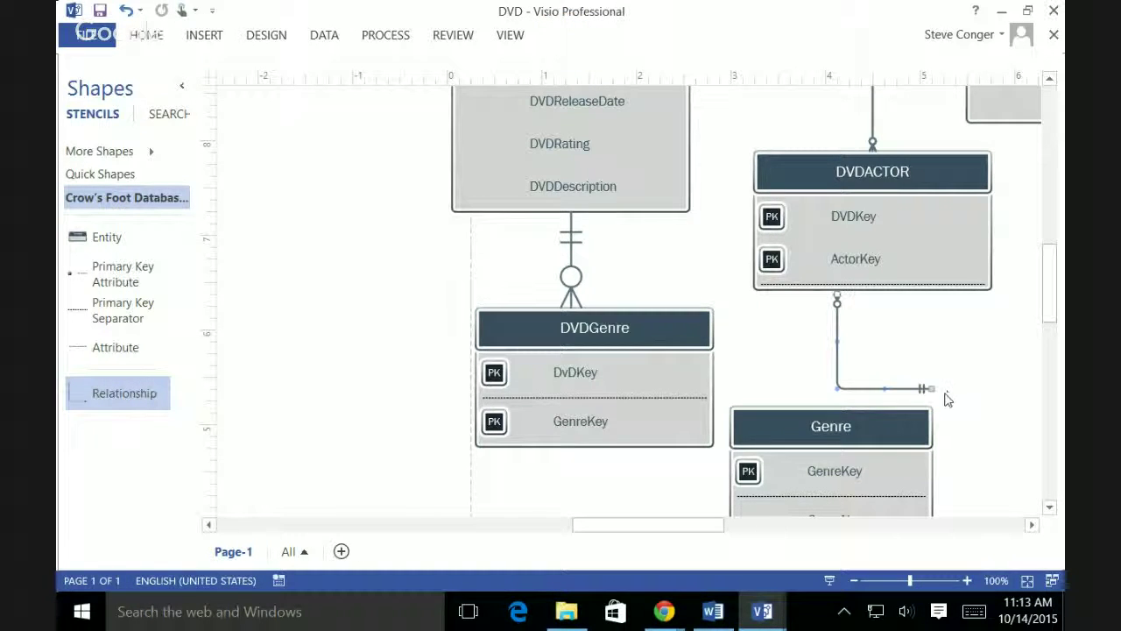
drag(928, 389, 866, 424)
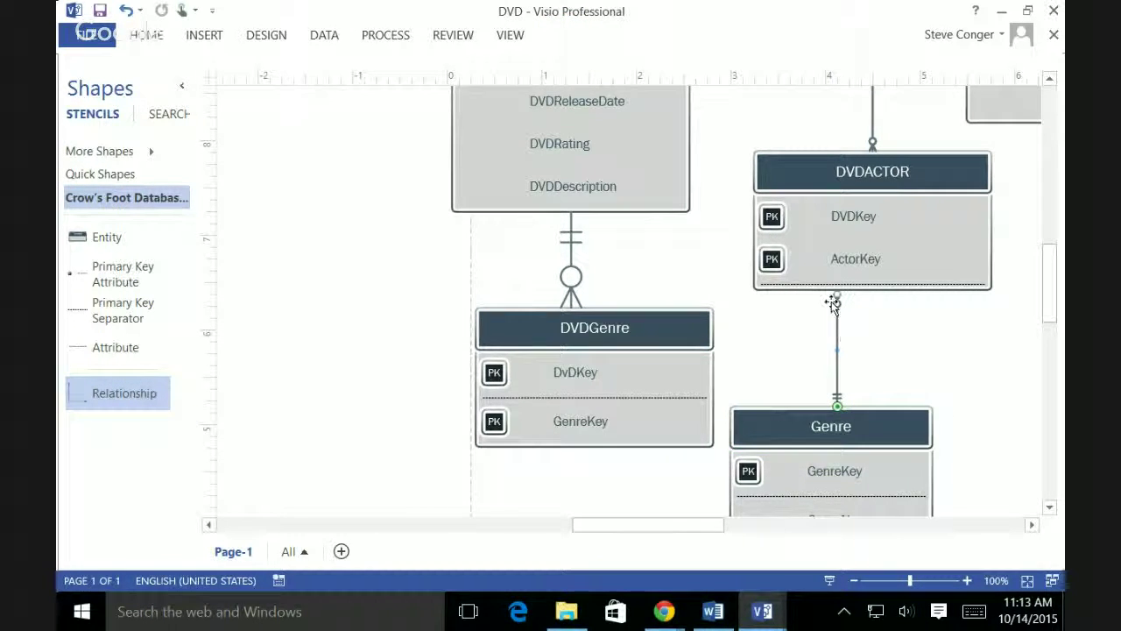
drag(734, 360, 716, 376)
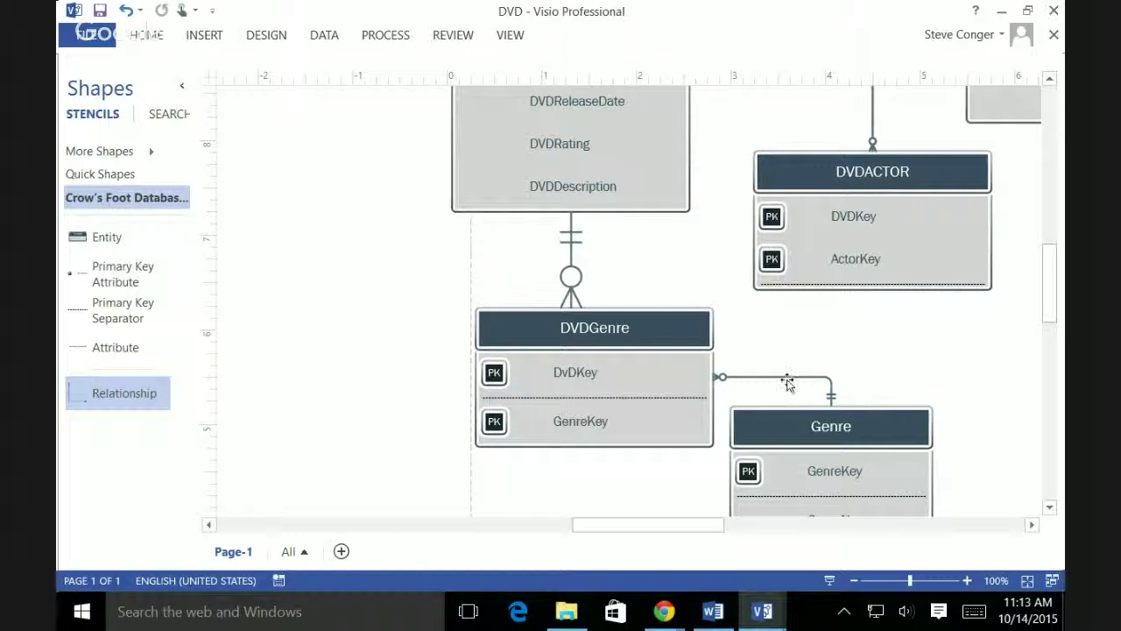
Step: Enlarge the new DVDGenre-to-Genre relationship's symbols by setting its begin and end arrow sizes to Jumbo
double_click(786, 378)
click(819, 378)
right_click(820, 380)
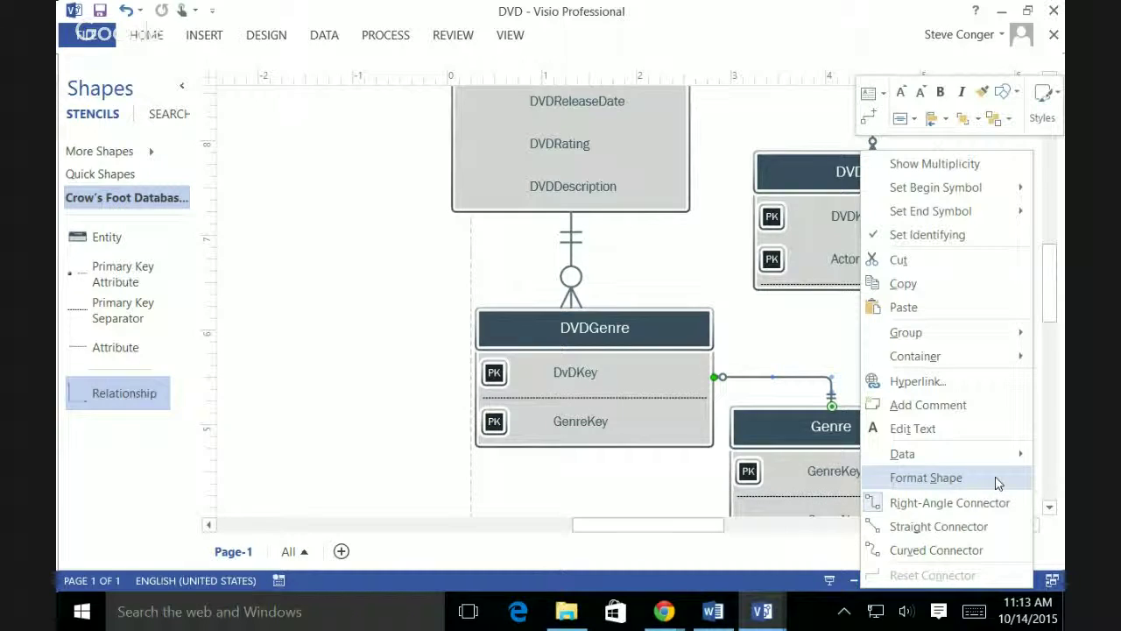
mouse_move(958, 217)
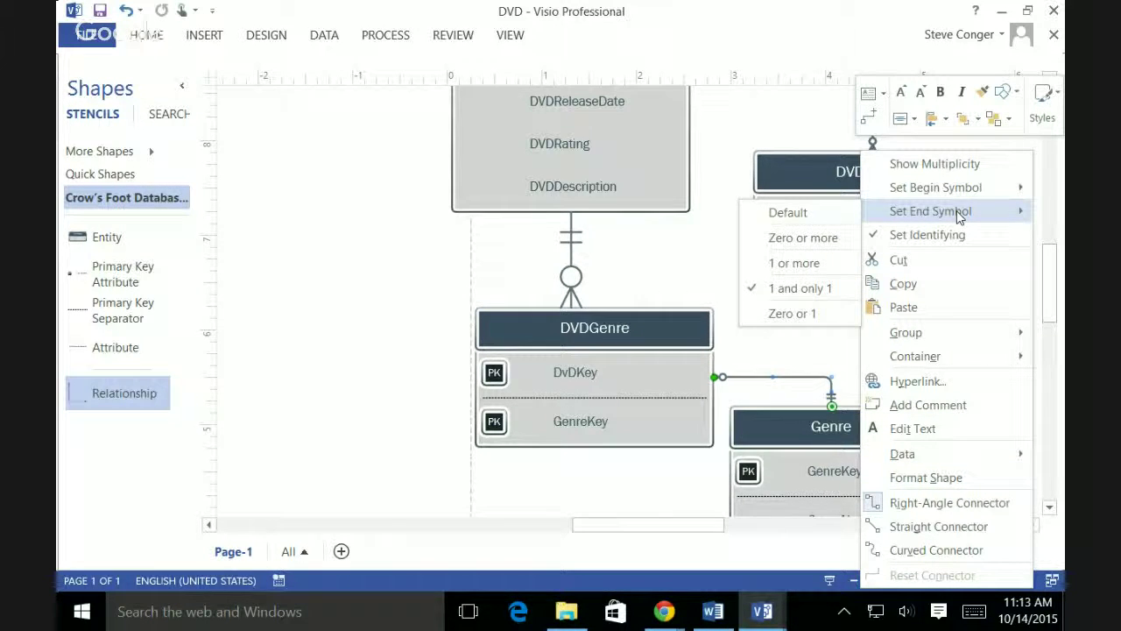
click(947, 488)
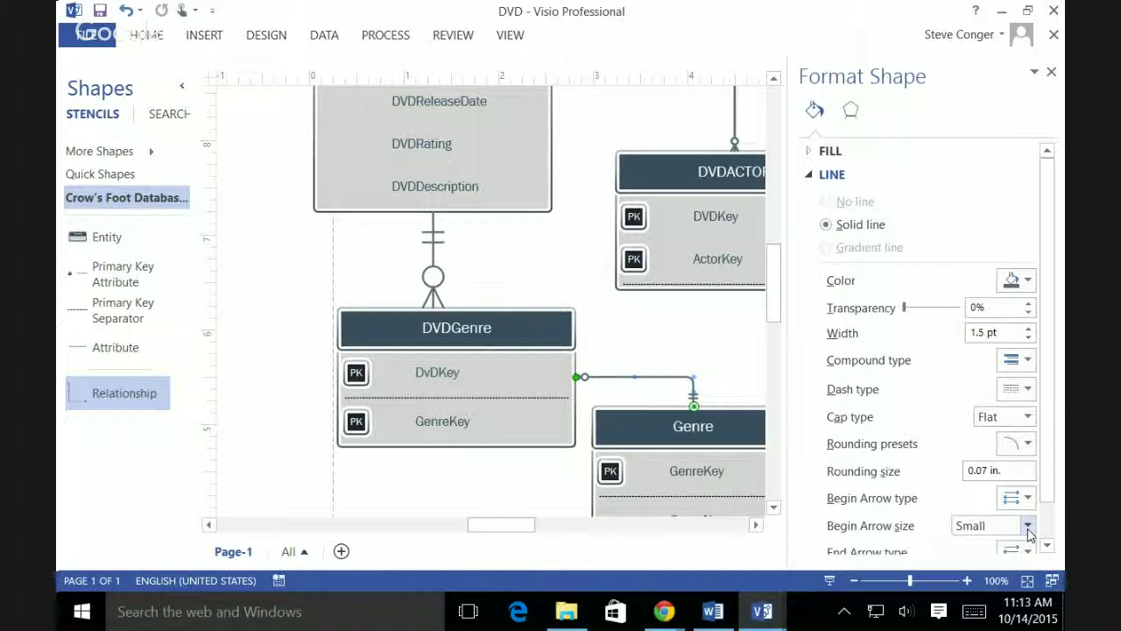
click(1029, 526)
click(997, 487)
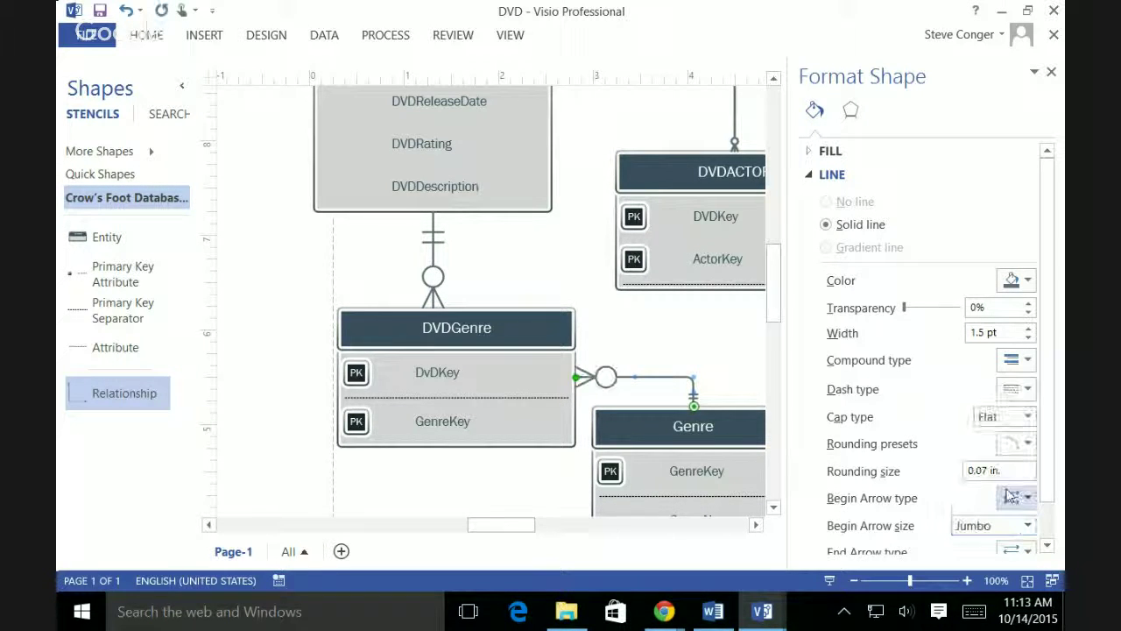
scroll(1047, 538, down, 1)
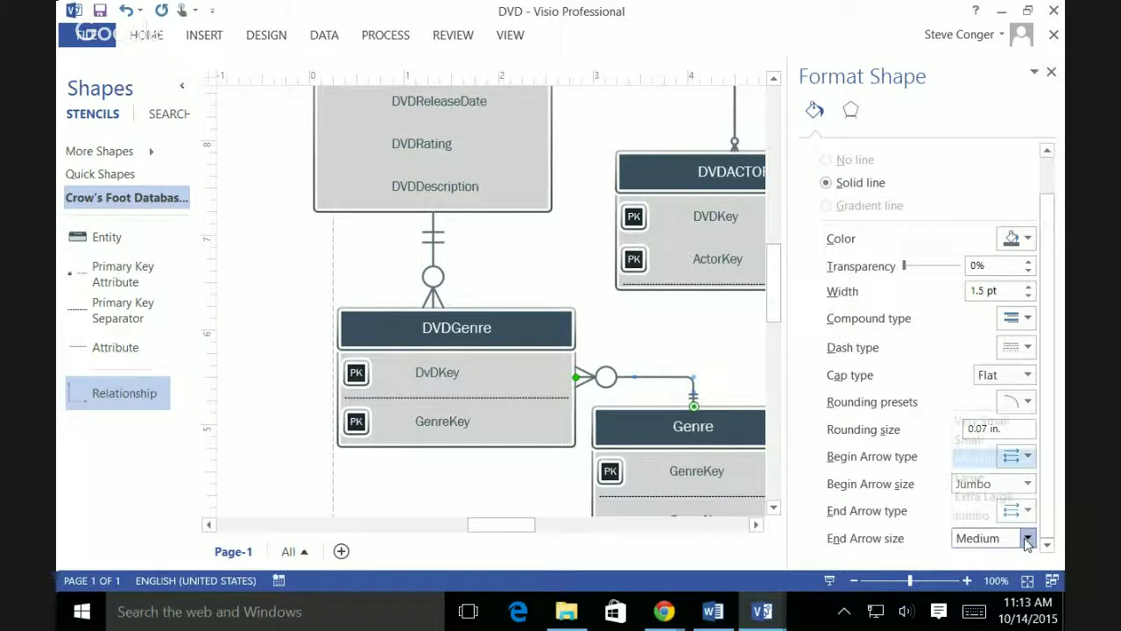
click(1026, 538)
click(988, 497)
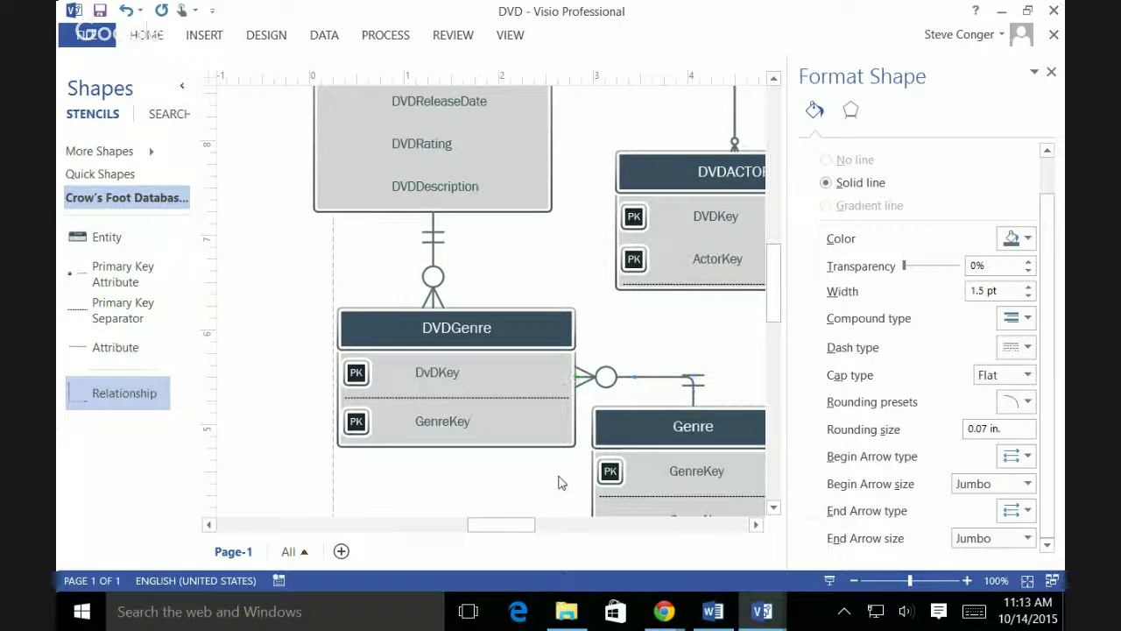
click(560, 482)
Step: Shift the horizontal segment of the DVDGenre-to-Genre relationship slightly upward and close the shape formatting settings
click(666, 377)
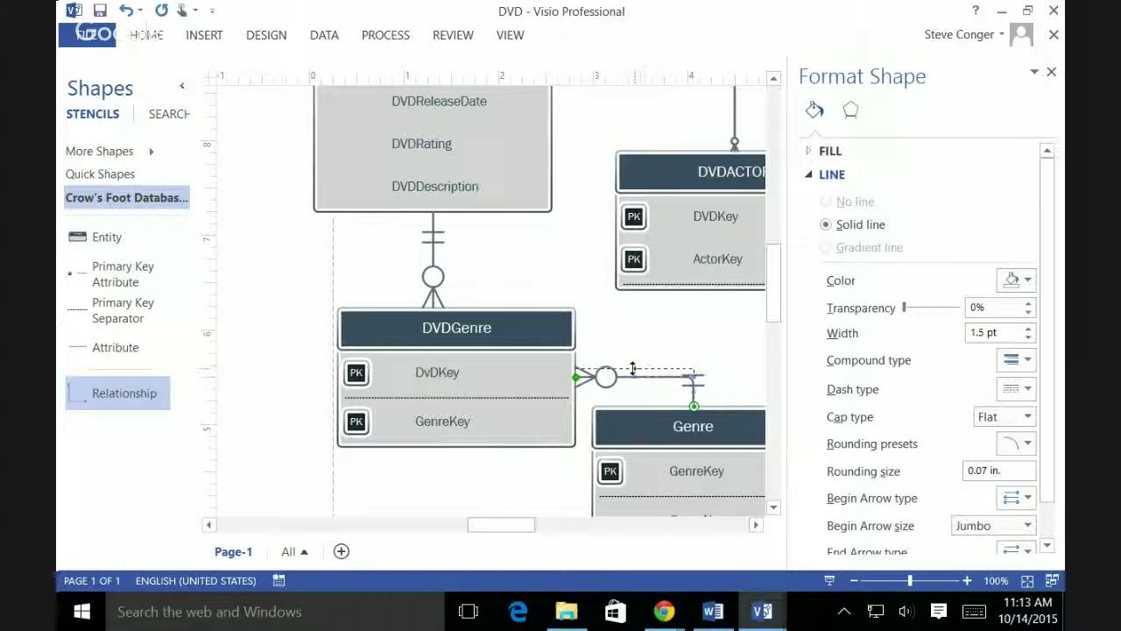
drag(632, 374, 644, 366)
click(726, 372)
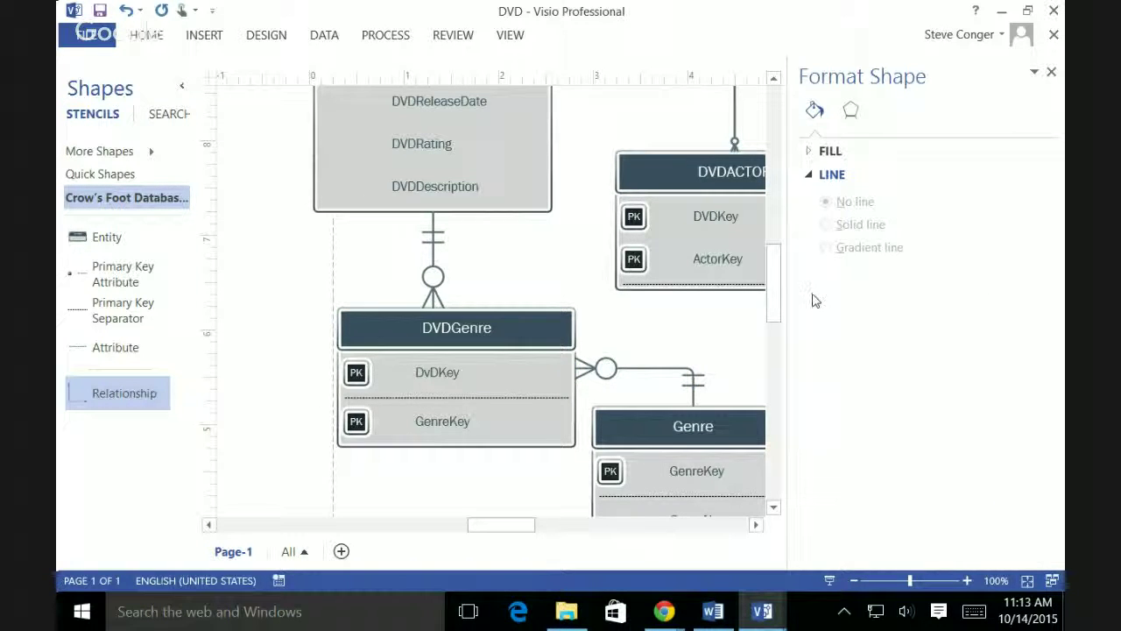
click(1052, 73)
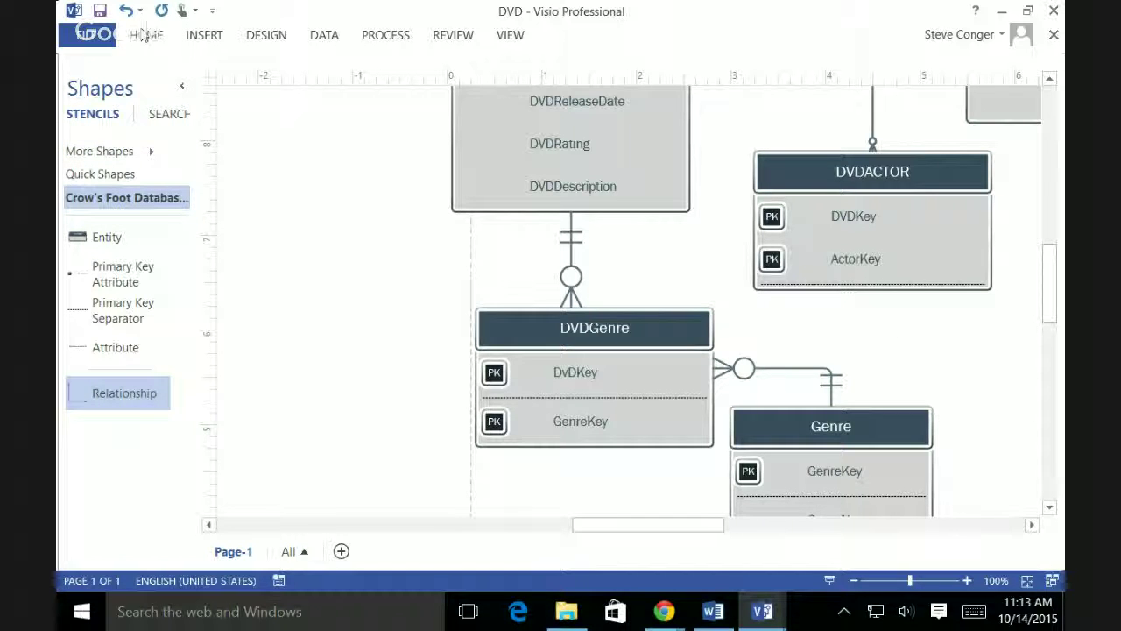
Step: Show the finished DVD diagram in Presentation Mode to view all its entities and relationships
click(510, 35)
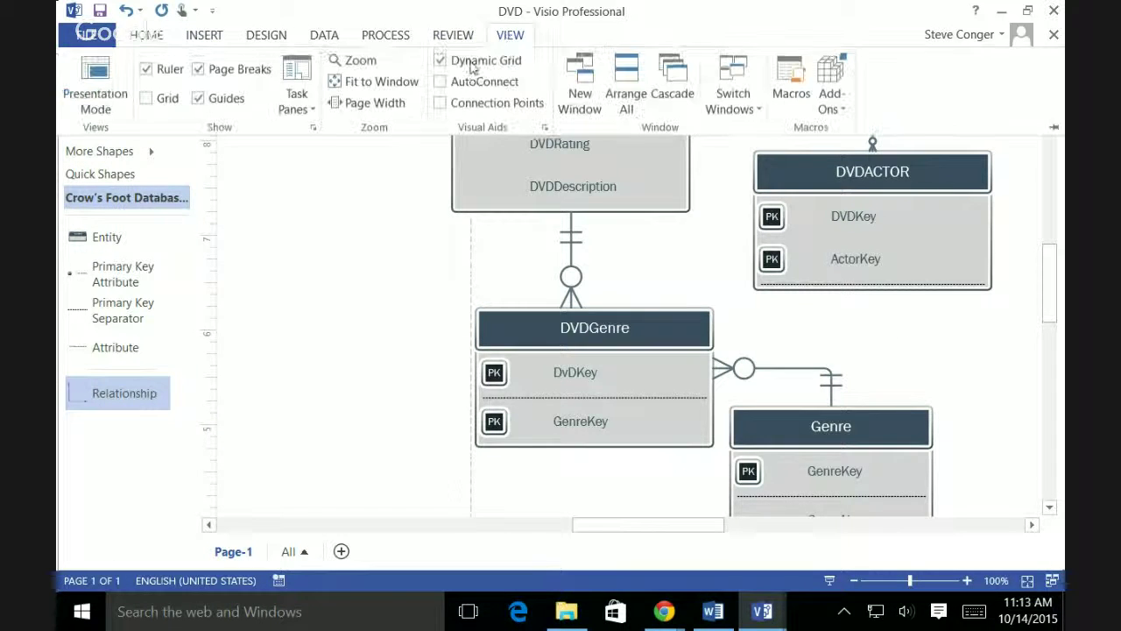
click(95, 70)
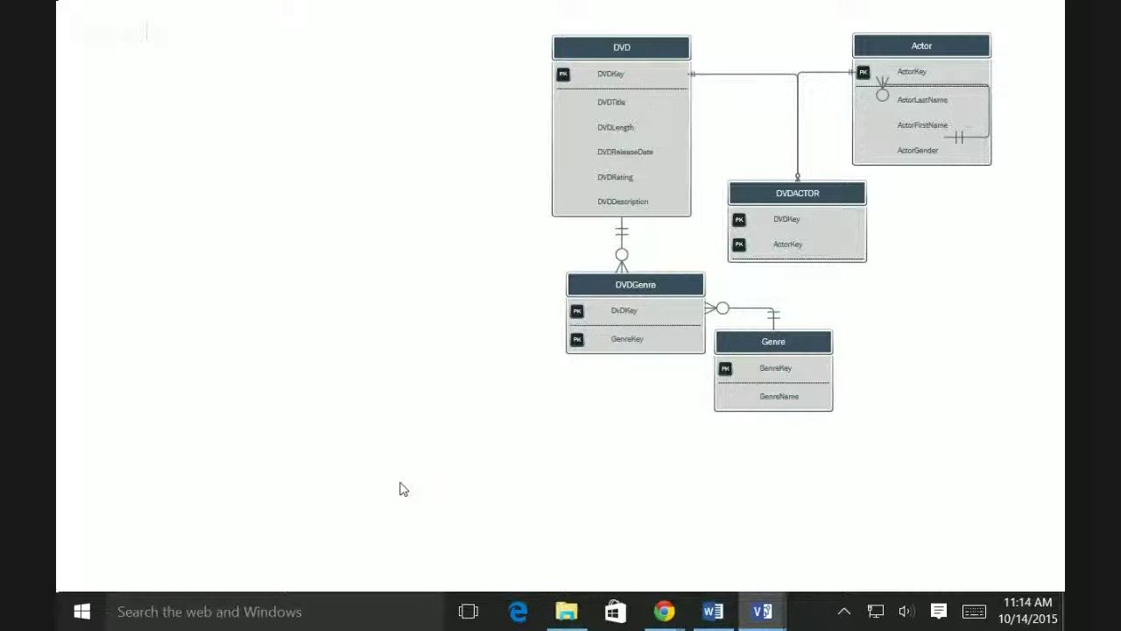
Step: Delete the stray unattached relationship lying across the Actor entity and show the cleaned-up diagram in Presentation Mode
key(Escape)
scroll(941, 386, up, 3)
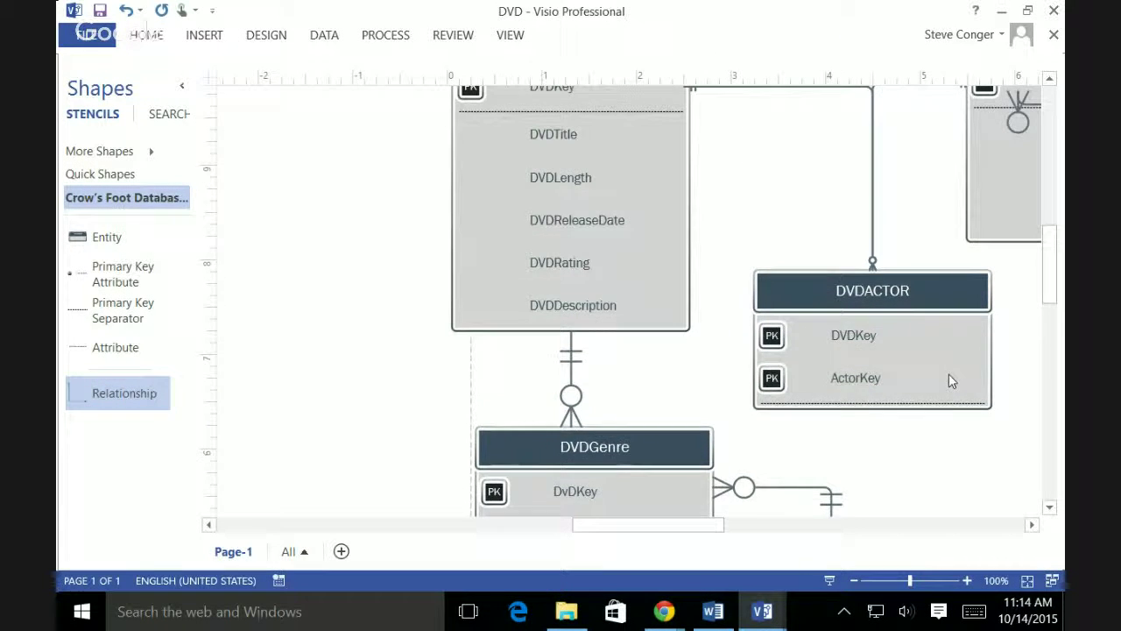
scroll(942, 386, up, 3)
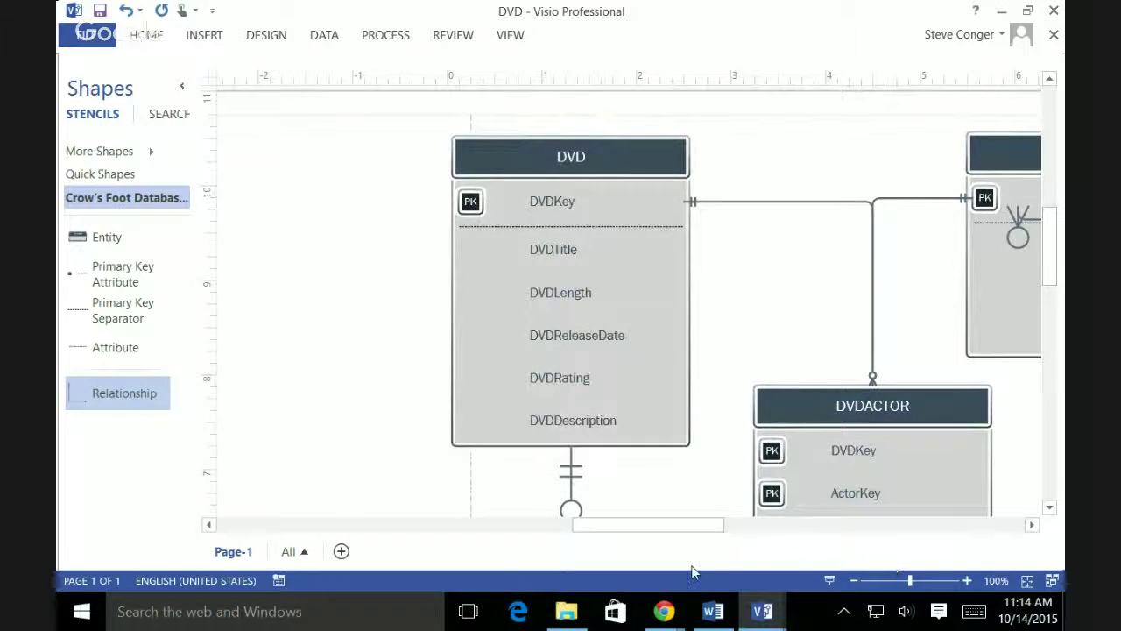
drag(623, 525, 710, 526)
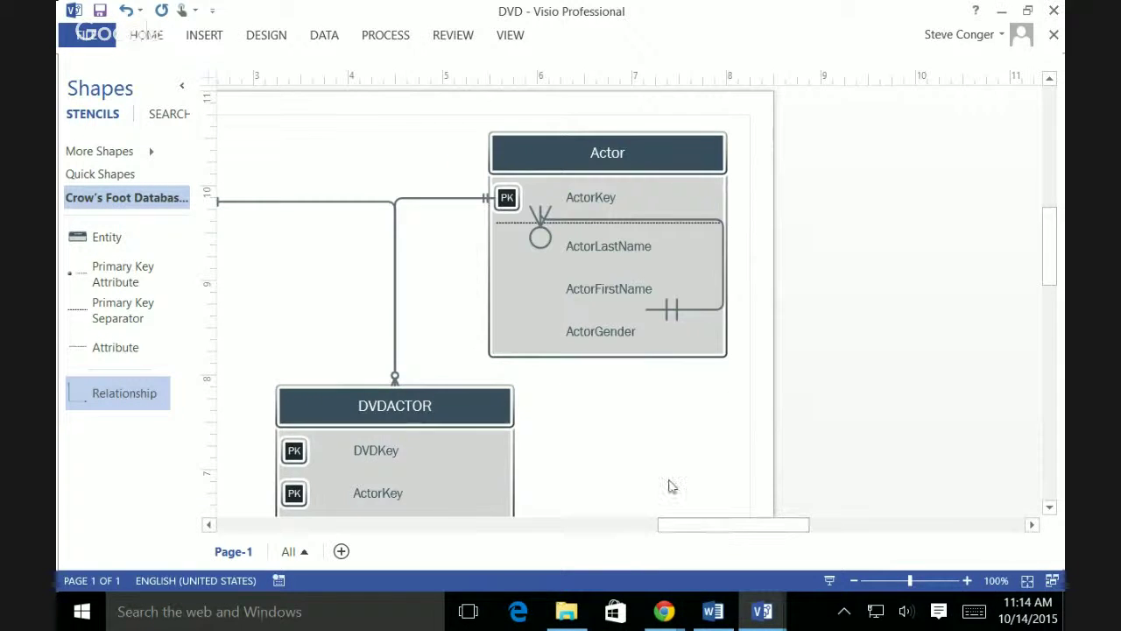
click(698, 222)
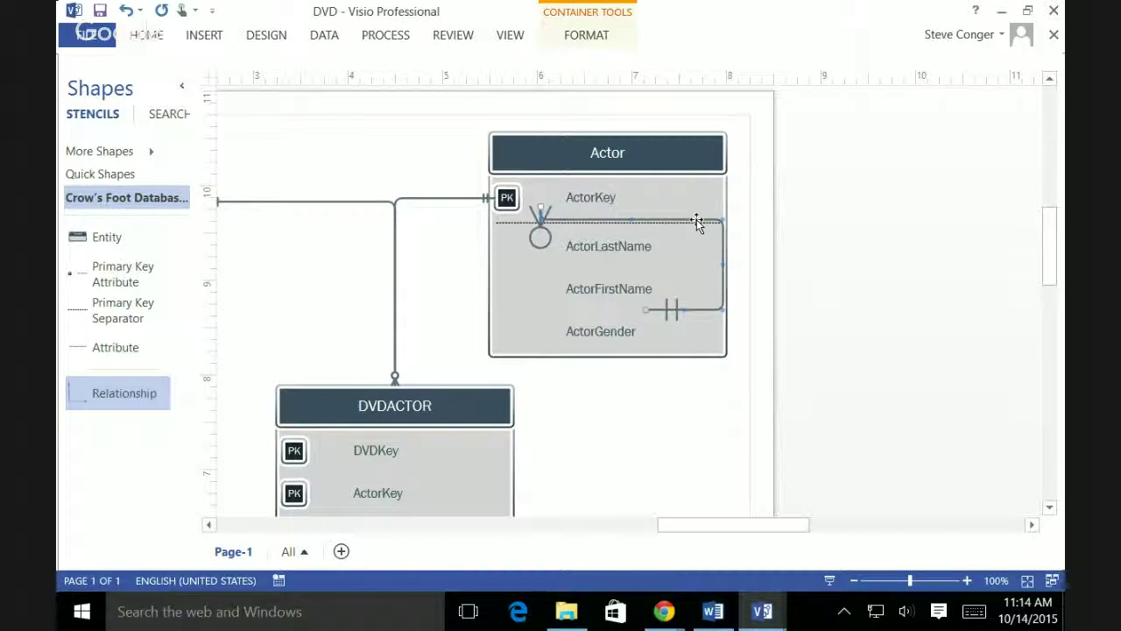
key(Delete)
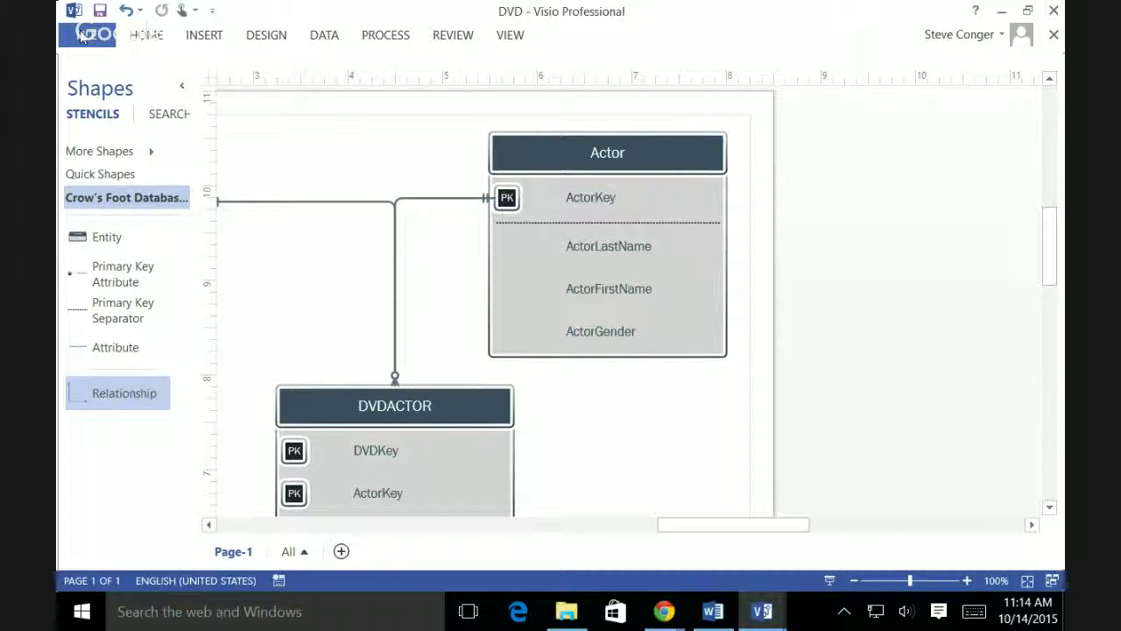
click(509, 37)
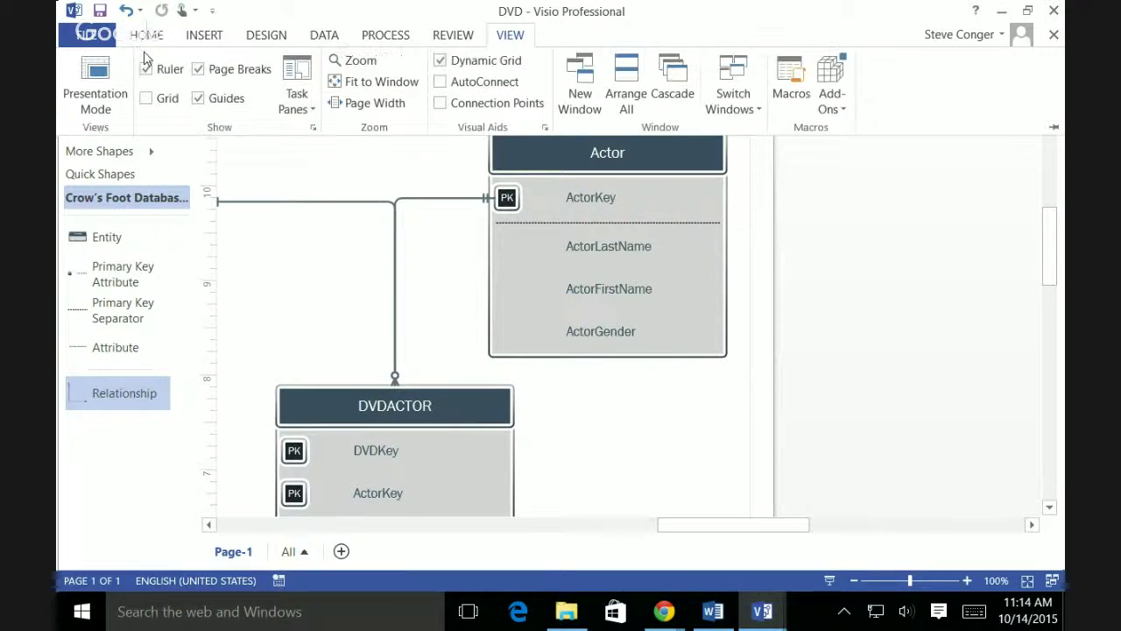
click(95, 79)
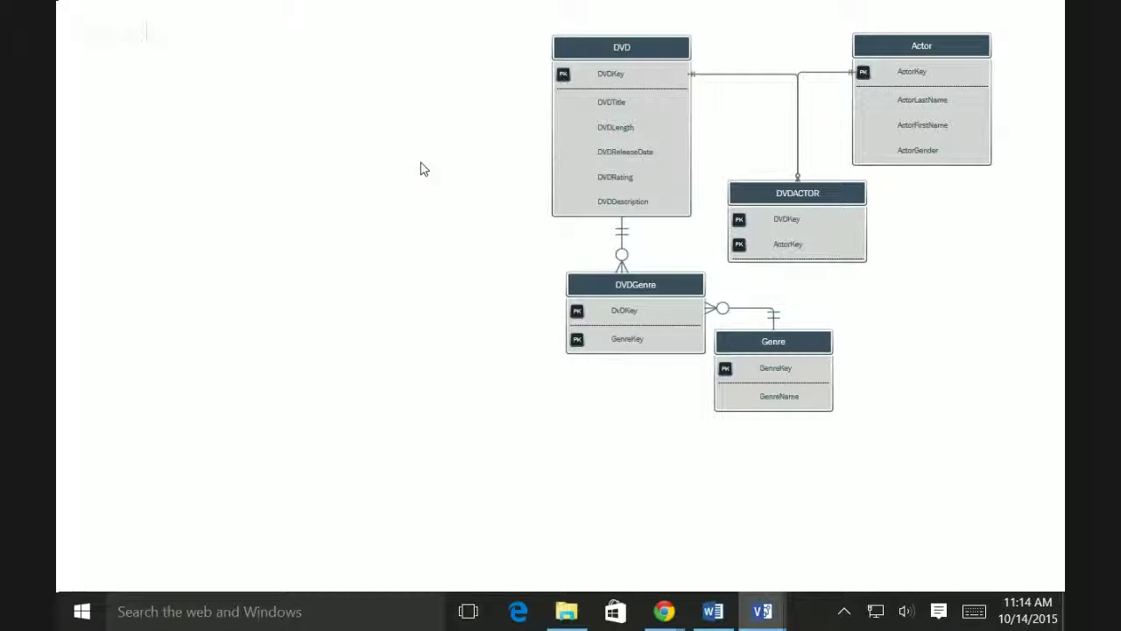